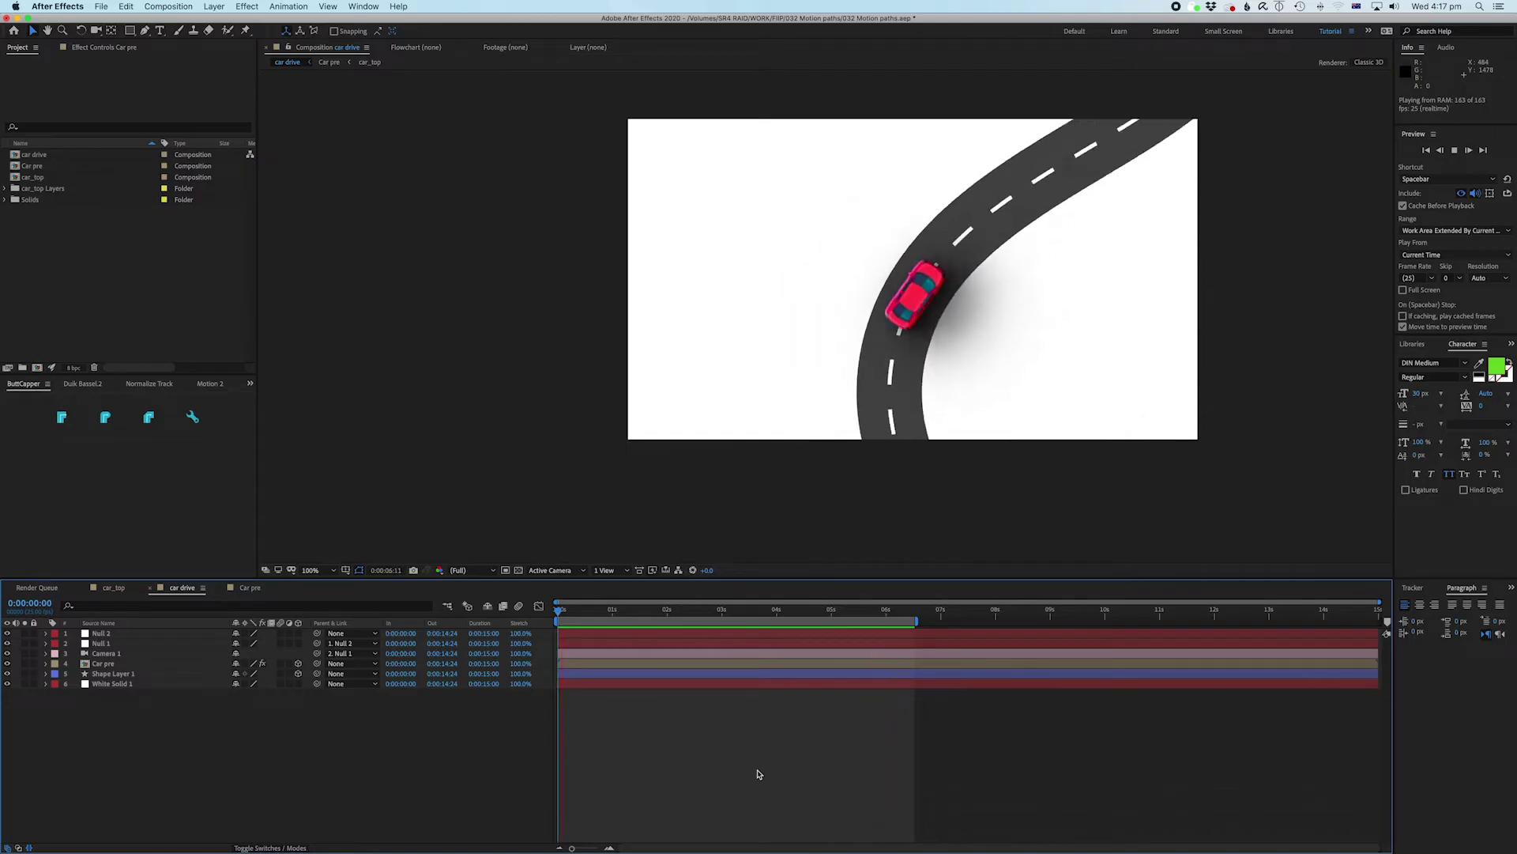
Step: Stop the looping preview of the finished car drive animation partway around the road
{"action": "key", "text": "space"}
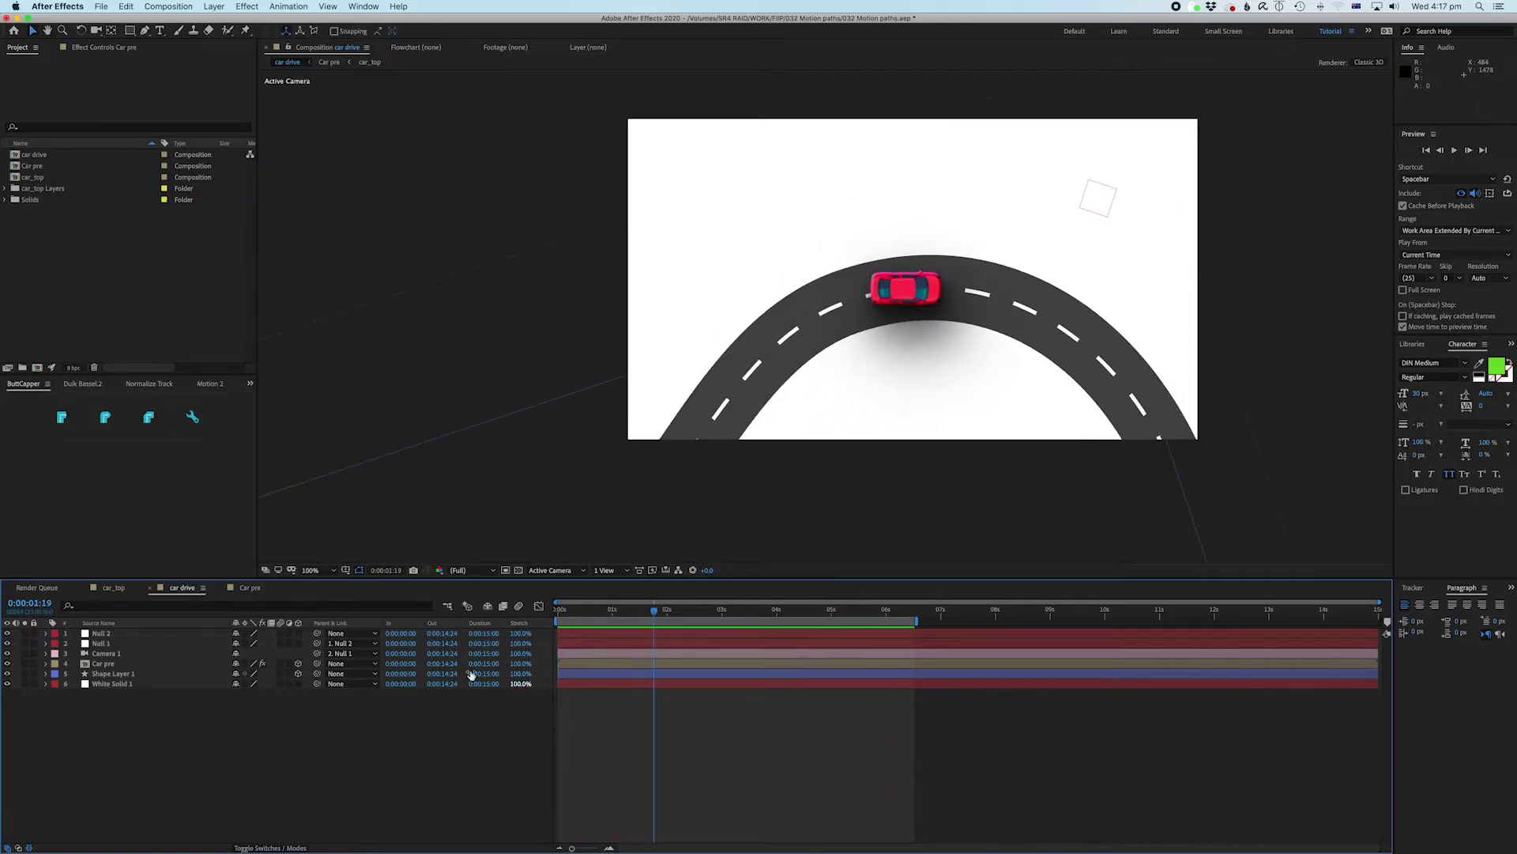
Step: Create a new HDTV 1080 25 composition (1920×1080) named road
{"action": "left_click", "coordinate": [37, 368]}
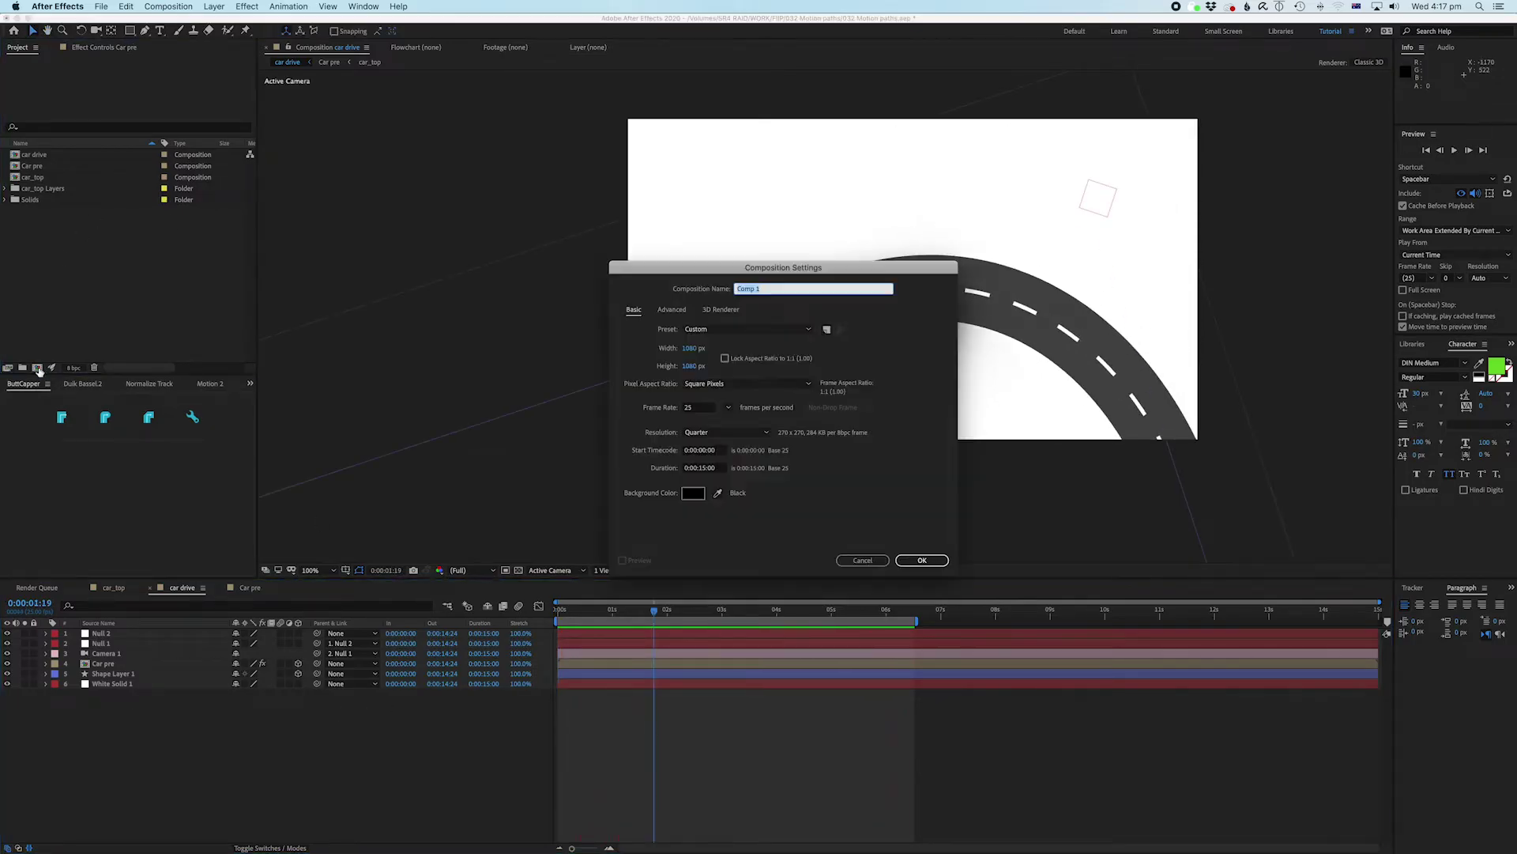
{"action": "left_click", "coordinate": [692, 350]}
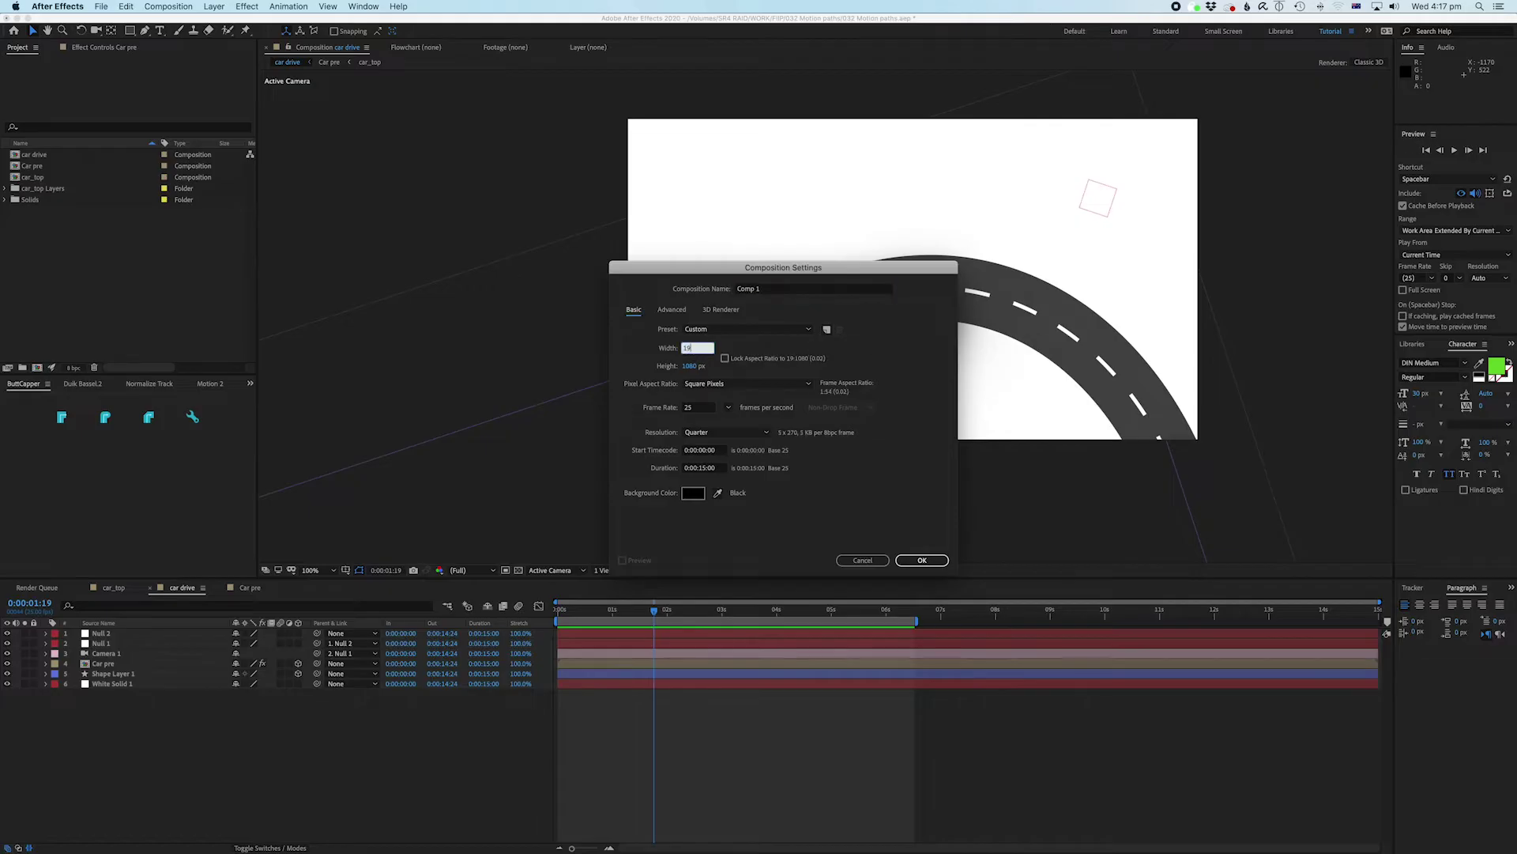
{"action": "left_click", "coordinate": [736, 289]}
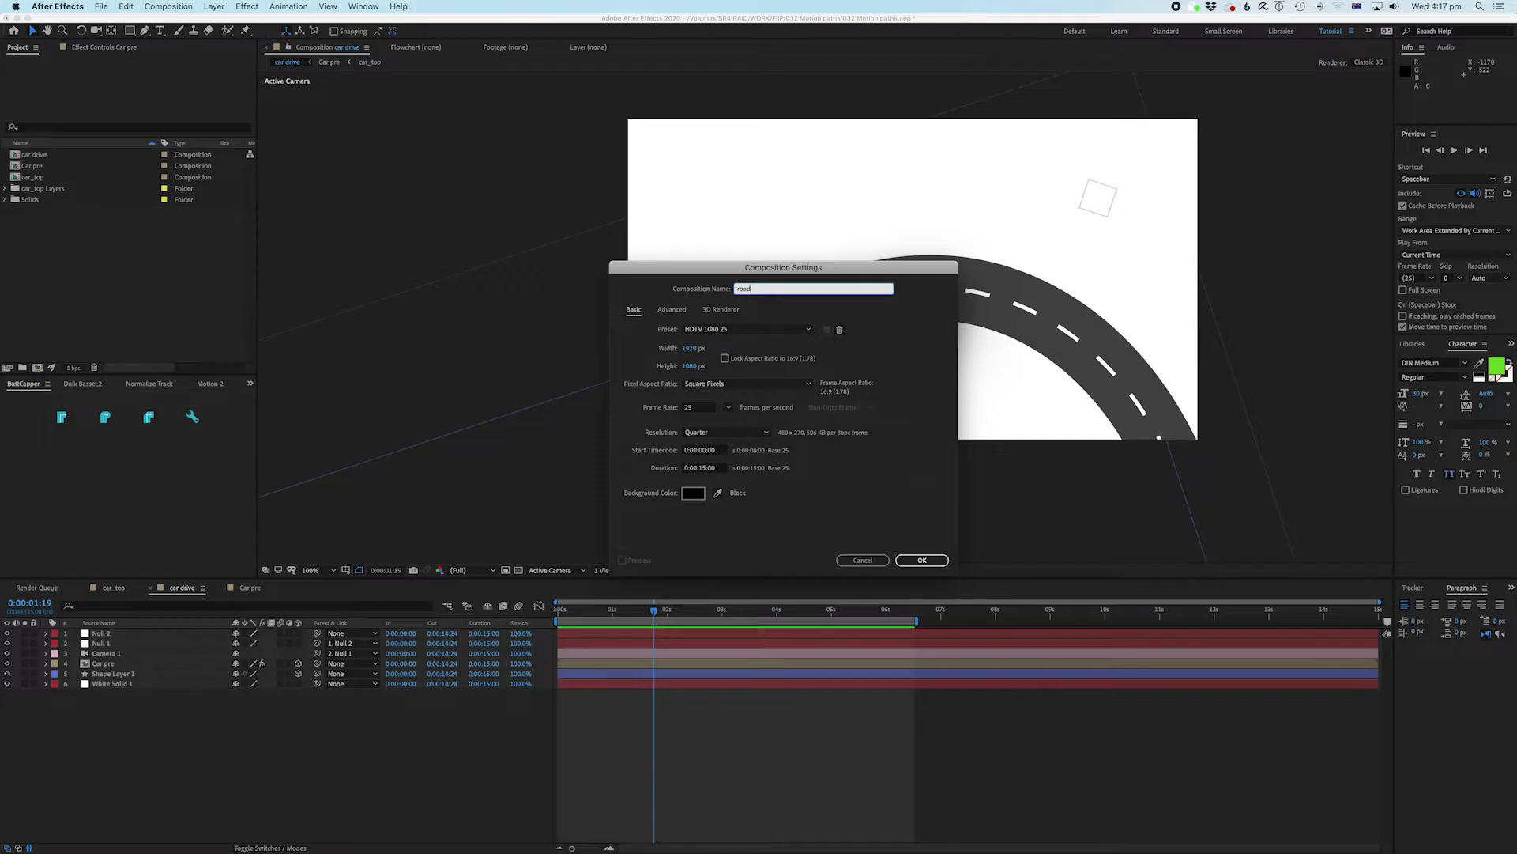
{"action": "key", "text": "Return"}
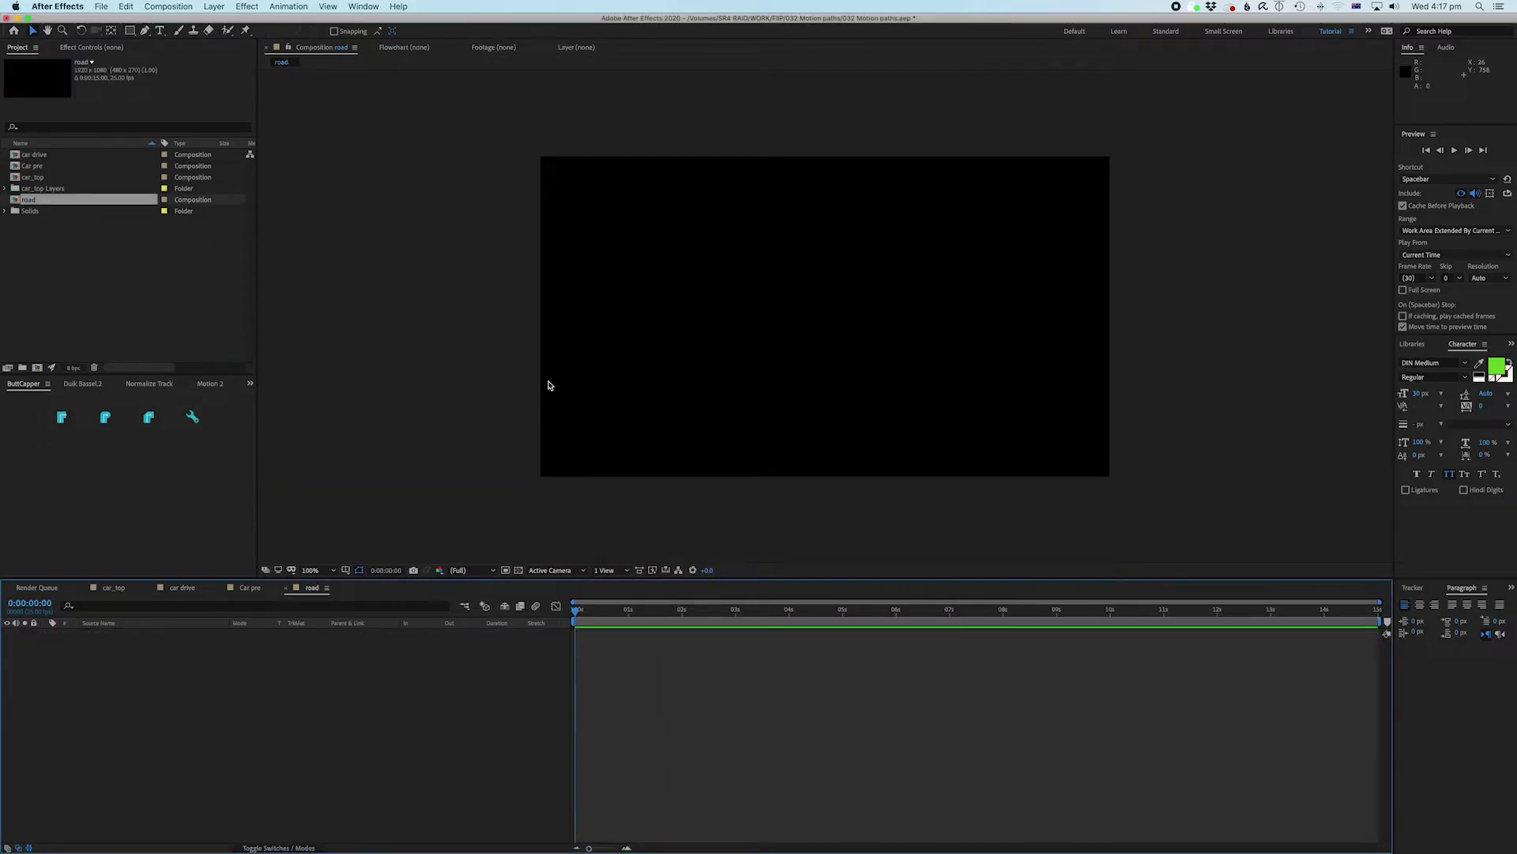
Step: Add a full-frame white solid with colour FFFFFF to the road comp
{"action": "key", "text": "super+y"}
{"action": "left_click", "coordinate": [747, 512]}
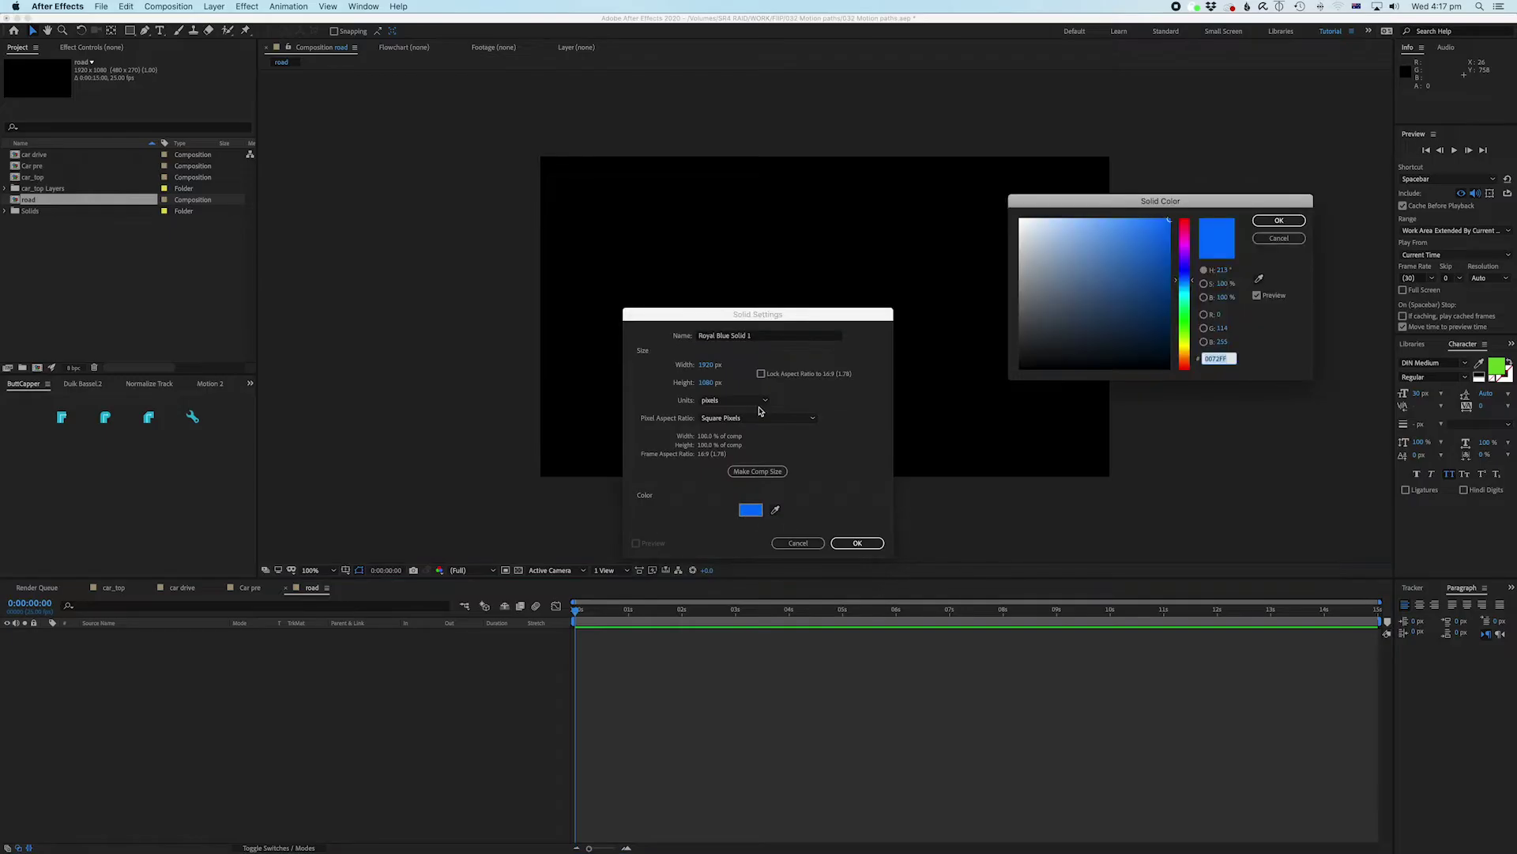
{"action": "type", "text": "FFFFFF"}
{"action": "left_click", "coordinate": [1278, 220]}
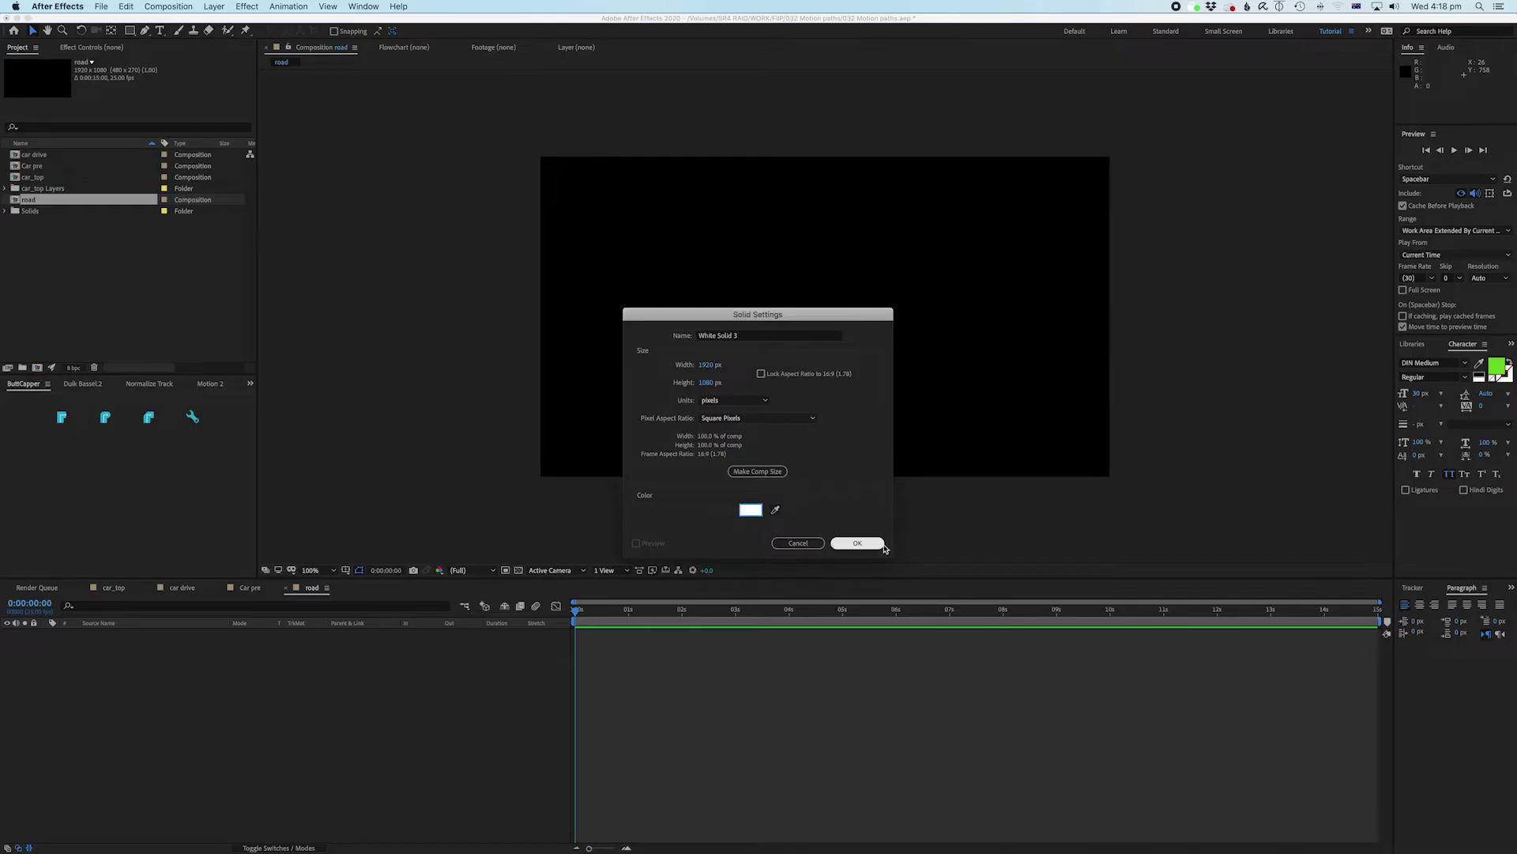
{"action": "left_click", "coordinate": [857, 544]}
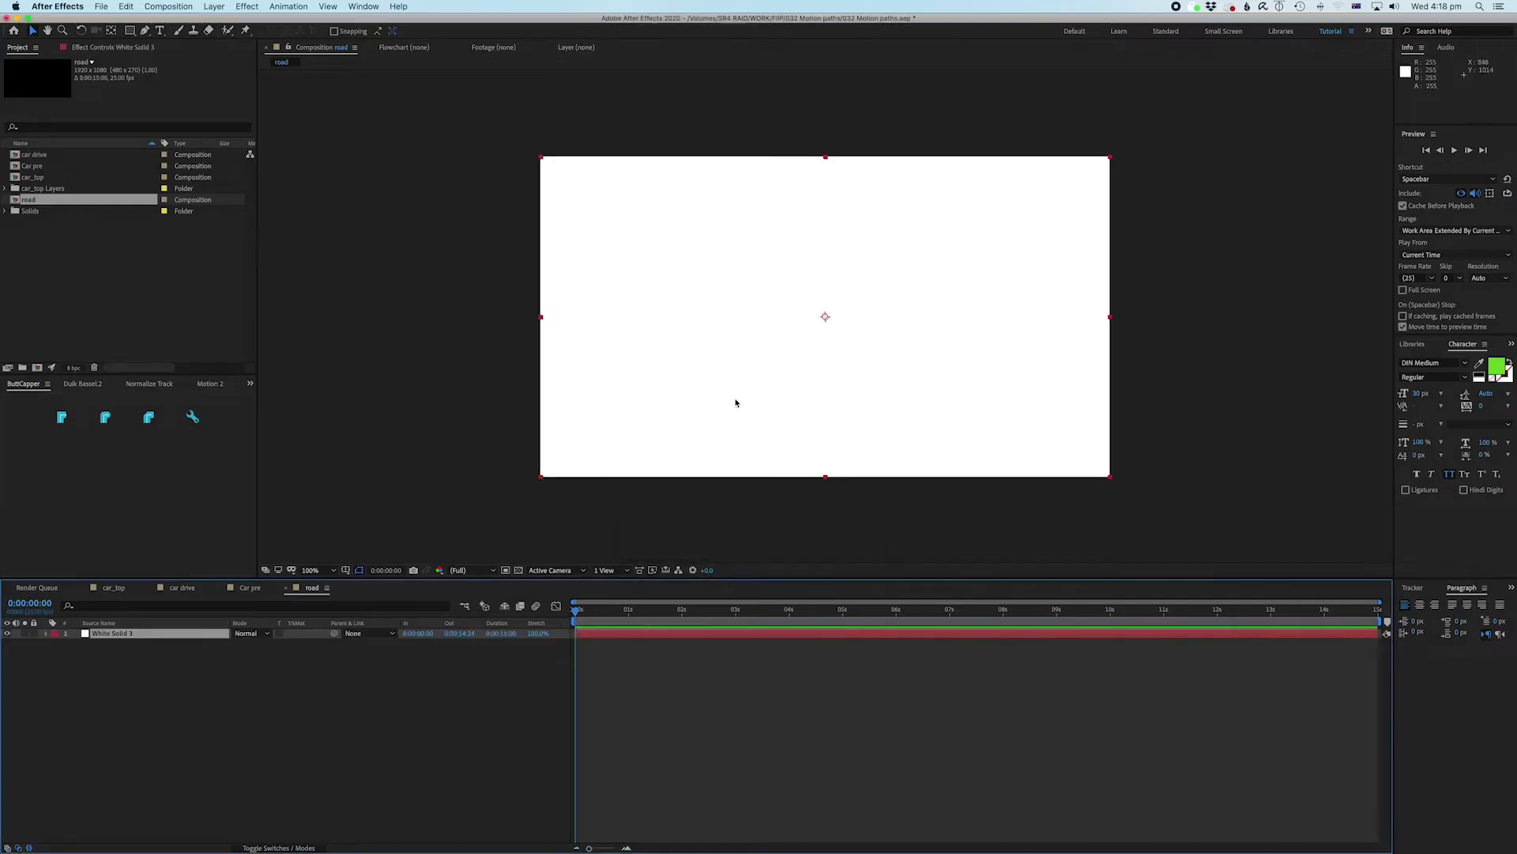
Step: Set up the Pen tool with a dark grey stroke colour
{"action": "left_click", "coordinate": [145, 31]}
{"action": "left_click", "coordinate": [603, 694]}
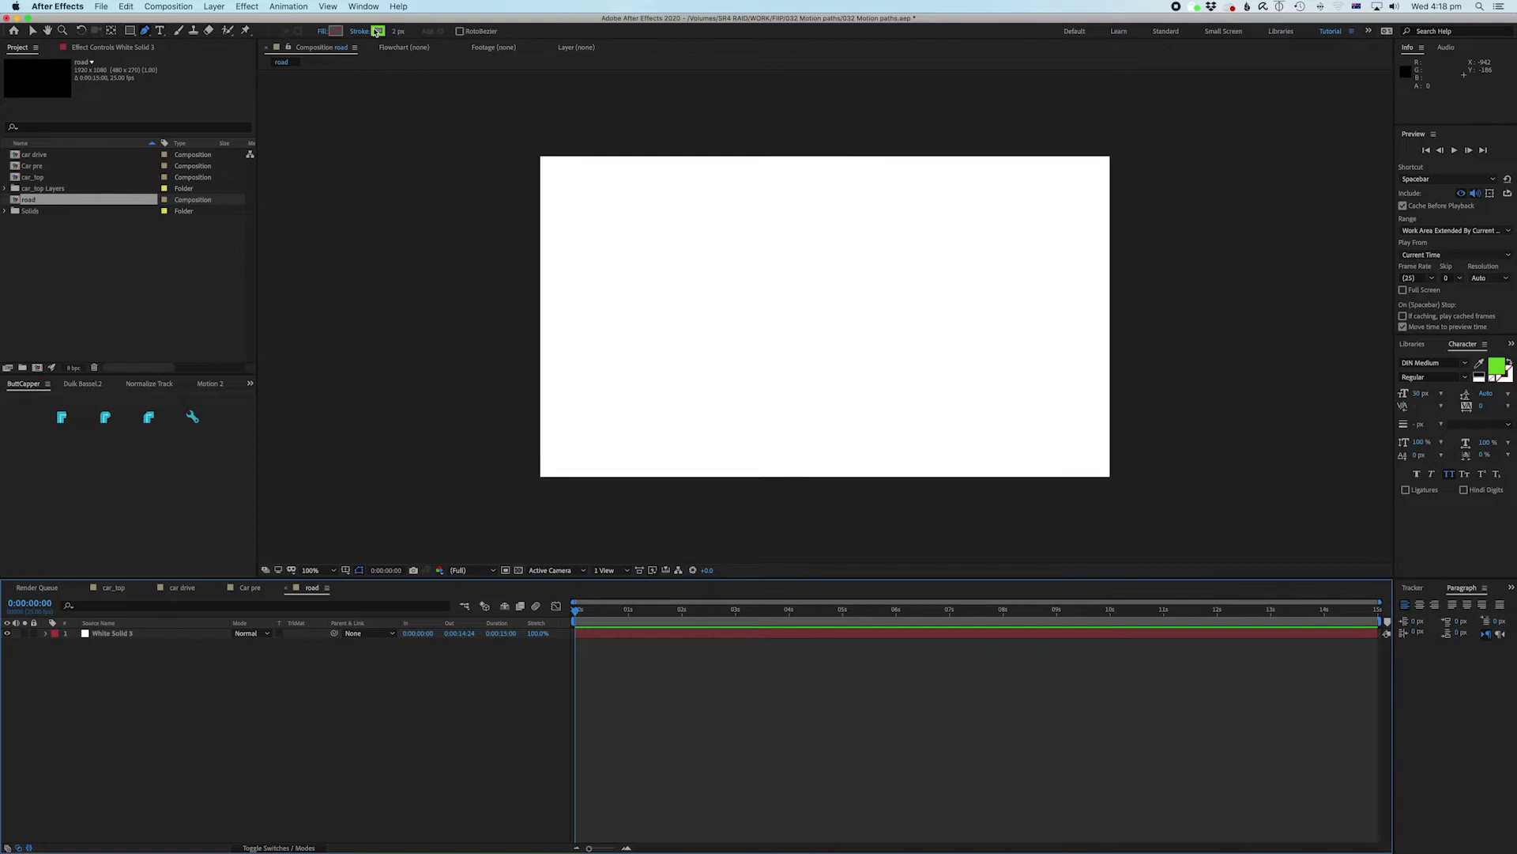
{"action": "left_click", "coordinate": [377, 32]}
{"action": "mouse_move", "coordinate": [1113, 326]}
{"action": "left_mouse_down"}
{"action": "mouse_move", "coordinate": [1022, 327]}
{"action": "mouse_move", "coordinate": [981, 346]}
{"action": "left_mouse_up"}
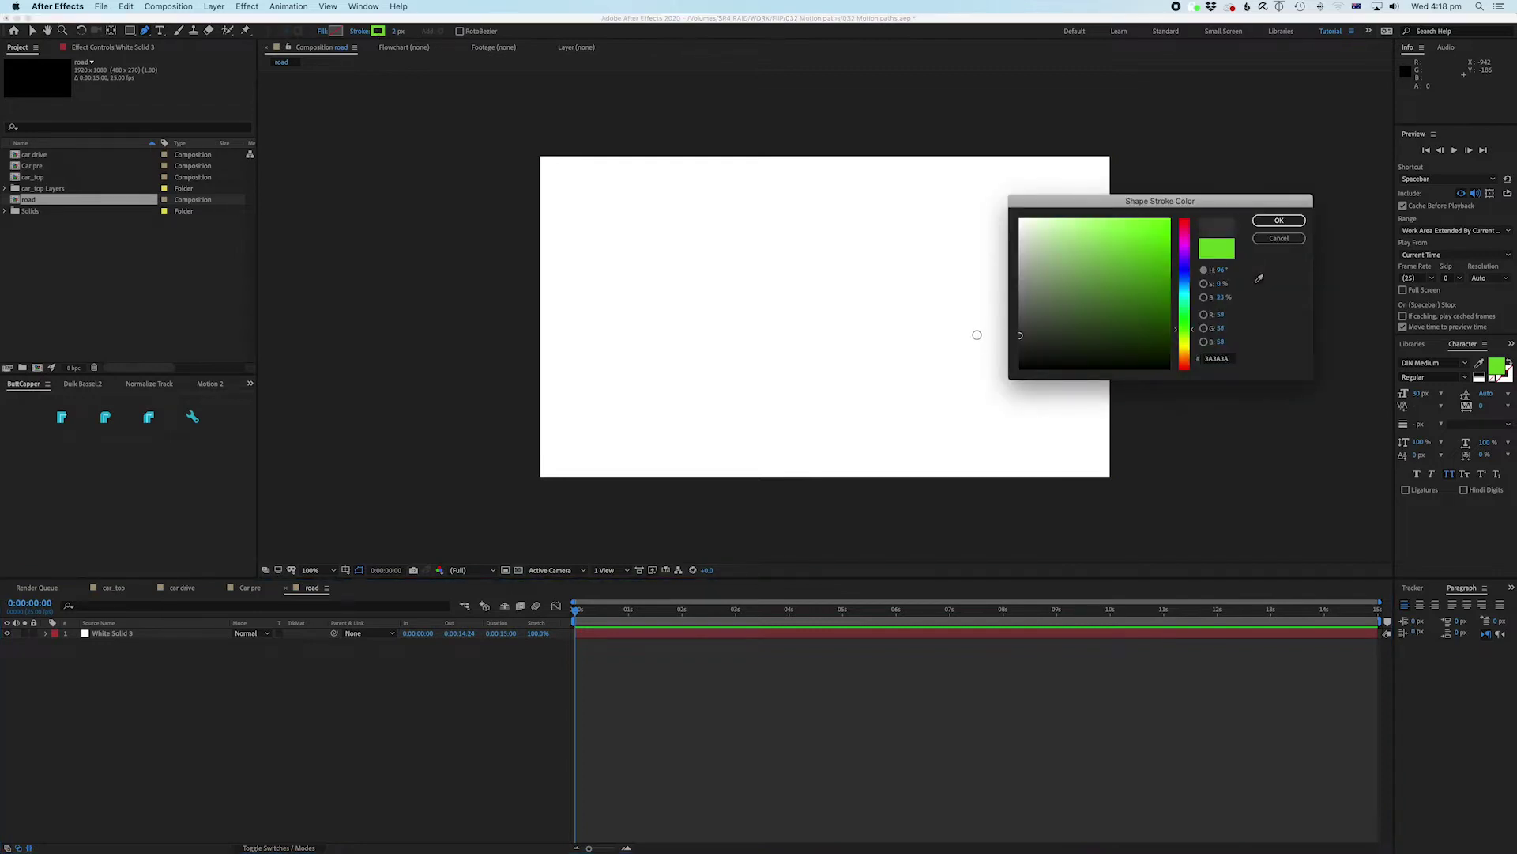
{"action": "left_click", "coordinate": [1279, 221]}
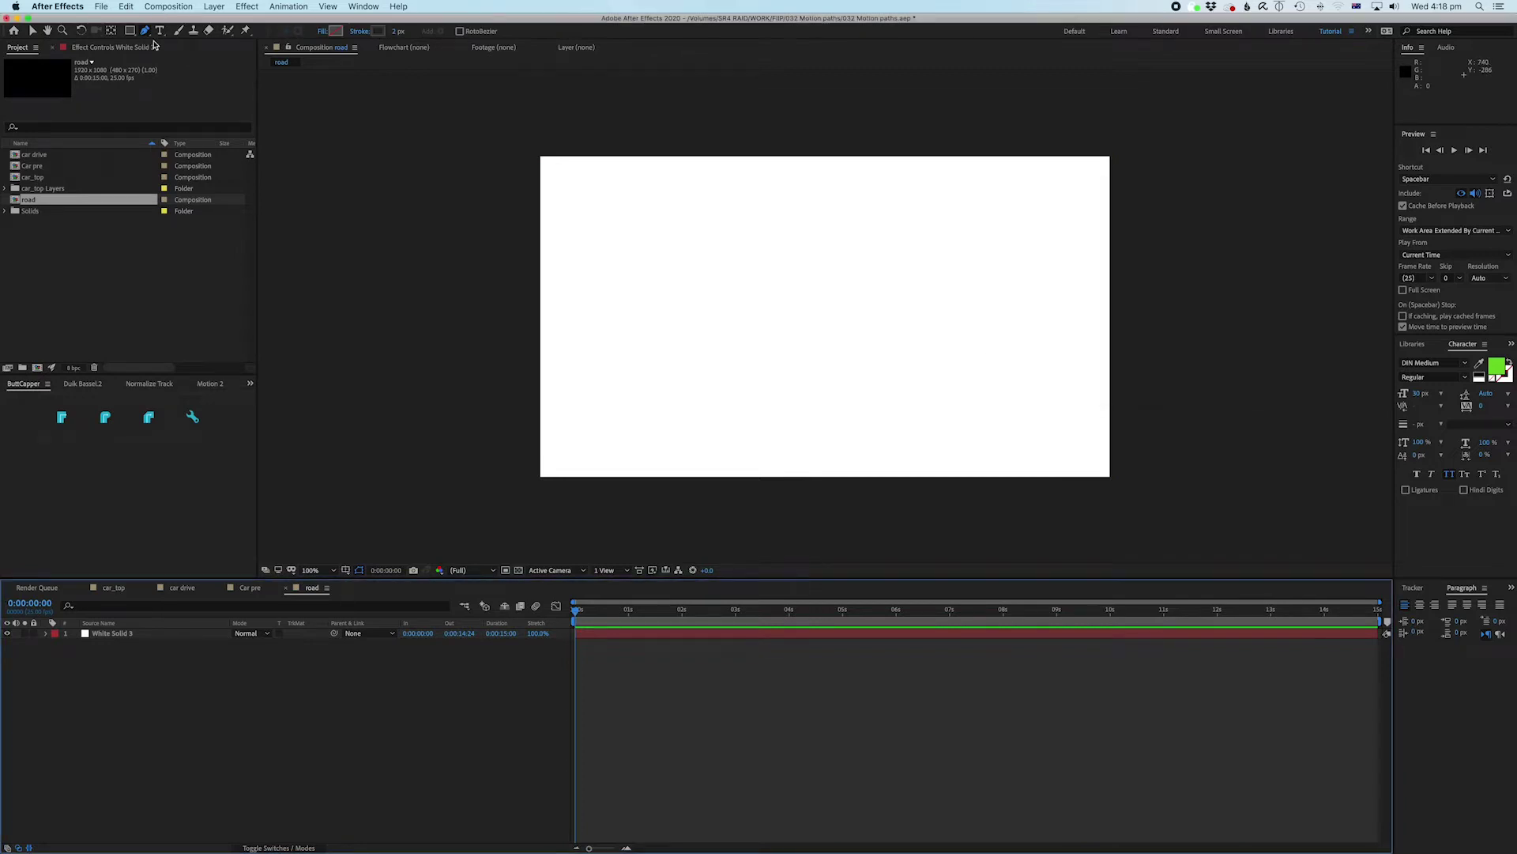
Step: Draw a closed, curvy loop of bezier points around the frame centre
{"action": "left_click_drag", "start_coordinate": [663, 214], "coordinate": [693, 214]}
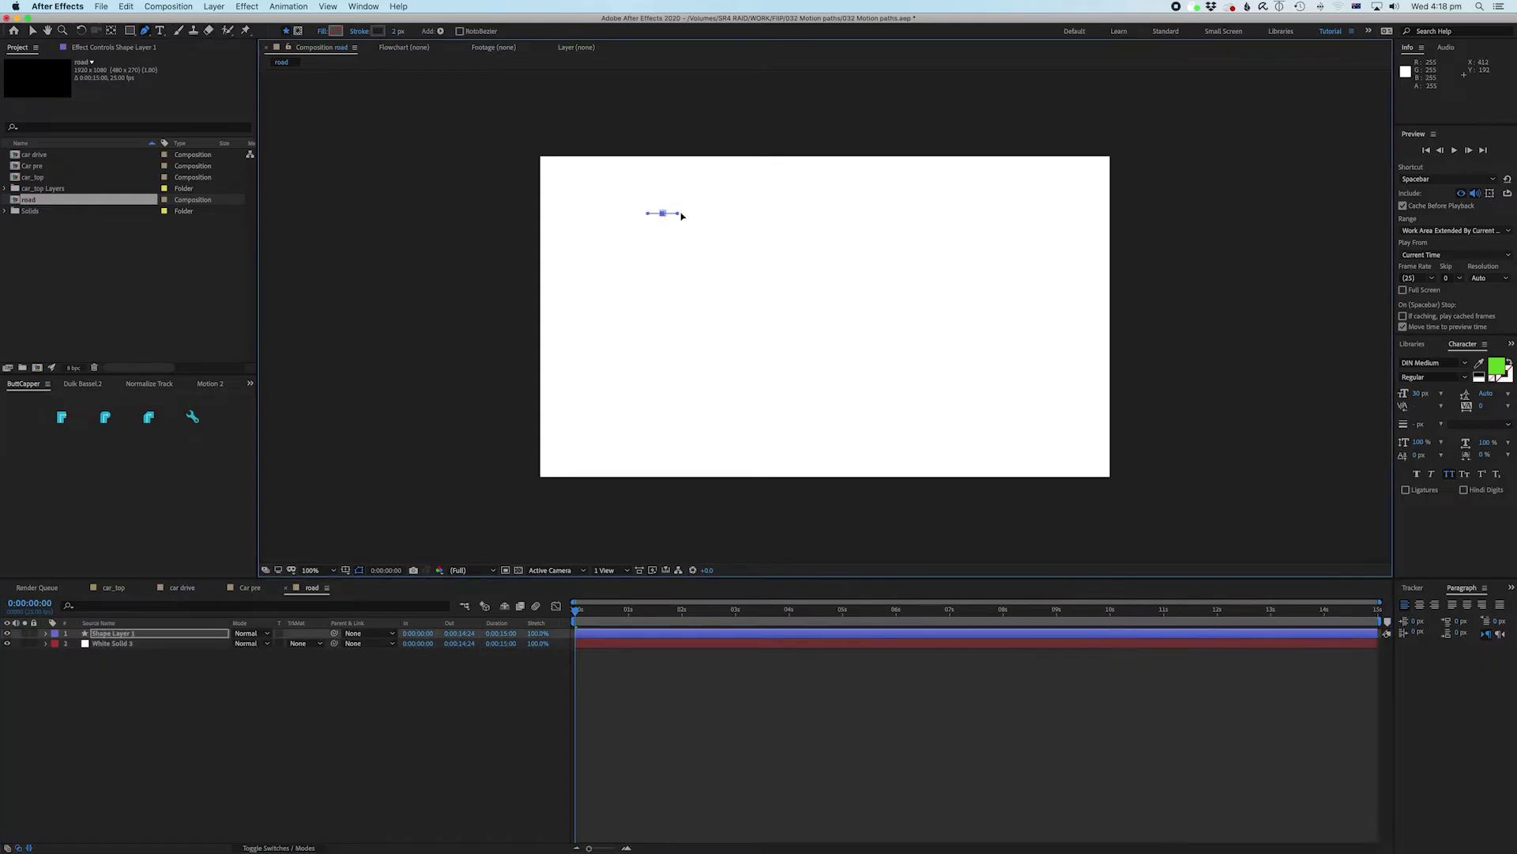
{"action": "left_click_drag", "start_coordinate": [823, 283], "coordinate": [898, 283]}
{"action": "left_click_drag", "start_coordinate": [977, 214], "coordinate": [1029, 213]}
{"action": "left_click_drag", "start_coordinate": [1062, 348], "coordinate": [1062, 377]}
{"action": "left_click_drag", "start_coordinate": [968, 448], "coordinate": [904, 448]}
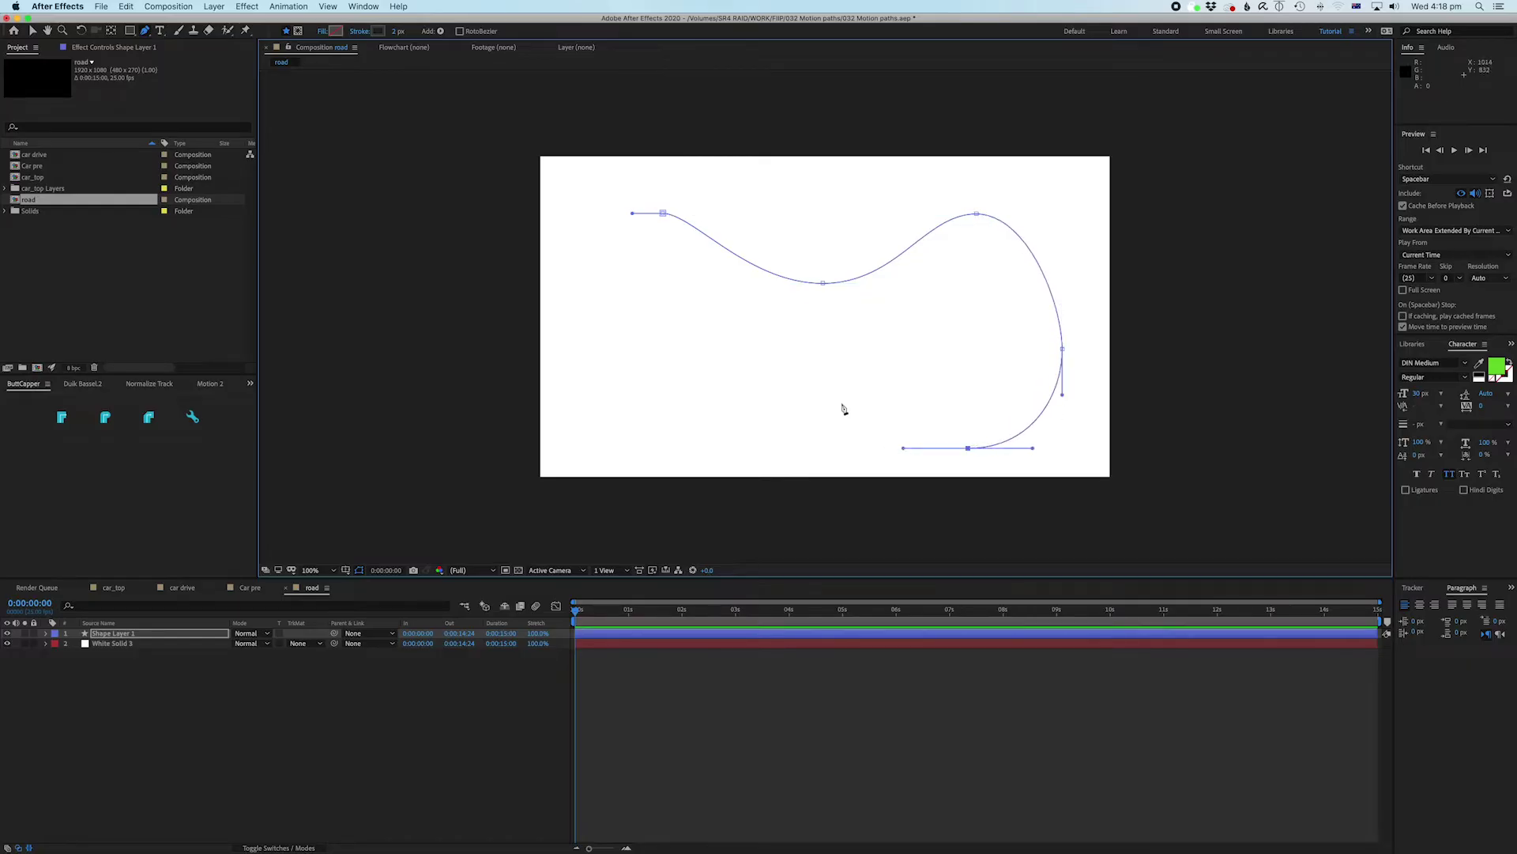
{"action": "left_click_drag", "start_coordinate": [829, 392], "coordinate": [810, 395]}
{"action": "left_click_drag", "start_coordinate": [690, 435], "coordinate": [668, 439]}
{"action": "left_click_drag", "start_coordinate": [598, 330], "coordinate": [599, 281]}
{"action": "left_click", "coordinate": [662, 213]}
Step: Reshape the loop's points and handles to smooth out its curves
{"action": "key", "text": "v"}
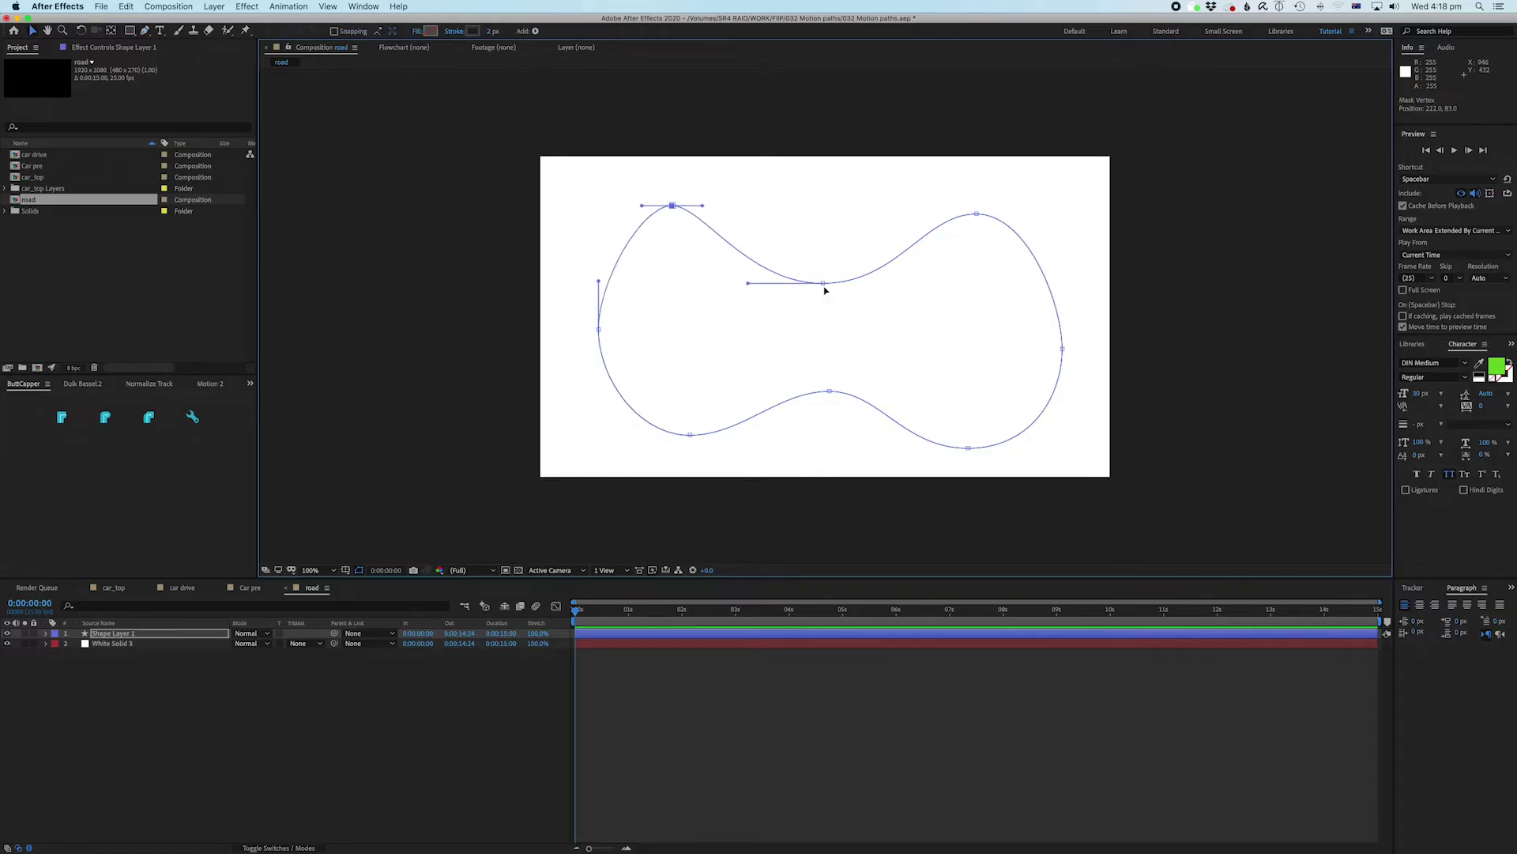
{"action": "left_click_drag", "start_coordinate": [824, 284], "coordinate": [830, 265]}
{"action": "left_click_drag", "start_coordinate": [672, 207], "coordinate": [720, 208]}
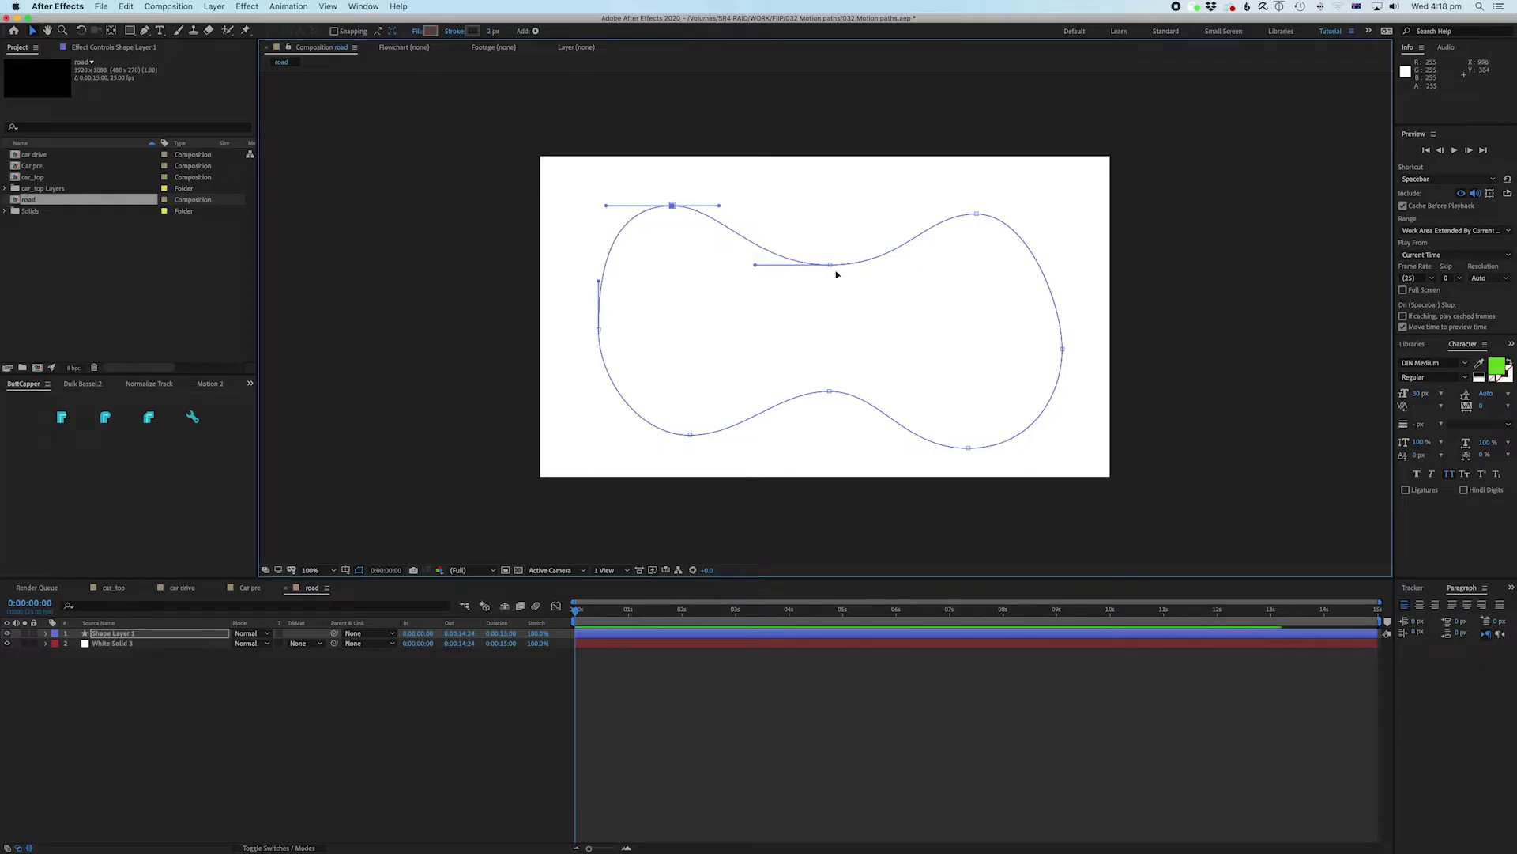
{"action": "left_click_drag", "start_coordinate": [830, 265], "coordinate": [913, 291]}
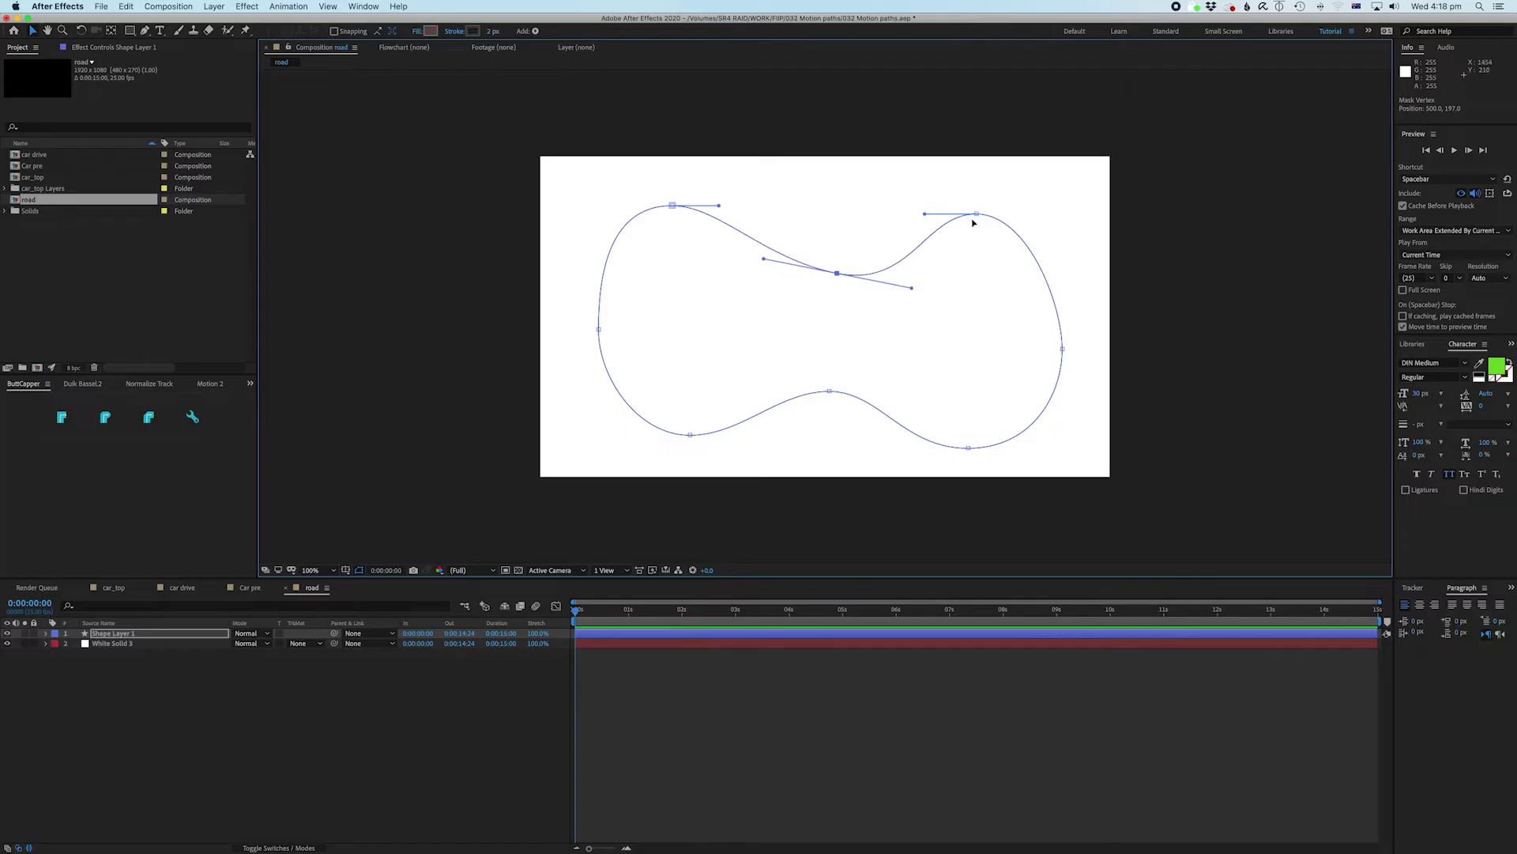
{"action": "left_click_drag", "start_coordinate": [978, 214], "coordinate": [989, 205]}
{"action": "left_click_drag", "start_coordinate": [1062, 348], "coordinate": [1064, 296]}
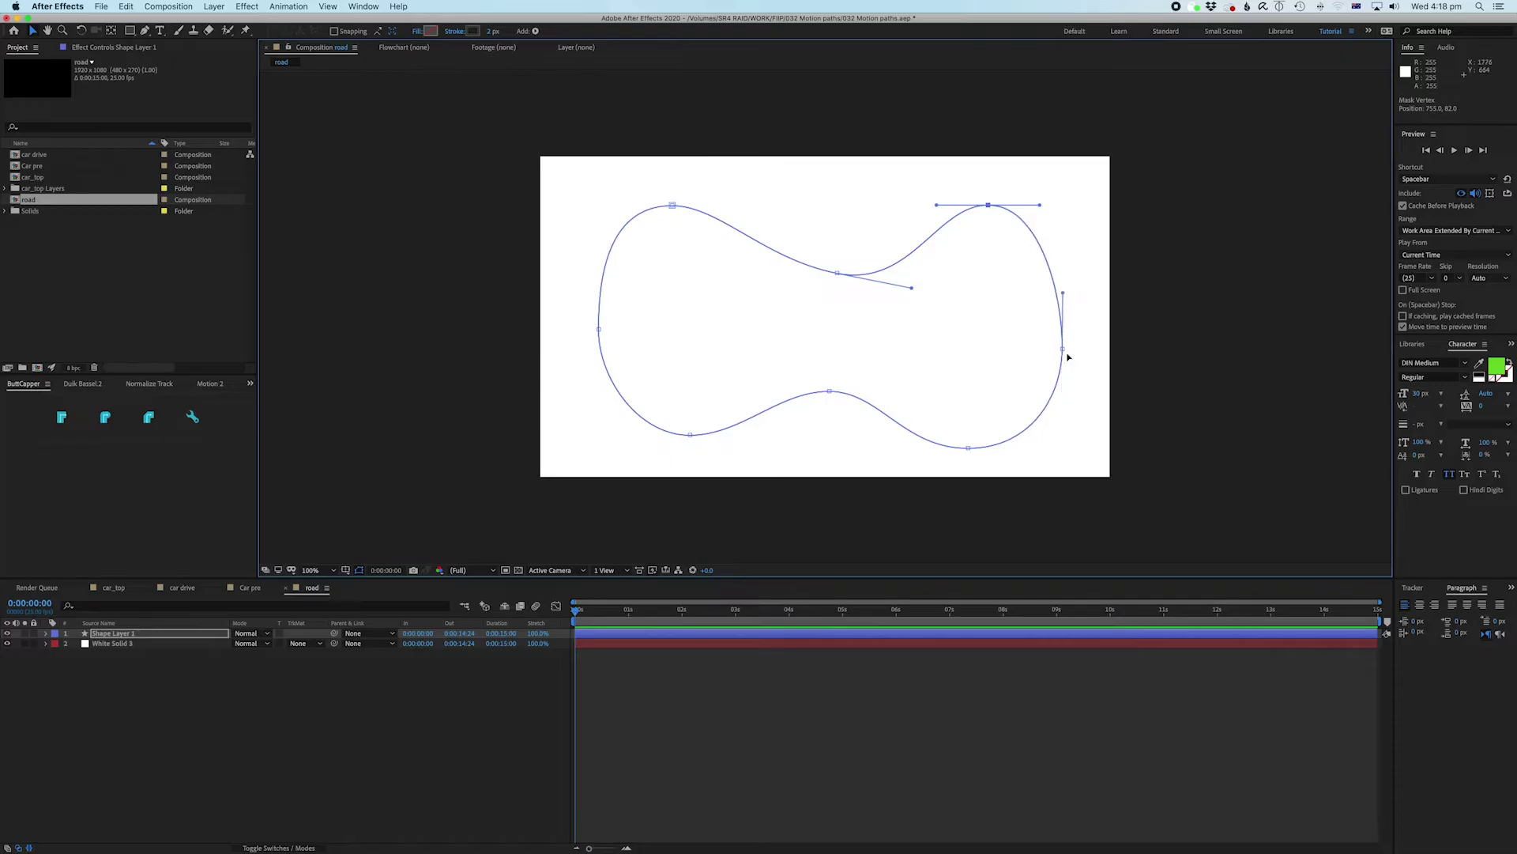
{"action": "left_click_drag", "start_coordinate": [1063, 351], "coordinate": [1076, 339]}
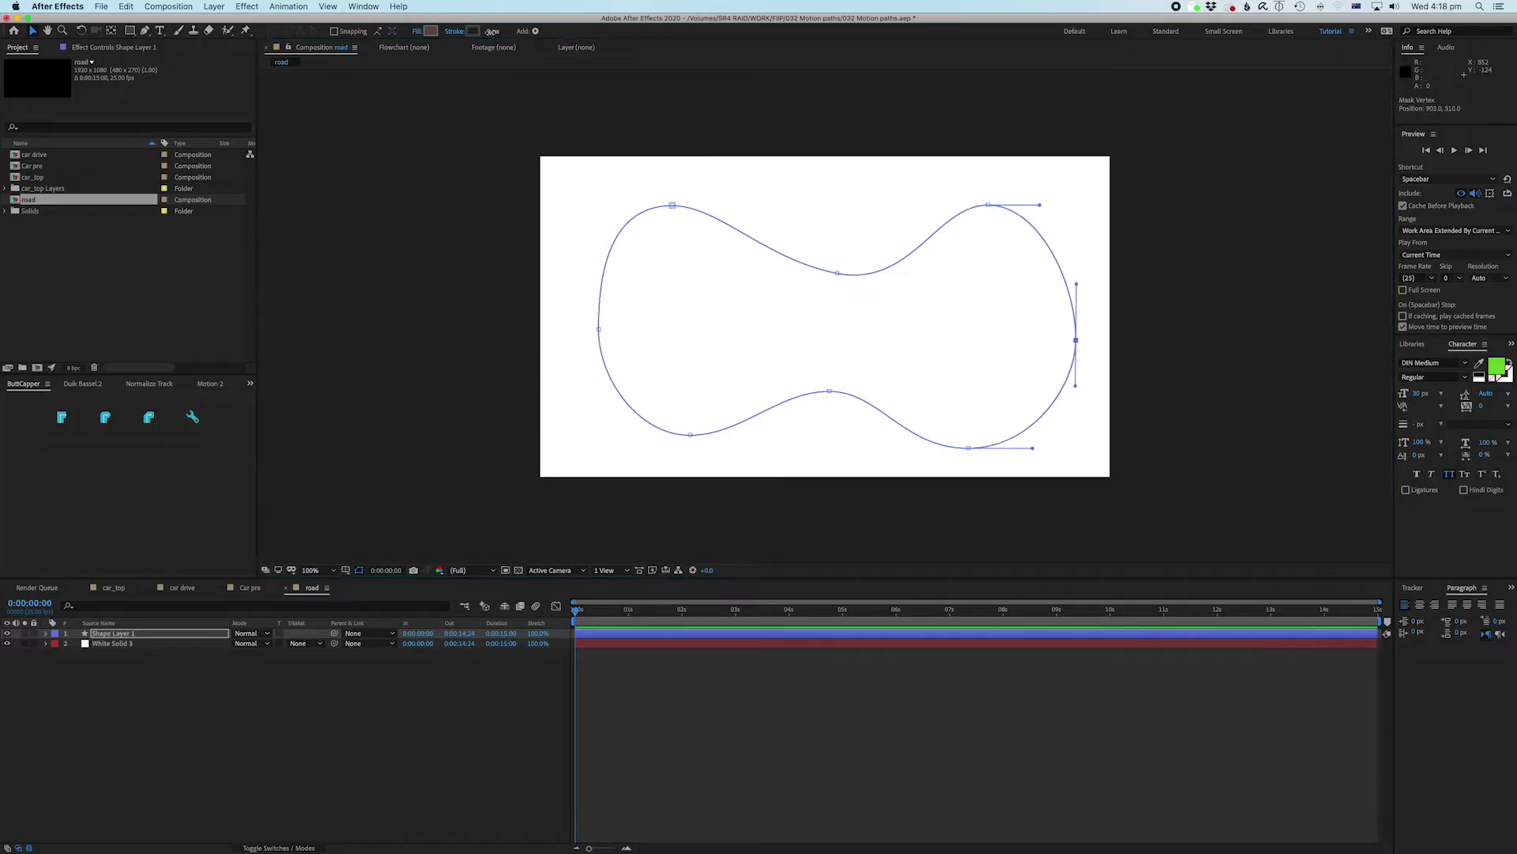
Step: Widen the loop's stroke to 131 px so it reads as a road
{"action": "left_click_drag", "start_coordinate": [493, 31], "coordinate": [566, 41]}
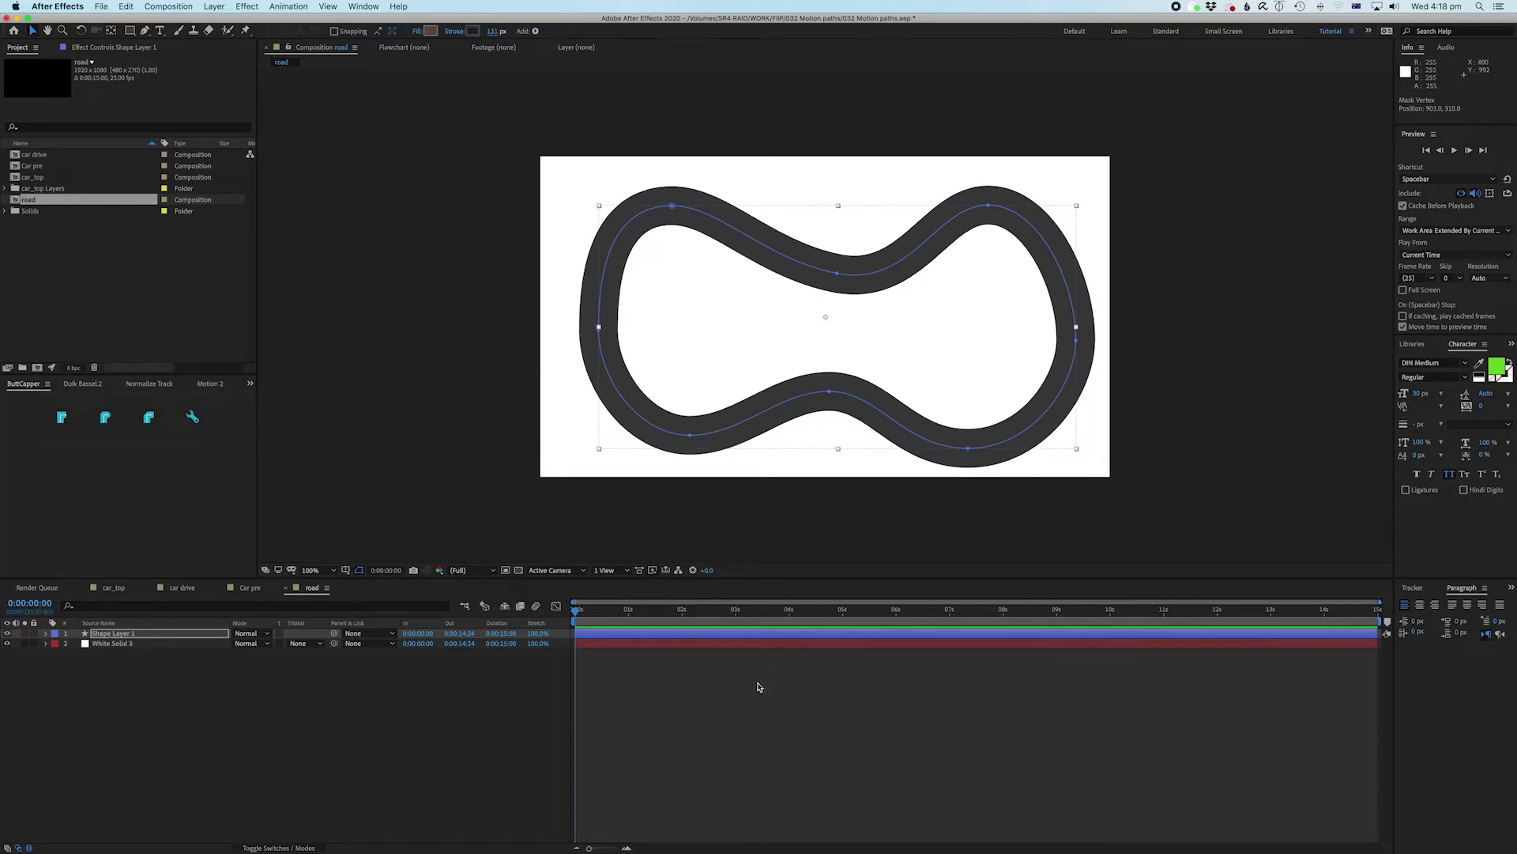
{"action": "left_click", "coordinate": [855, 366]}
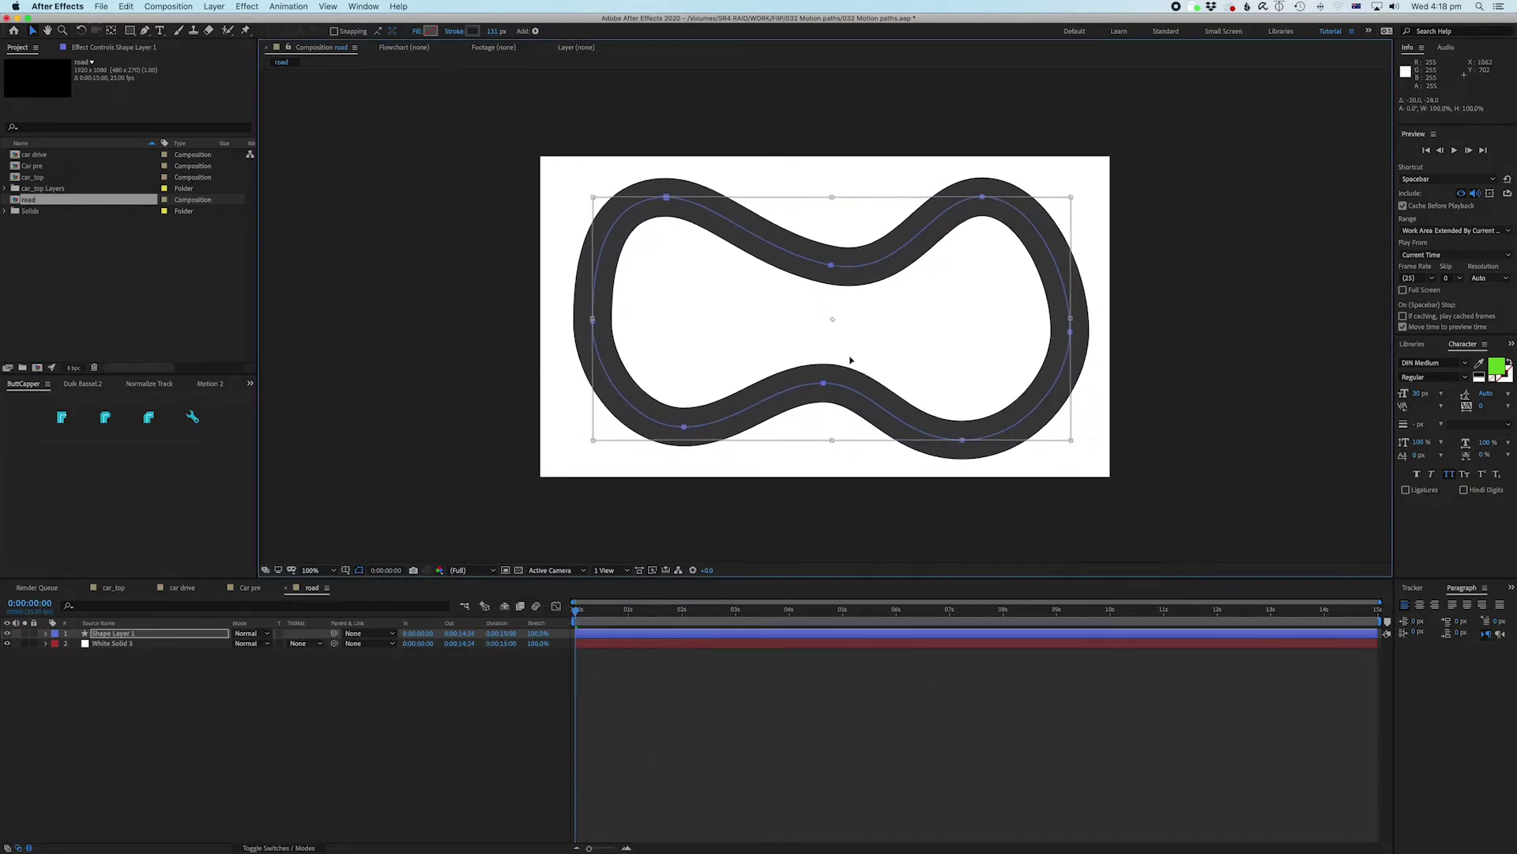
{"action": "left_click", "coordinate": [631, 755]}
Step: Expand the road layer's contents and duplicate the Shape 1 group
{"action": "left_click", "coordinate": [121, 636]}
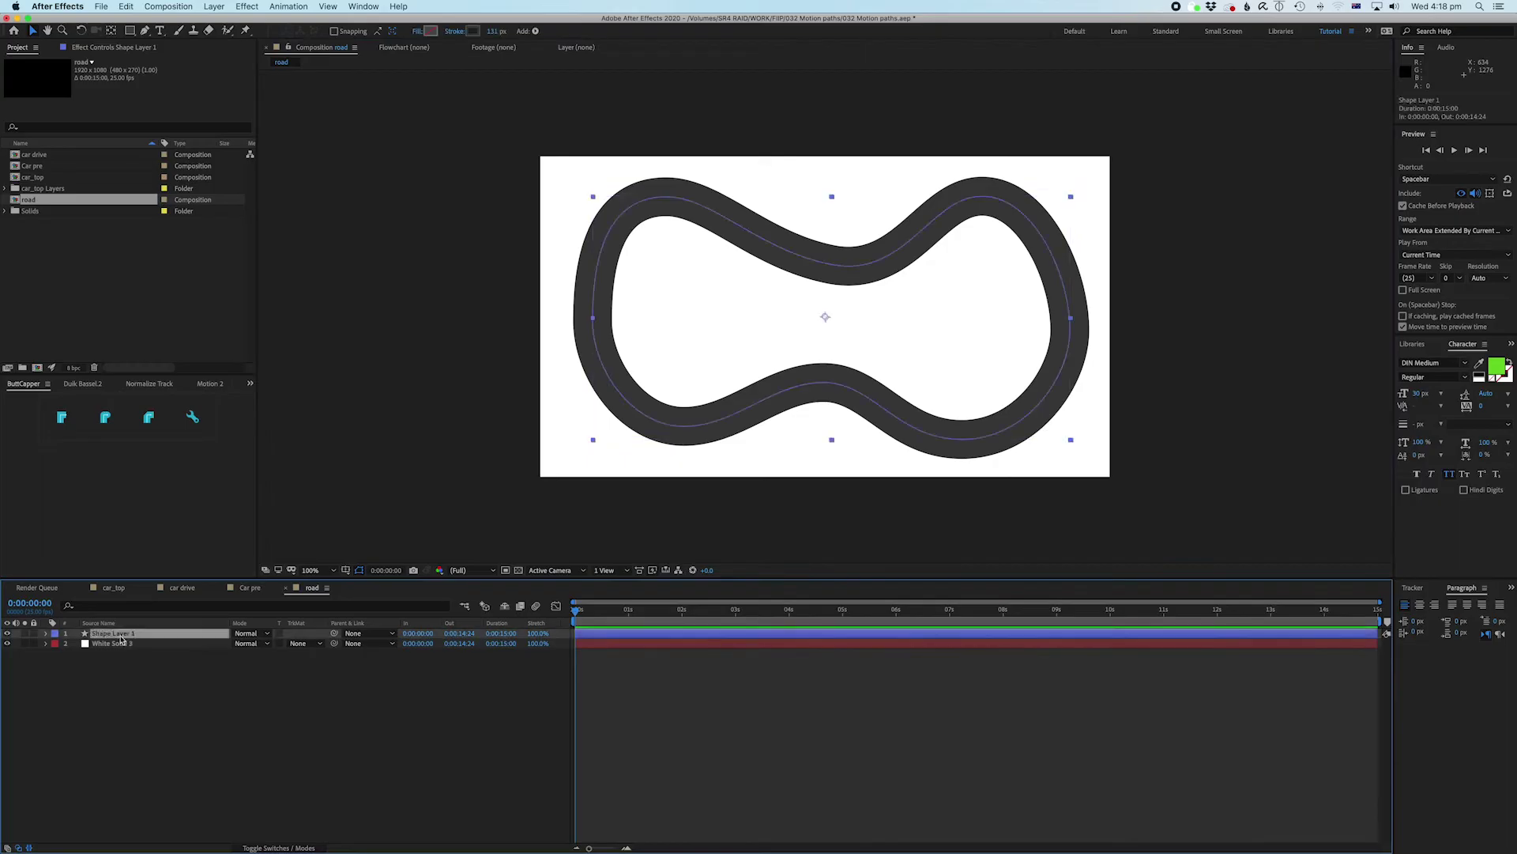
{"action": "left_click", "coordinate": [45, 633]}
{"action": "left_click", "coordinate": [56, 645]}
{"action": "left_click", "coordinate": [75, 656]}
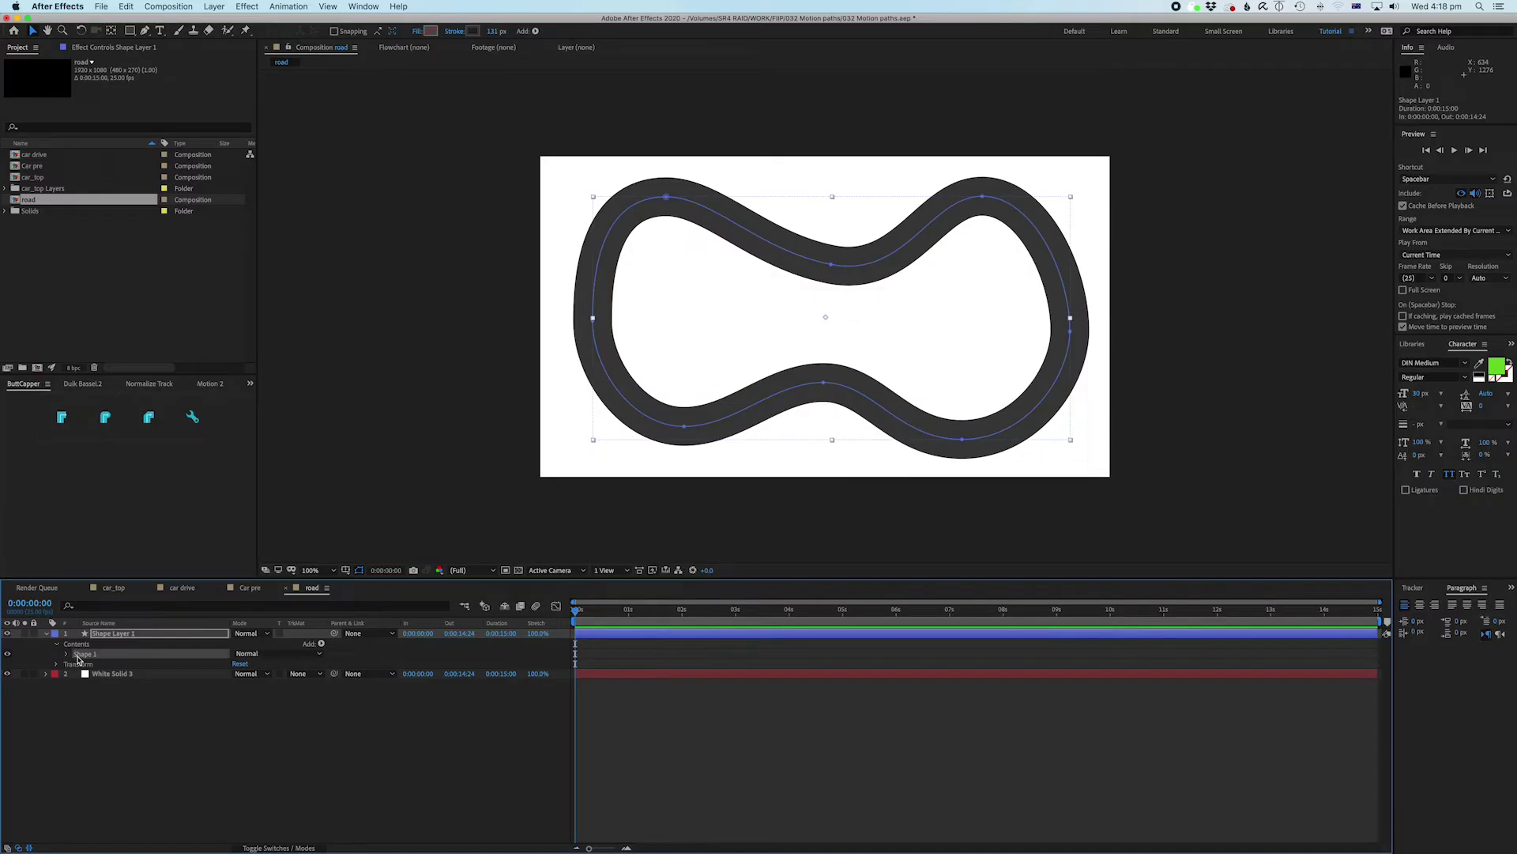
{"action": "key", "text": "super+d"}
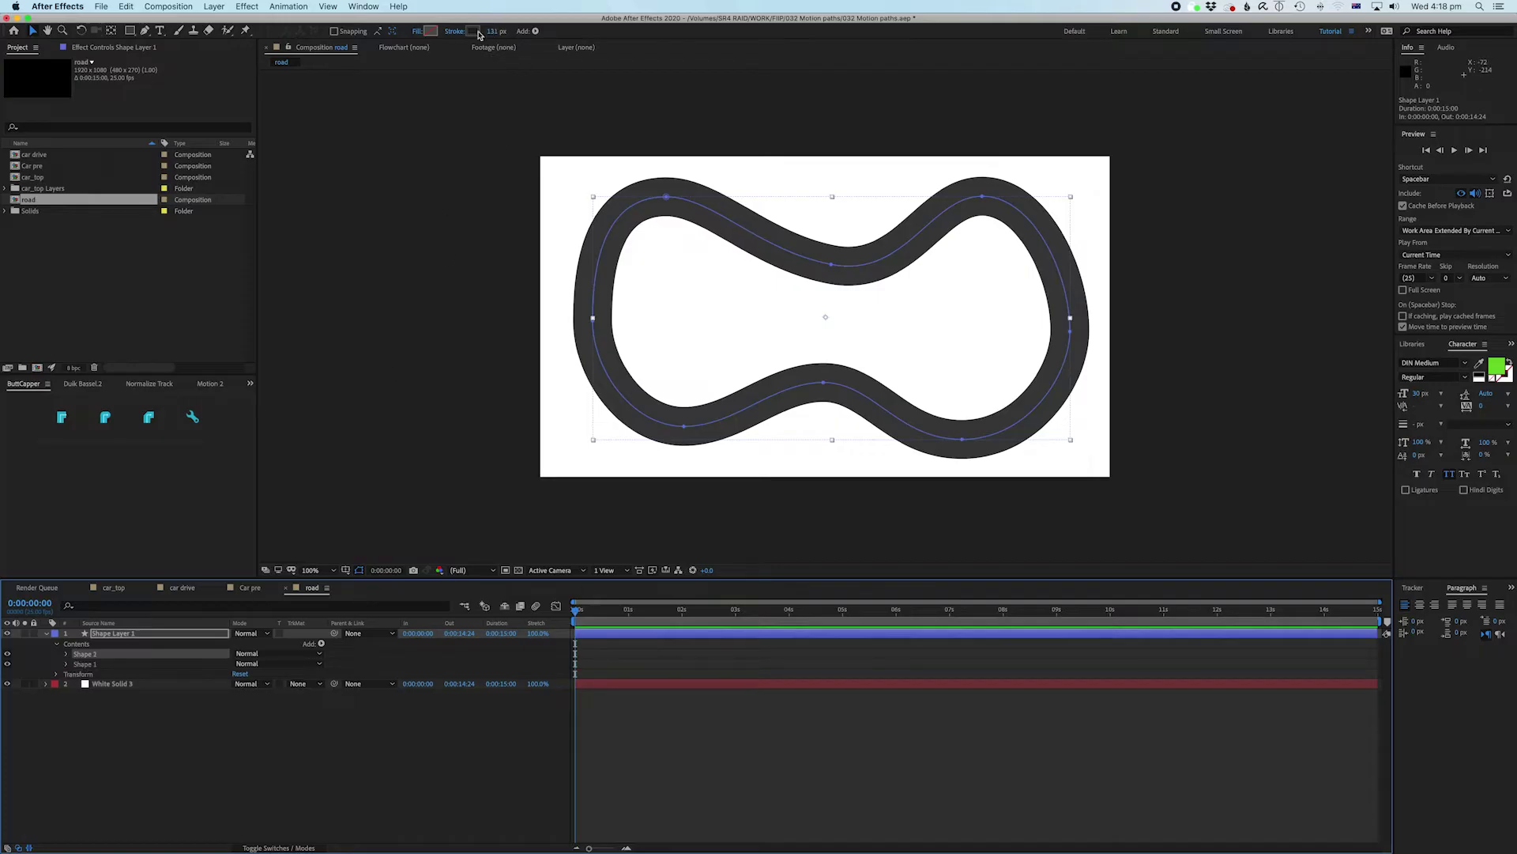
Step: Give the duplicated shape a white stroke narrowed to 10 px
{"action": "left_click", "coordinate": [475, 32]}
{"action": "left_click", "coordinate": [1057, 277]}
{"action": "left_click", "coordinate": [1271, 230]}
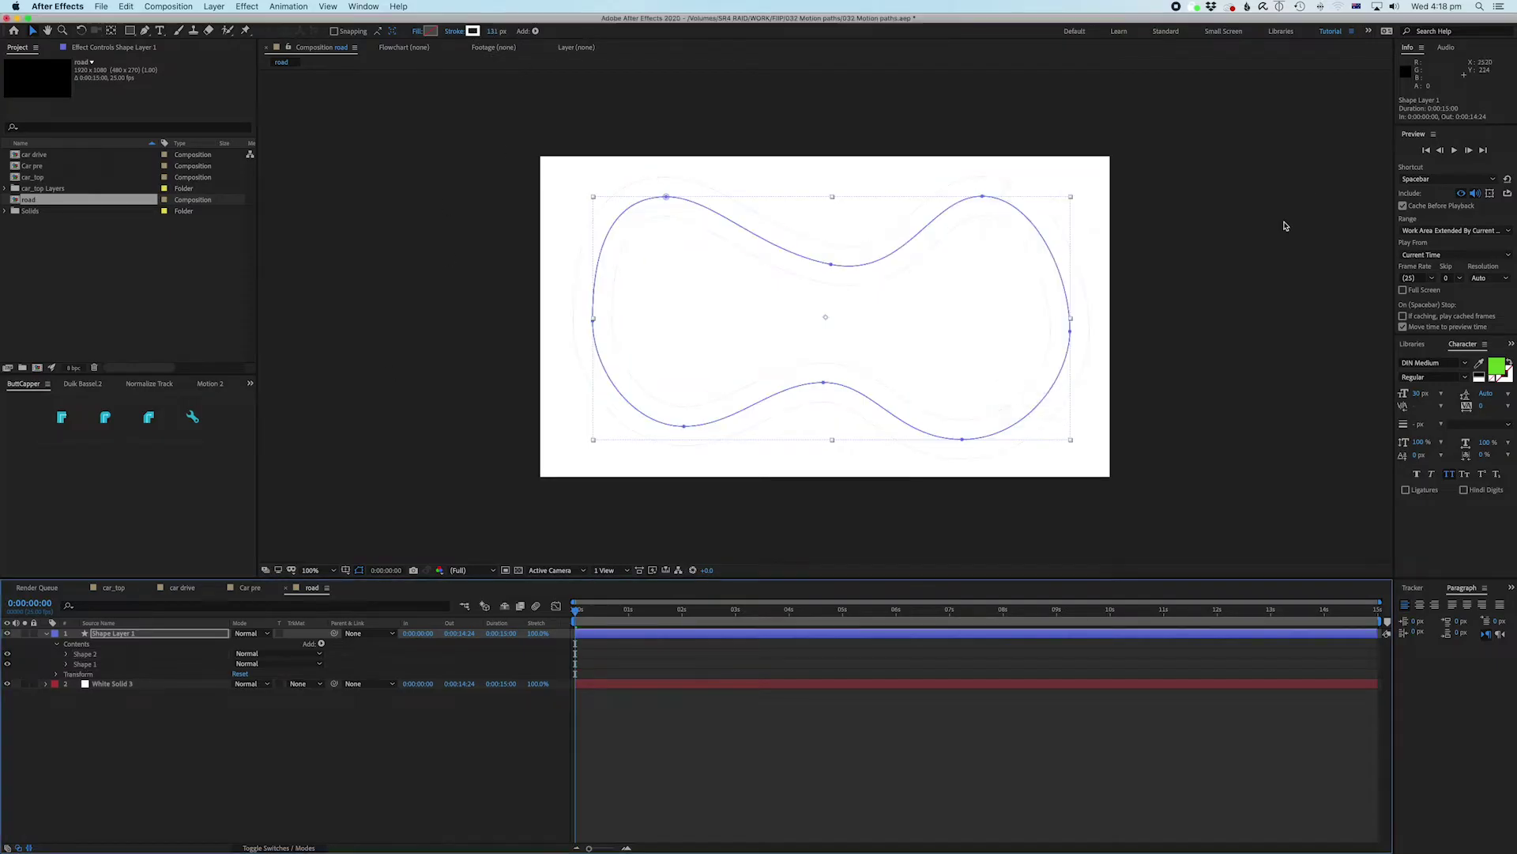
{"action": "left_click_drag", "start_coordinate": [499, 34], "coordinate": [435, 44]}
Step: Add Dashes to Shape 2's stroke with a dash length of 31
{"action": "left_click", "coordinate": [91, 653]}
{"action": "left_click", "coordinate": [66, 654]}
{"action": "left_click", "coordinate": [75, 684]}
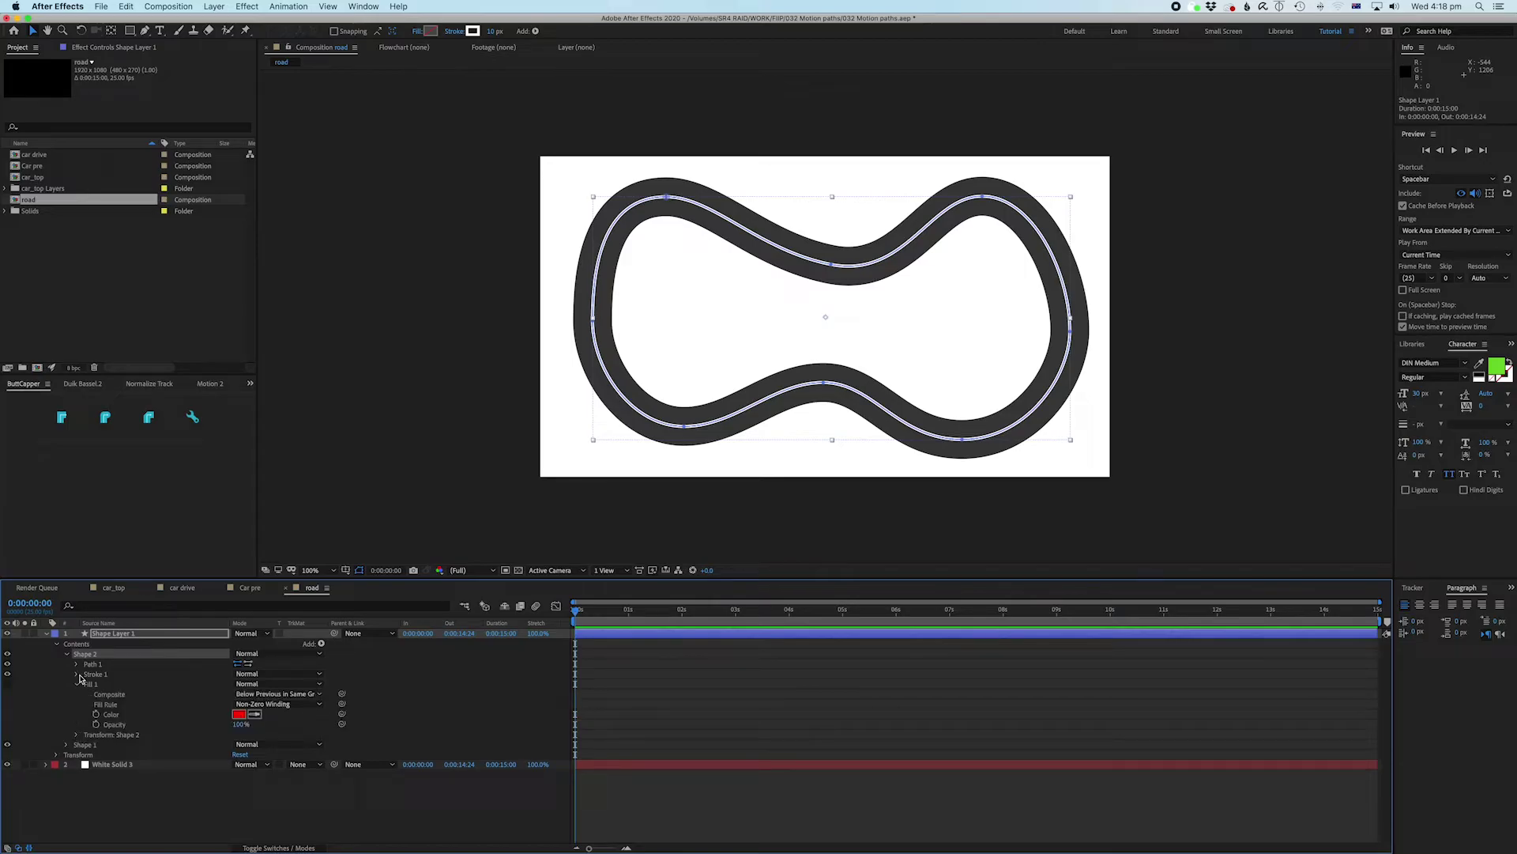
{"action": "left_click", "coordinate": [77, 674]}
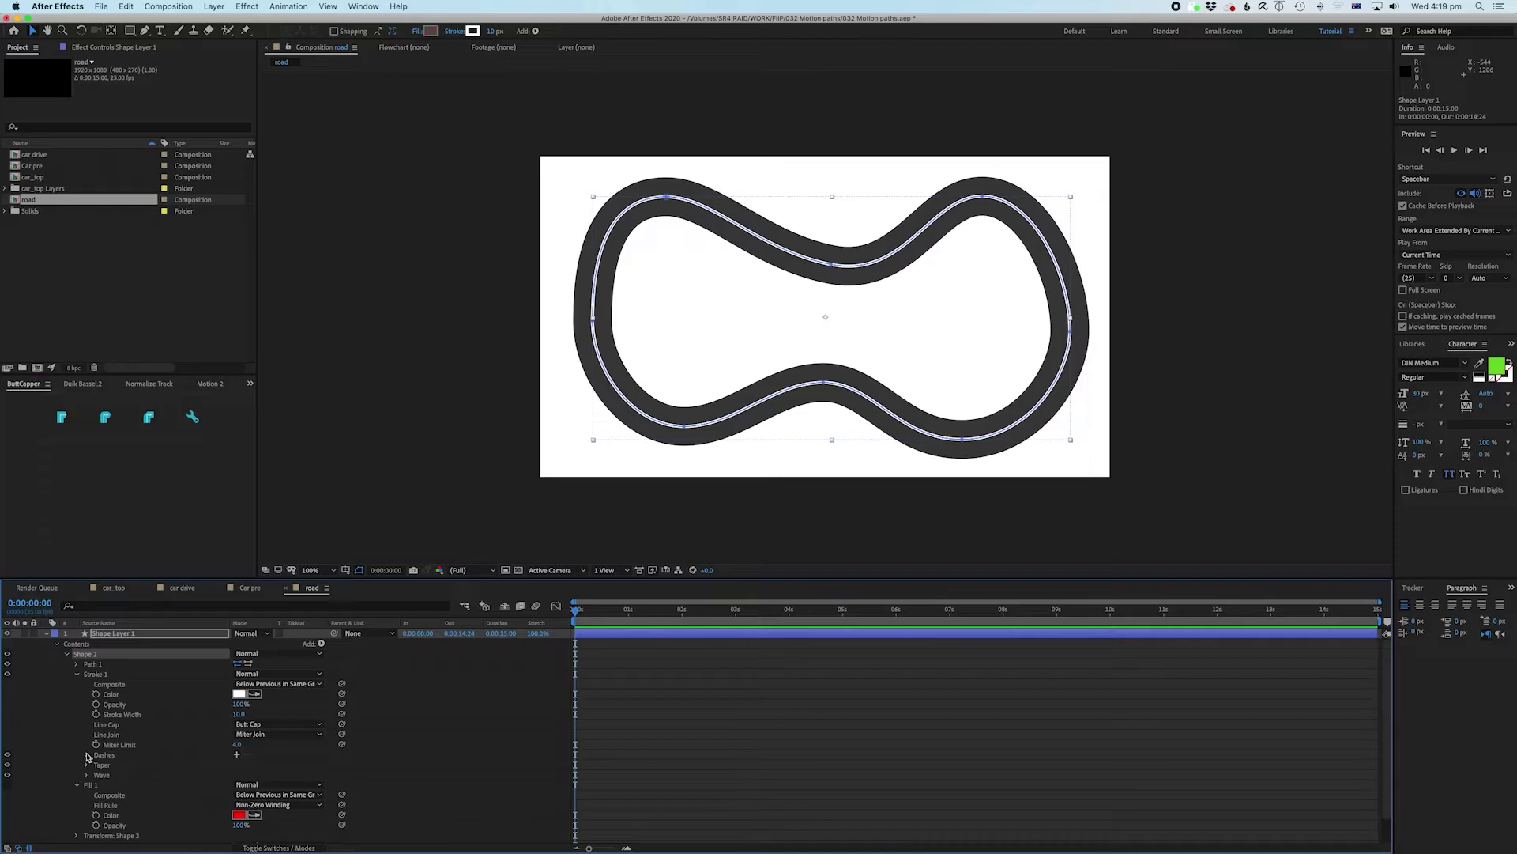
{"action": "left_click", "coordinate": [235, 755]}
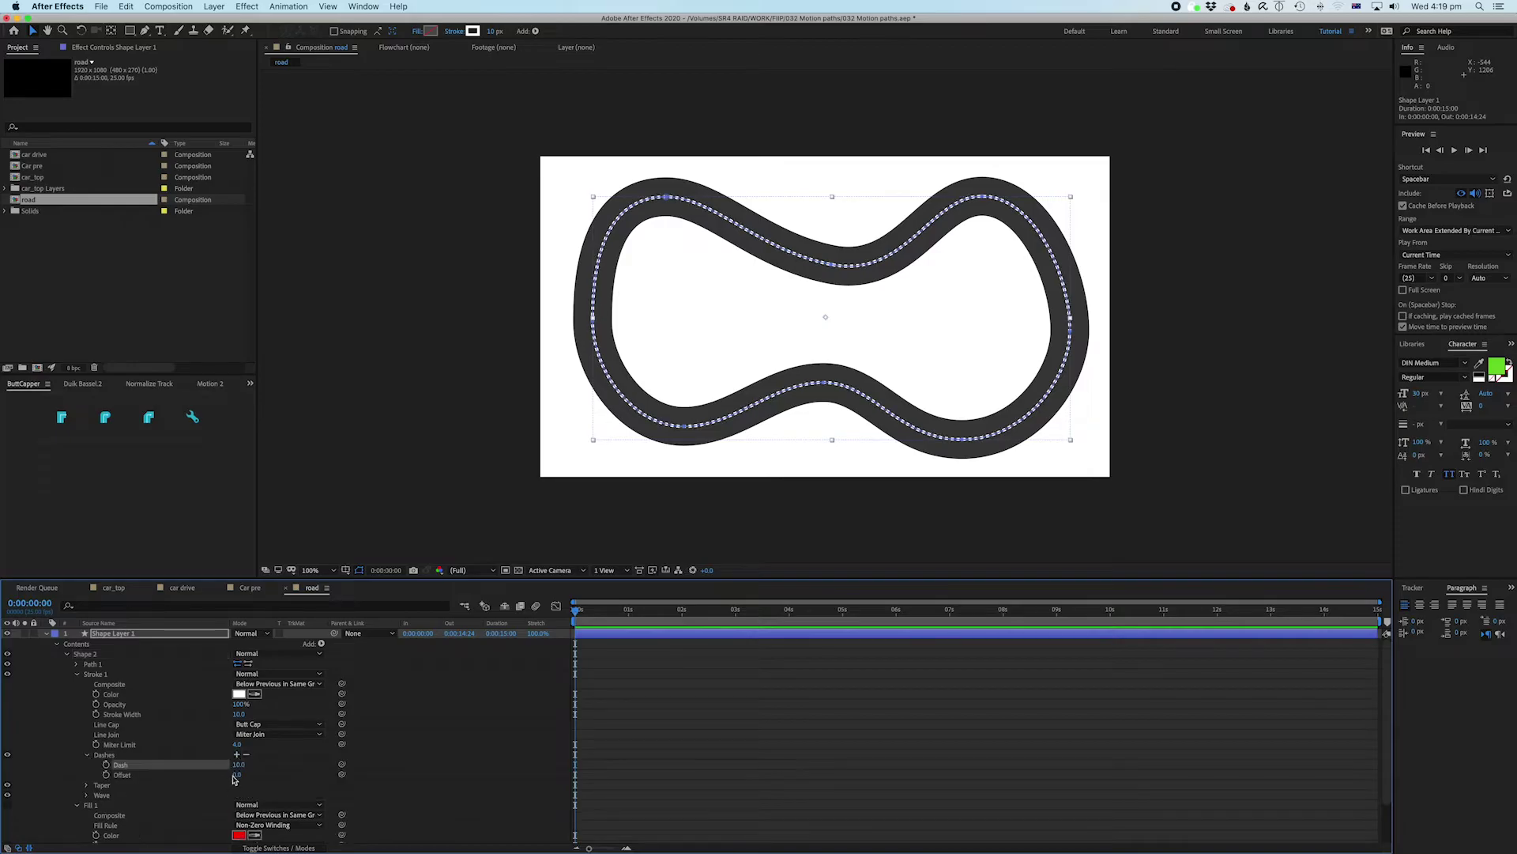
{"action": "left_click_drag", "start_coordinate": [239, 767], "coordinate": [648, 767]}
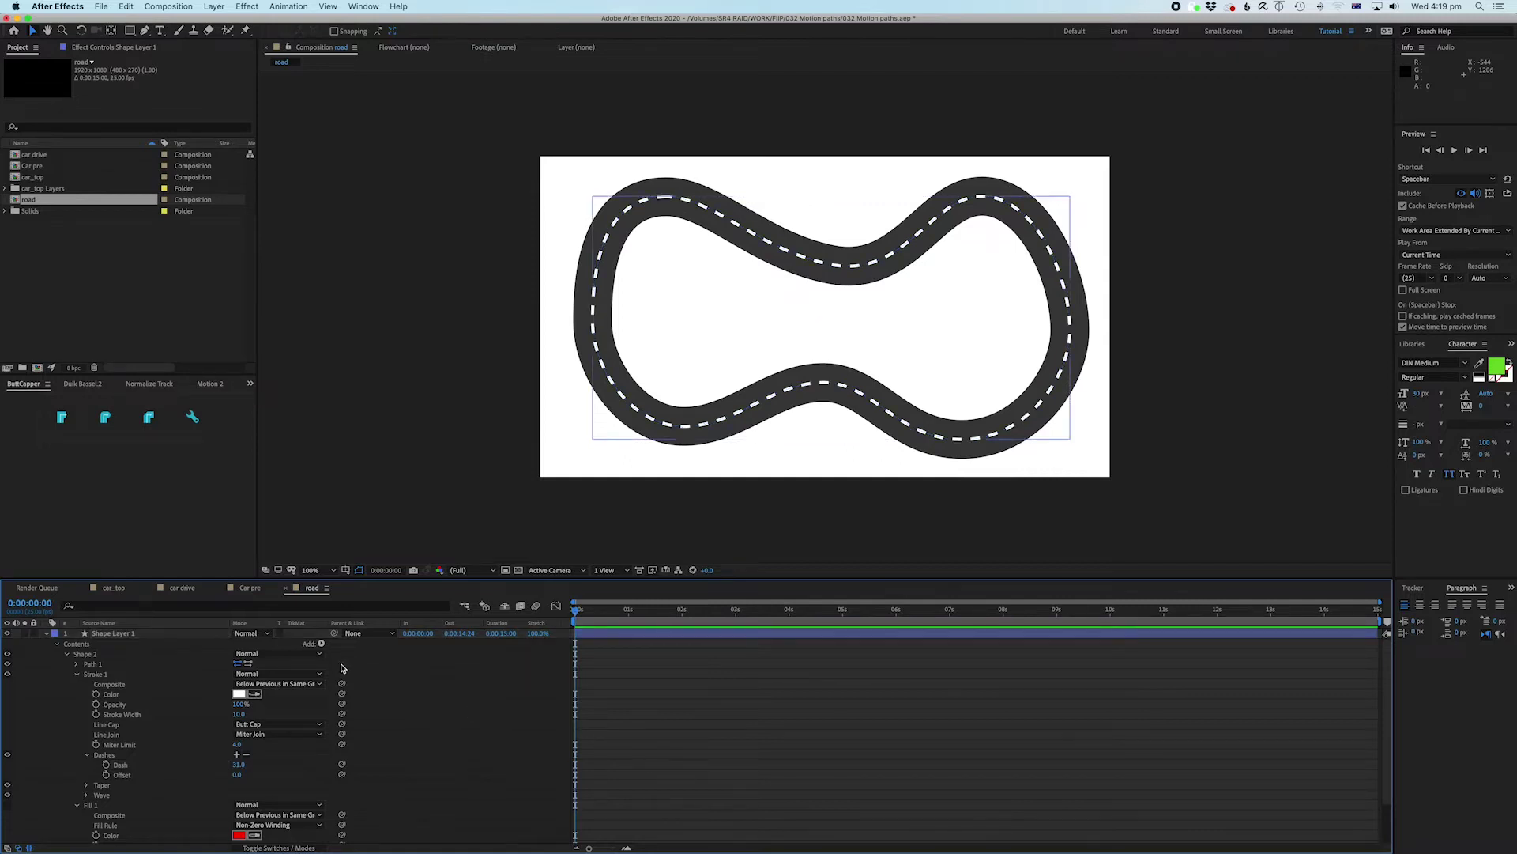
{"action": "left_click", "coordinate": [47, 636]}
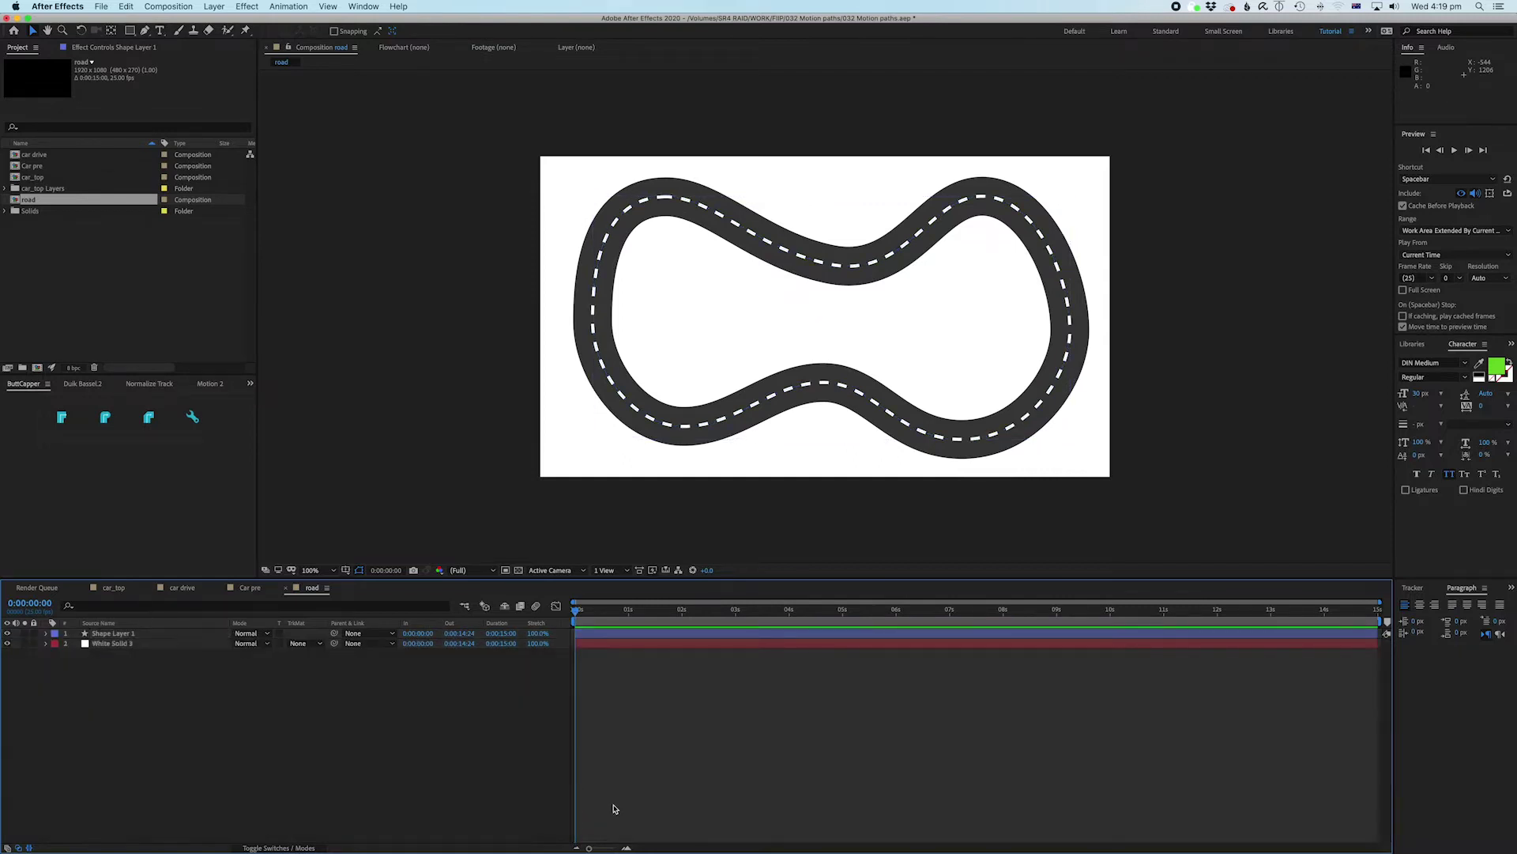
Step: Add the car_top composition to the road timeline and slide the cars sideways
{"action": "left_click", "coordinate": [154, 325]}
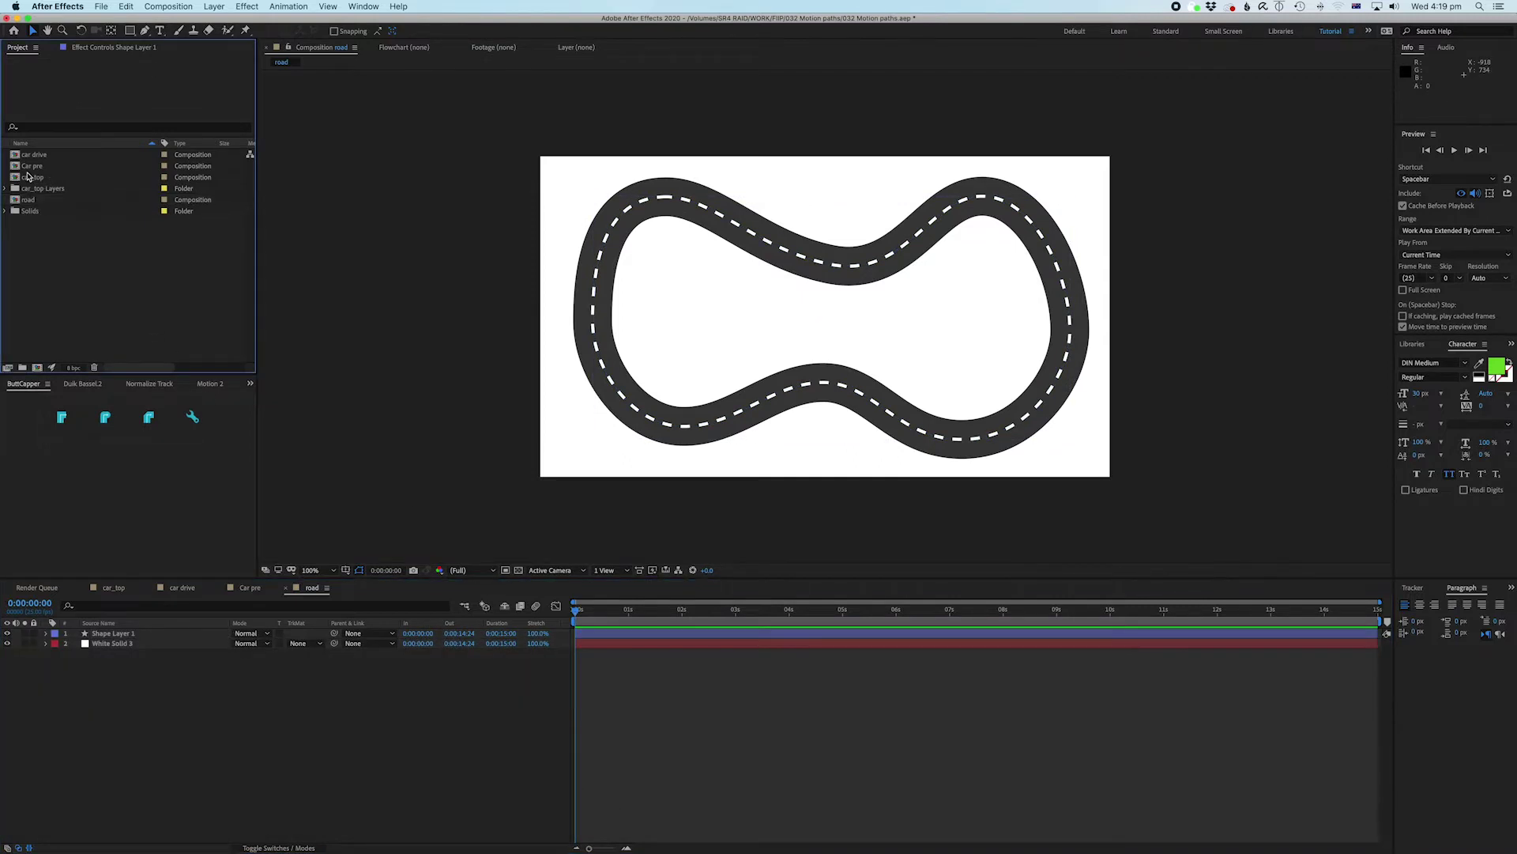
{"action": "left_click", "coordinate": [83, 178]}
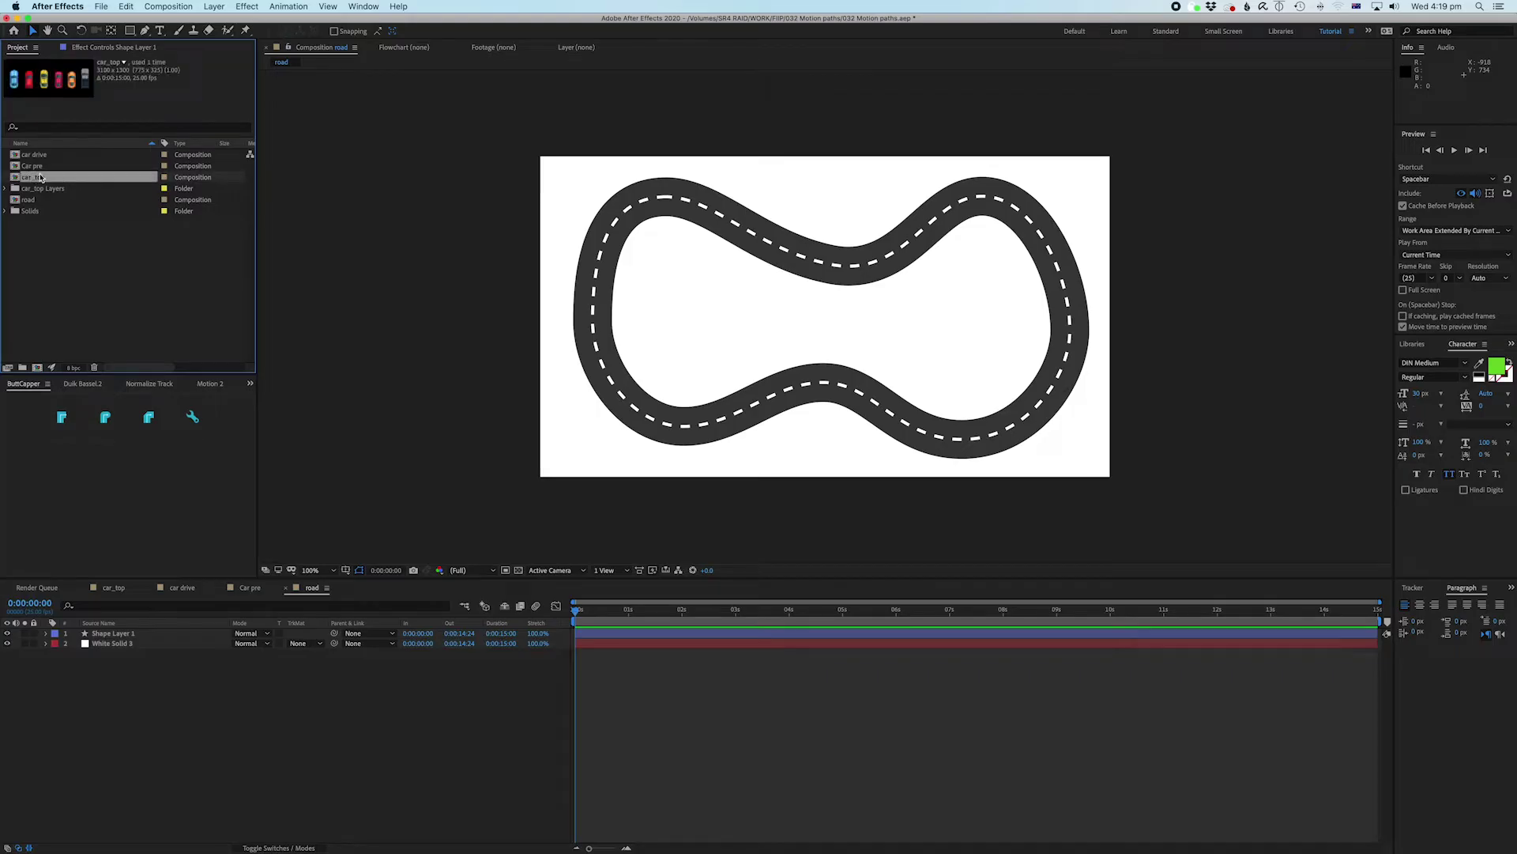
{"action": "left_click_drag", "start_coordinate": [108, 368], "coordinate": [111, 636]}
{"action": "left_click_drag", "start_coordinate": [765, 380], "coordinate": [1026, 380]}
Step: Draw a rectangle mask isolating the blue car on the car_top layer
{"action": "left_click", "coordinate": [132, 32]}
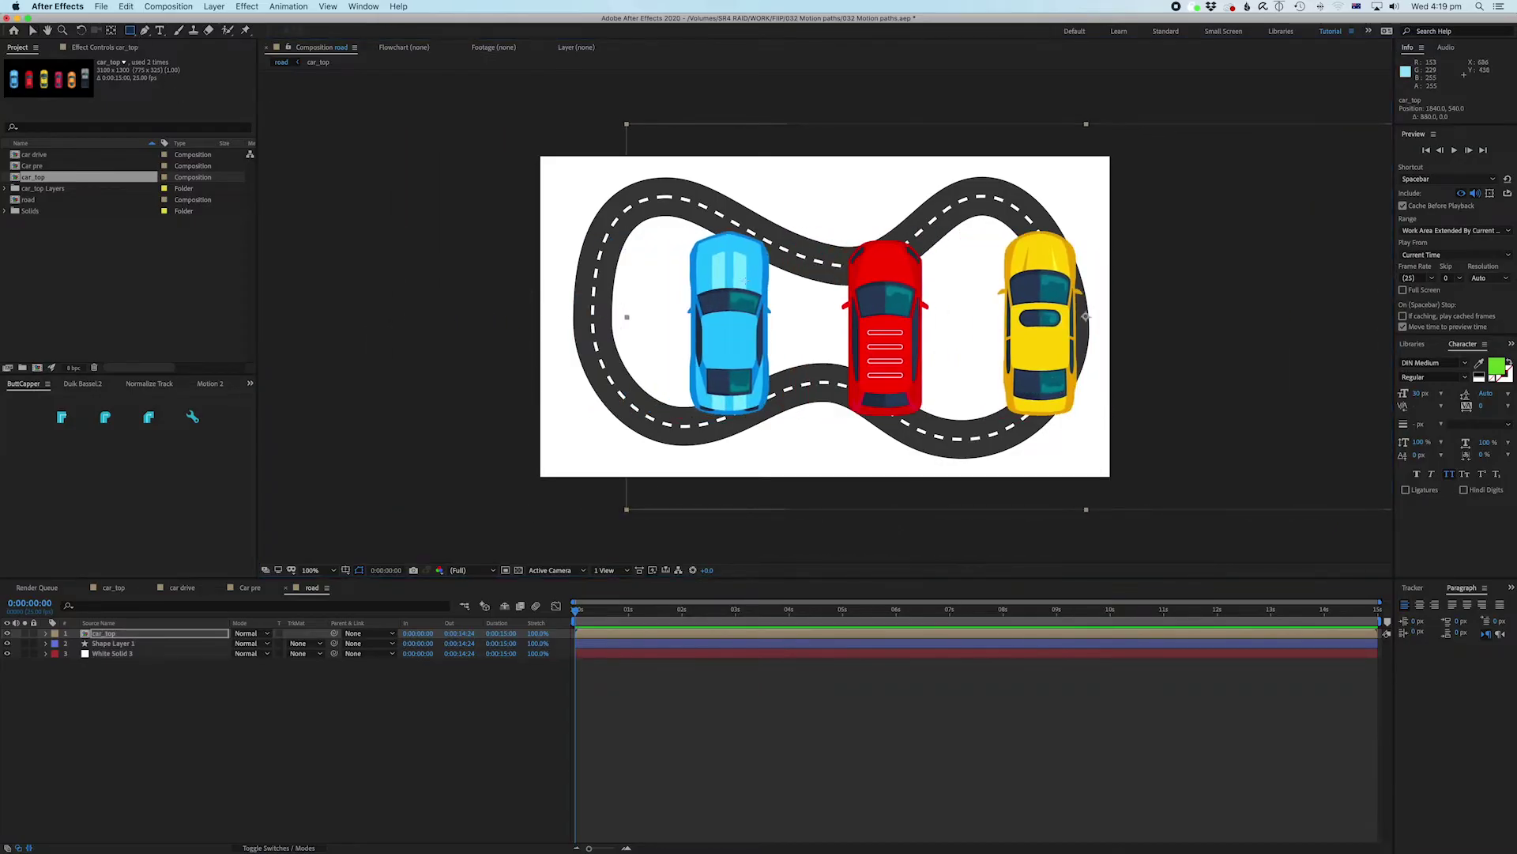
{"action": "left_click_drag", "start_coordinate": [677, 211], "coordinate": [791, 434]}
{"action": "left_click", "coordinate": [630, 638]}
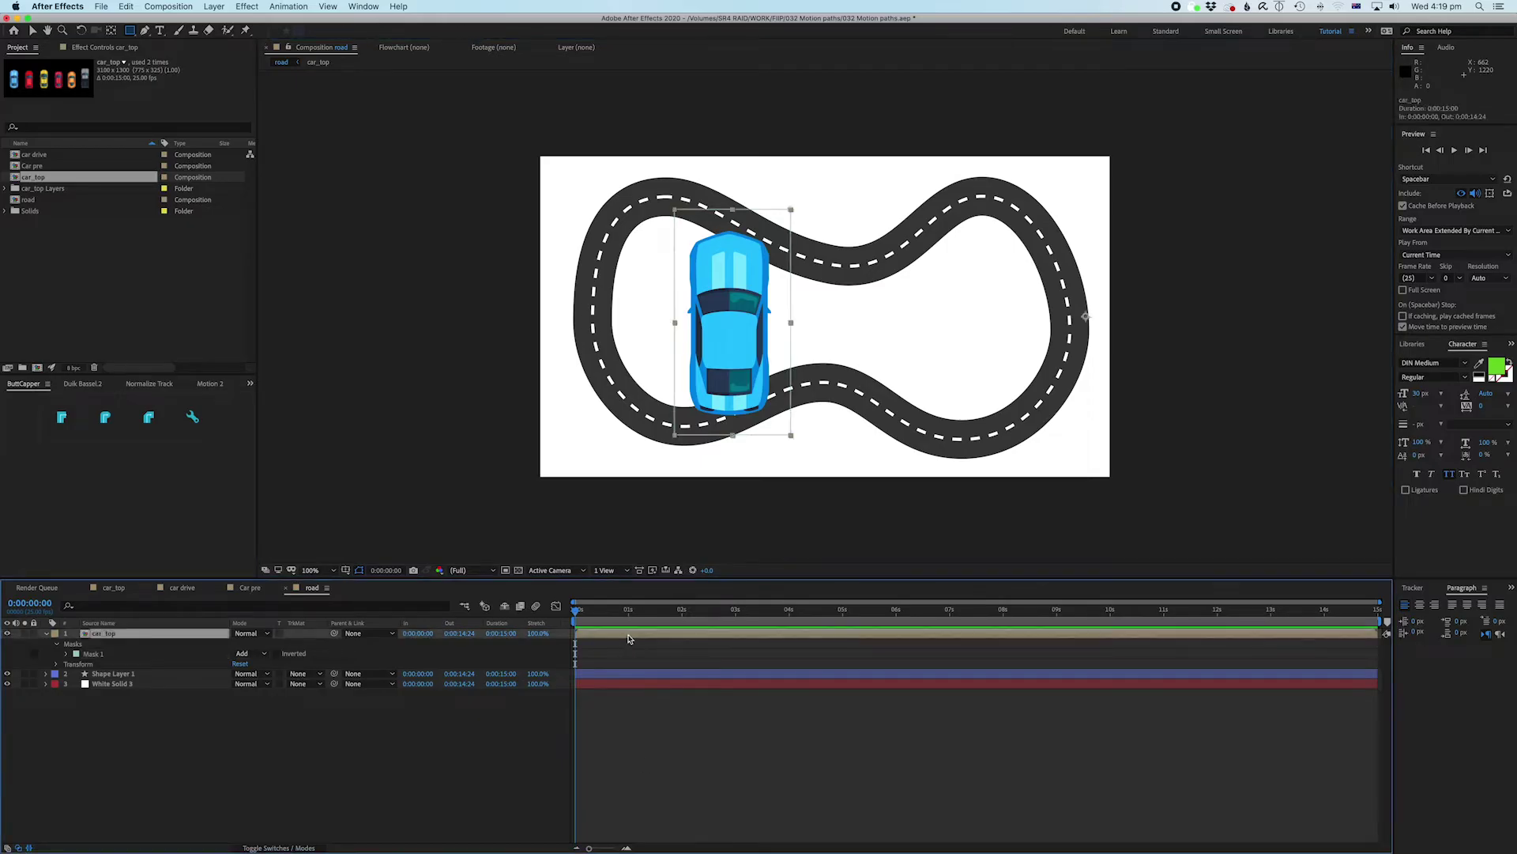
{"action": "left_click", "coordinate": [717, 638]}
{"action": "left_click", "coordinate": [727, 730]}
{"action": "left_click", "coordinate": [698, 636]}
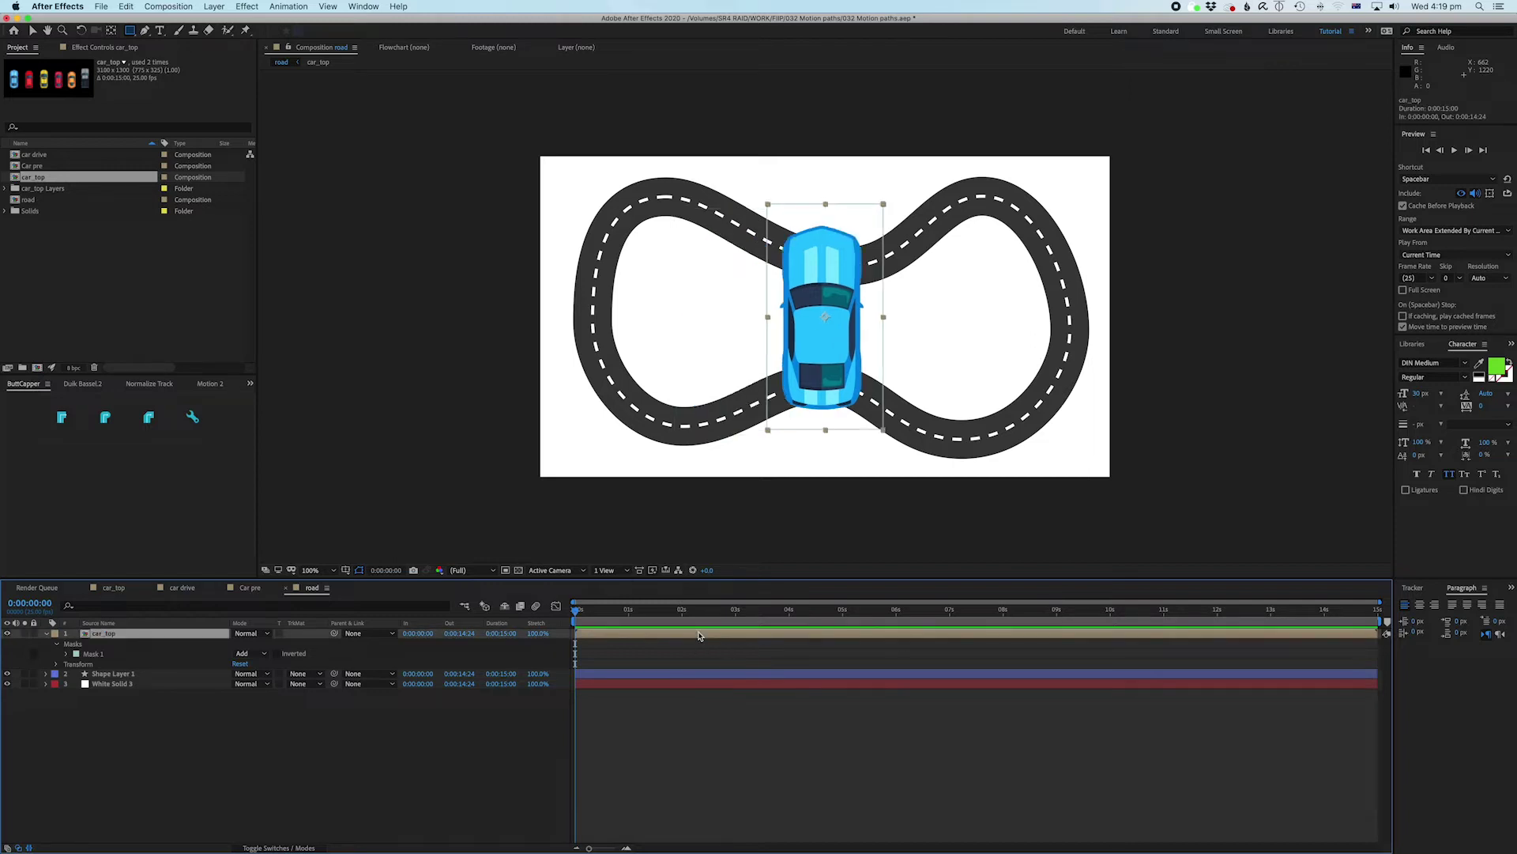
{"action": "left_click", "coordinate": [669, 769]}
{"action": "left_click", "coordinate": [687, 633]}
Step: Scale the car_top layer down to 21%
{"action": "key", "text": "s"}
{"action": "left_click_drag", "start_coordinate": [256, 644], "coordinate": [206, 644]}
{"action": "left_click", "coordinate": [620, 718]}
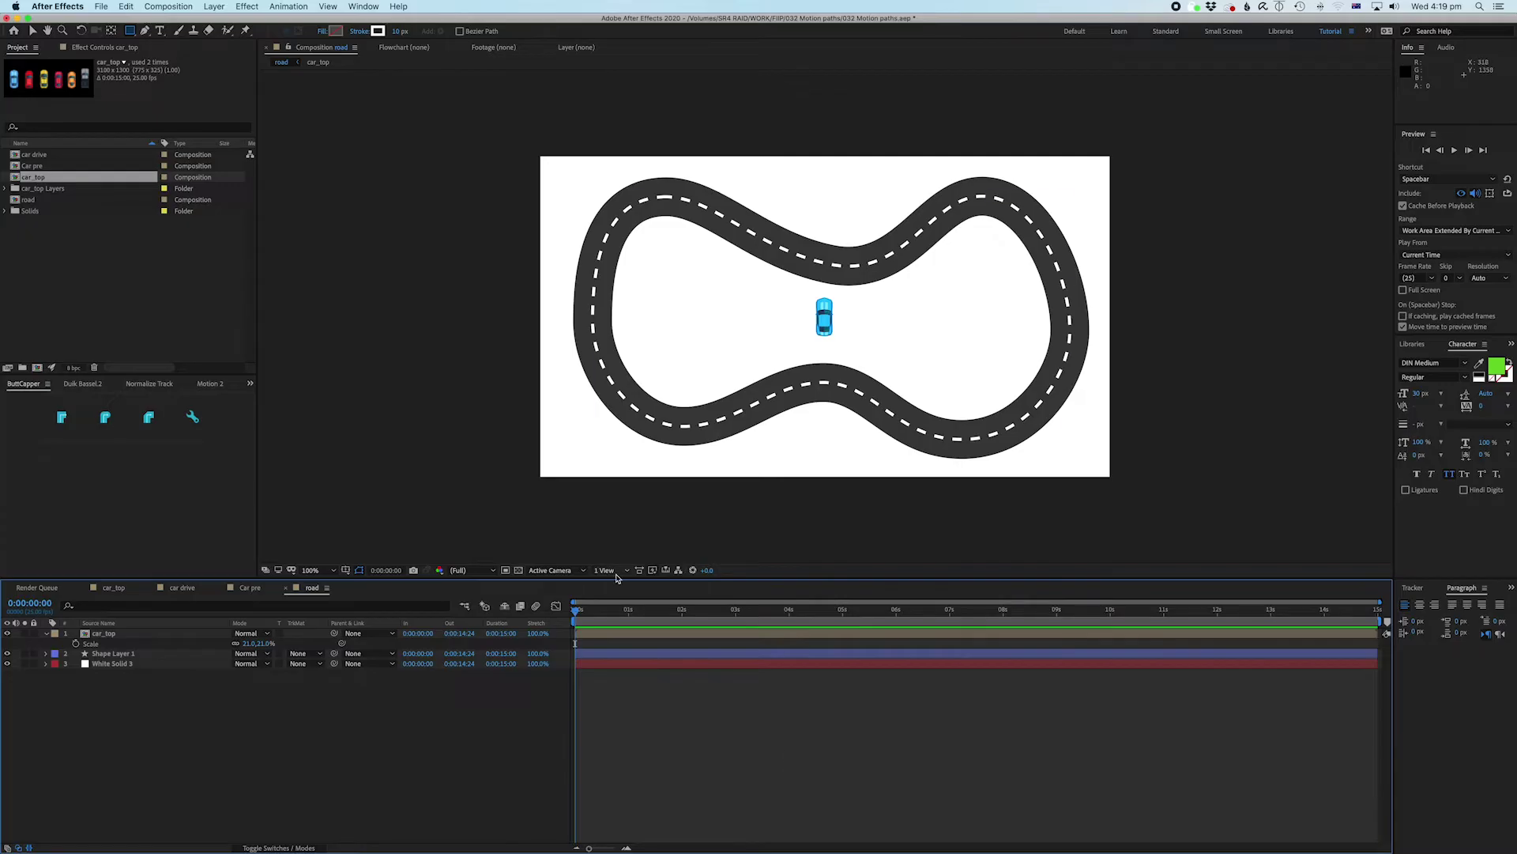
{"action": "left_click", "coordinate": [622, 634]}
Step: Place the car at the road's top-left and set a starting Position keyframe
{"action": "key", "text": "v"}
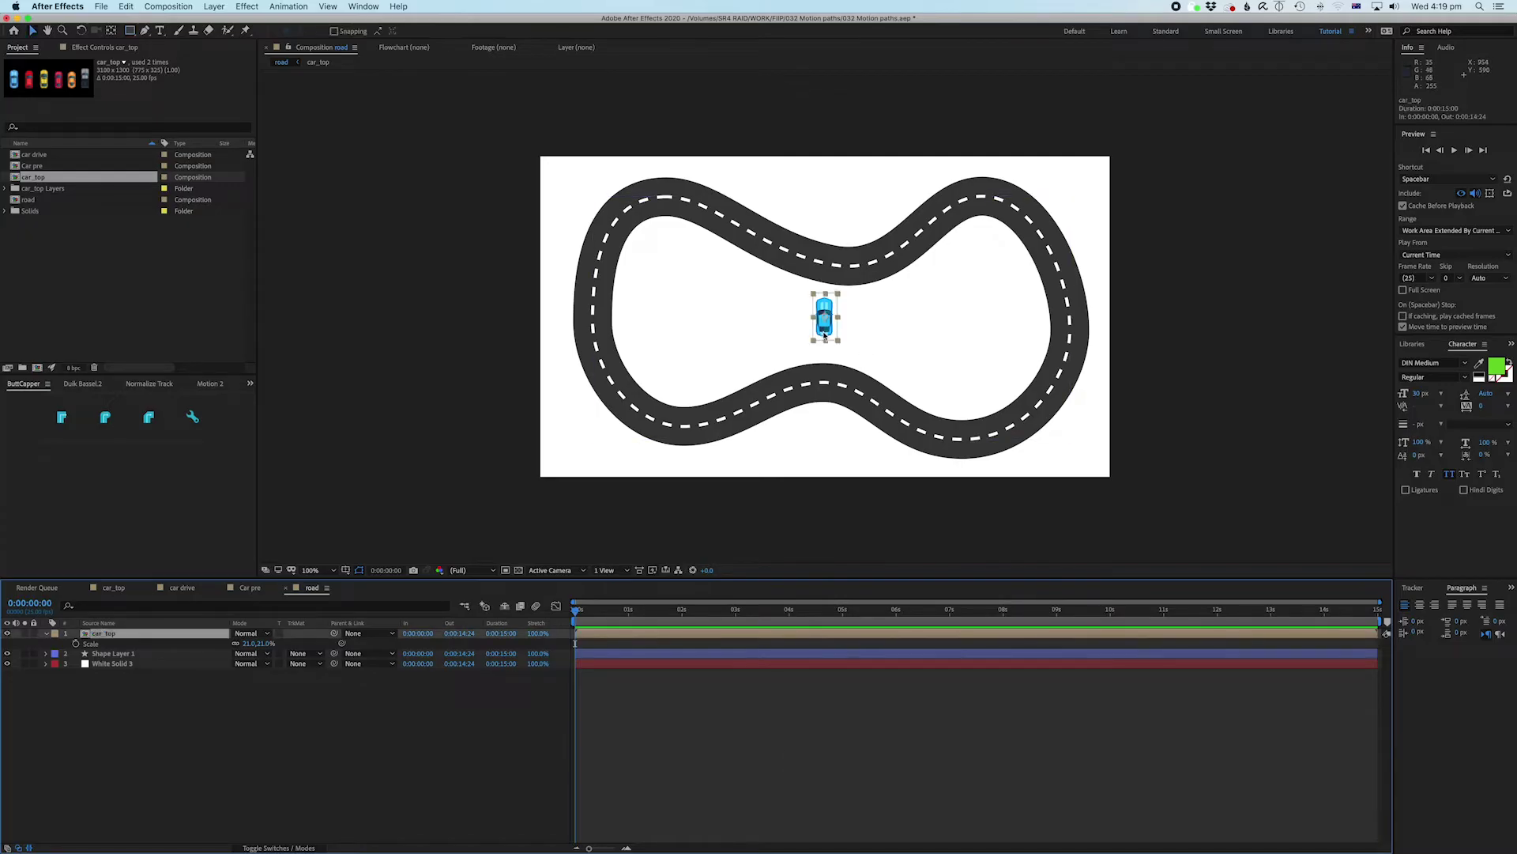
{"action": "left_click_drag", "start_coordinate": [824, 334], "coordinate": [664, 215]}
{"action": "key", "text": "Return"}
{"action": "key", "text": "p"}
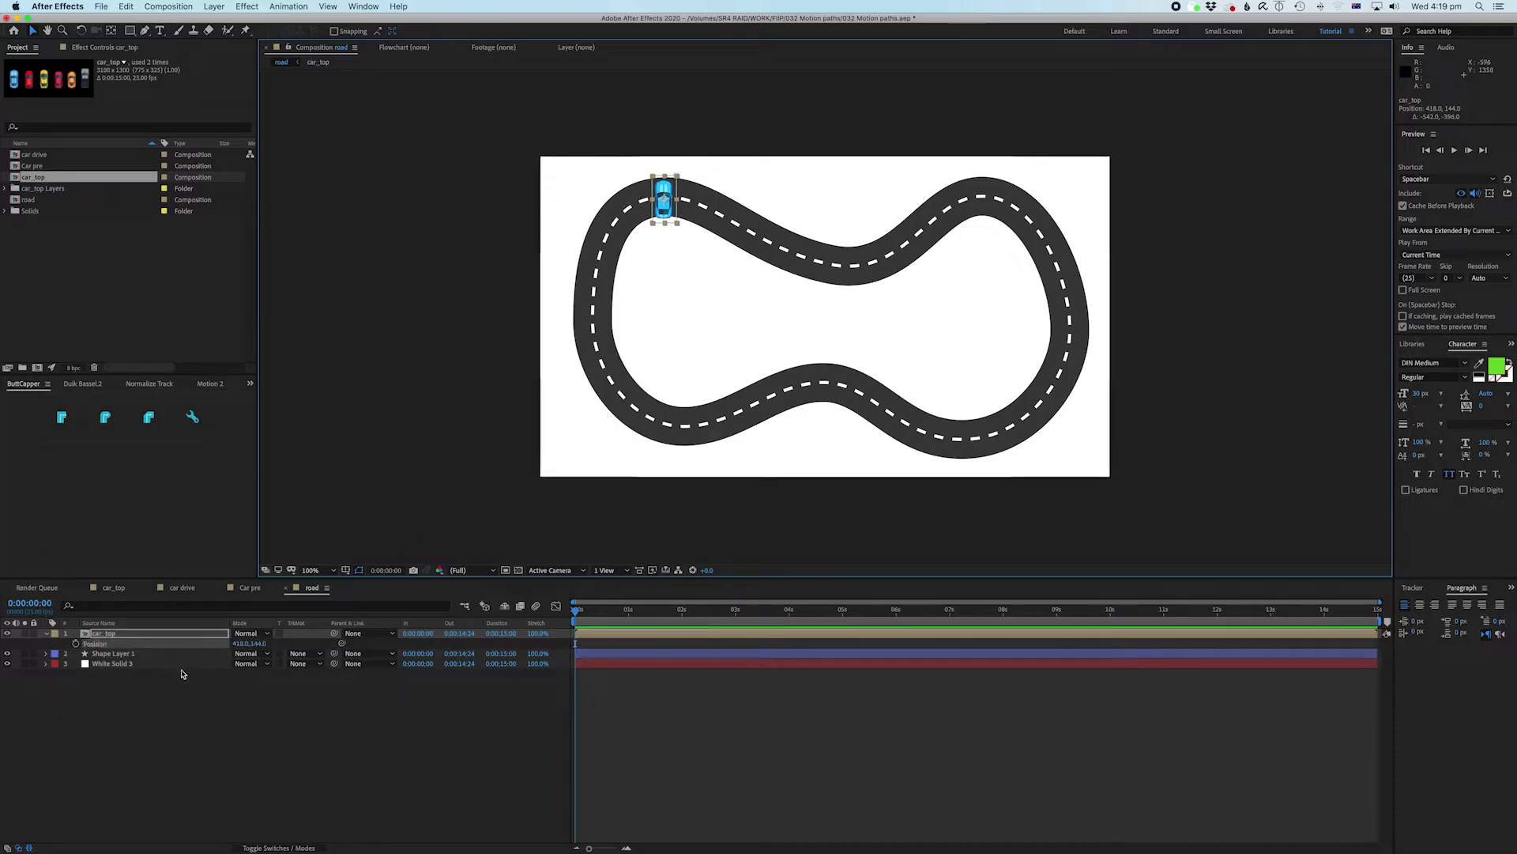
{"action": "key", "text": "alt+shift+p"}
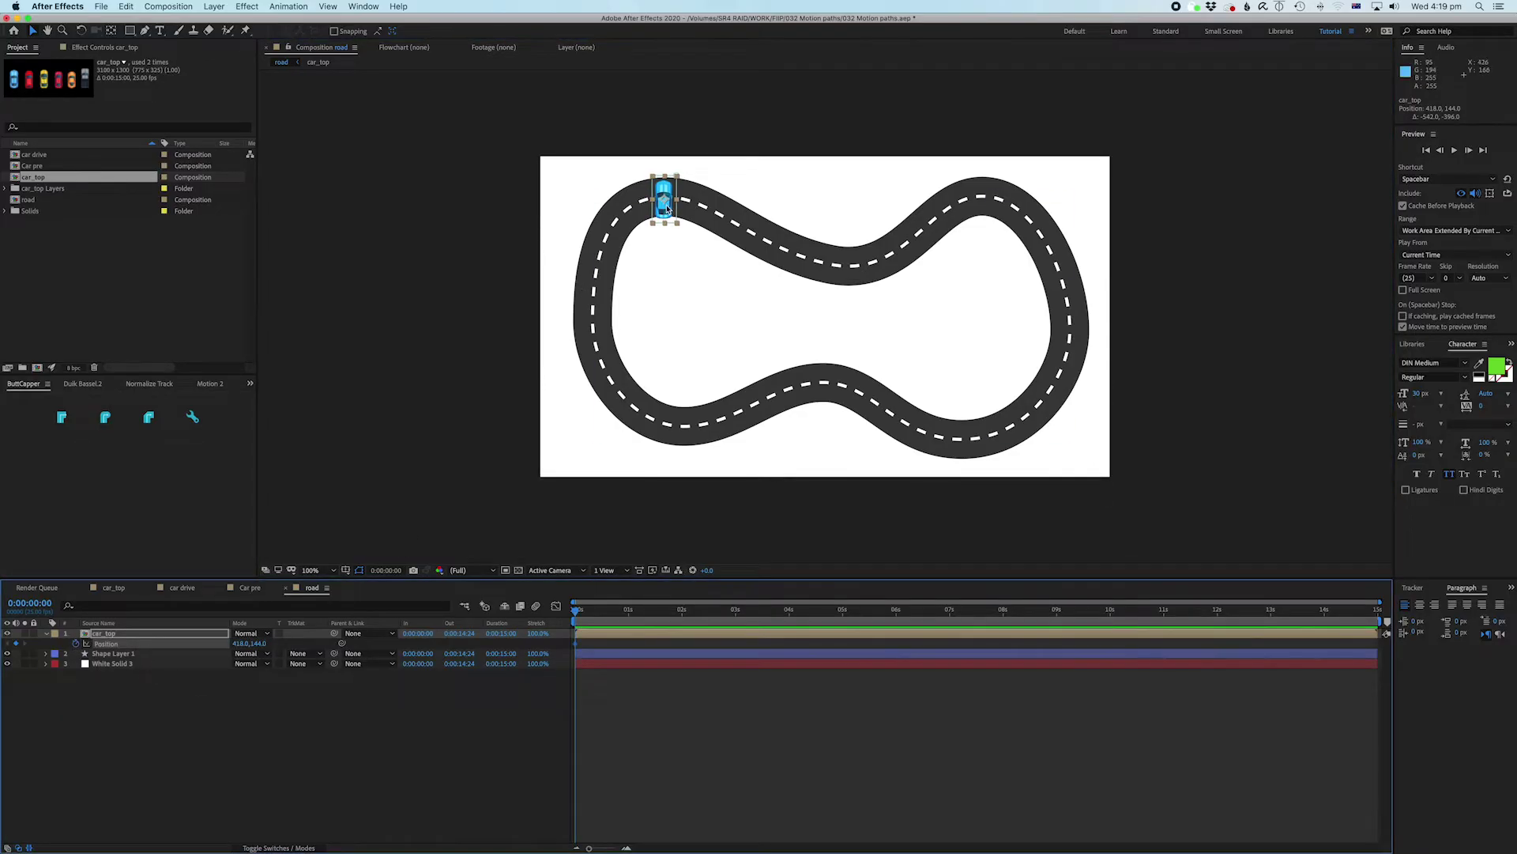
{"action": "left_click_drag", "start_coordinate": [667, 208], "coordinate": [856, 271]}
{"action": "key", "text": "super+z"}
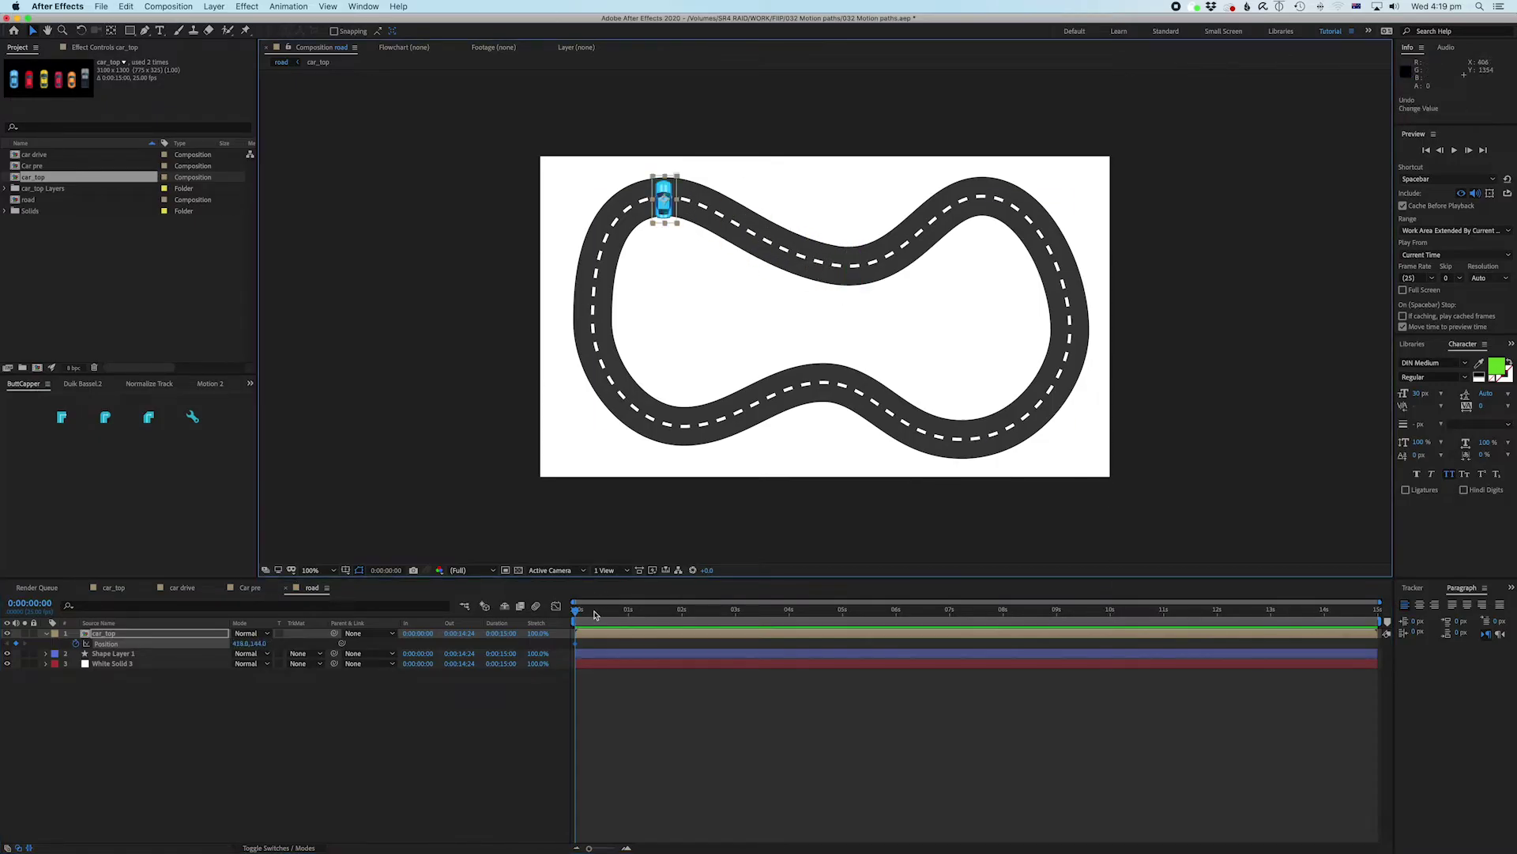
Step: At 0:00:00:24 move the car along the road and bend its motion path to the curve
{"action": "left_click_drag", "start_coordinate": [595, 614], "coordinate": [627, 614]}
{"action": "left_click_drag", "start_coordinate": [681, 222], "coordinate": [873, 293]}
{"action": "left_click_drag", "start_coordinate": [595, 609], "coordinate": [570, 622]}
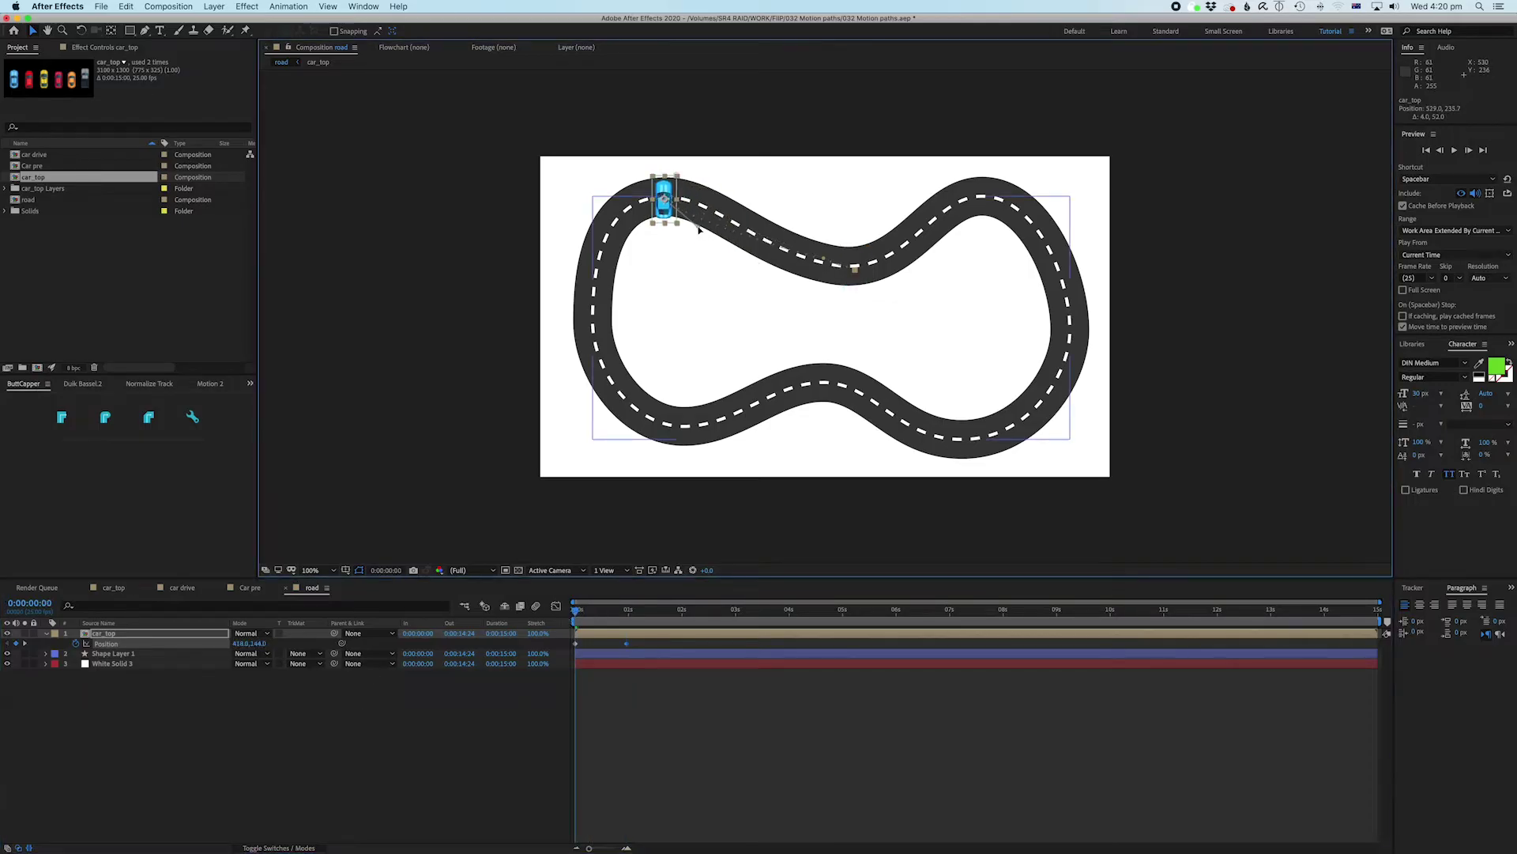
{"action": "mouse_move", "coordinate": [697, 216]}
{"action": "left_mouse_down"}
{"action": "mouse_move", "coordinate": [731, 224]}
{"action": "mouse_move", "coordinate": [667, 209]}
{"action": "mouse_move", "coordinate": [709, 207]}
{"action": "left_mouse_up"}
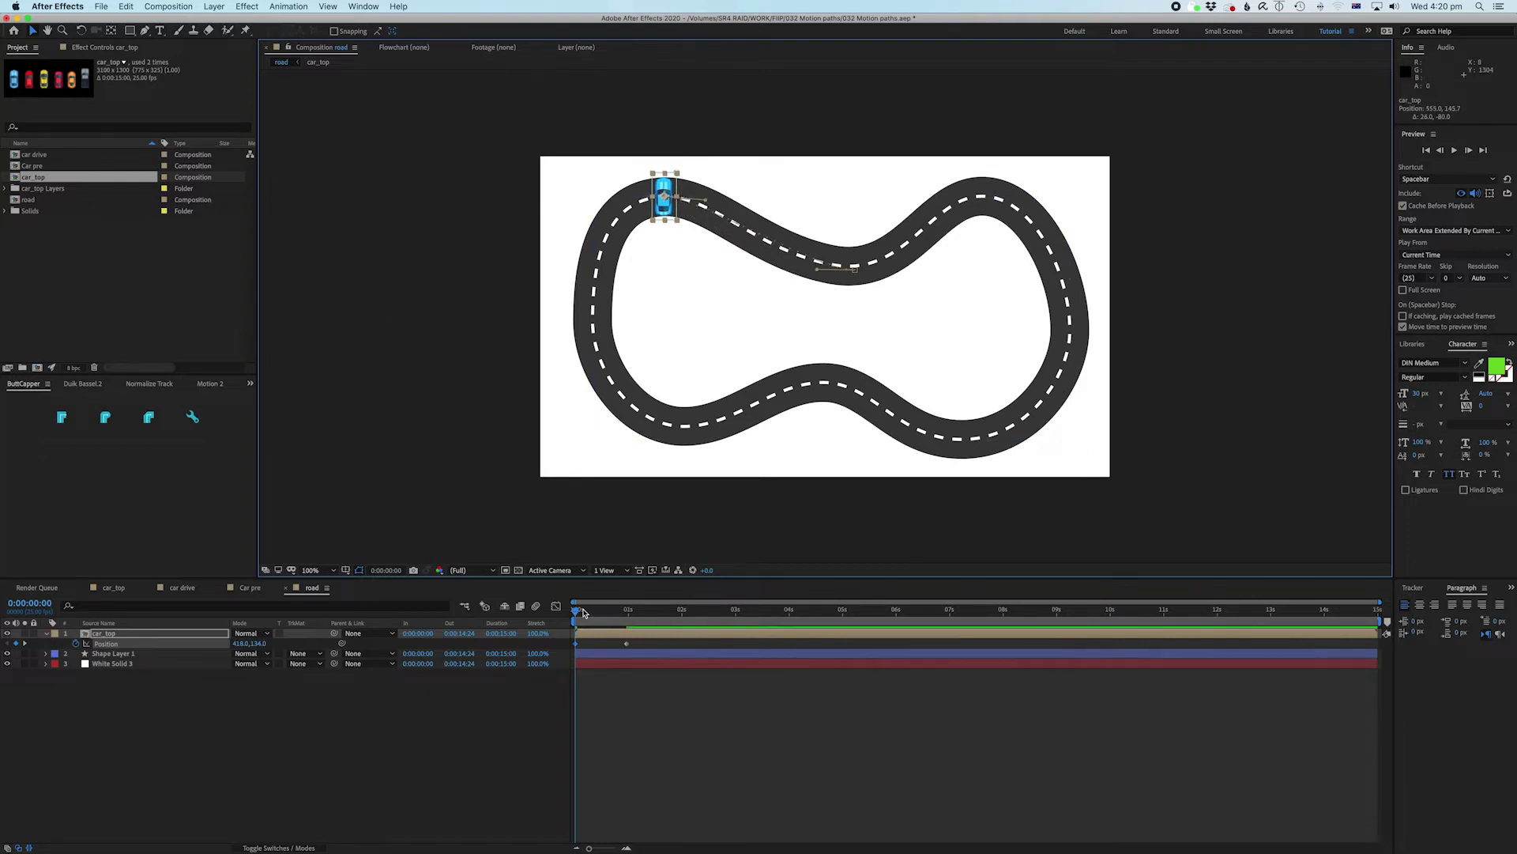
{"action": "mouse_move", "coordinate": [584, 613]}
{"action": "left_mouse_down"}
{"action": "mouse_move", "coordinate": [600, 610]}
{"action": "mouse_move", "coordinate": [577, 610]}
{"action": "left_mouse_up"}
Step: Keyframe the car's rotation through the curve, turning it to 87°, 116.2° and 114.5°
{"action": "key", "text": "r"}
{"action": "left_click_drag", "start_coordinate": [247, 643], "coordinate": [300, 643]}
{"action": "left_click", "coordinate": [75, 643]}
{"action": "key", "text": "alt+shift+p"}
{"action": "left_click", "coordinate": [628, 609]}
{"action": "left_click_drag", "start_coordinate": [682, 190], "coordinate": [872, 263]}
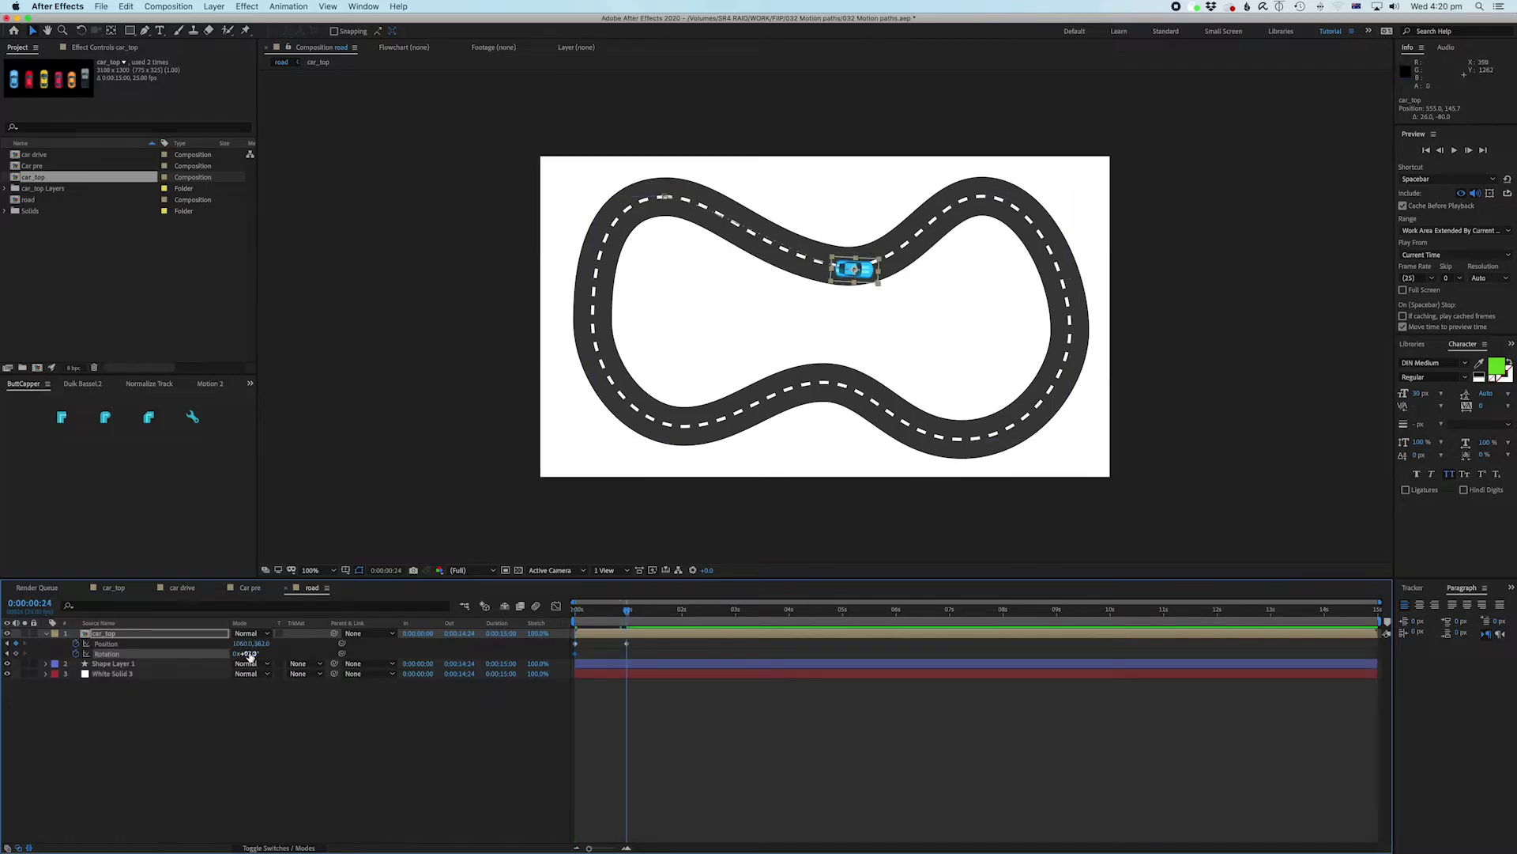
{"action": "left_click_drag", "start_coordinate": [246, 652], "coordinate": [253, 653]}
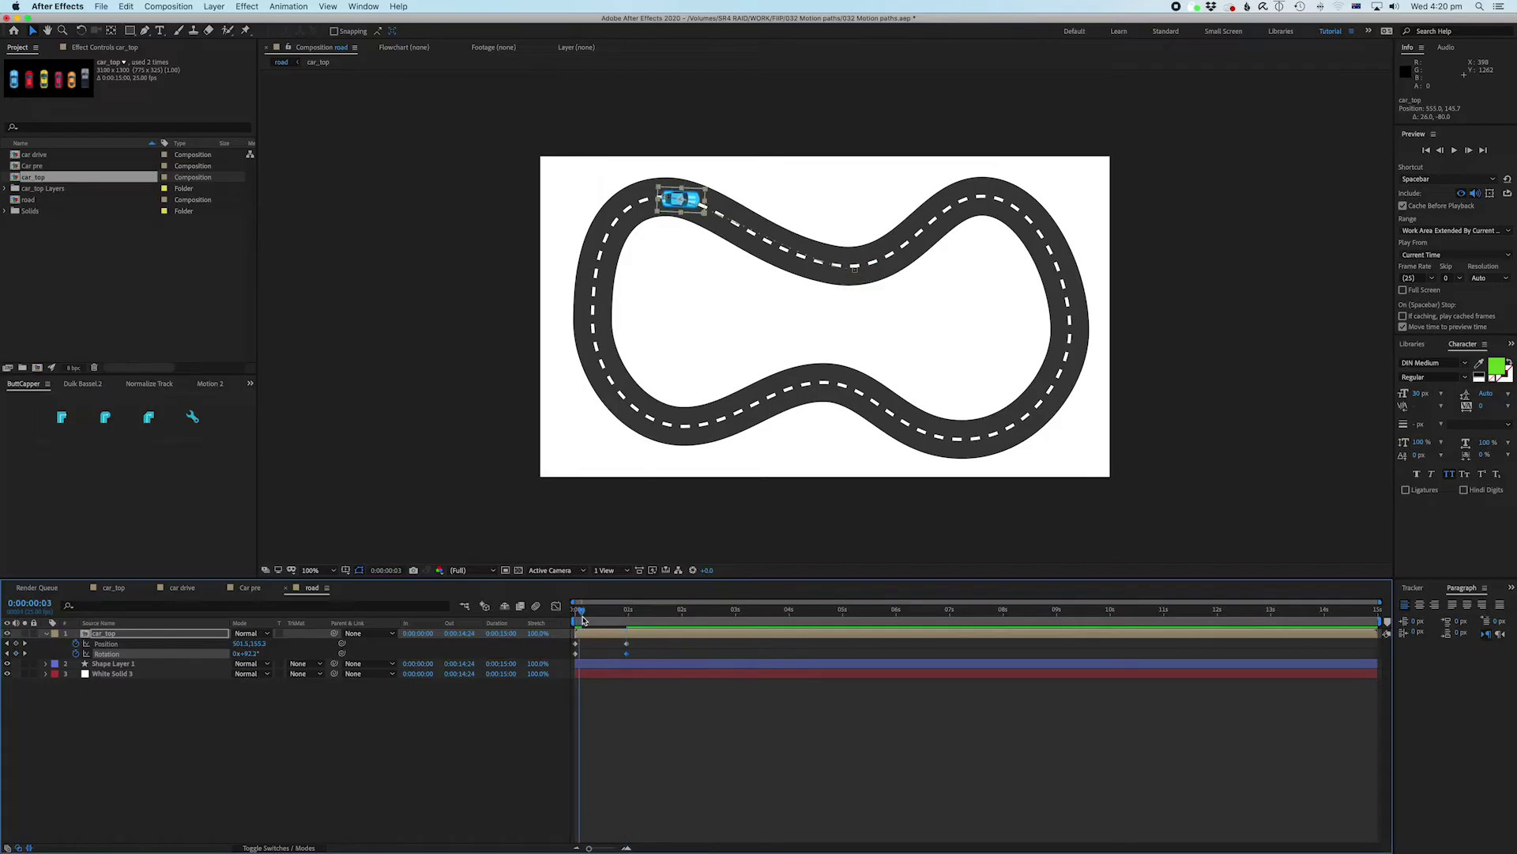
{"action": "left_click_drag", "start_coordinate": [583, 620], "coordinate": [589, 621]}
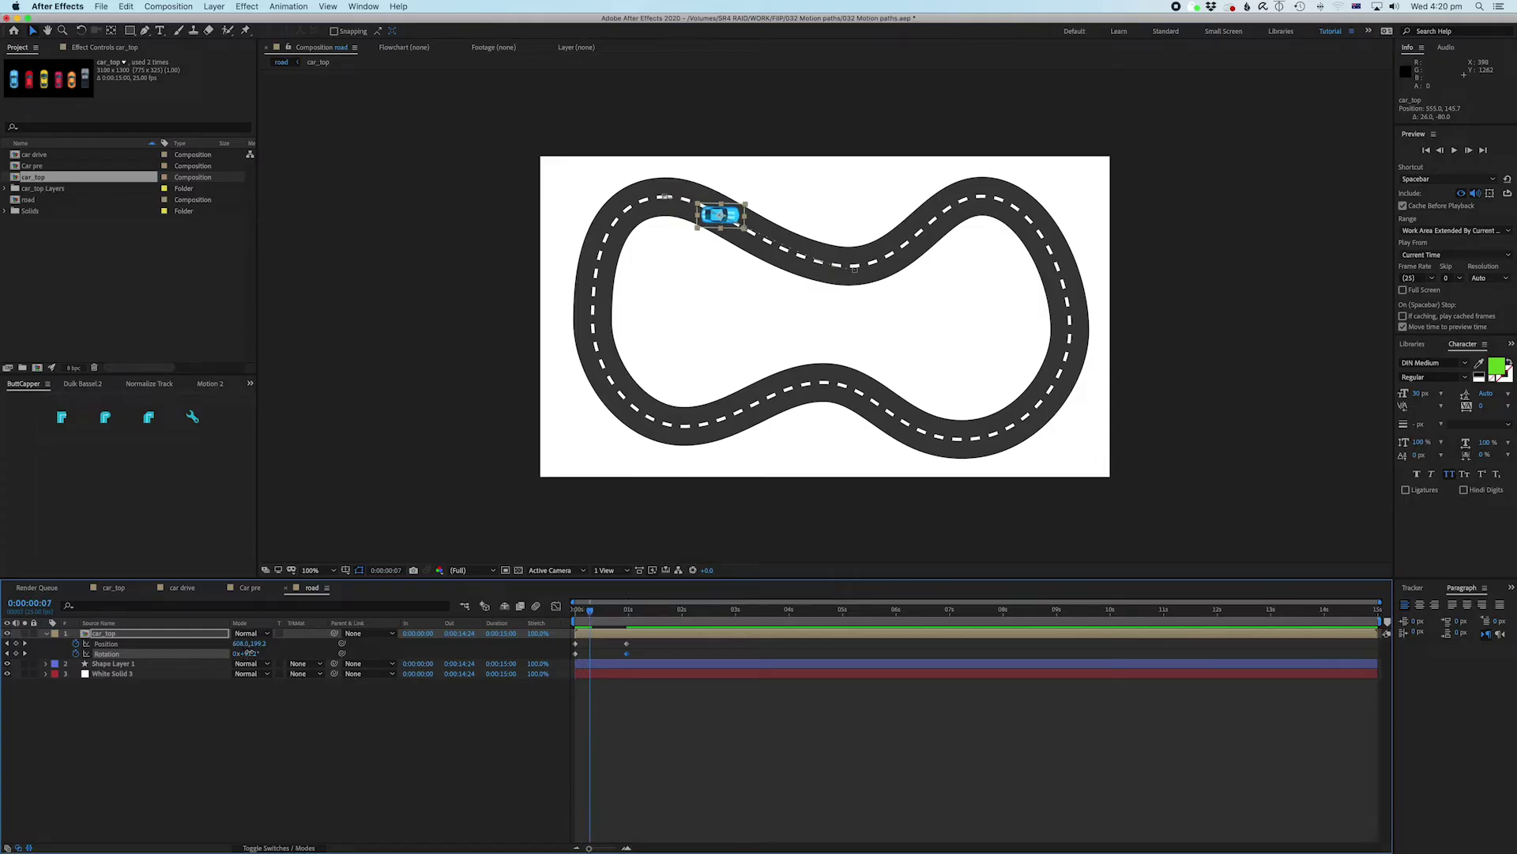
{"action": "left_click_drag", "start_coordinate": [250, 653], "coordinate": [320, 653]}
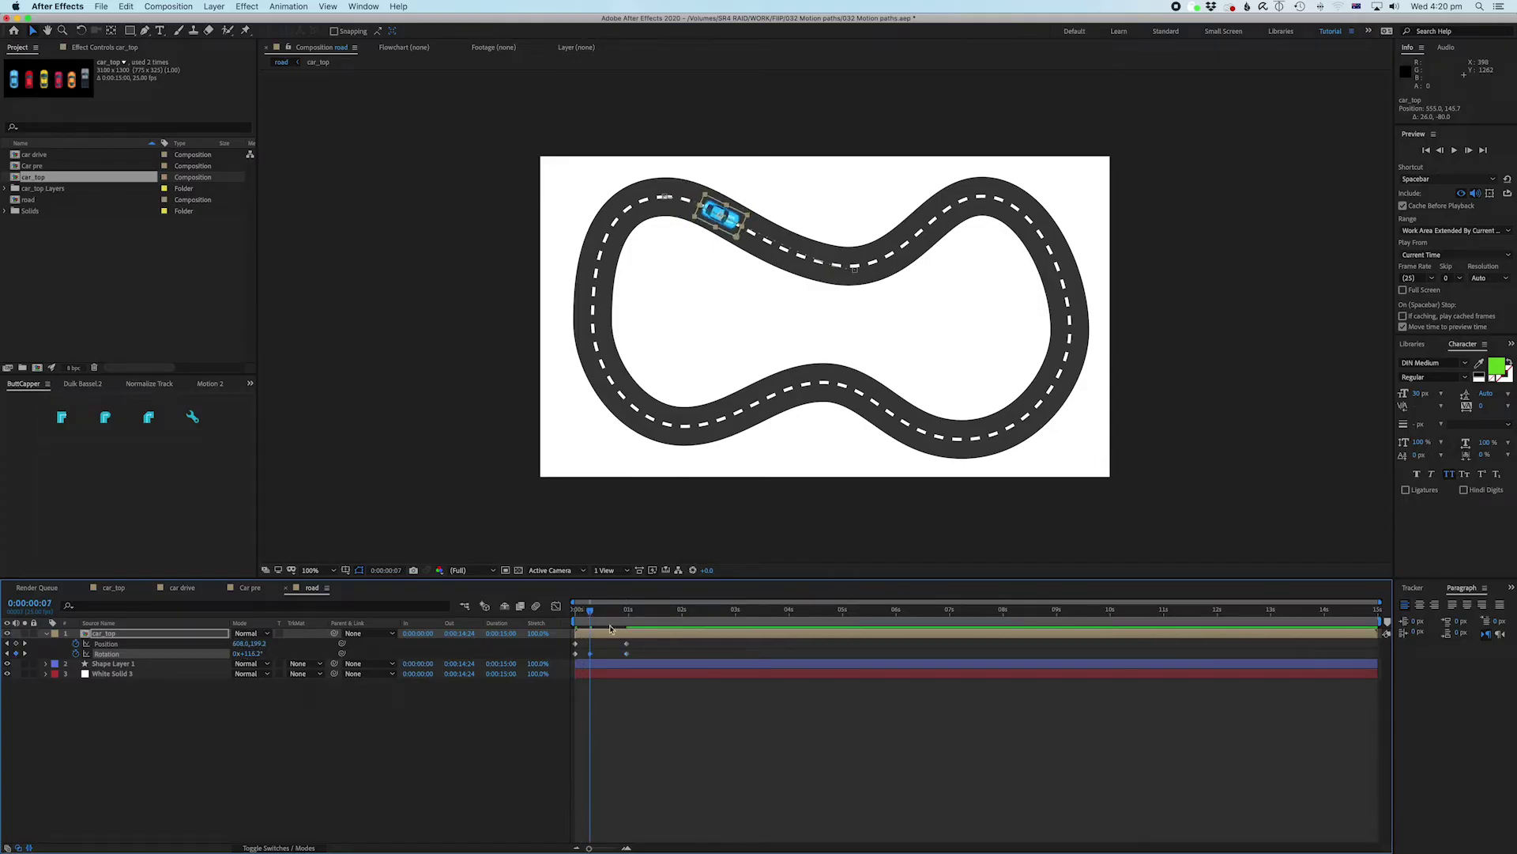
{"action": "key", "text": "space"}
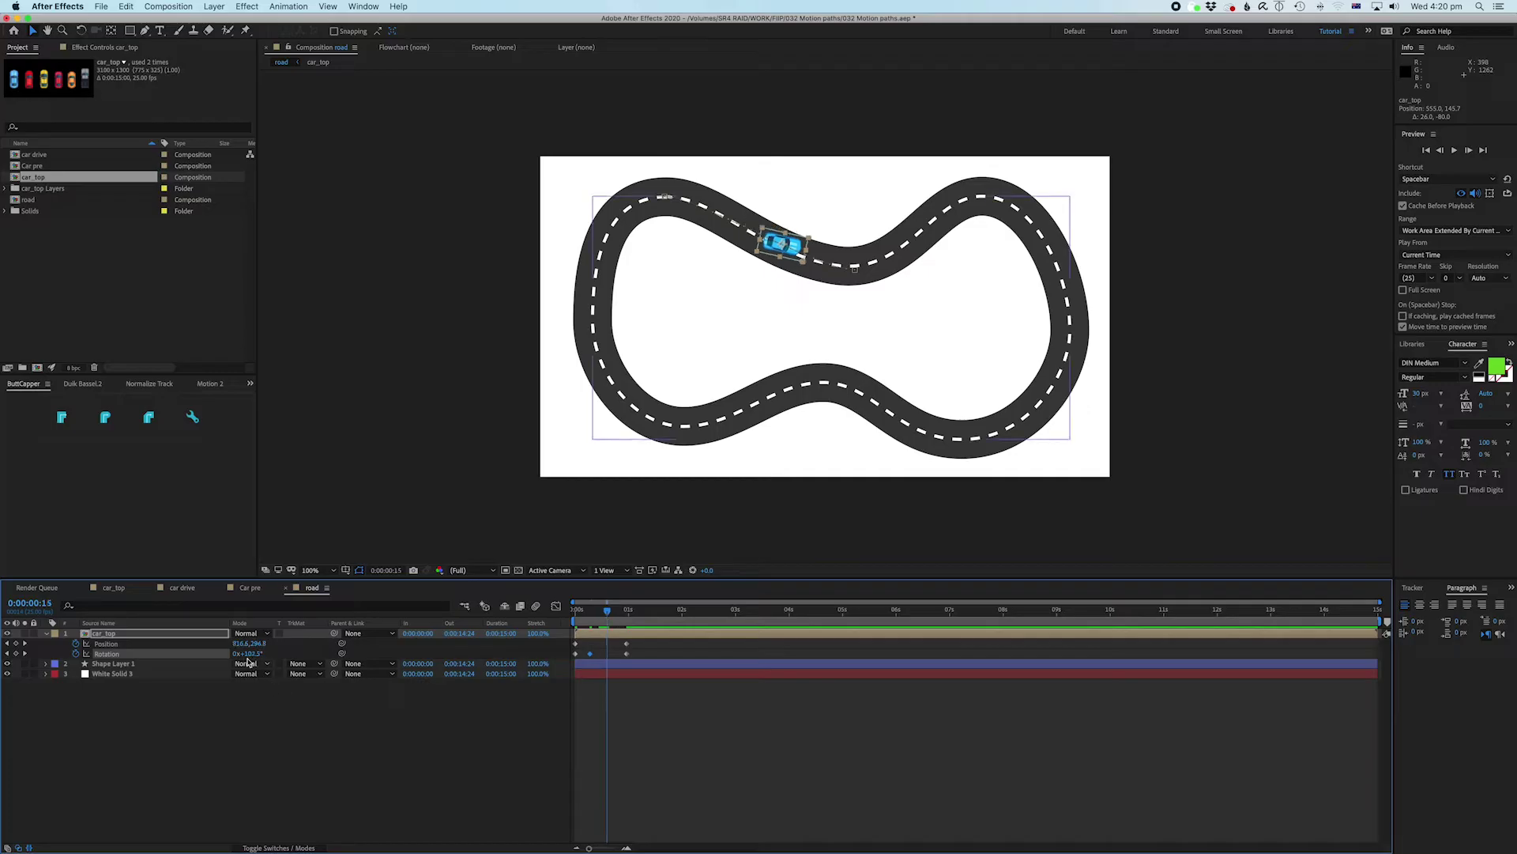
{"action": "left_click_drag", "start_coordinate": [253, 653], "coordinate": [267, 653]}
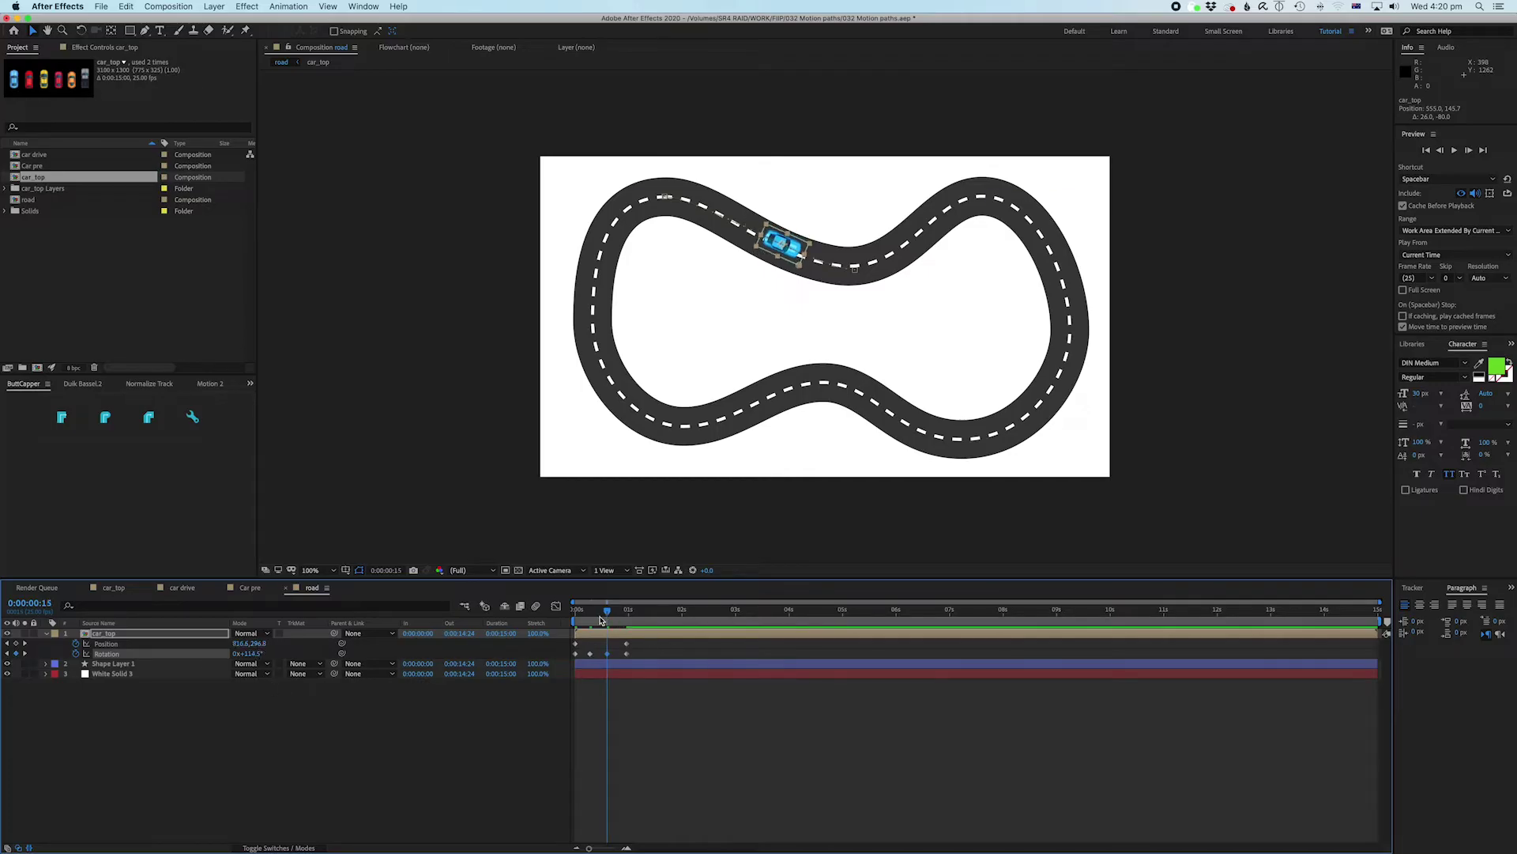
{"action": "left_click_drag", "start_coordinate": [589, 620], "coordinate": [562, 680]}
Step: Preview the car's turn along the first curve and deselect the layer
{"action": "key", "text": "space"}
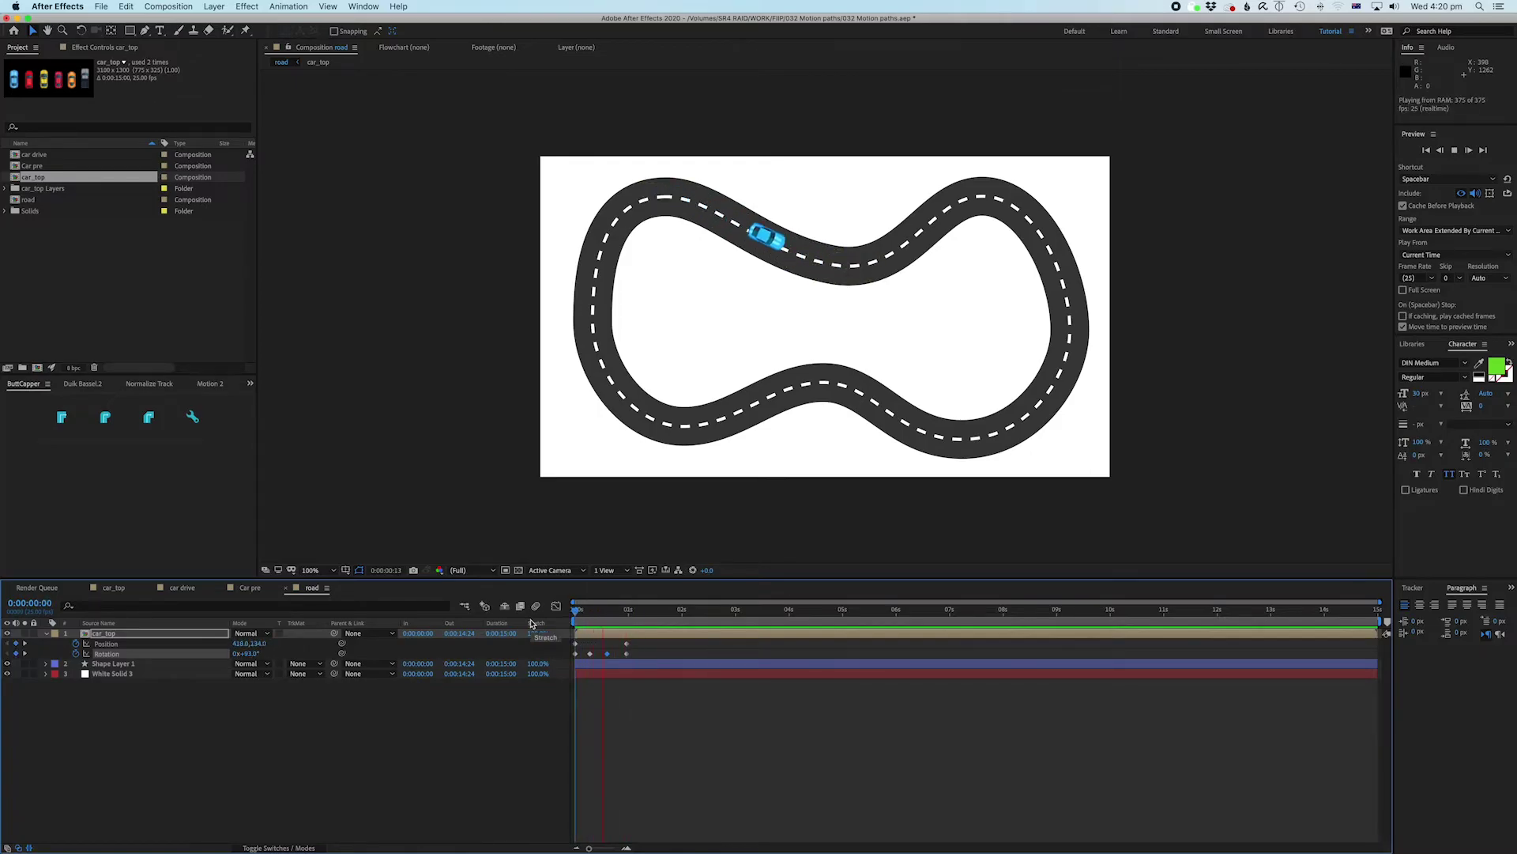
{"action": "key", "text": "space"}
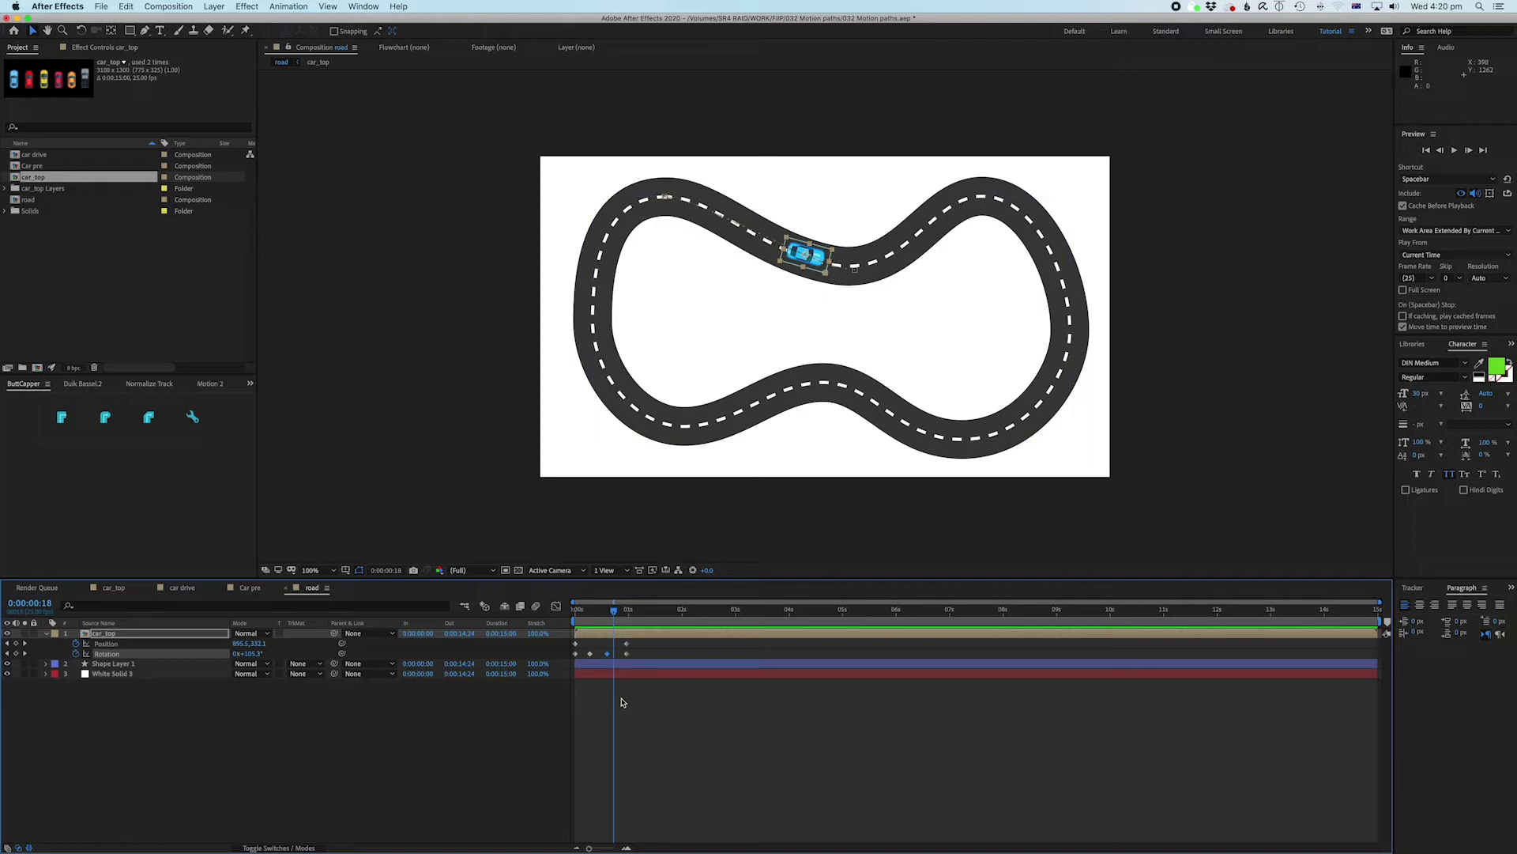
{"action": "key", "text": "space"}
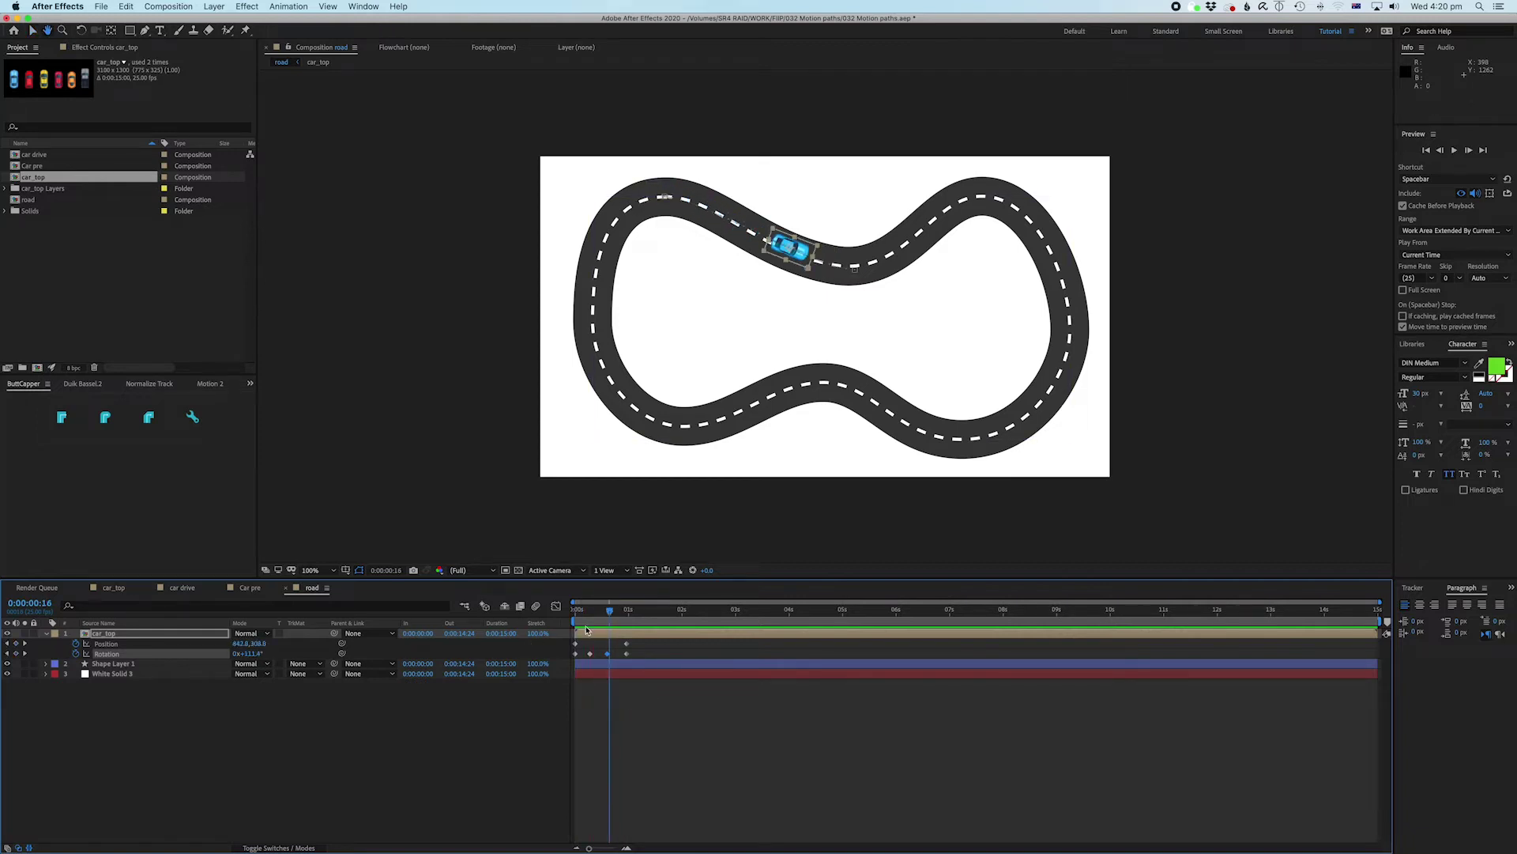
{"action": "key", "text": "super+shift+a"}
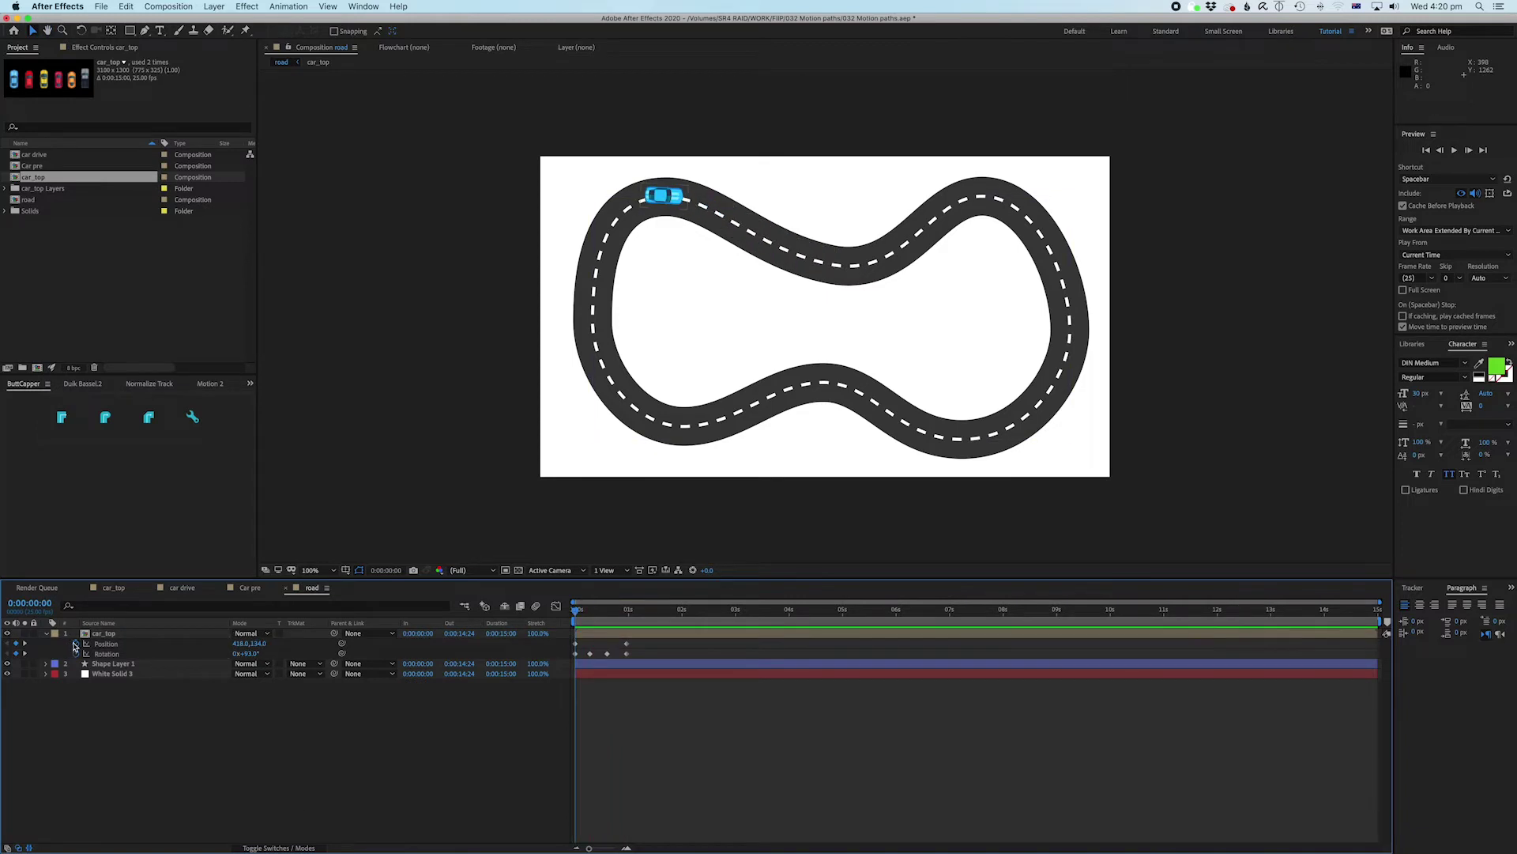
Step: Clear the car's Position and Rotation keyframes and expand the road's Shape 1 path
{"action": "left_click", "coordinate": [75, 644]}
{"action": "left_click", "coordinate": [75, 654]}
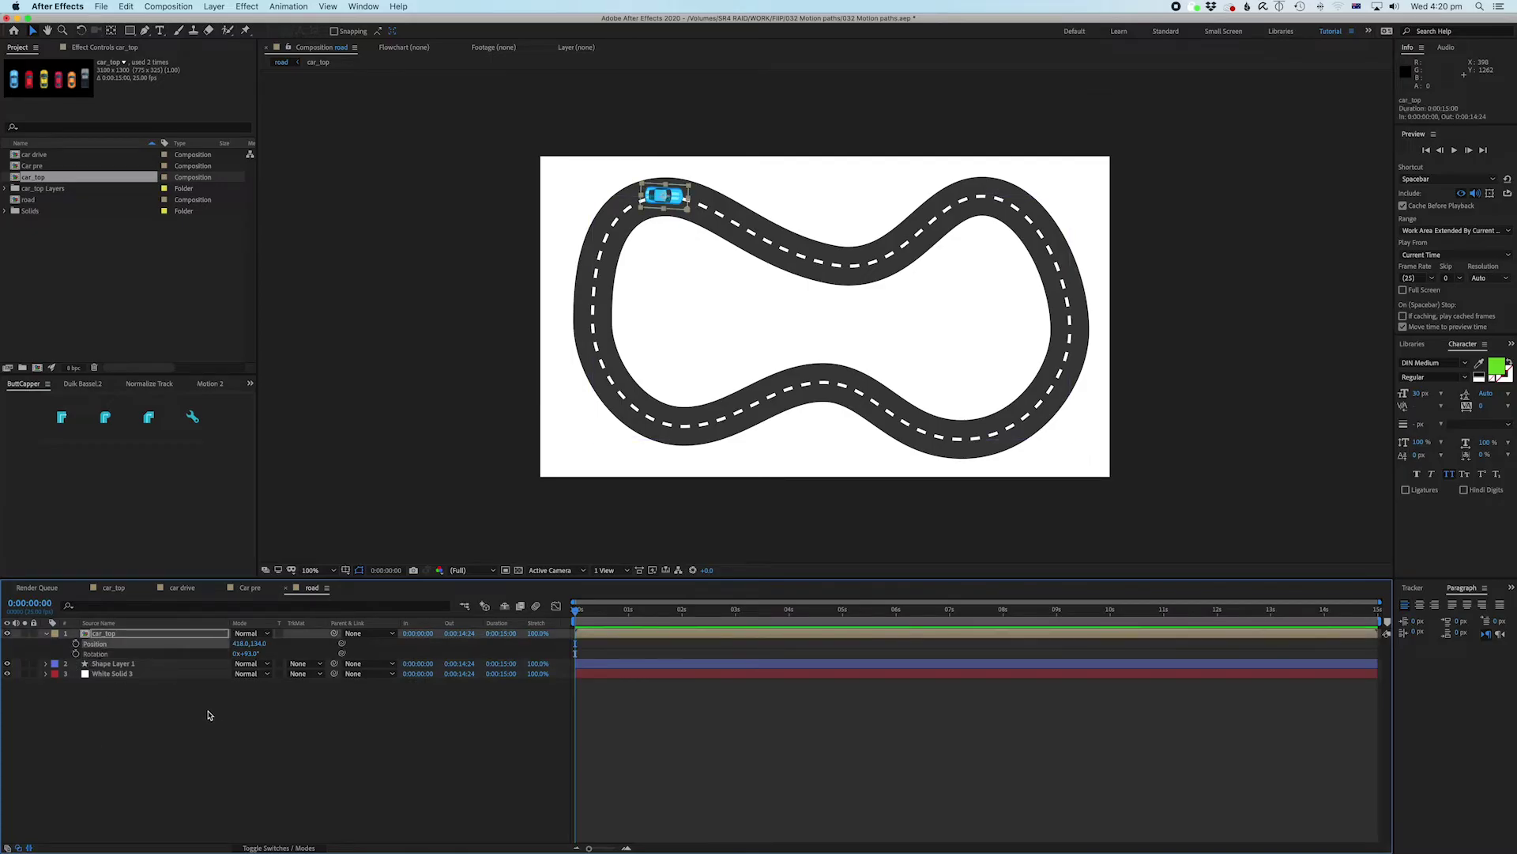
{"action": "left_click", "coordinate": [110, 663]}
{"action": "key", "text": "u"}
{"action": "key", "text": "u"}
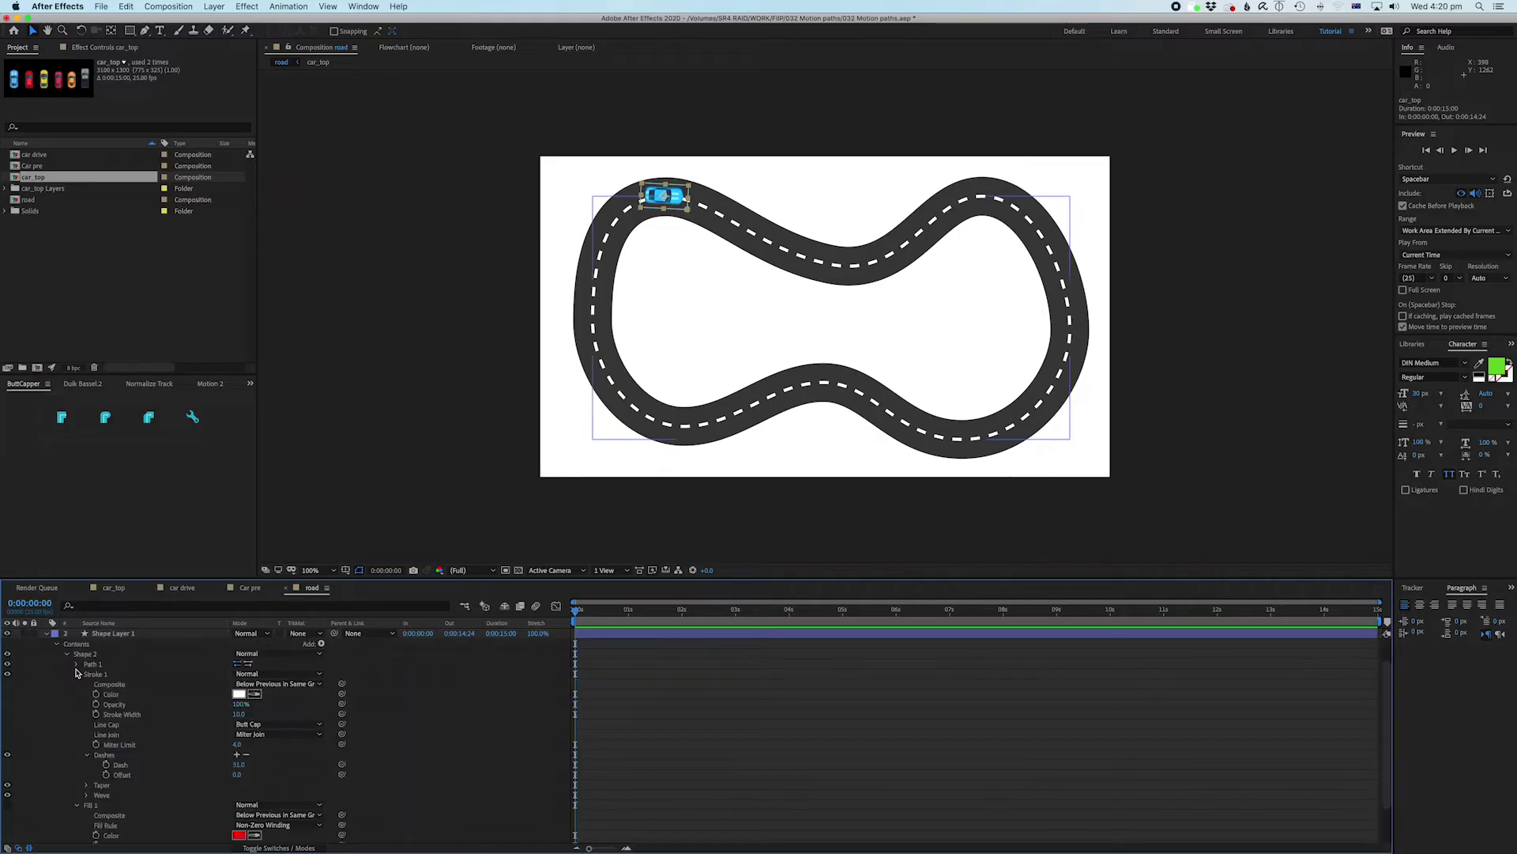
{"action": "left_click", "coordinate": [67, 656]}
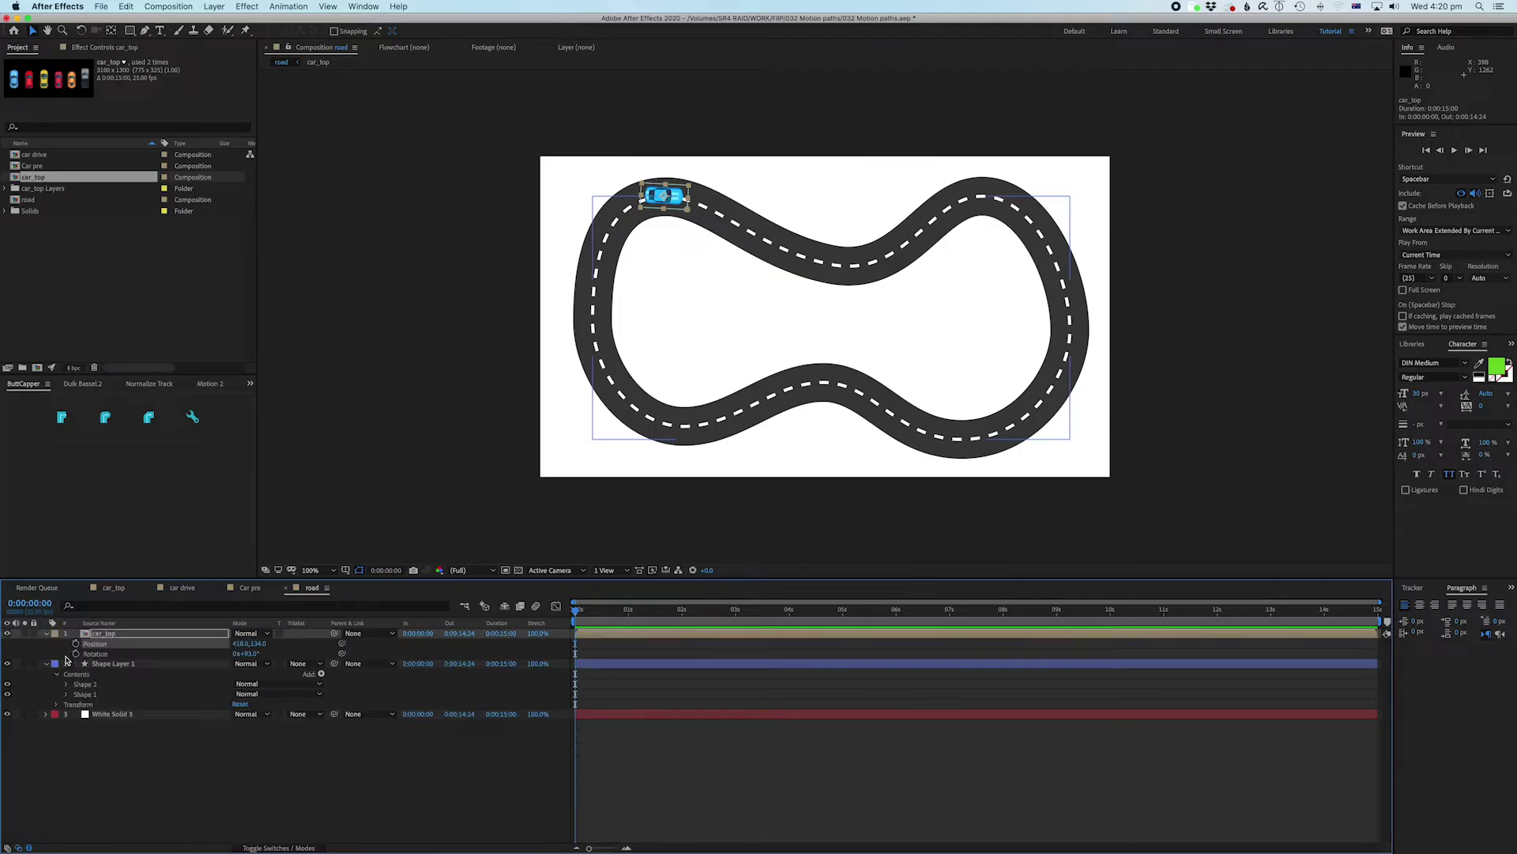
{"action": "left_click", "coordinate": [67, 695]}
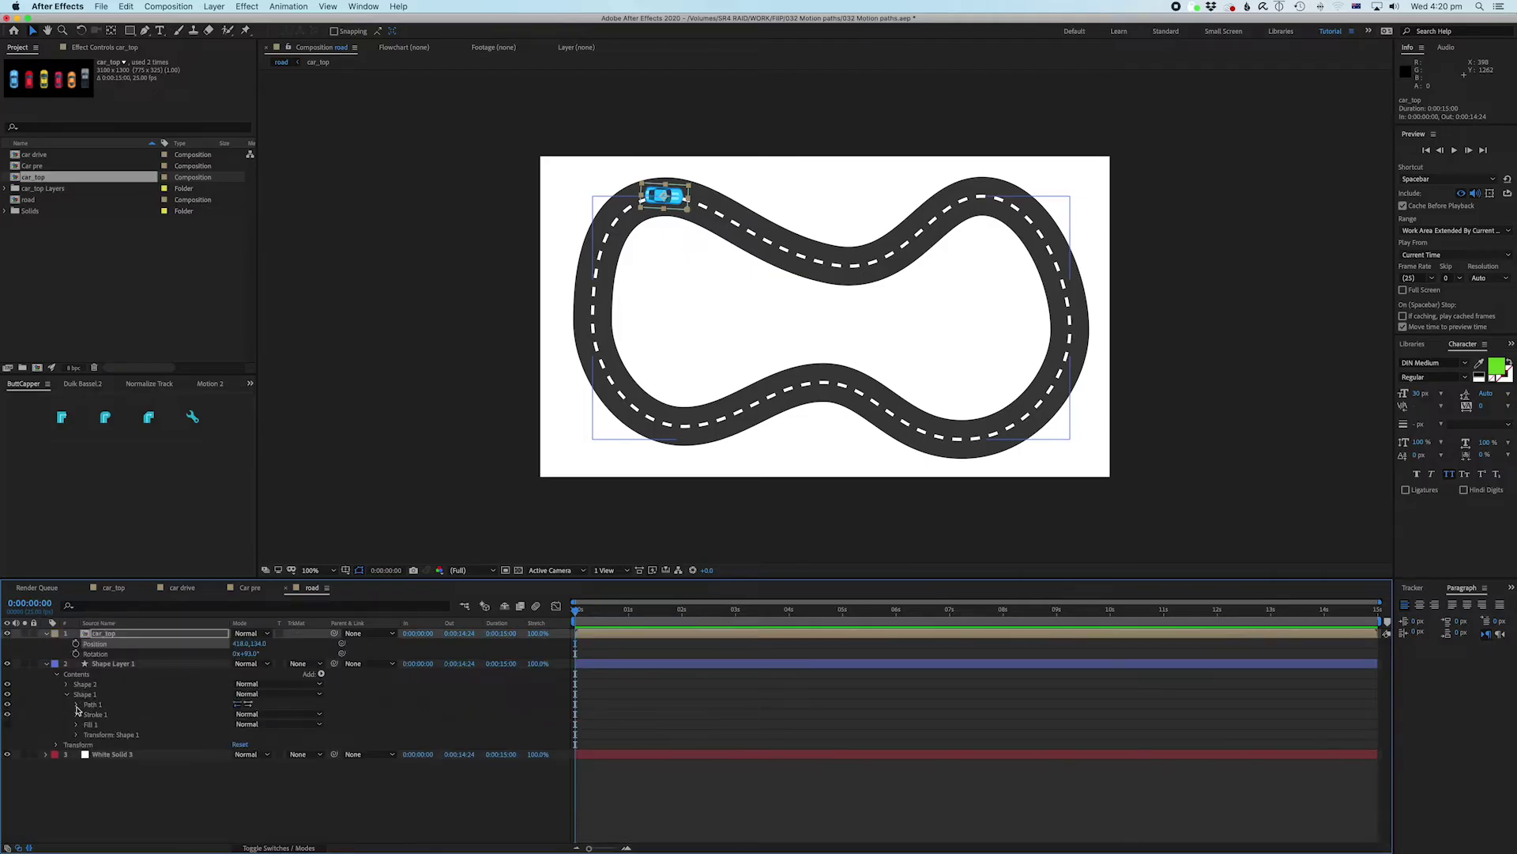
{"action": "left_click", "coordinate": [76, 705]}
Step: Copy the road's Path 1 property
{"action": "left_click", "coordinate": [110, 714]}
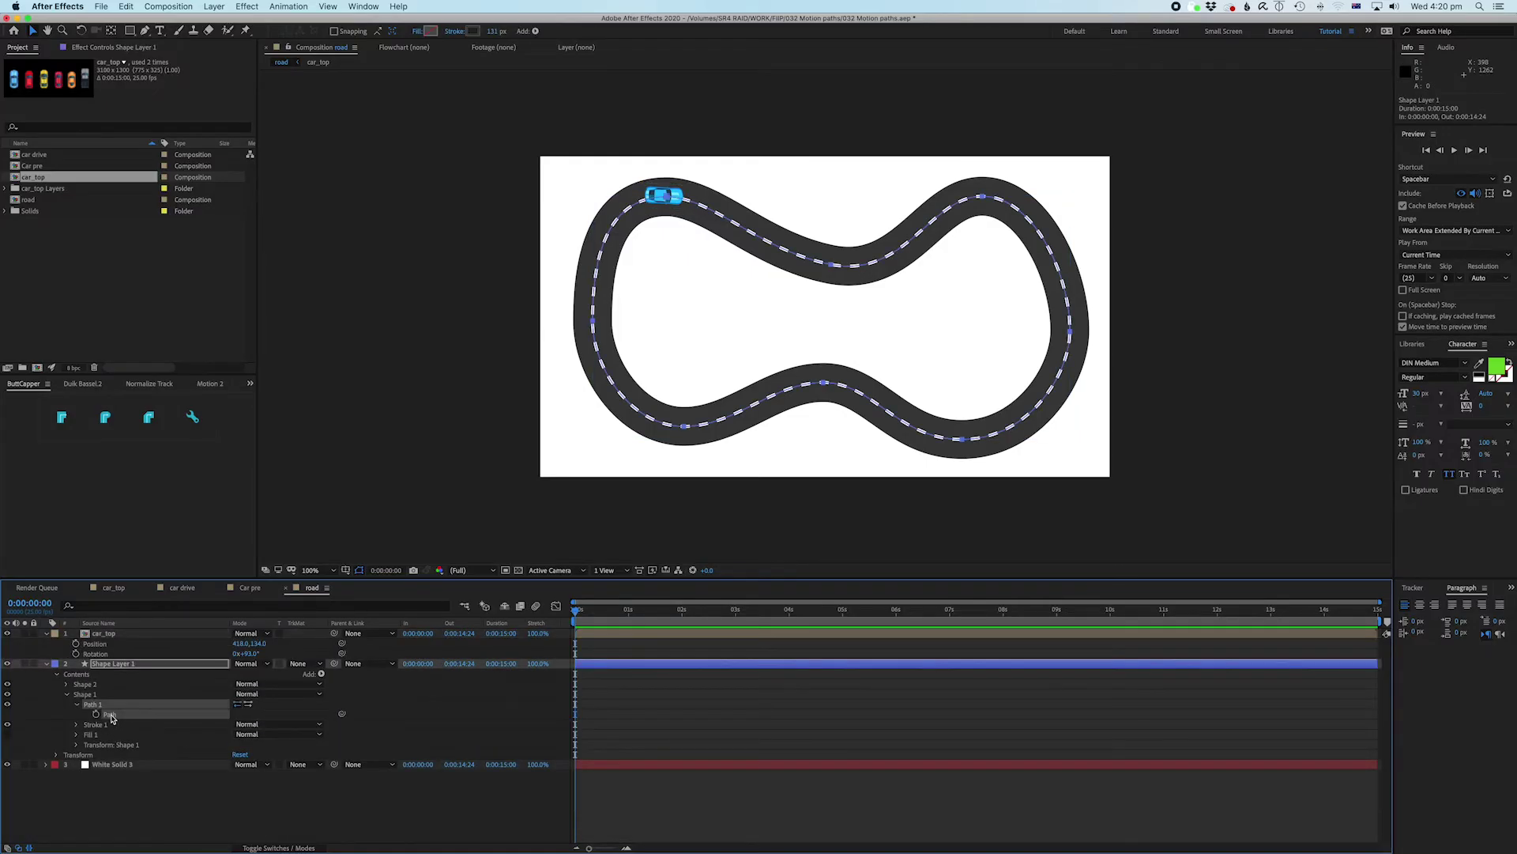
{"action": "right_click", "coordinate": [111, 716]}
{"action": "key", "text": "Escape"}
{"action": "left_click", "coordinate": [126, 7]}
{"action": "left_click", "coordinate": [142, 80]}
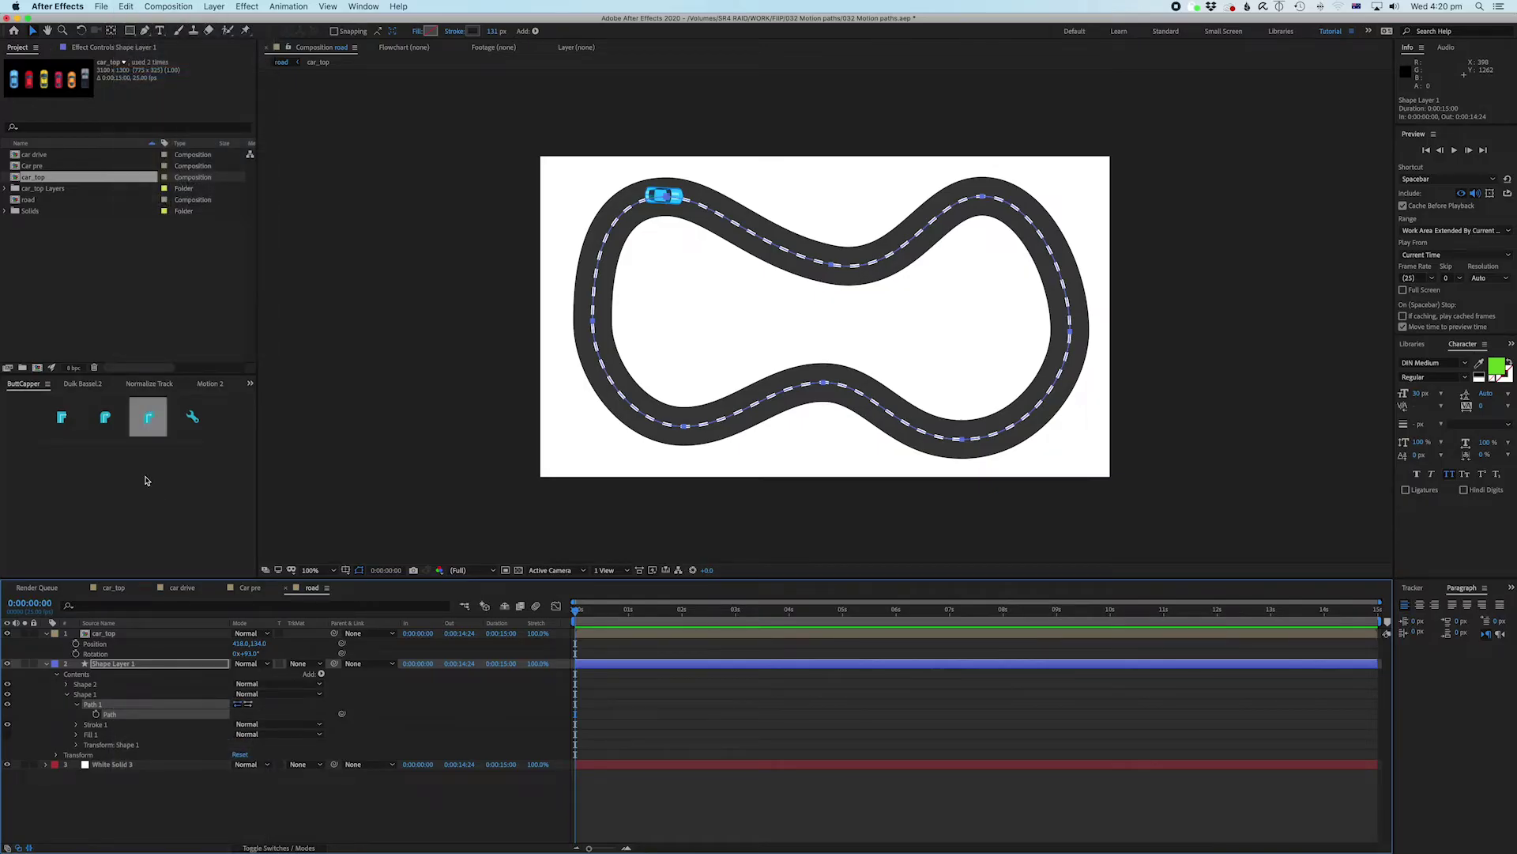
Step: Paste the road path into car_top's Position as keyframes, then deselect the layers
{"action": "left_click", "coordinate": [93, 645]}
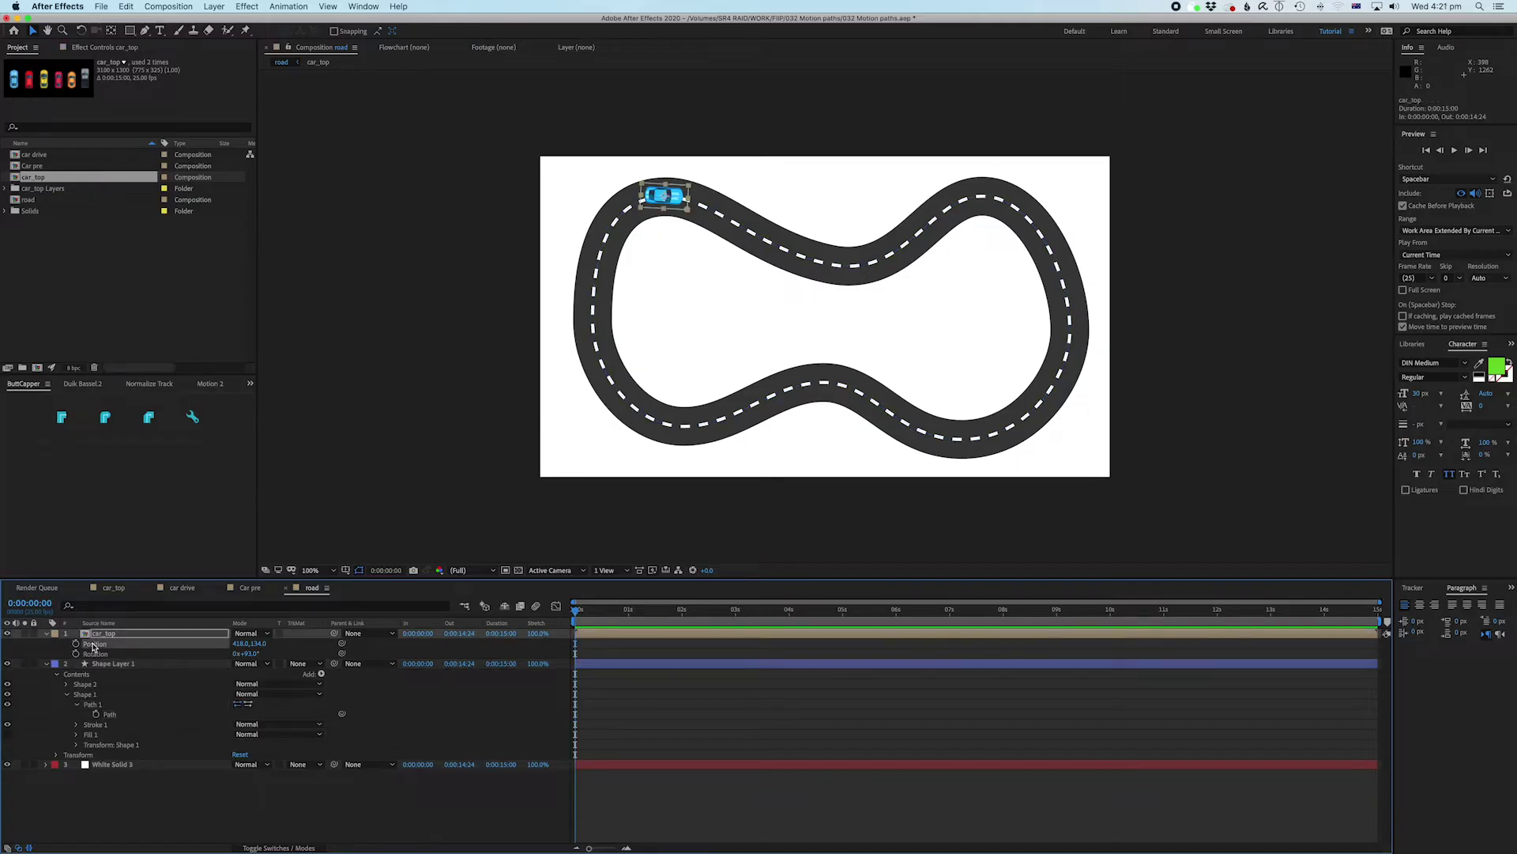
{"action": "left_click", "coordinate": [124, 6]}
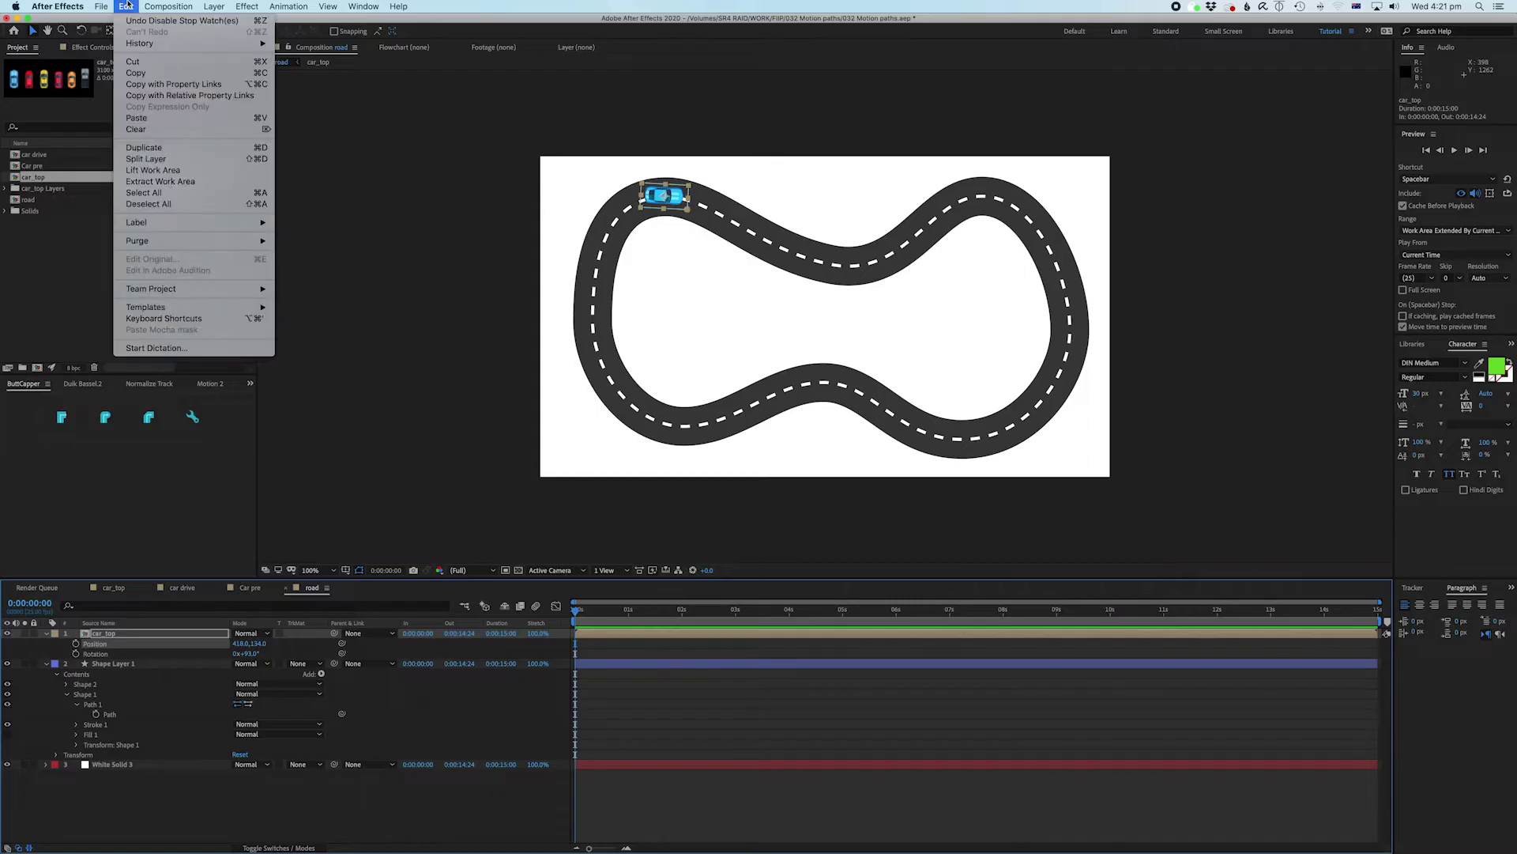
{"action": "left_click", "coordinate": [137, 118]}
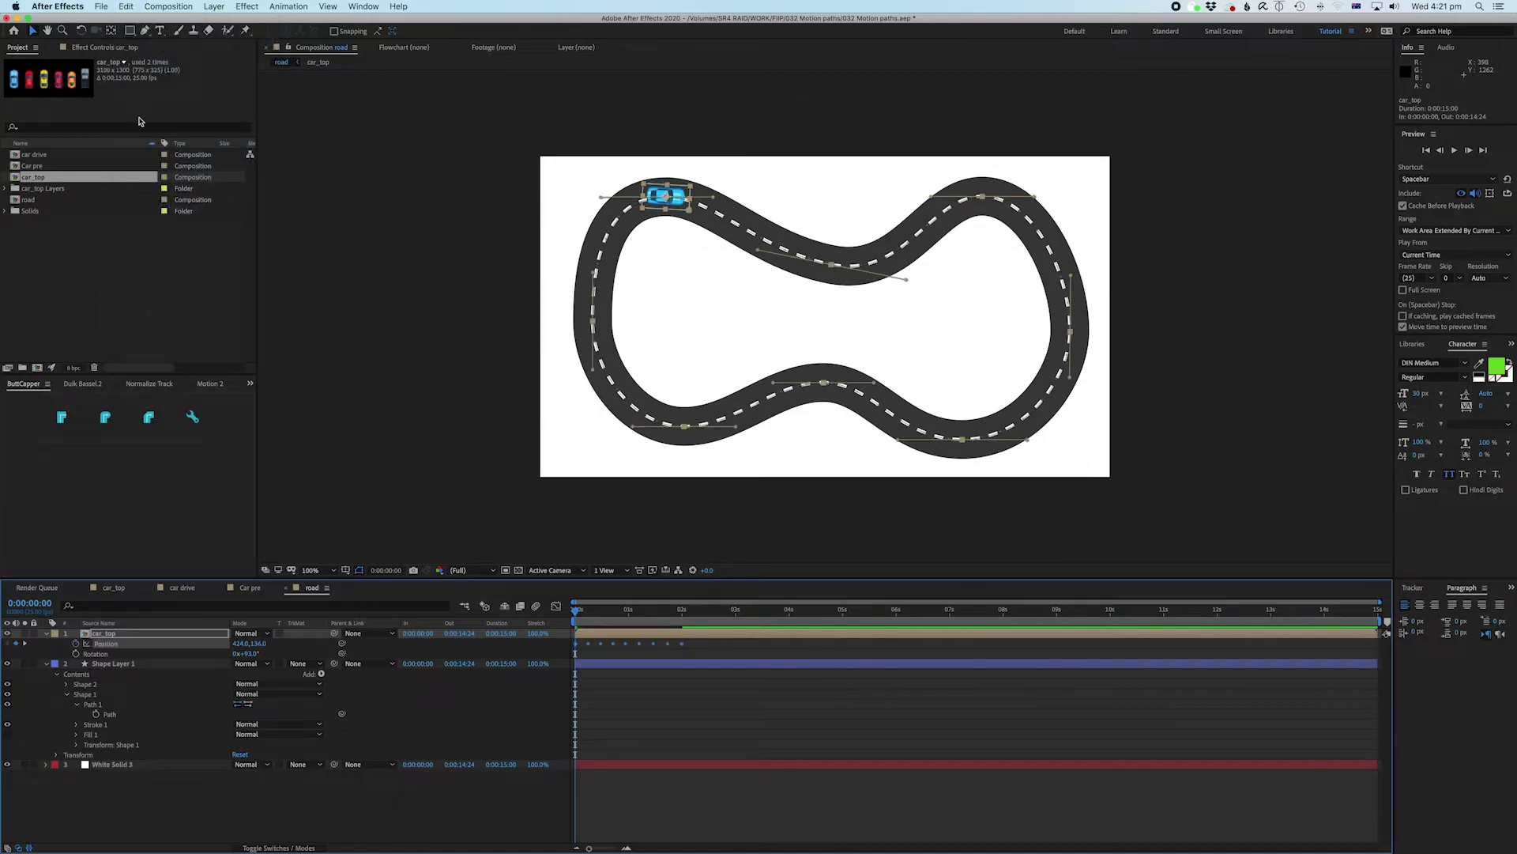
{"action": "left_click", "coordinate": [686, 746]}
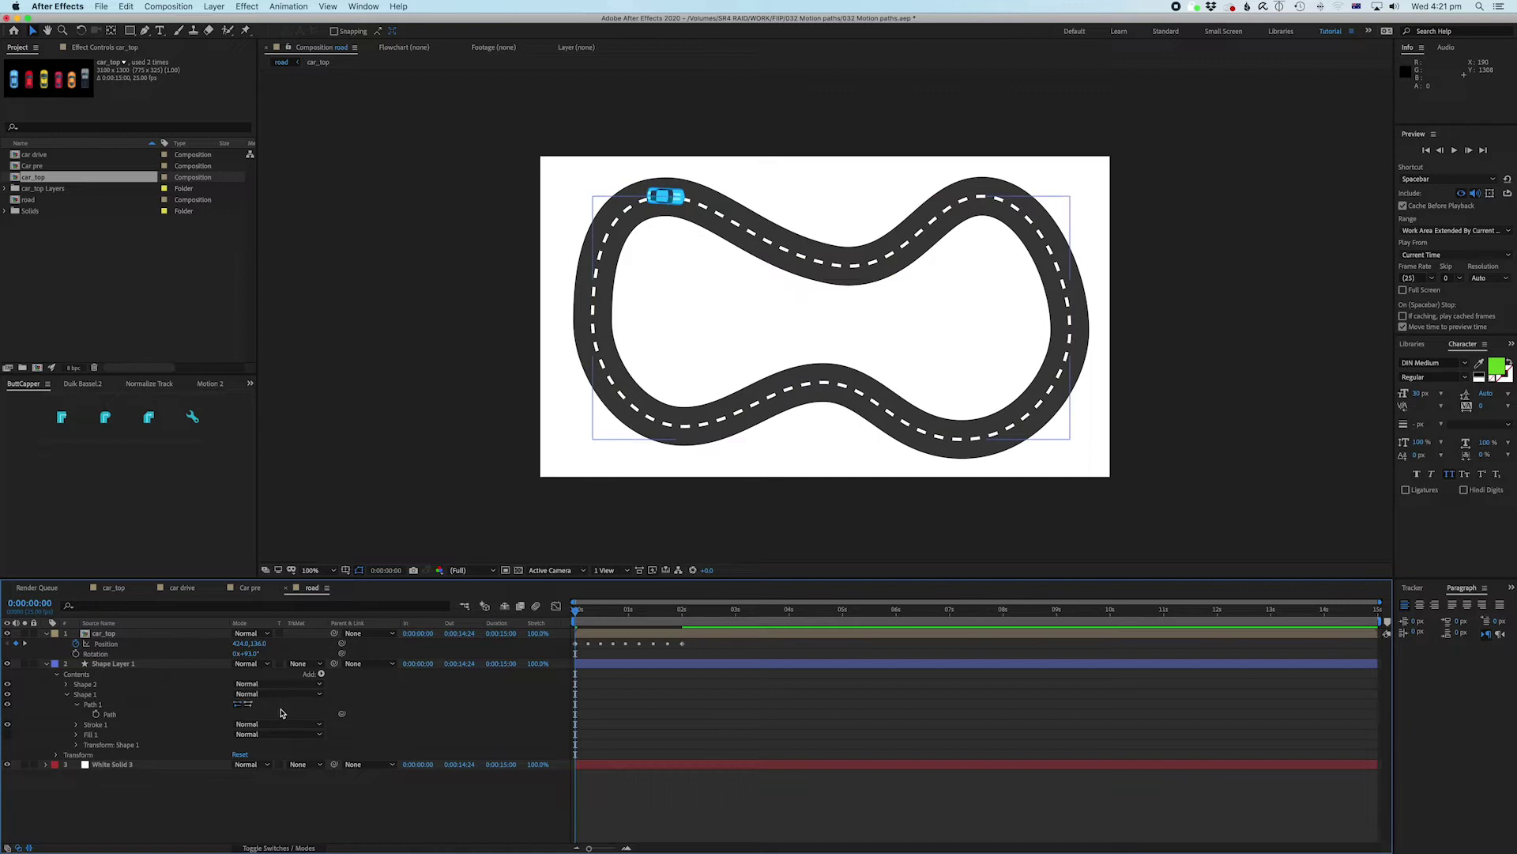
{"action": "left_click", "coordinate": [660, 629]}
Step: End the work area at 2 seconds and preview the car's full lap from the start
{"action": "key", "text": "space"}
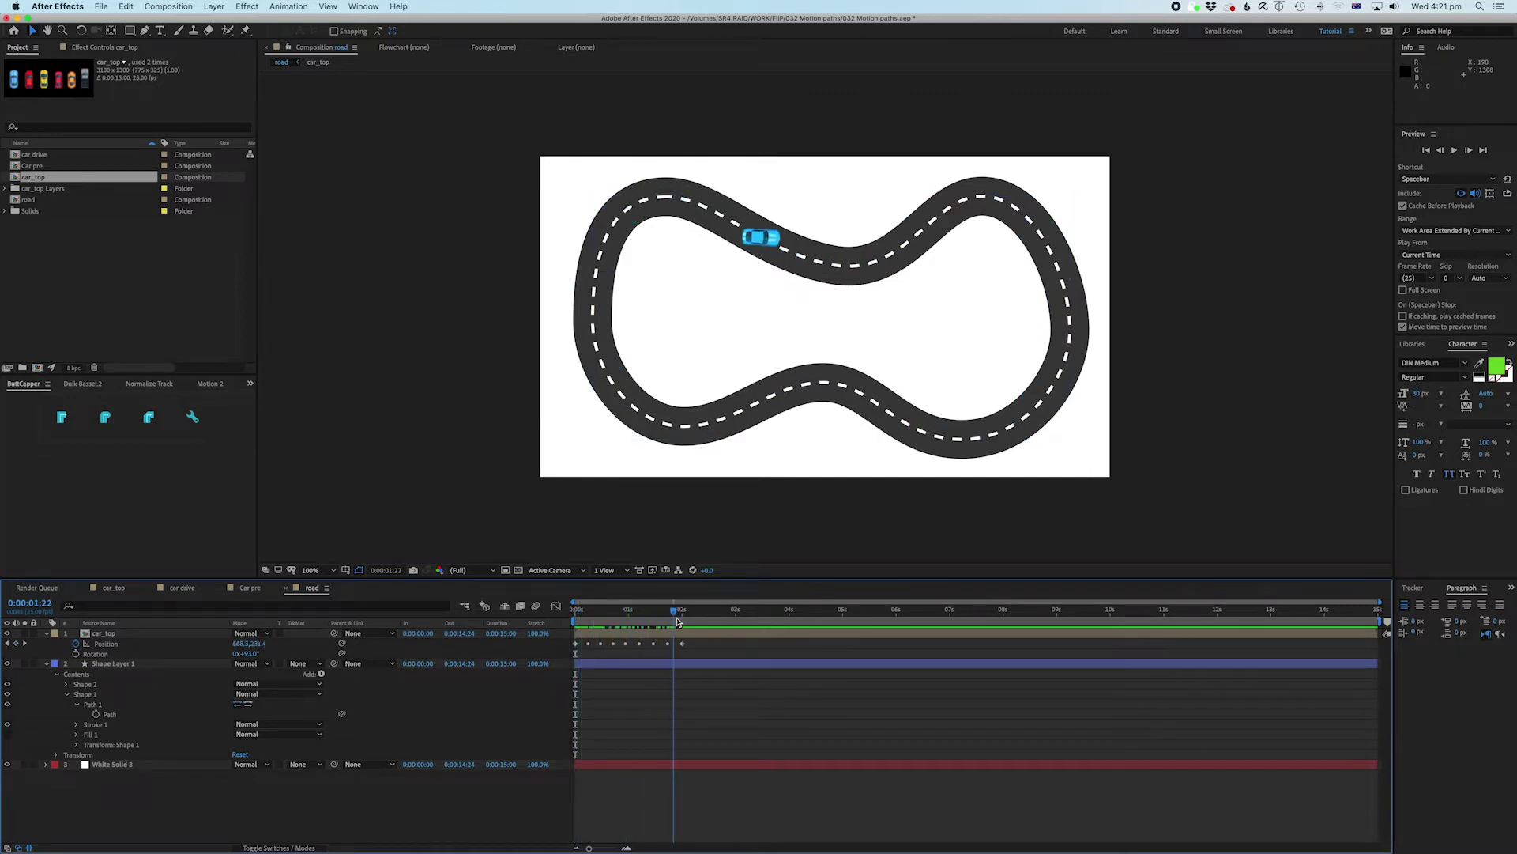
{"action": "key", "text": "space"}
{"action": "key", "text": "n"}
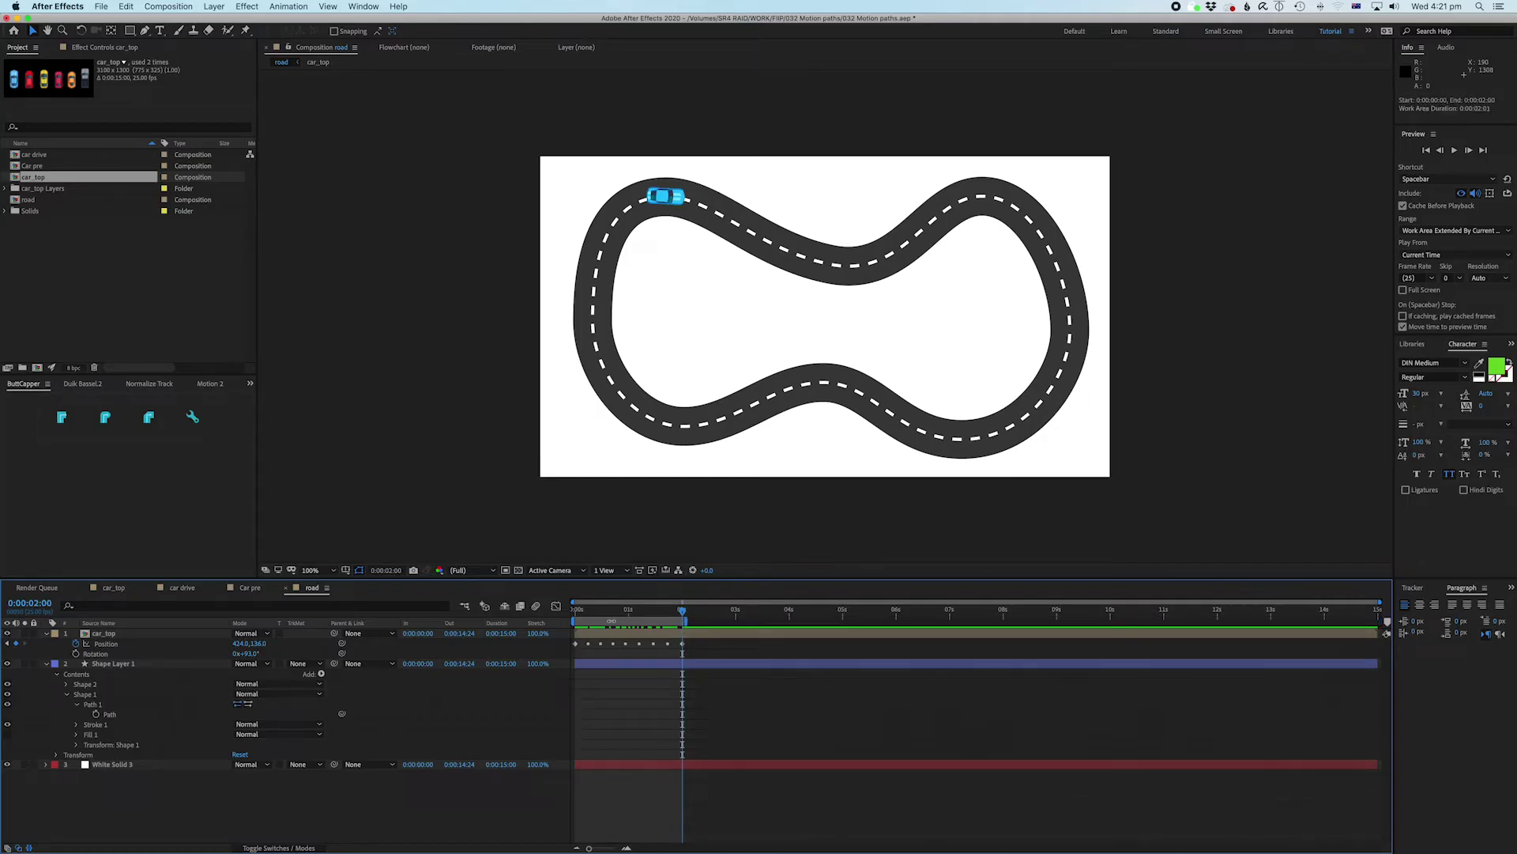
{"action": "key", "text": "space"}
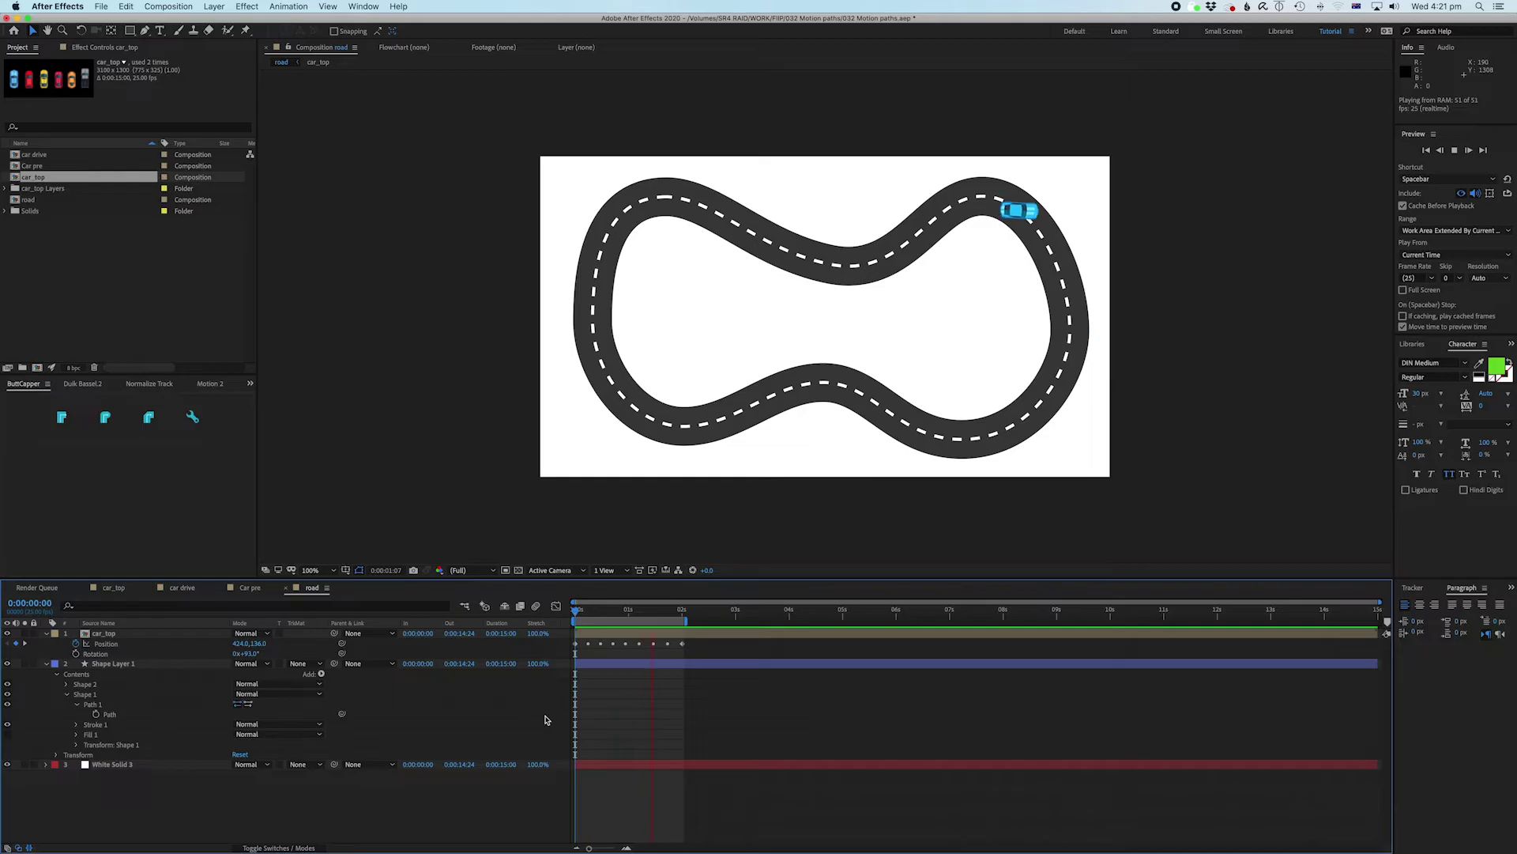
{"action": "key", "text": "space"}
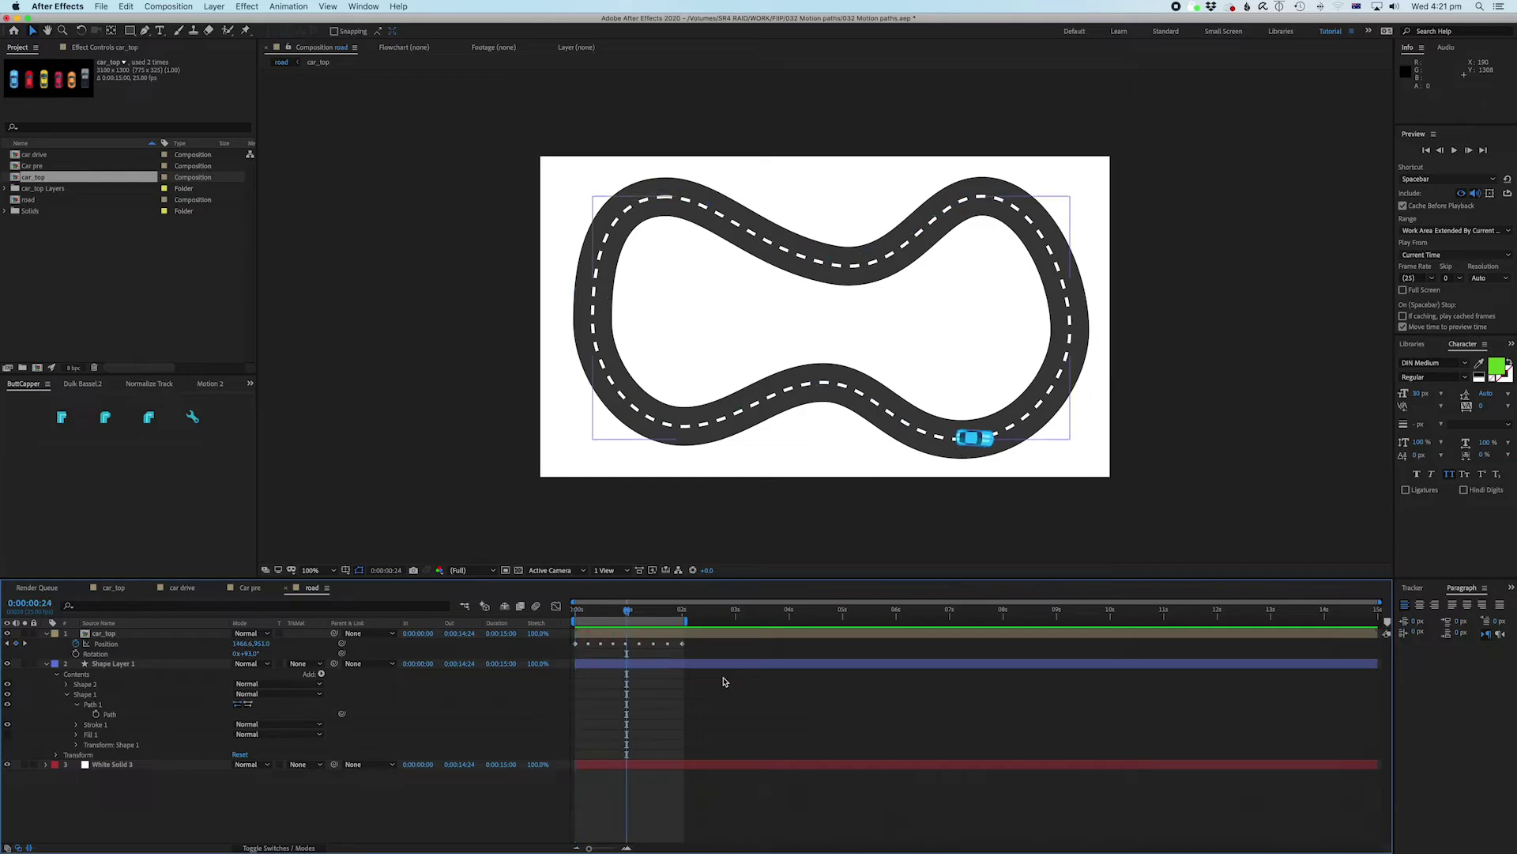
{"action": "key", "text": "space"}
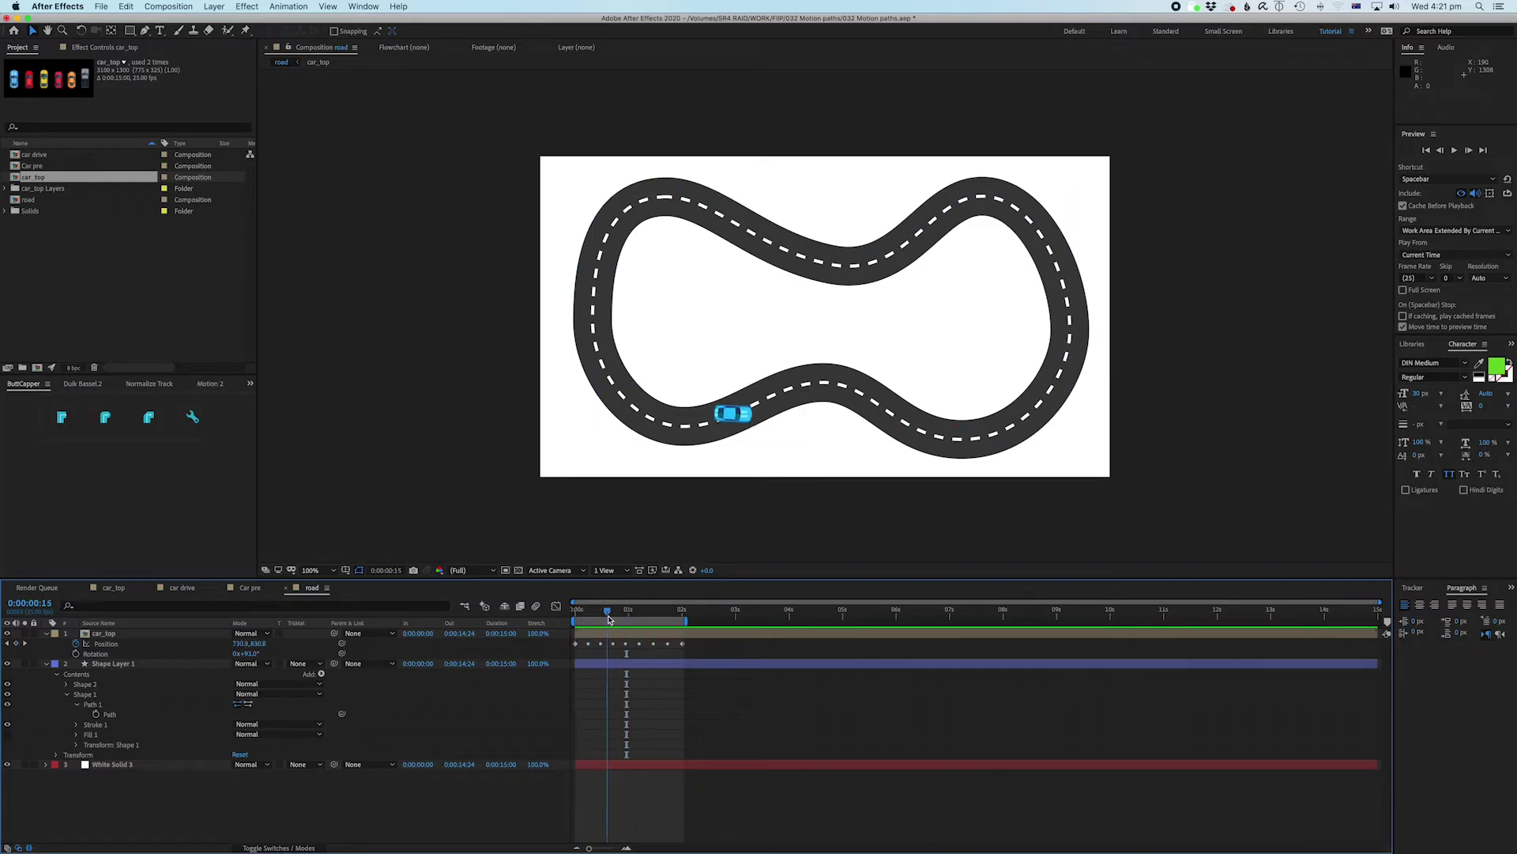
{"action": "key", "text": "Home"}
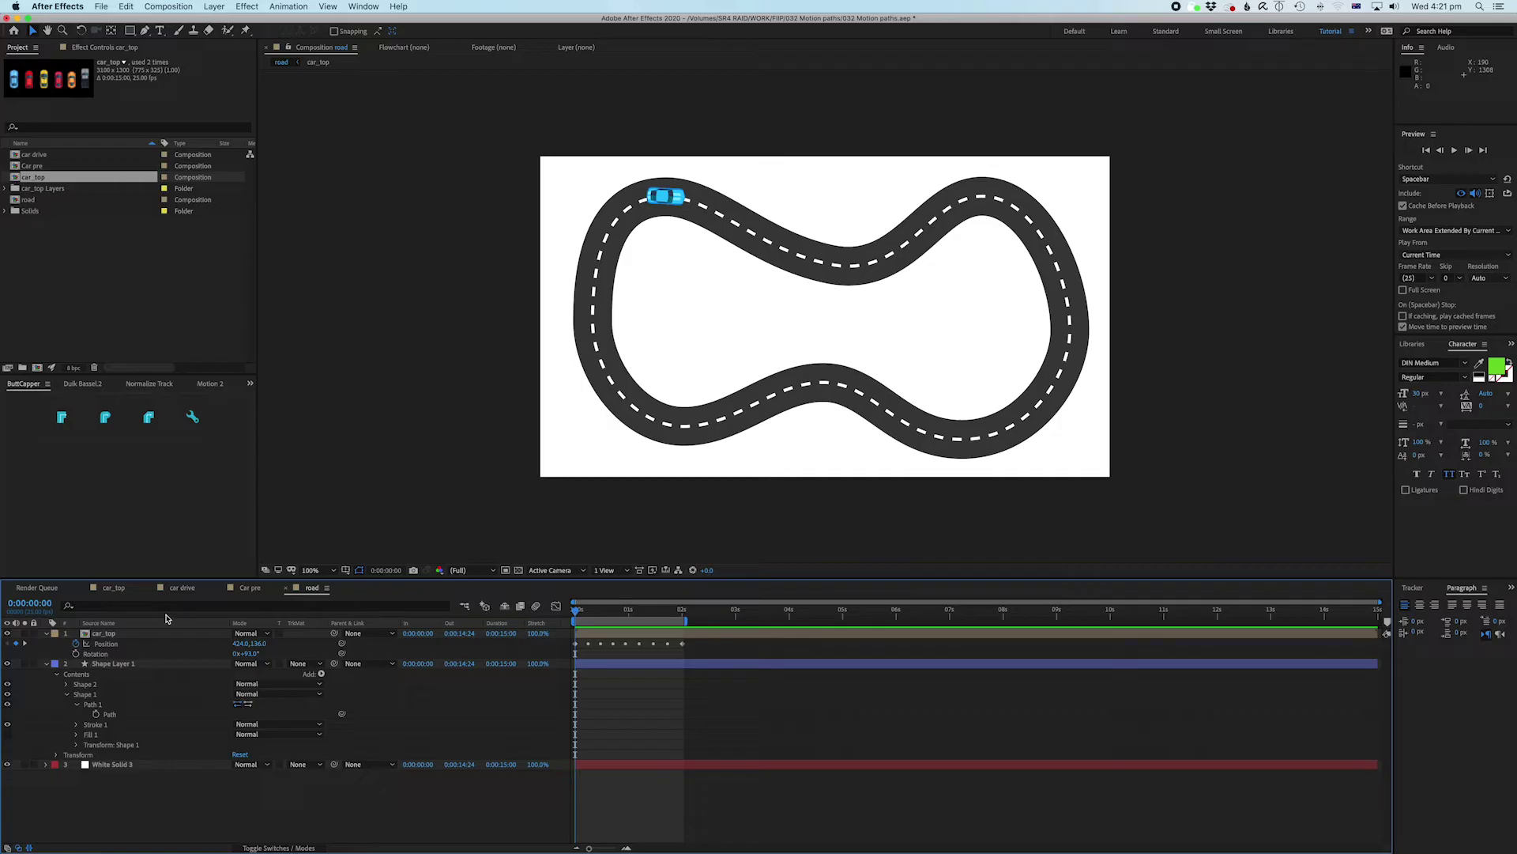
Step: Set car_top's Auto-Orient to Orient Along Path and preview the car turning with the road
{"action": "left_click", "coordinate": [103, 634]}
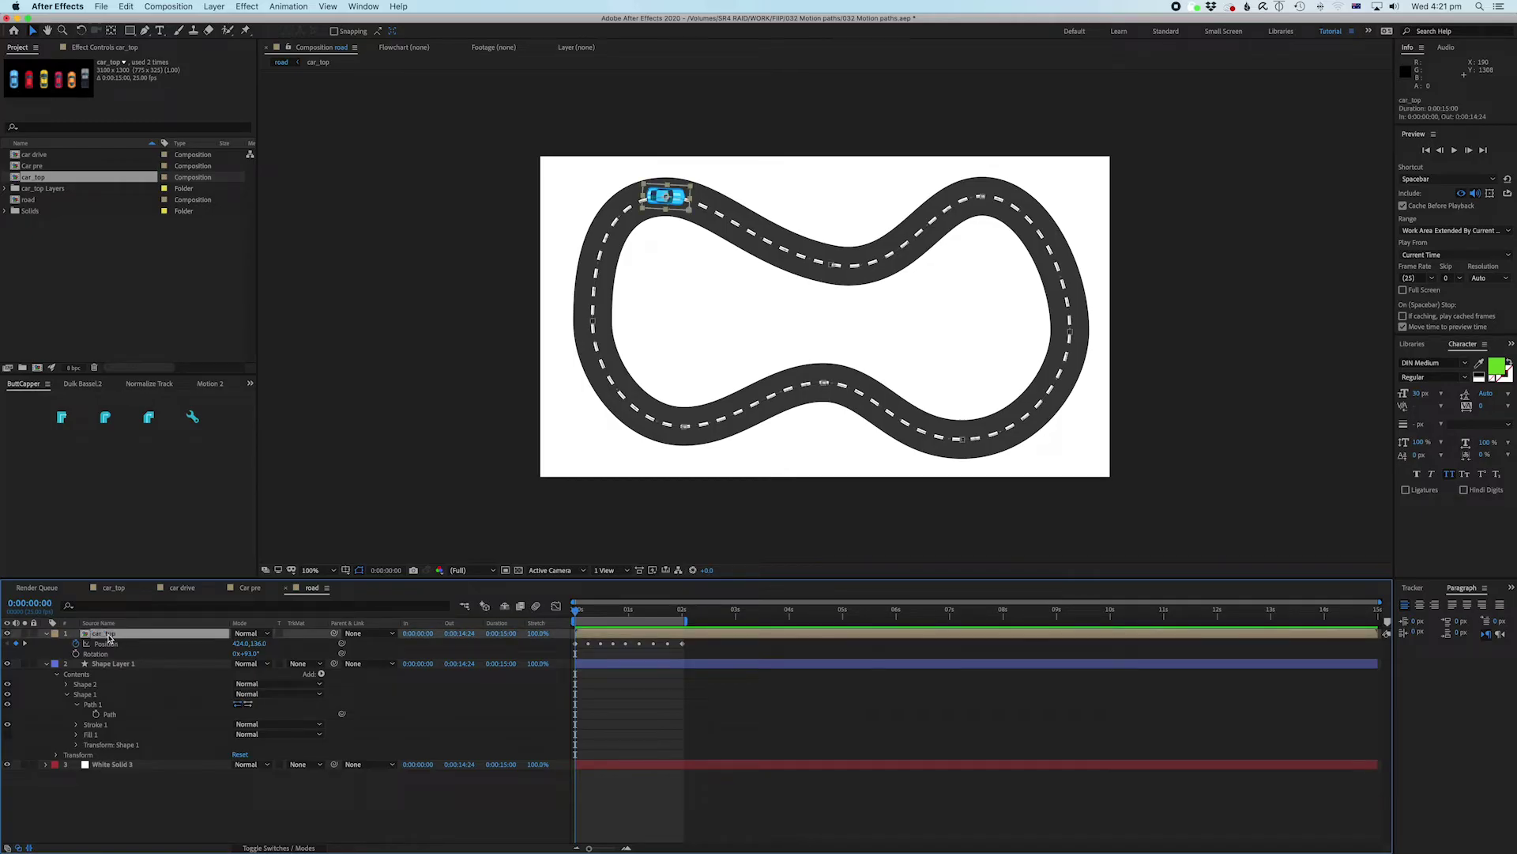
{"action": "right_click", "coordinate": [109, 639]}
{"action": "mouse_move", "coordinate": [162, 591]}
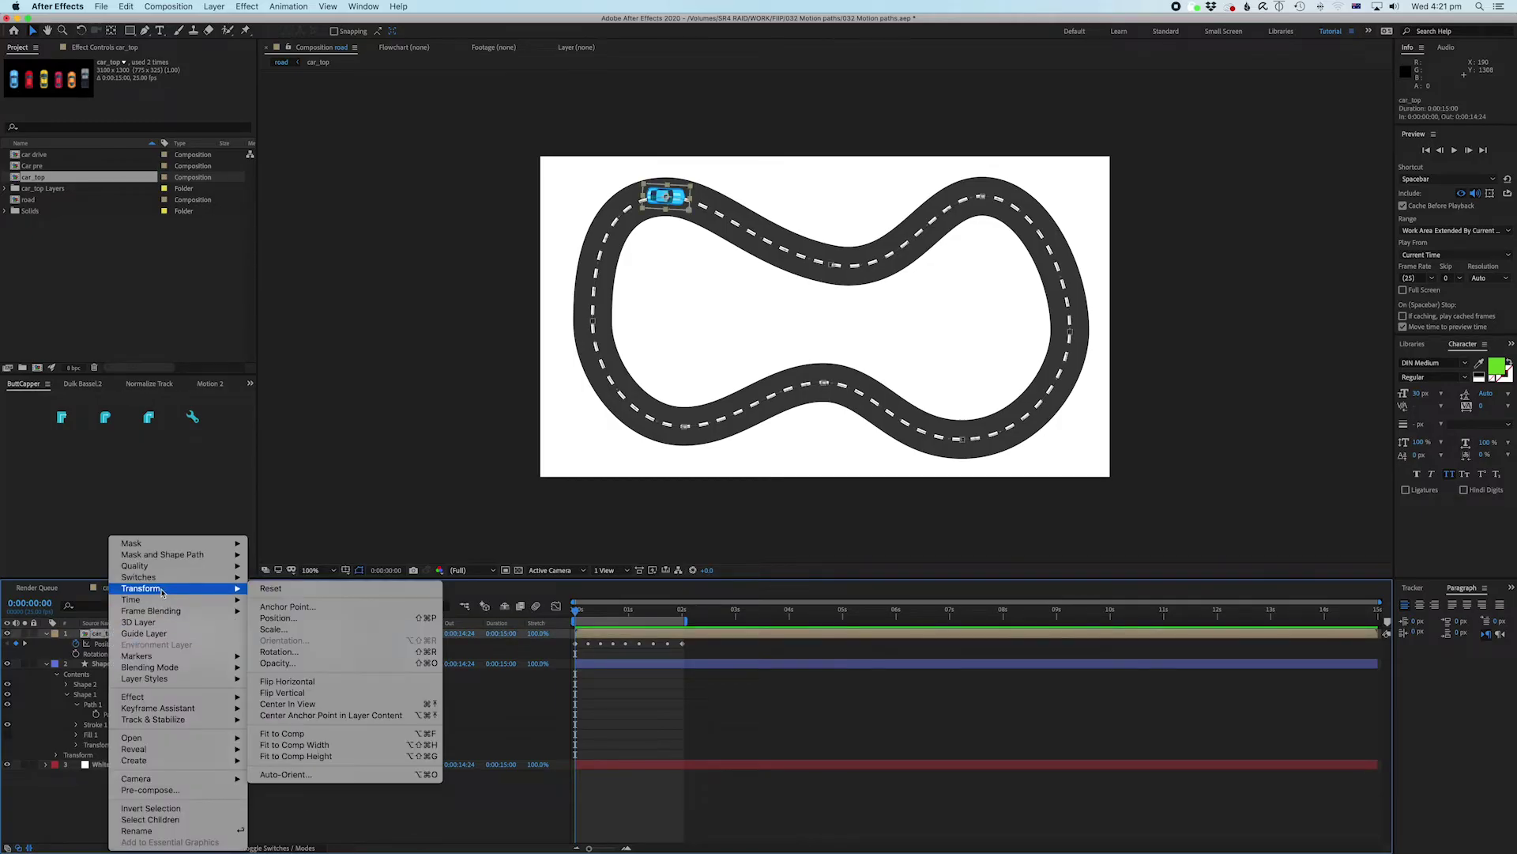
{"action": "left_click", "coordinate": [285, 773]}
{"action": "left_click", "coordinate": [693, 425]}
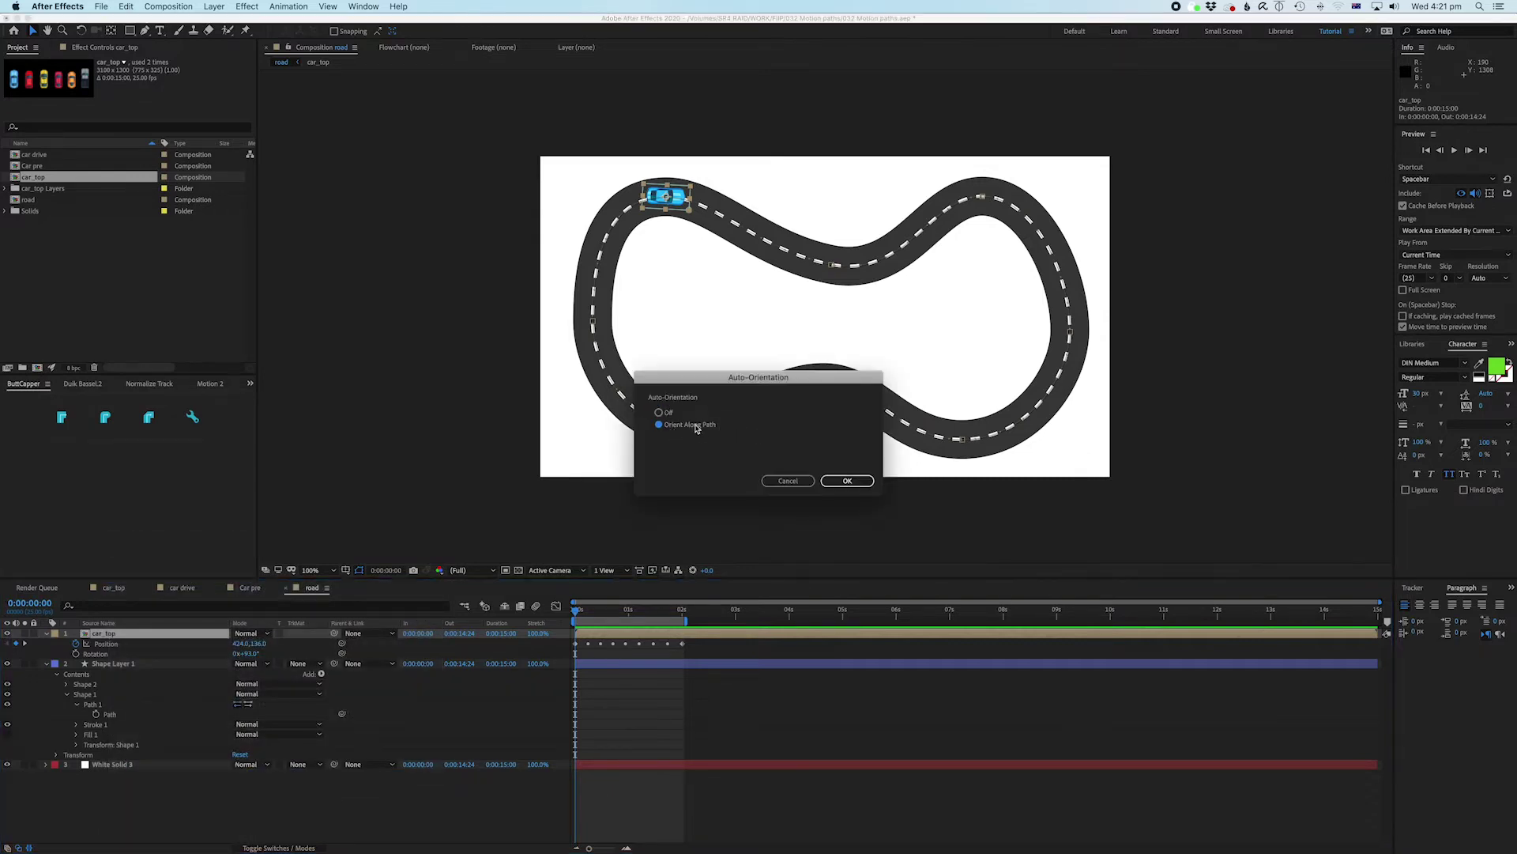
{"action": "left_click", "coordinate": [847, 481]}
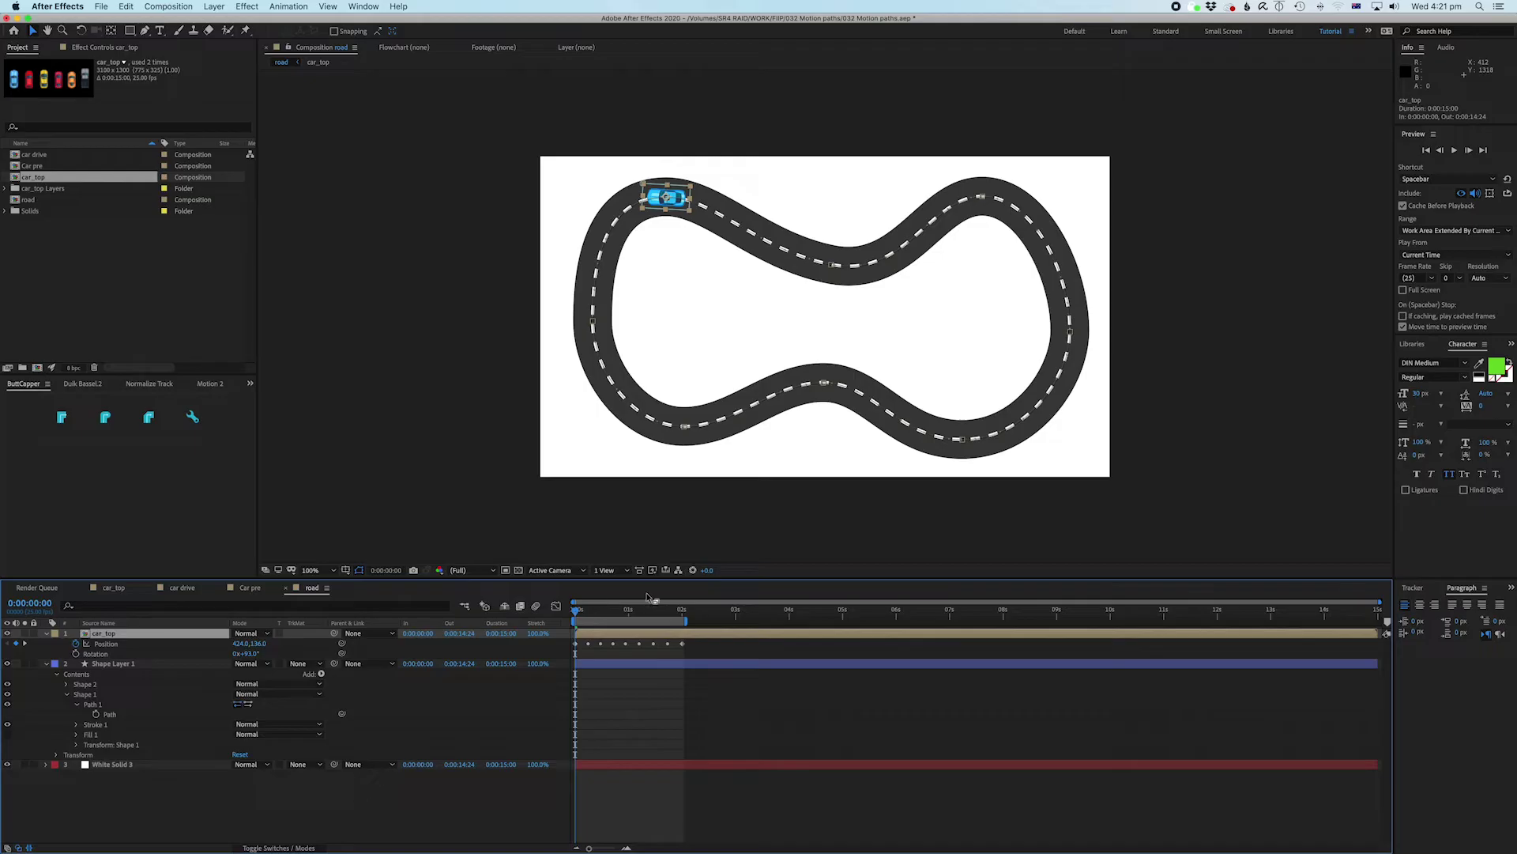
{"action": "key", "text": "space"}
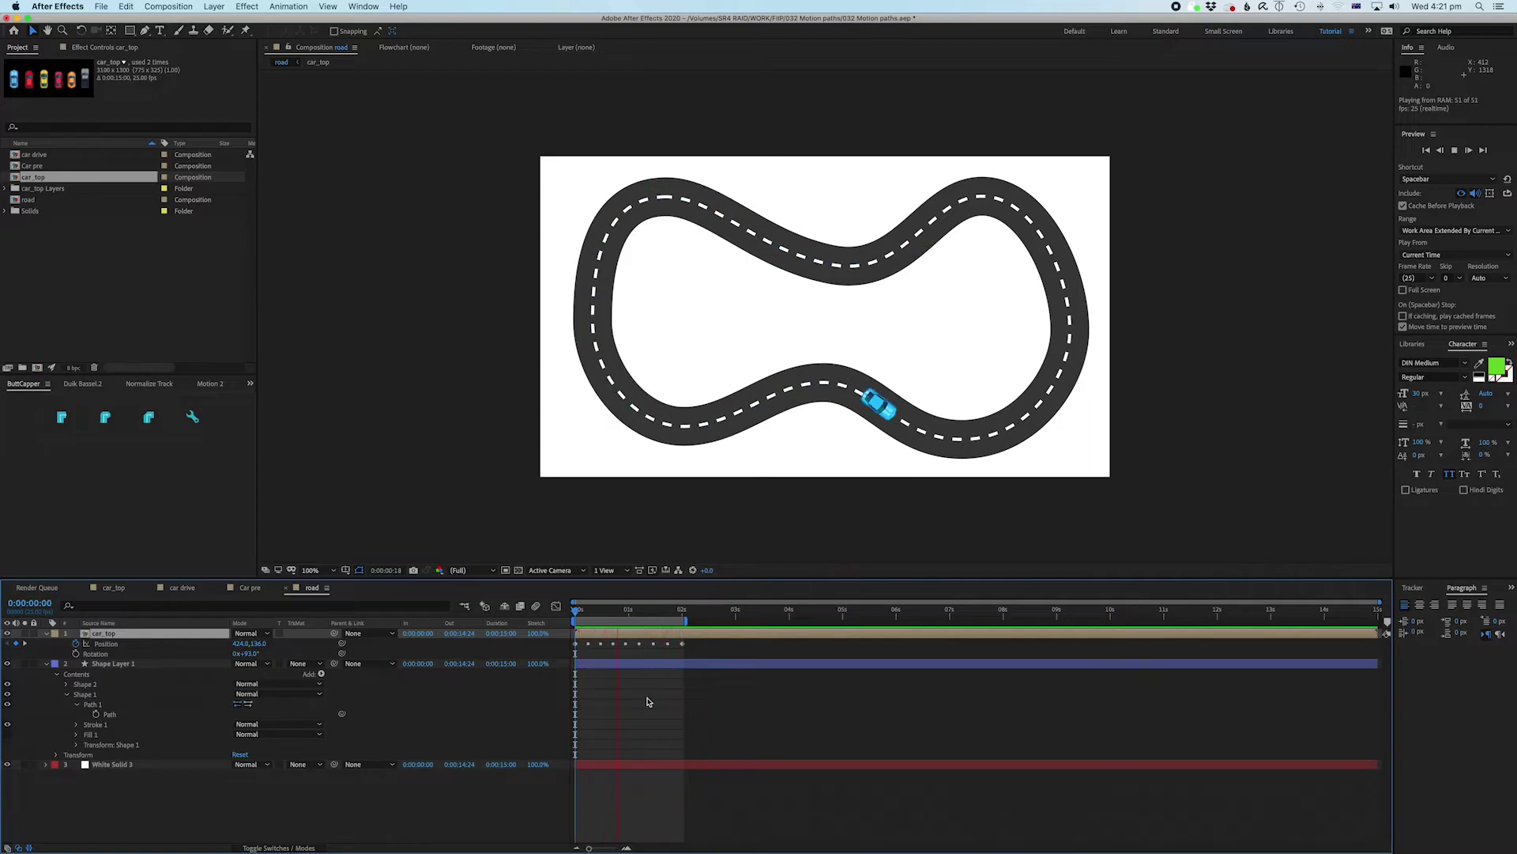
Step: Extend the work area to about 5 s and stretch the car's Position keyframes to fill it
{"action": "left_click", "coordinate": [683, 645]}
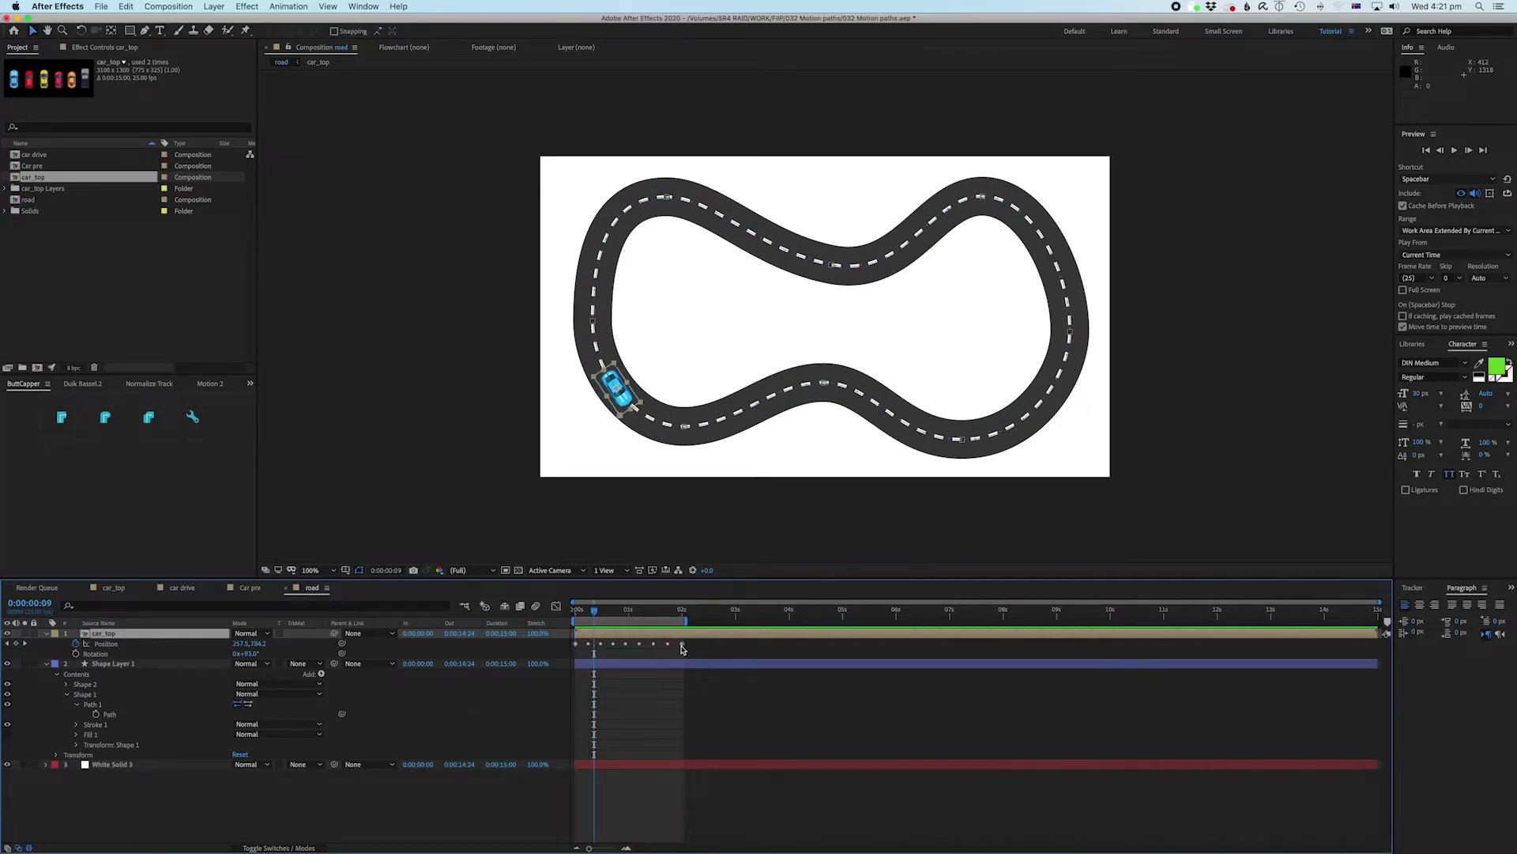
{"action": "left_click_drag", "start_coordinate": [688, 619], "coordinate": [851, 621]}
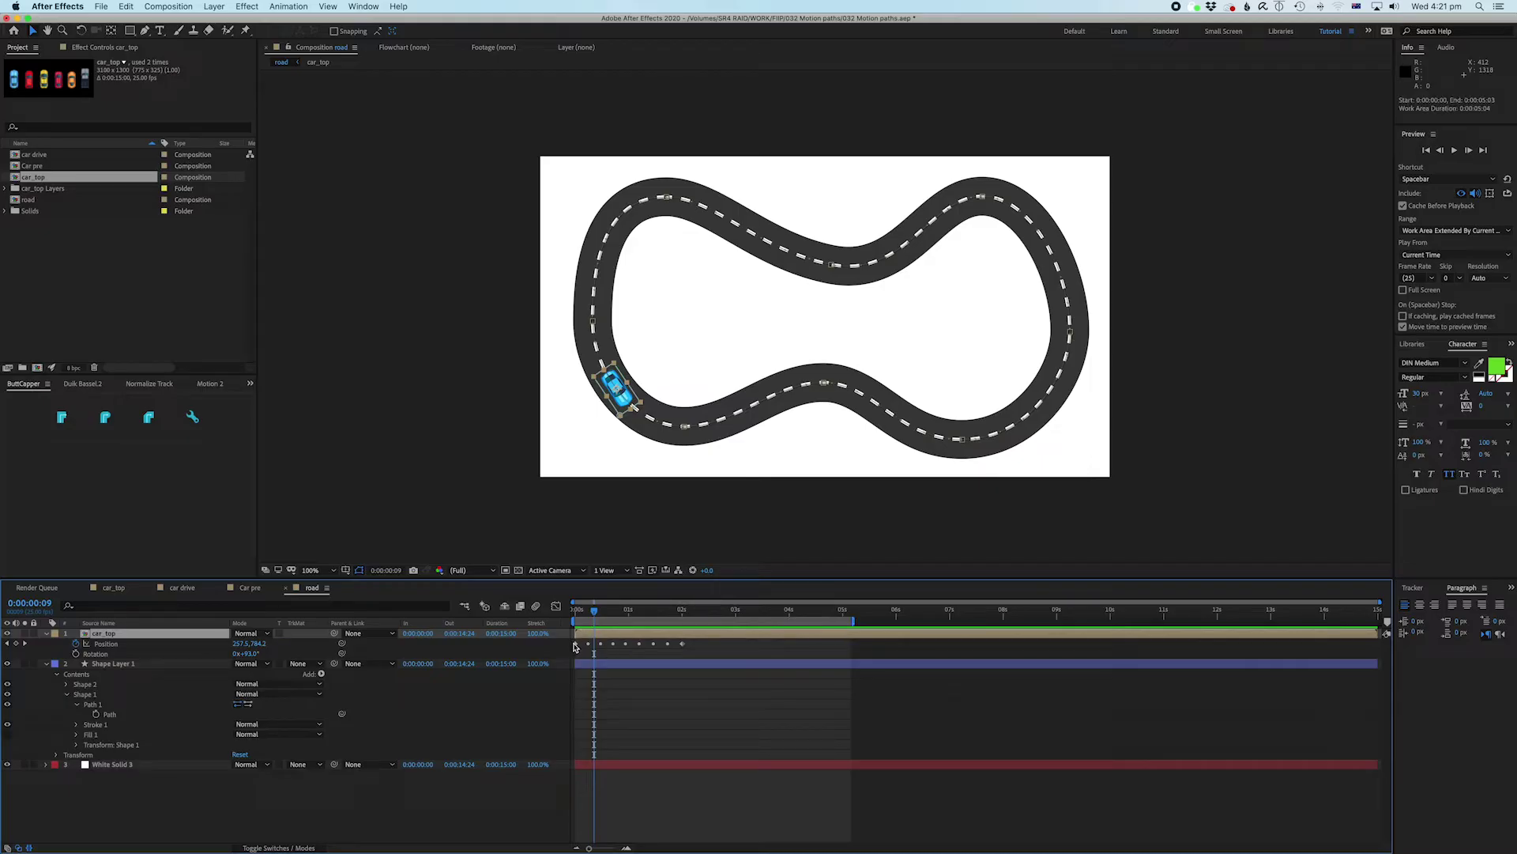
{"action": "left_click", "coordinate": [574, 645]}
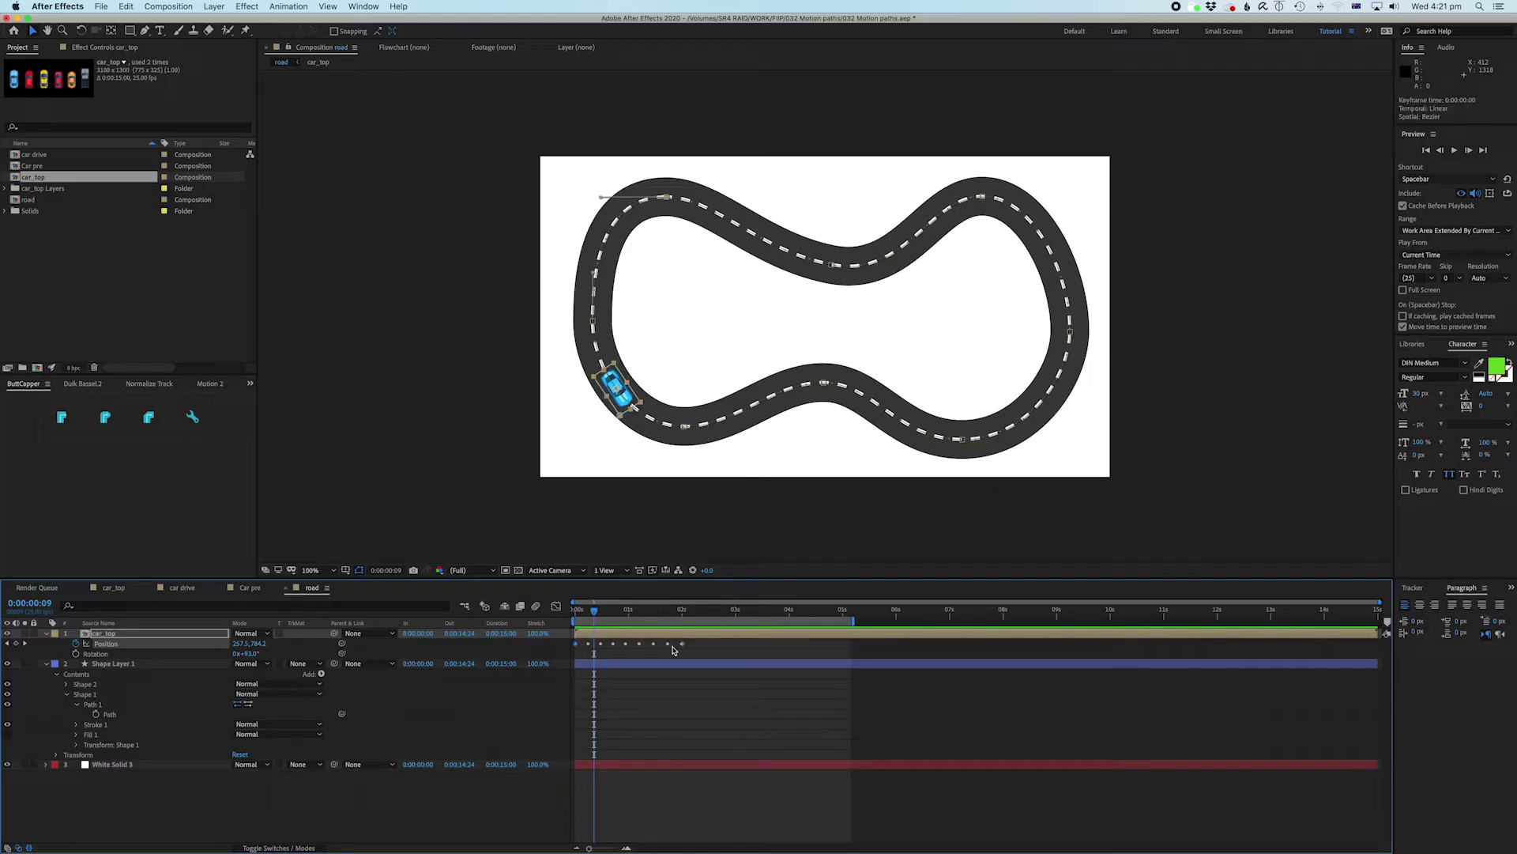
{"action": "left_click", "coordinate": [679, 663]}
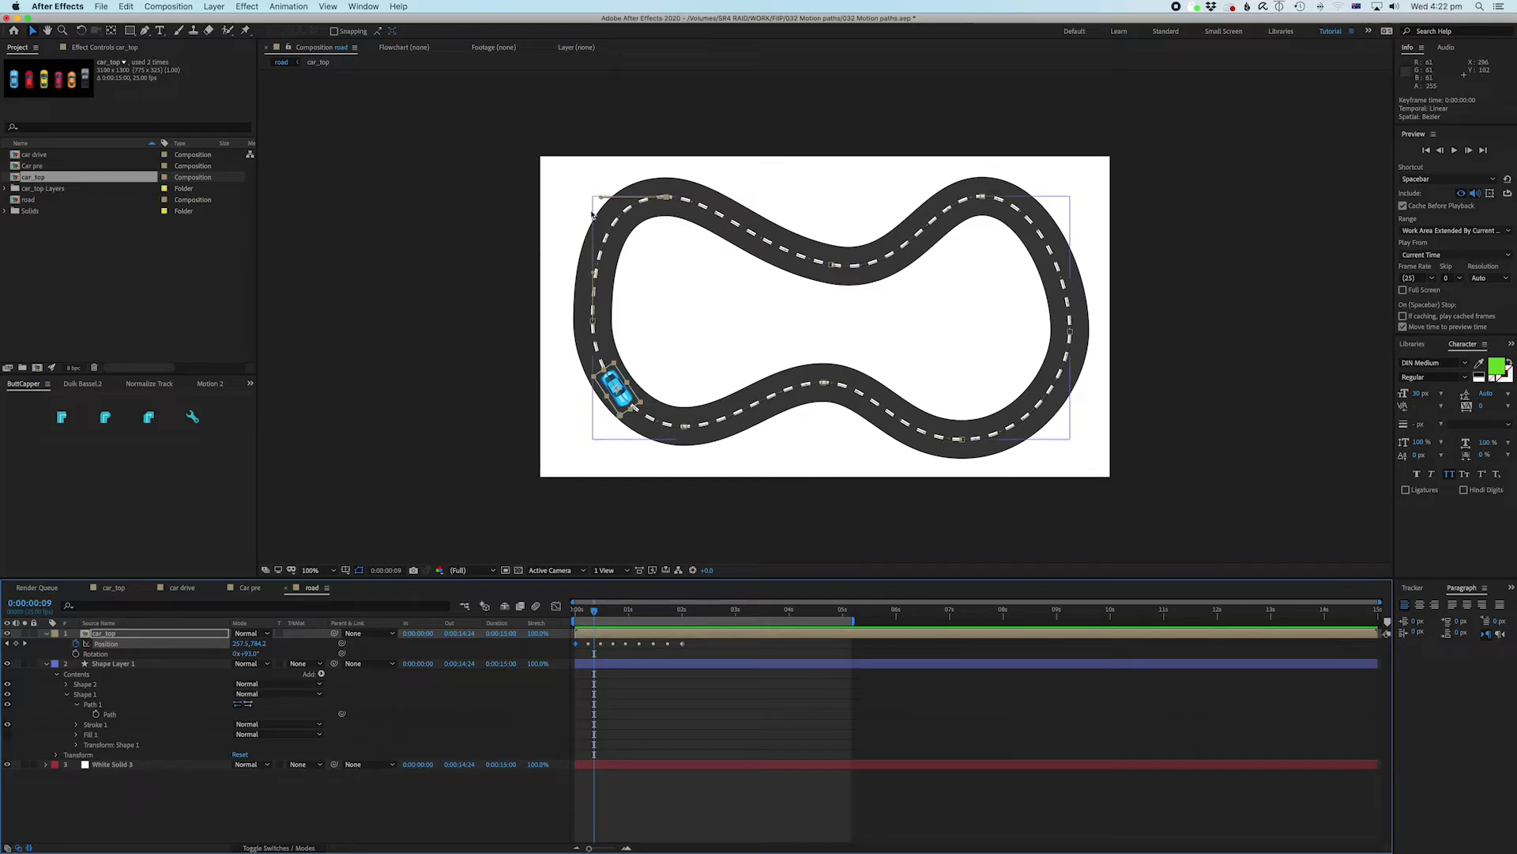
{"action": "left_click", "coordinate": [735, 655]}
{"action": "left_click", "coordinate": [734, 662]}
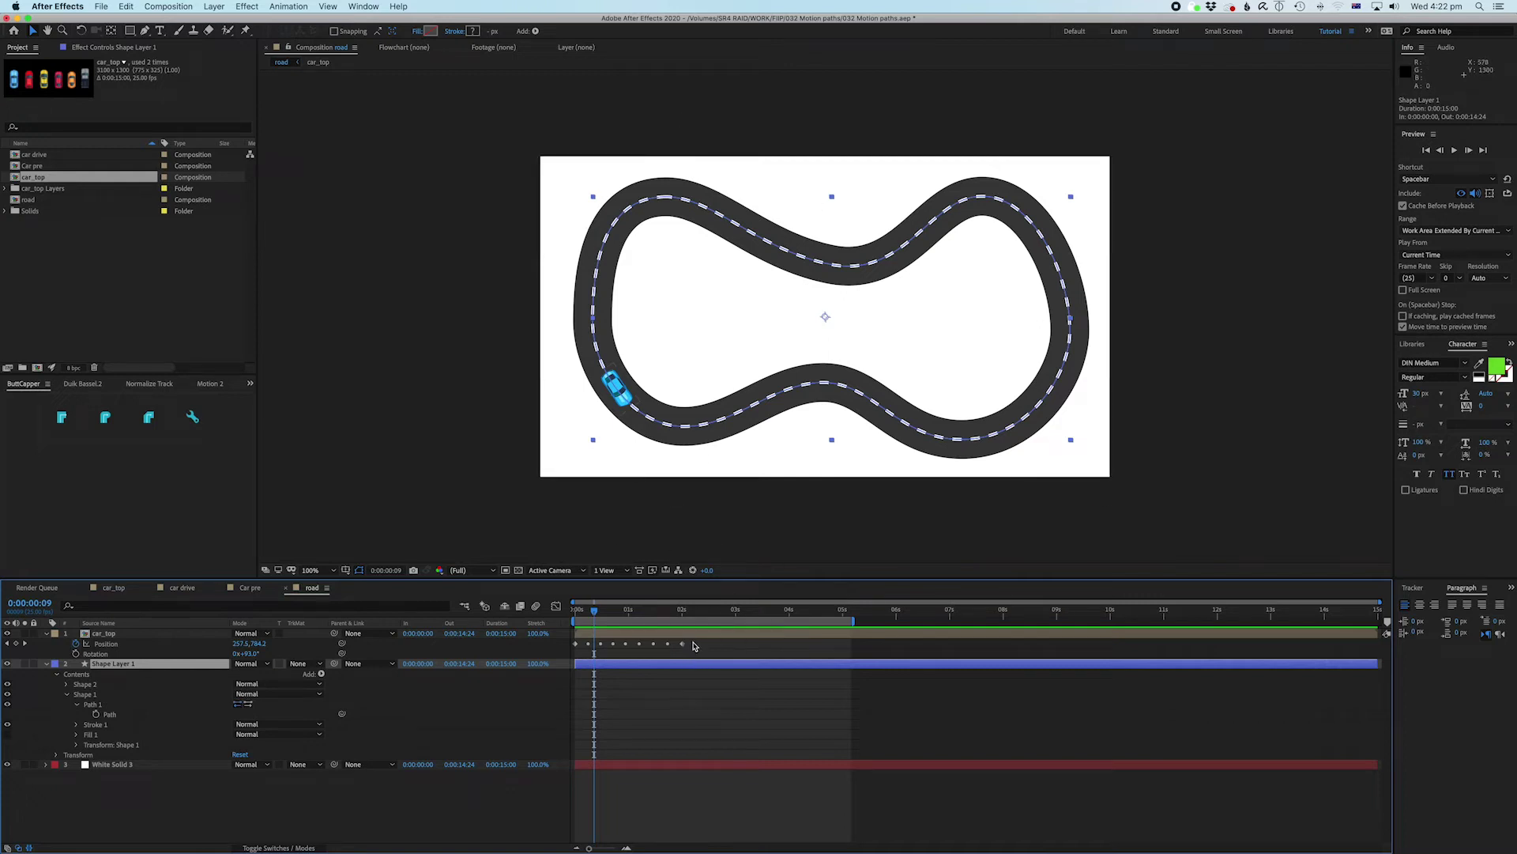
{"action": "left_click", "coordinate": [686, 647]}
{"action": "left_click_drag", "start_coordinate": [684, 647], "coordinate": [844, 647]}
{"action": "key", "text": "space"}
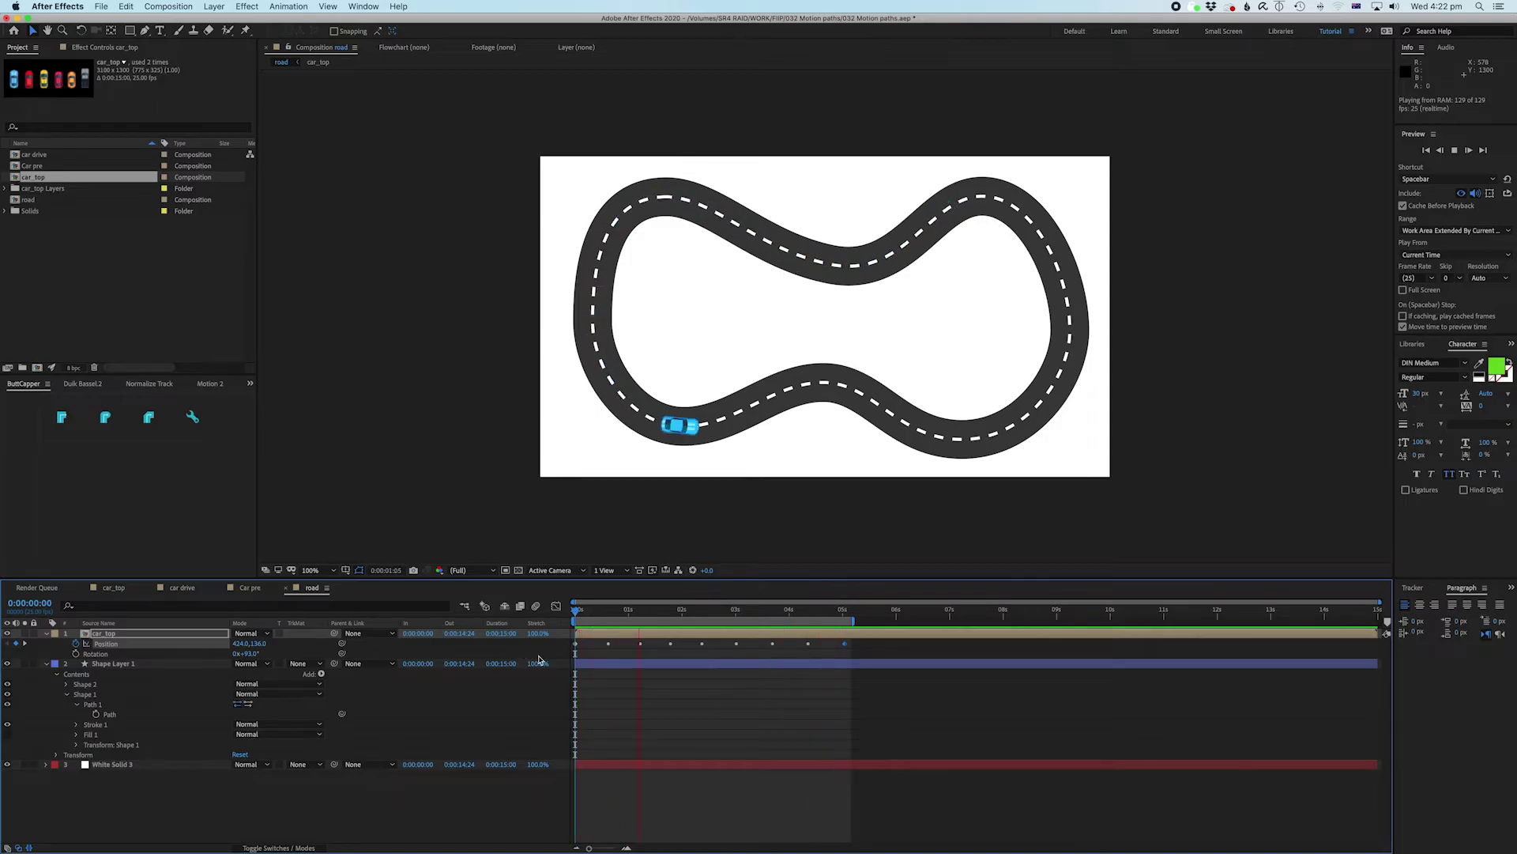
Step: At the last keyframe (0:00:05:01), add a loopOut("cycle") expression to car_top's Position
{"action": "left_click", "coordinate": [825, 615]}
{"action": "left_click_drag", "start_coordinate": [825, 615], "coordinate": [845, 615]}
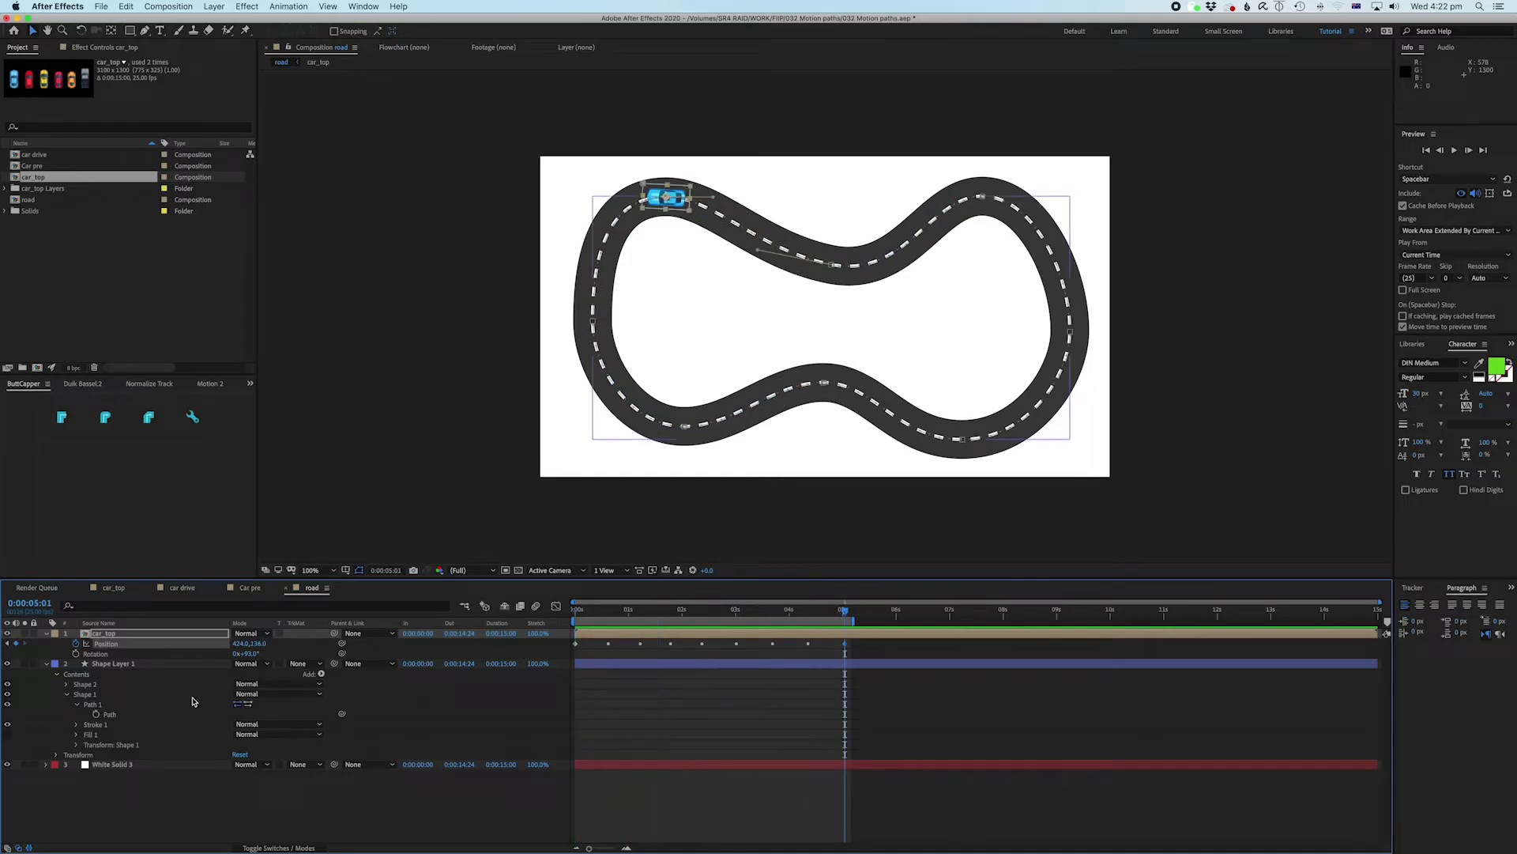
{"action": "left_click", "coordinate": [77, 644], "text": "alt"}
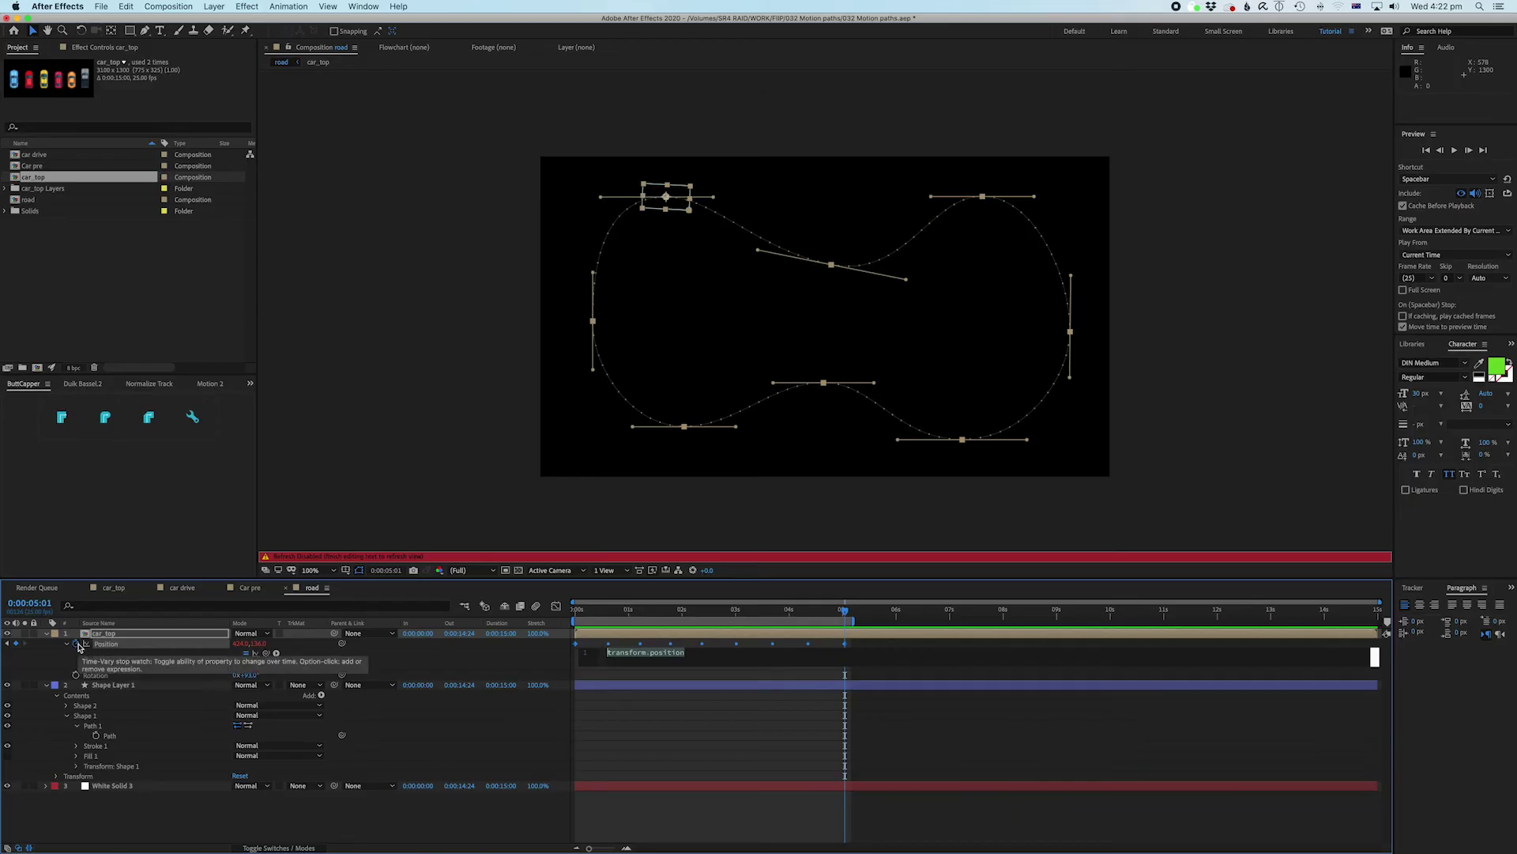
{"action": "type", "text": "loopOut"}
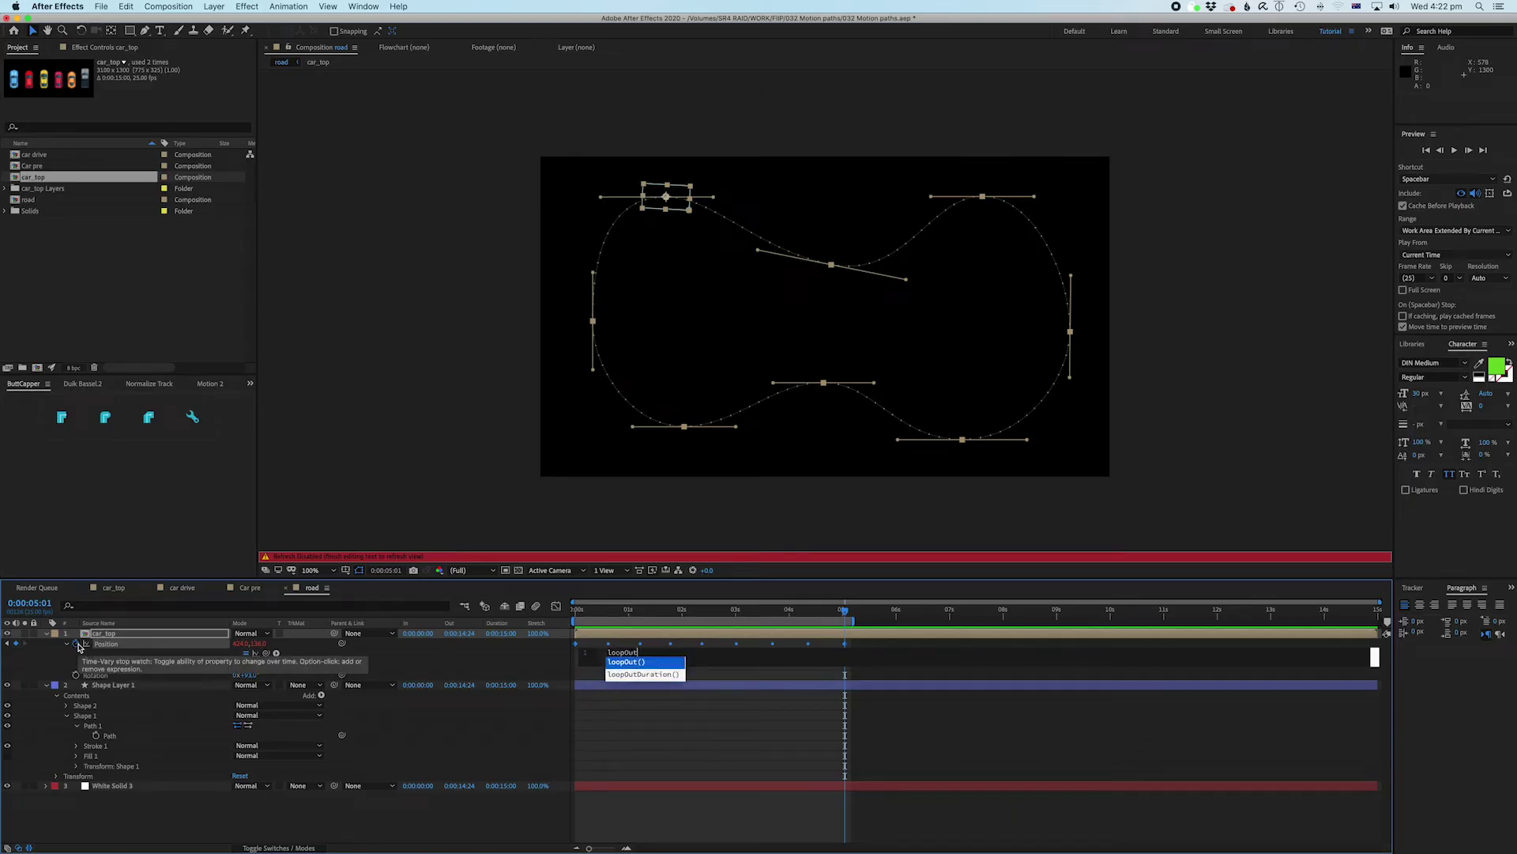
{"action": "type", "text": "(\"cycle"}
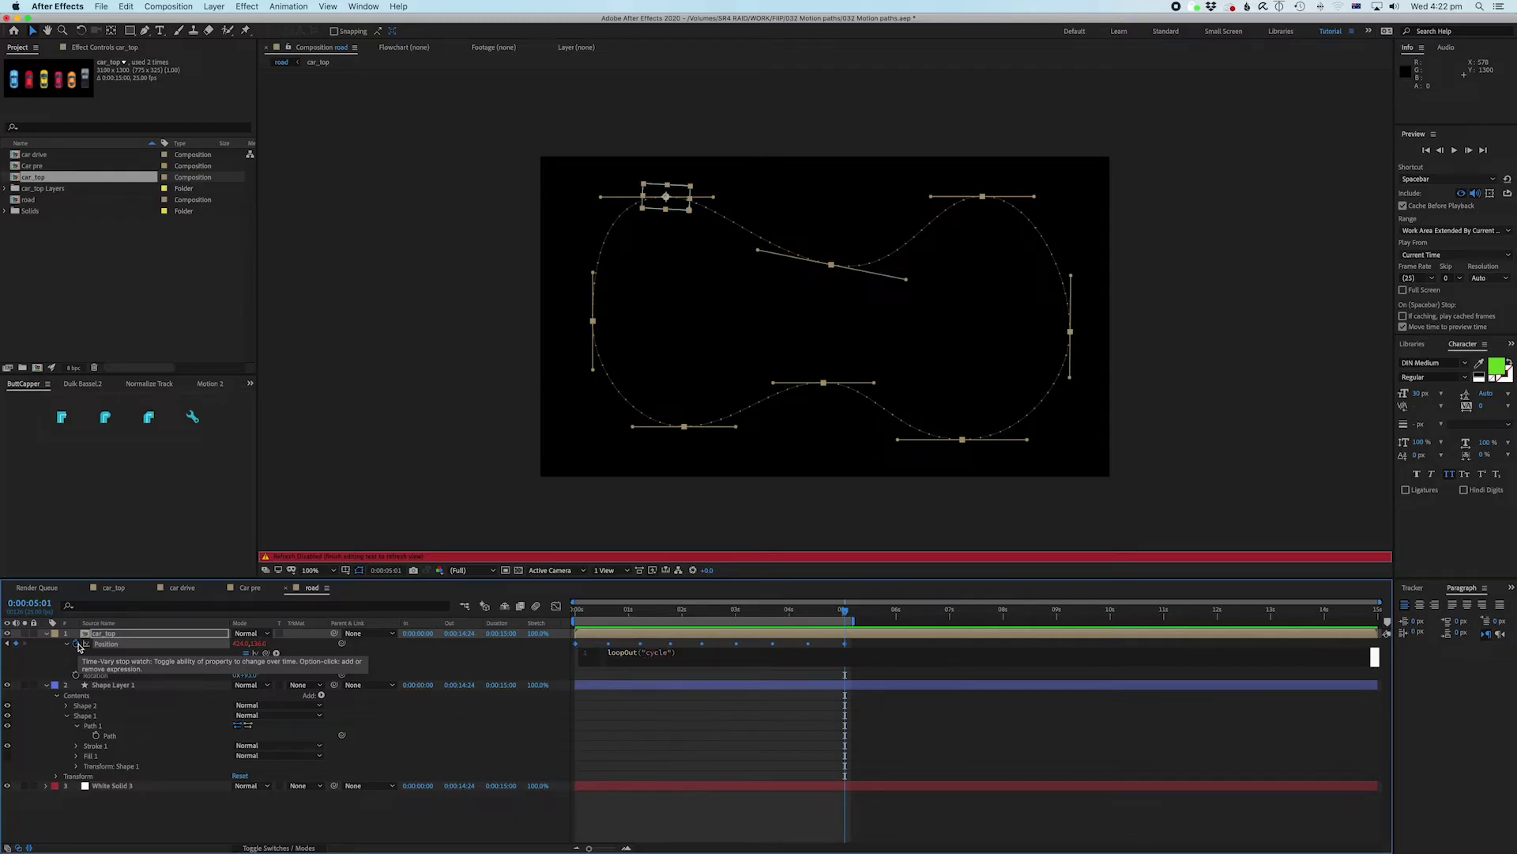
{"action": "key", "text": "KP_Enter"}
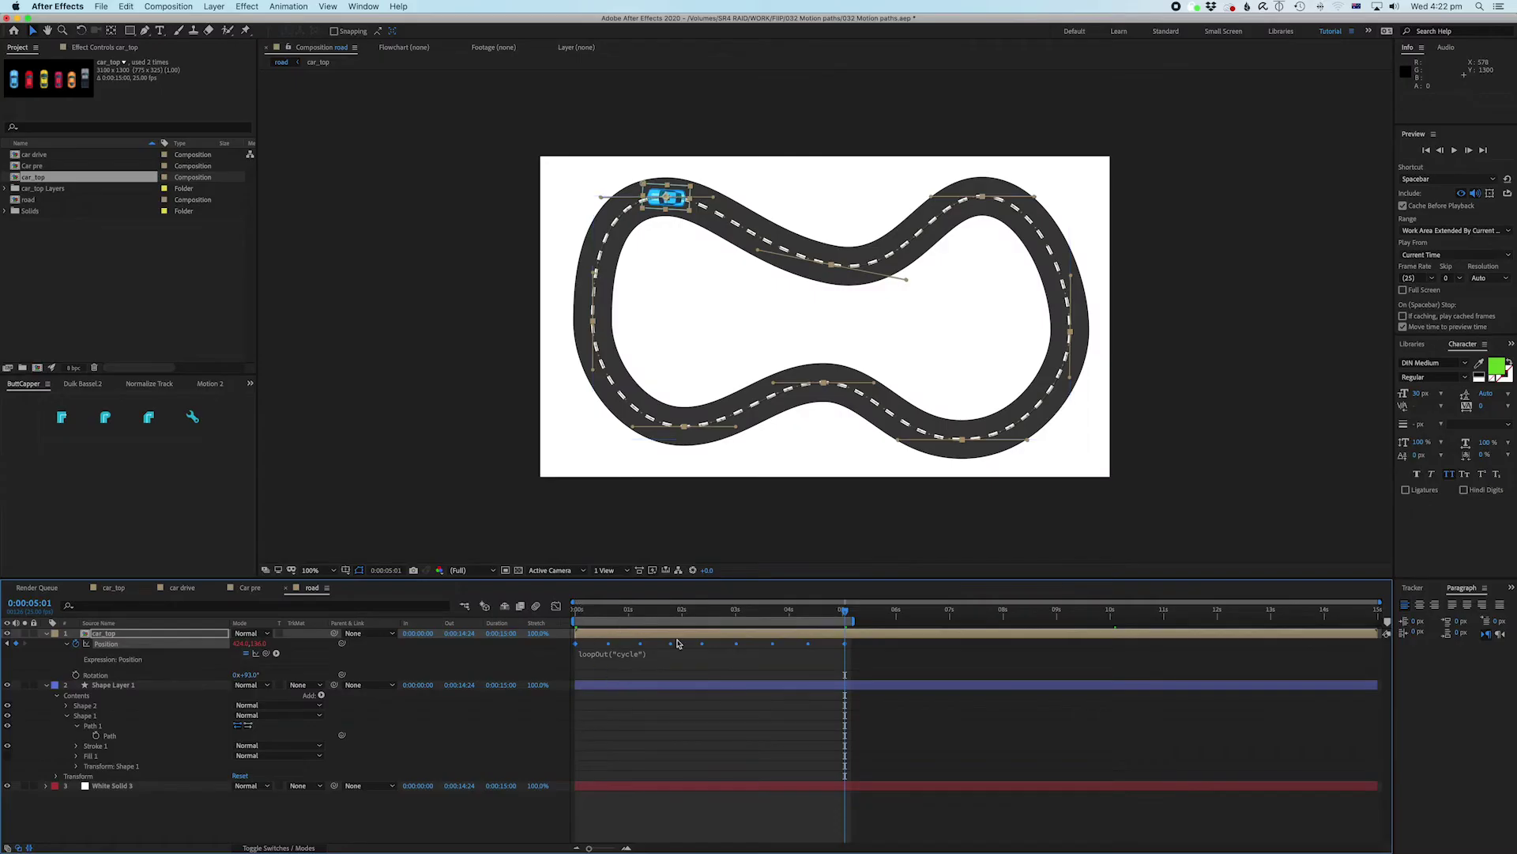
Step: Extend the work area to about ten seconds and preview the repeating laps
{"action": "left_click_drag", "start_coordinate": [850, 620], "coordinate": [1106, 620]}
{"action": "key", "text": "space"}
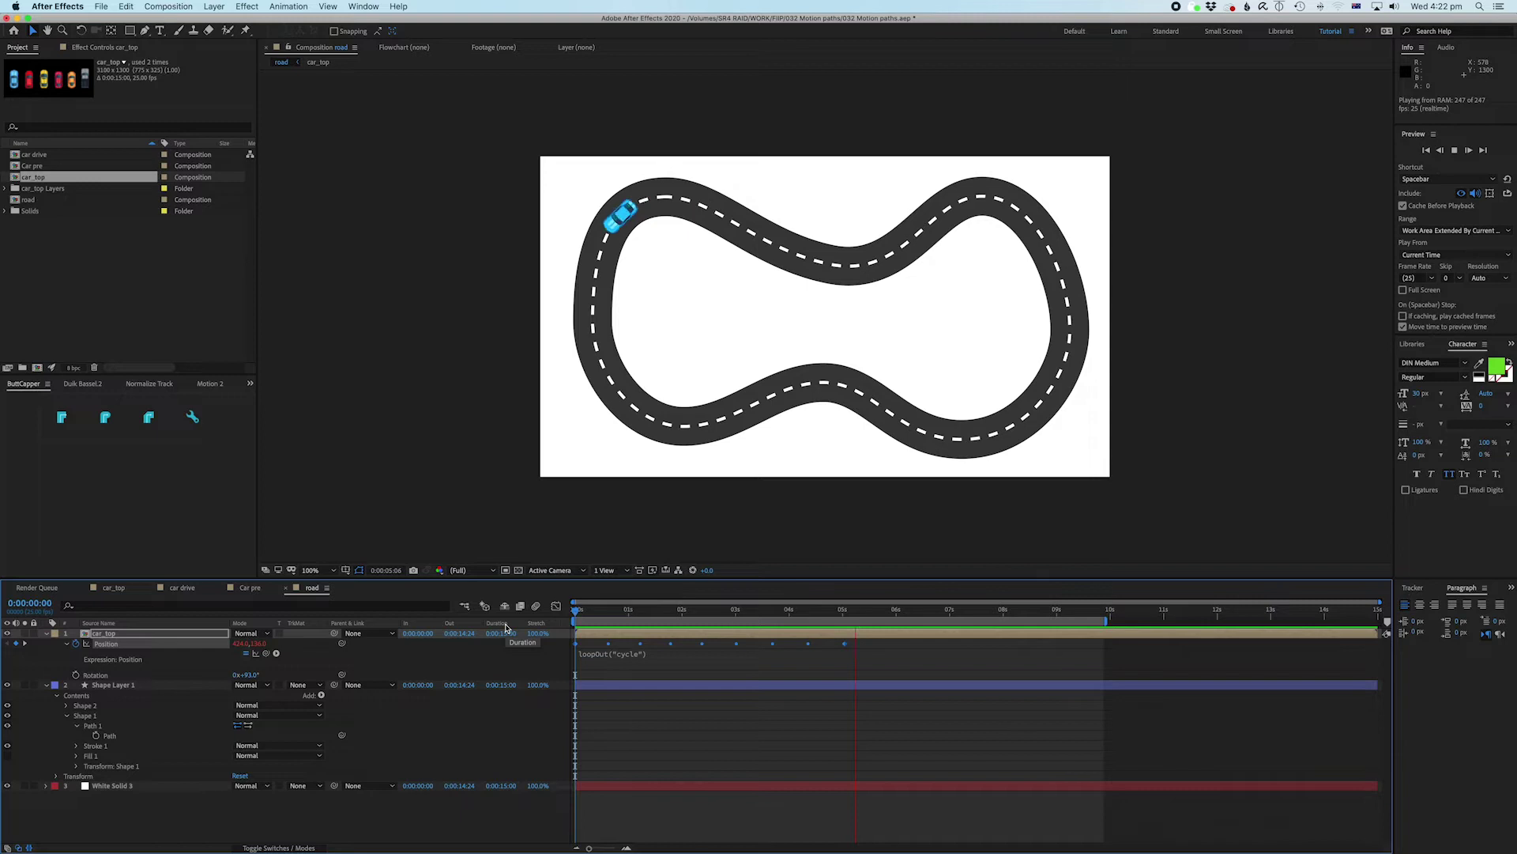
{"action": "key", "text": "space"}
{"action": "left_click", "coordinate": [688, 793]}
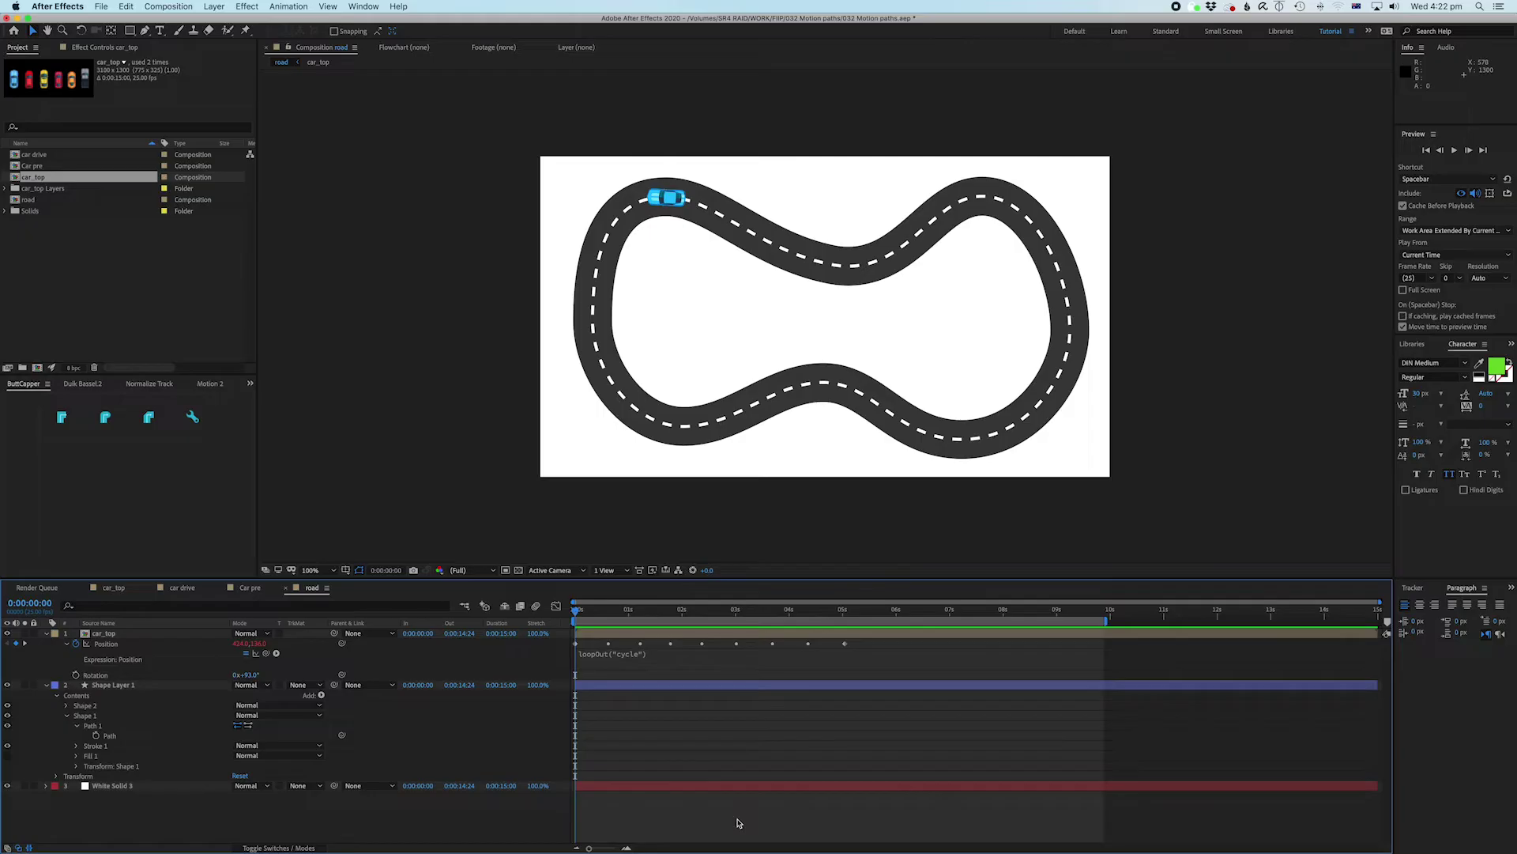
Step: Search 'drop' in Effects & Presets and apply Drop Shadow to the car_top layer
{"action": "left_click", "coordinate": [112, 637]}
{"action": "right_click", "coordinate": [112, 637]}
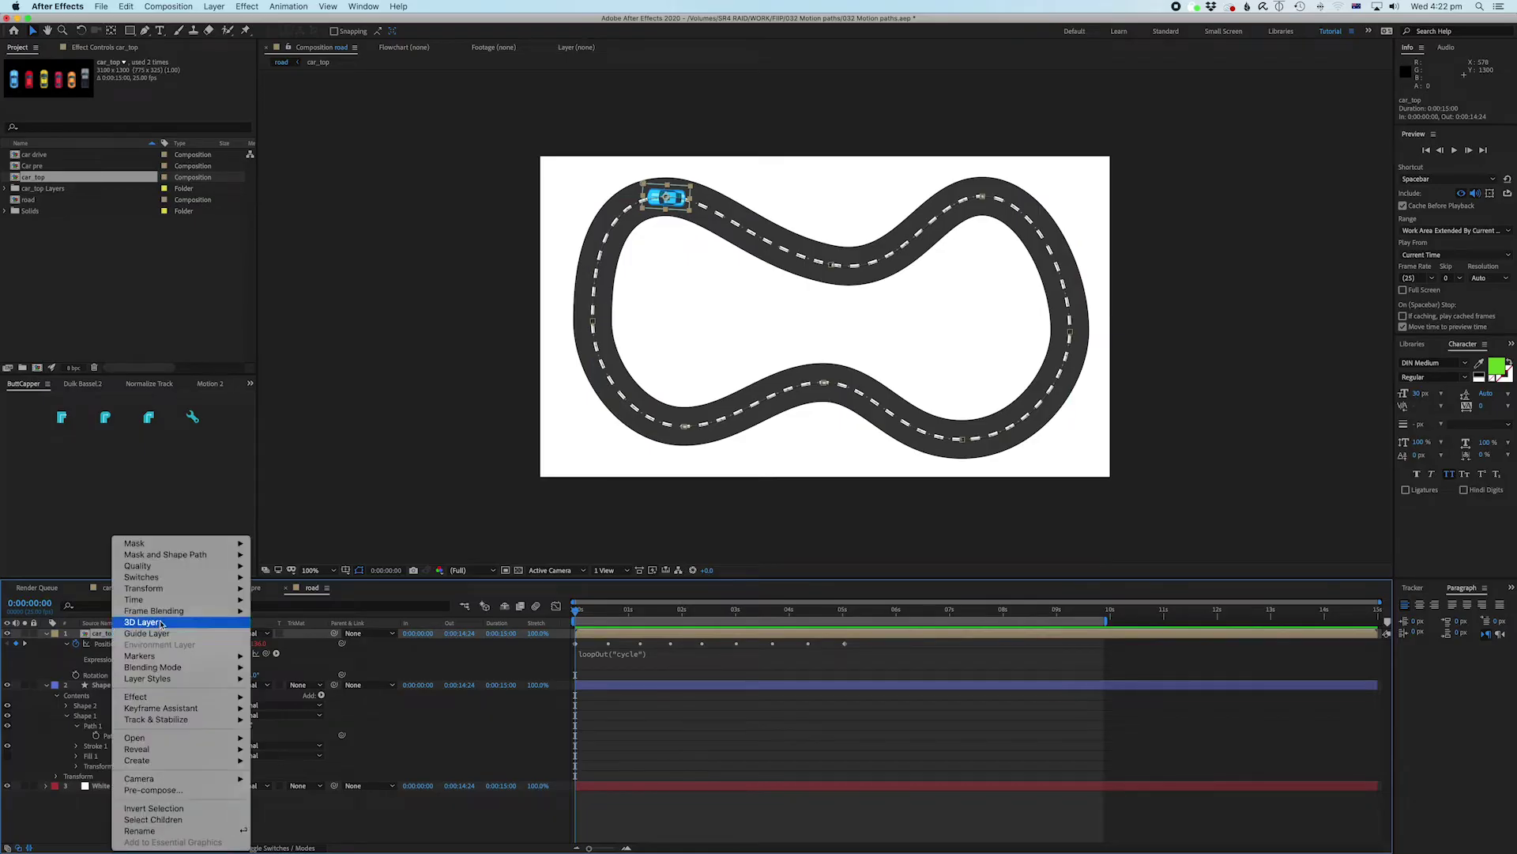
{"action": "left_click", "coordinate": [666, 711]}
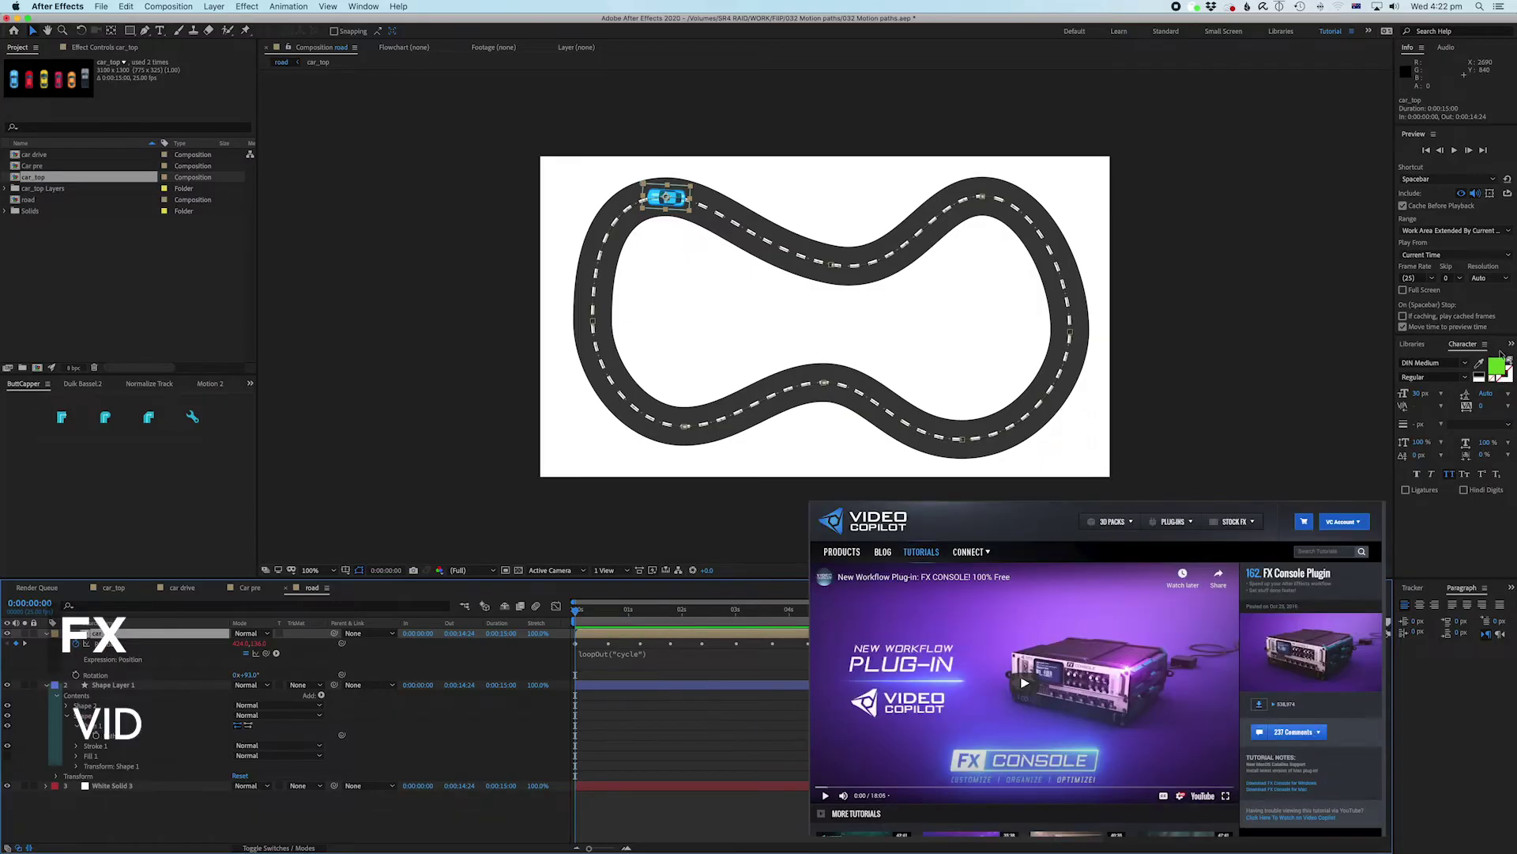
{"action": "key", "text": "ctrl+space"}
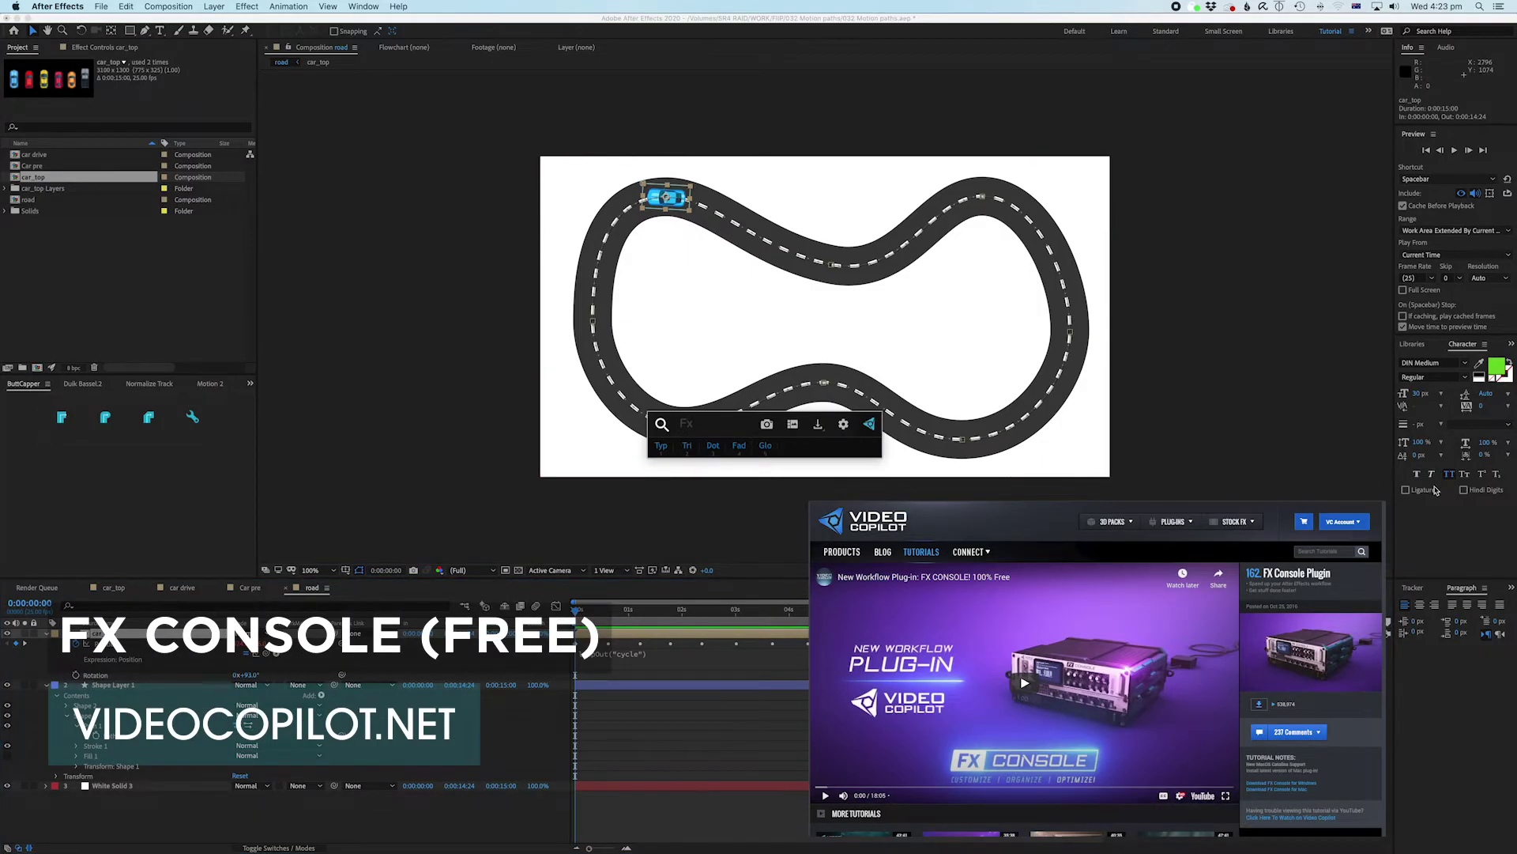
{"action": "left_click", "coordinate": [1437, 537]}
{"action": "left_click", "coordinate": [1512, 344]}
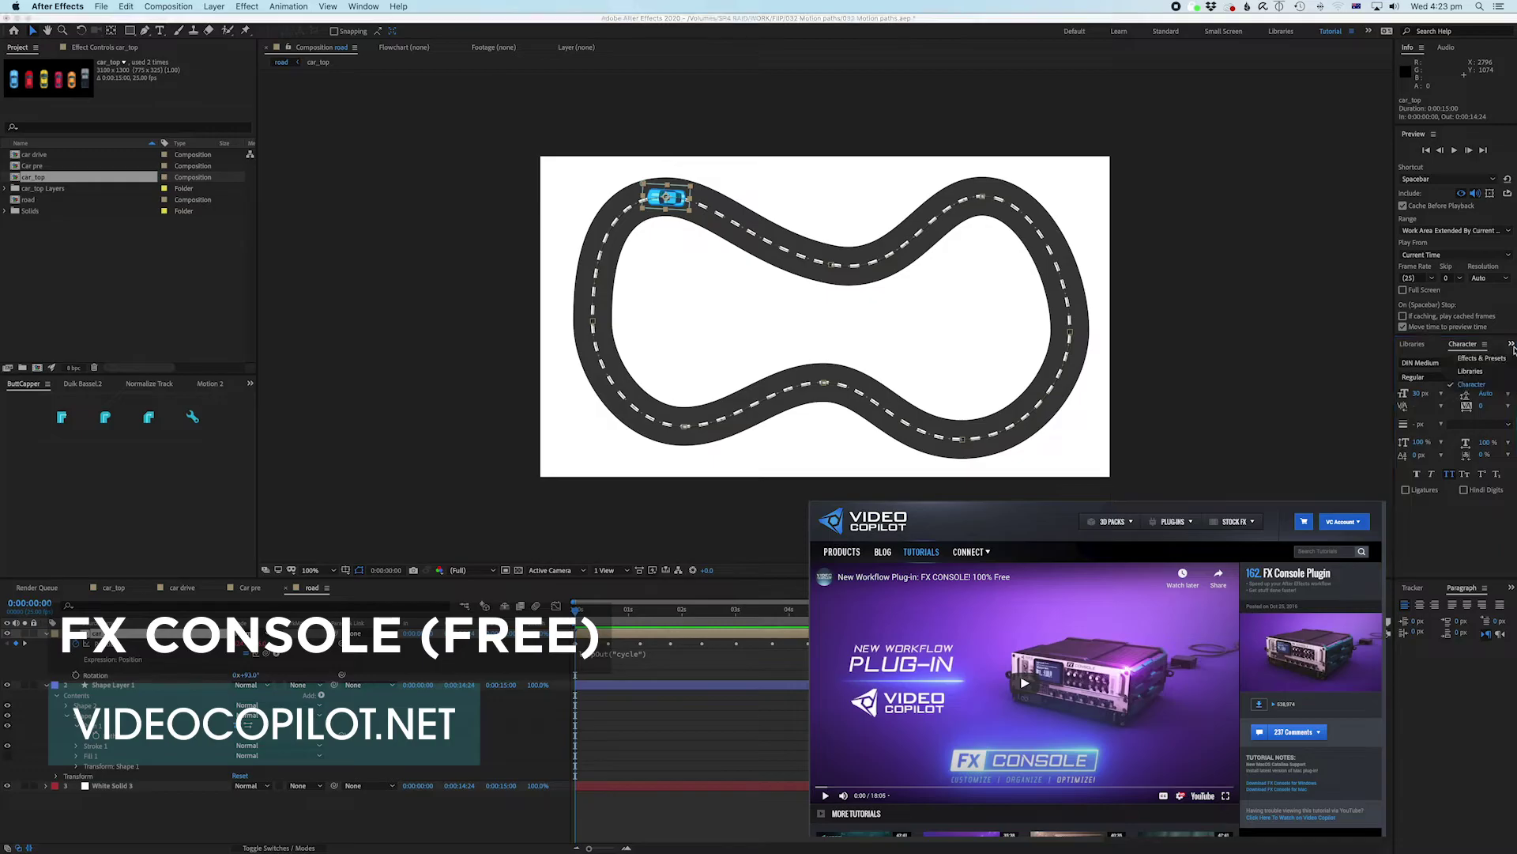
{"action": "left_click", "coordinate": [1475, 362]}
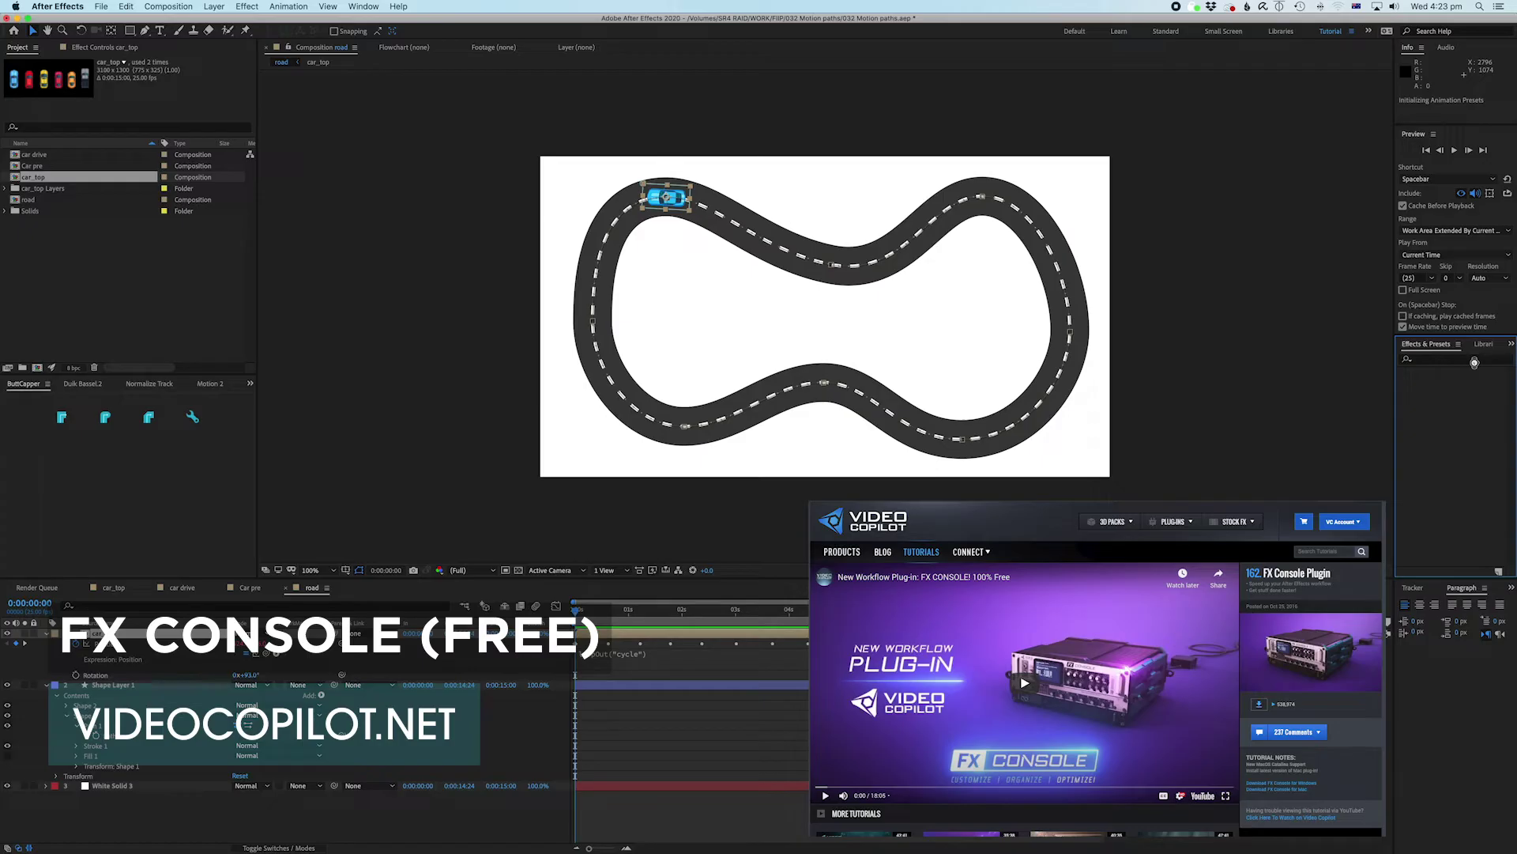
{"action": "left_click", "coordinate": [1446, 358]}
{"action": "type", "text": "drop"}
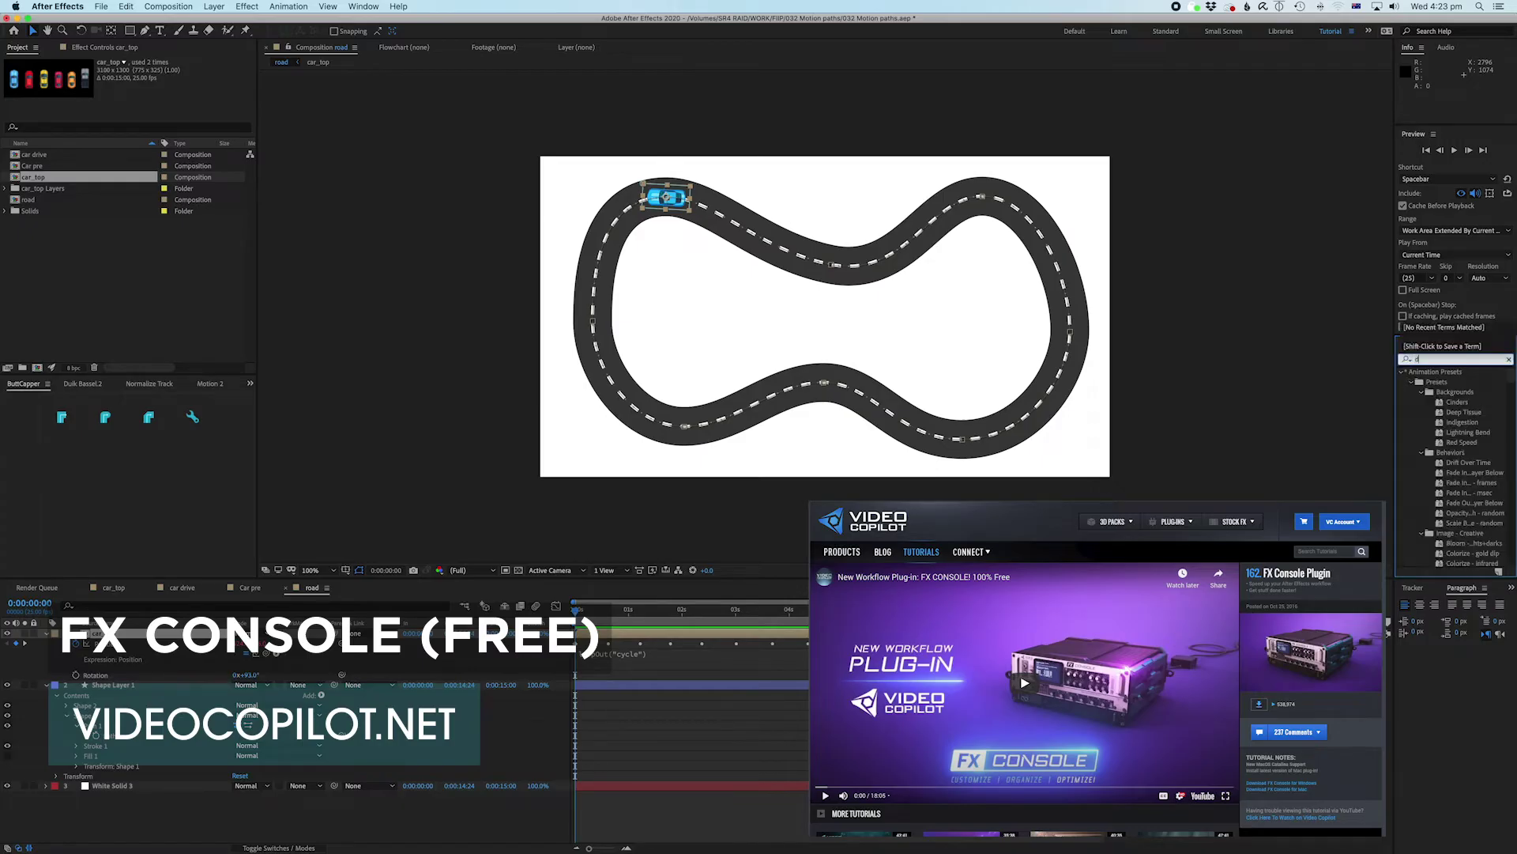
{"action": "left_click_drag", "start_coordinate": [1454, 513], "coordinate": [732, 639]}
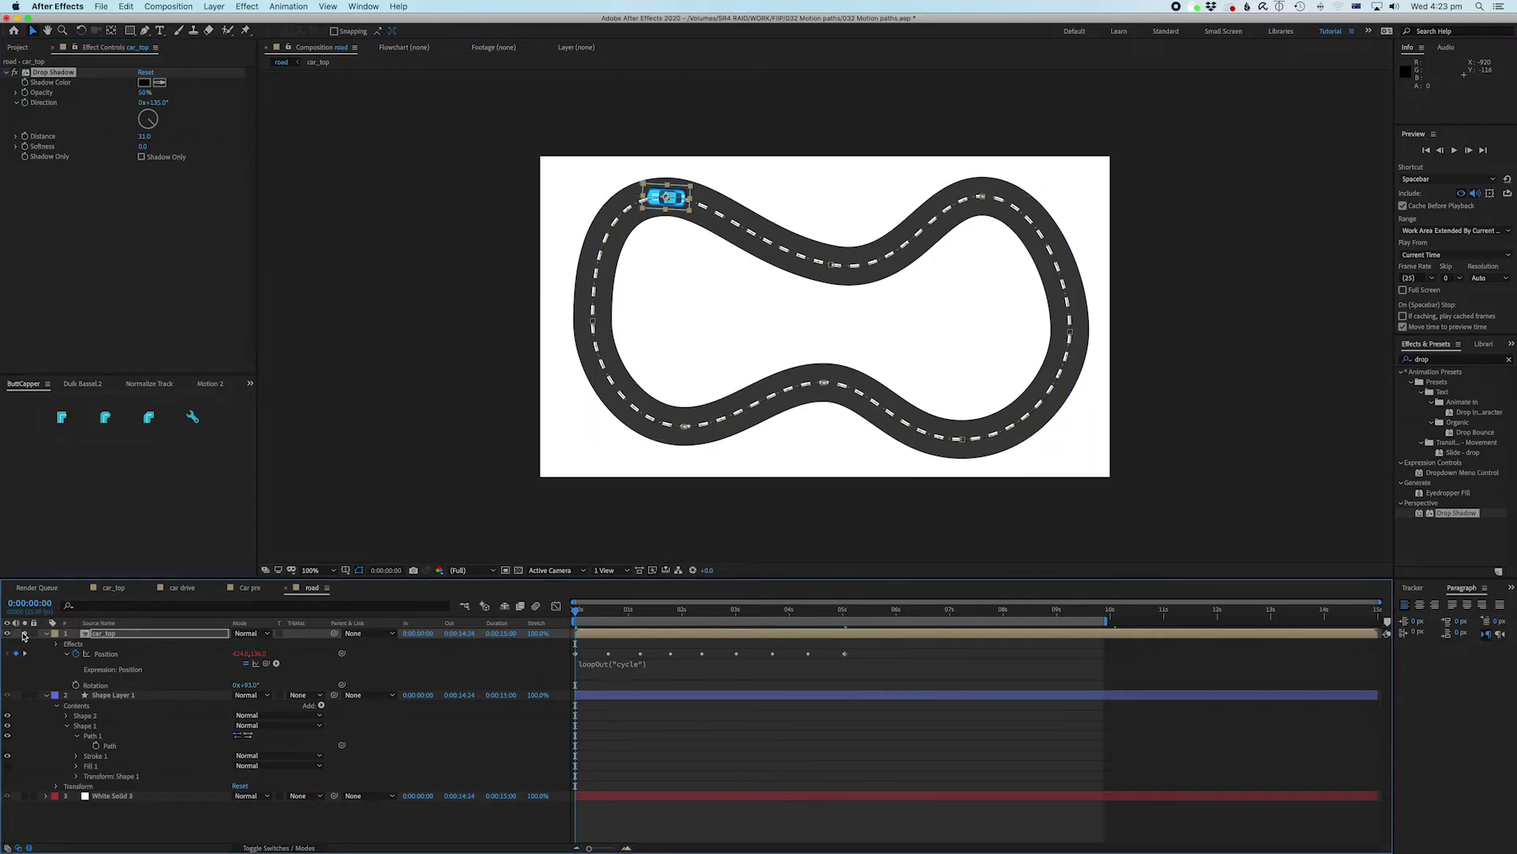
Step: Solo car_top and White Solid 3, then push the Drop Shadow farther from the car
{"action": "left_click", "coordinate": [25, 633]}
{"action": "left_click", "coordinate": [24, 796]}
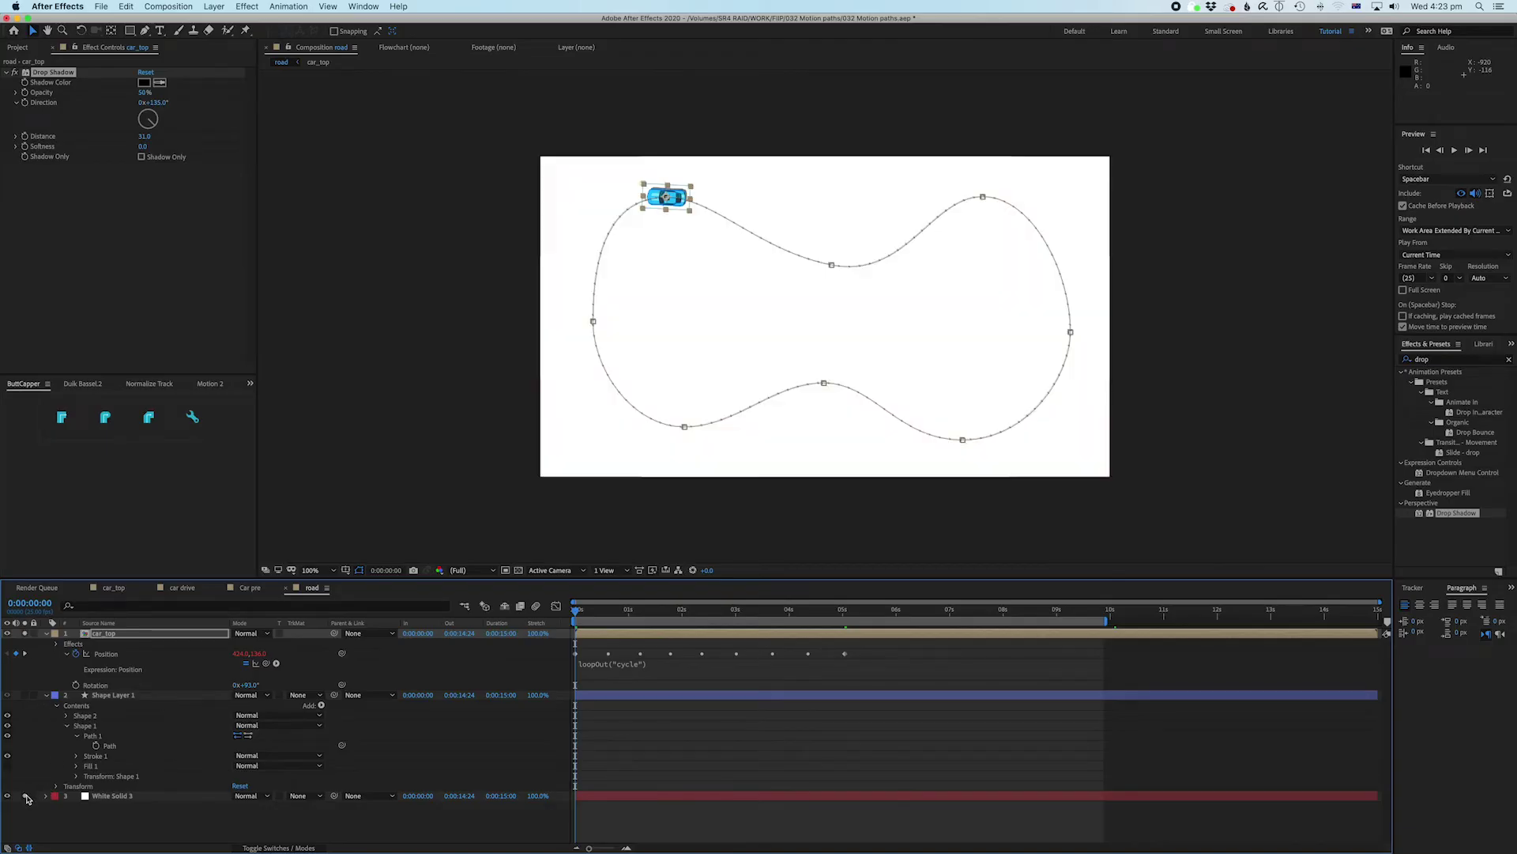
{"action": "left_click", "coordinate": [746, 664]}
{"action": "left_click", "coordinate": [672, 647]}
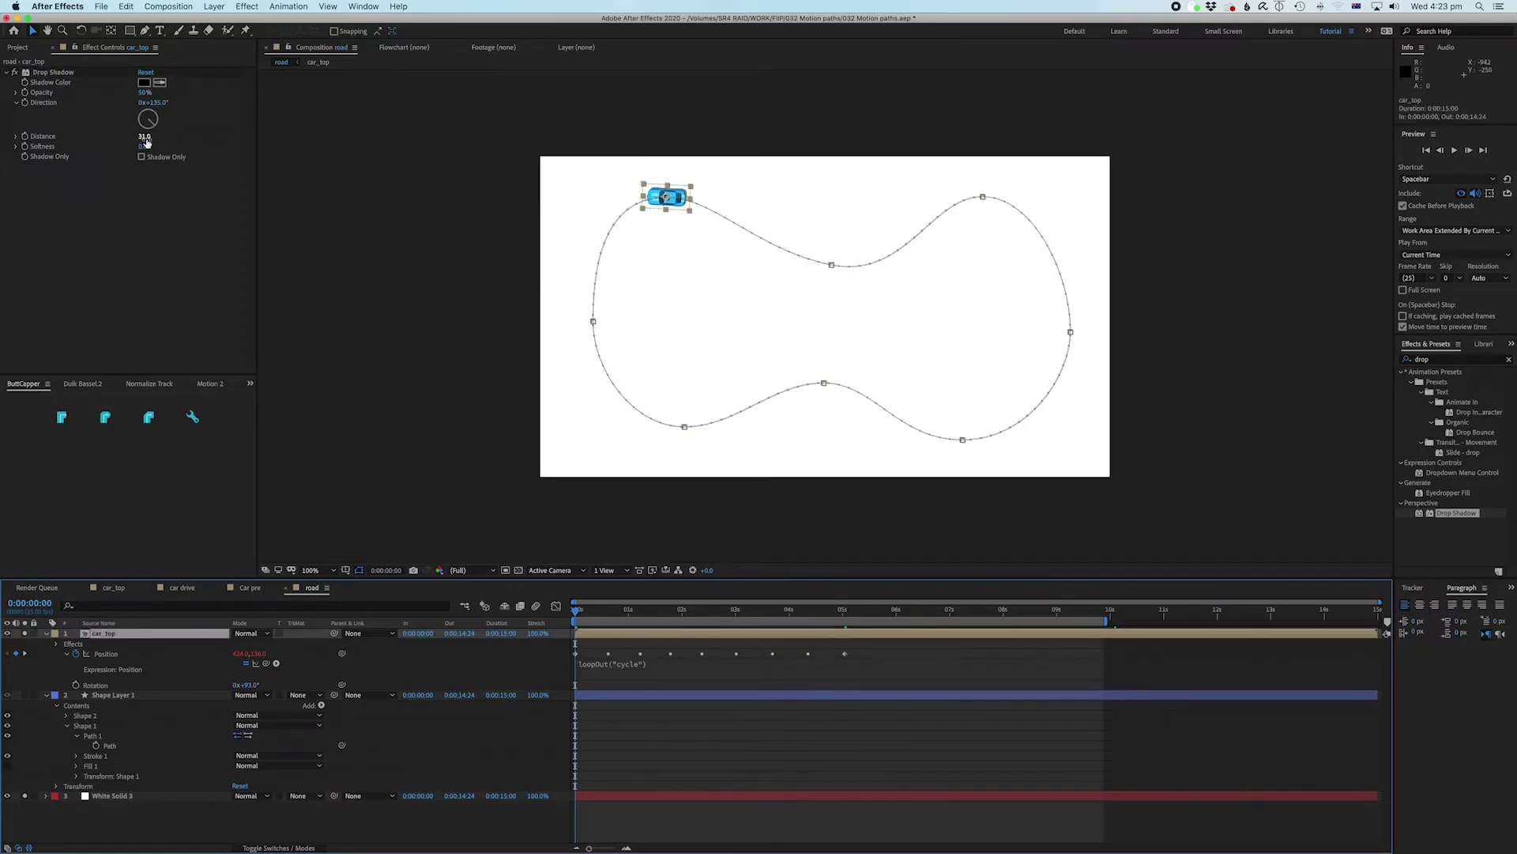
{"action": "left_click_drag", "start_coordinate": [144, 136], "coordinate": [133, 105]}
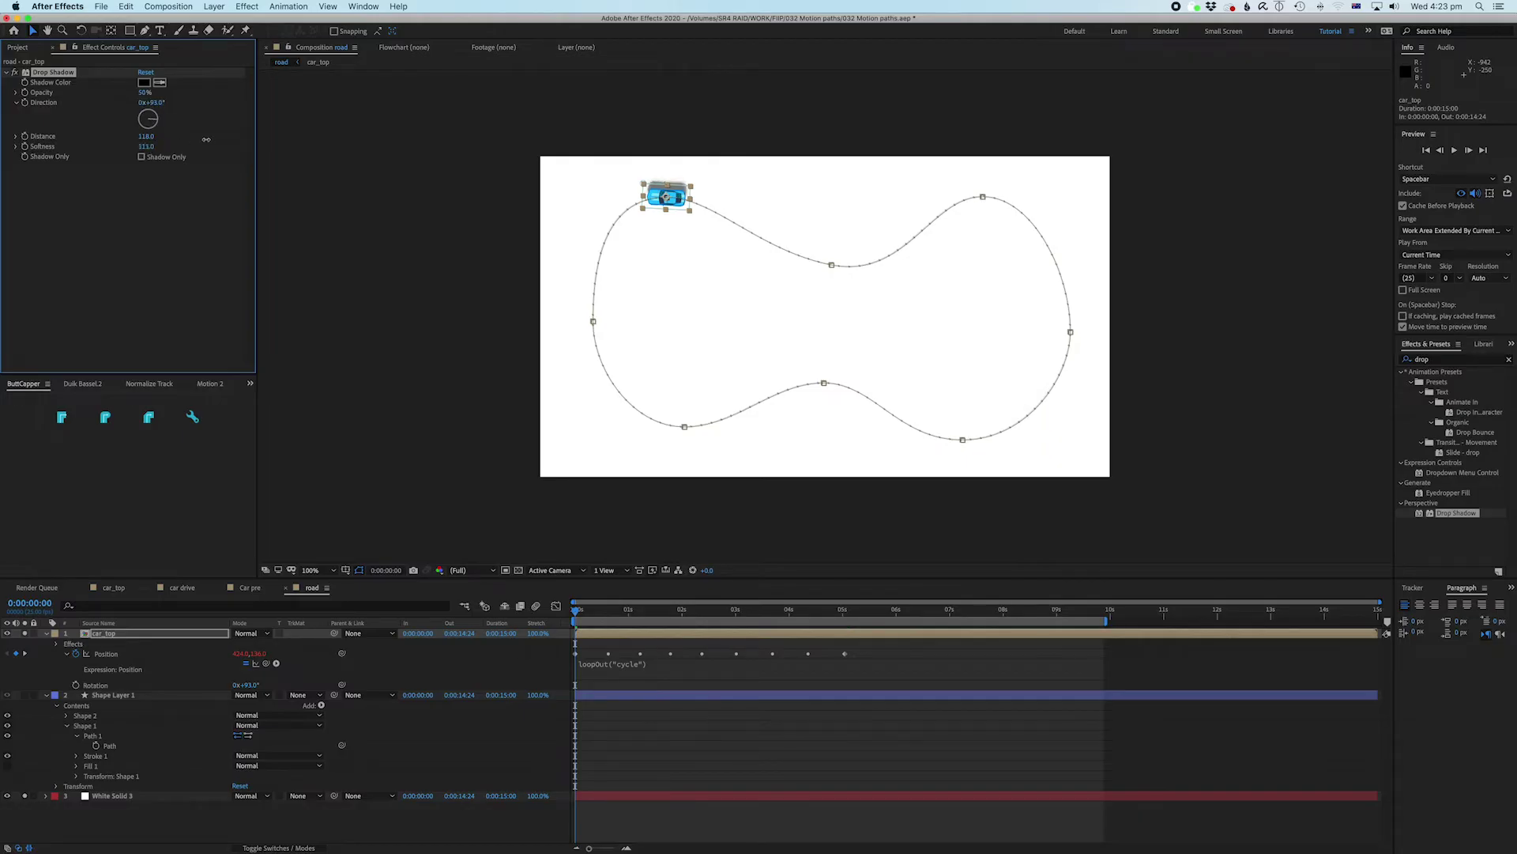
Step: Duplicate it as Drop Shadow 2 and make it softer (Distance 243, Softness 425)
{"action": "left_click", "coordinate": [70, 258]}
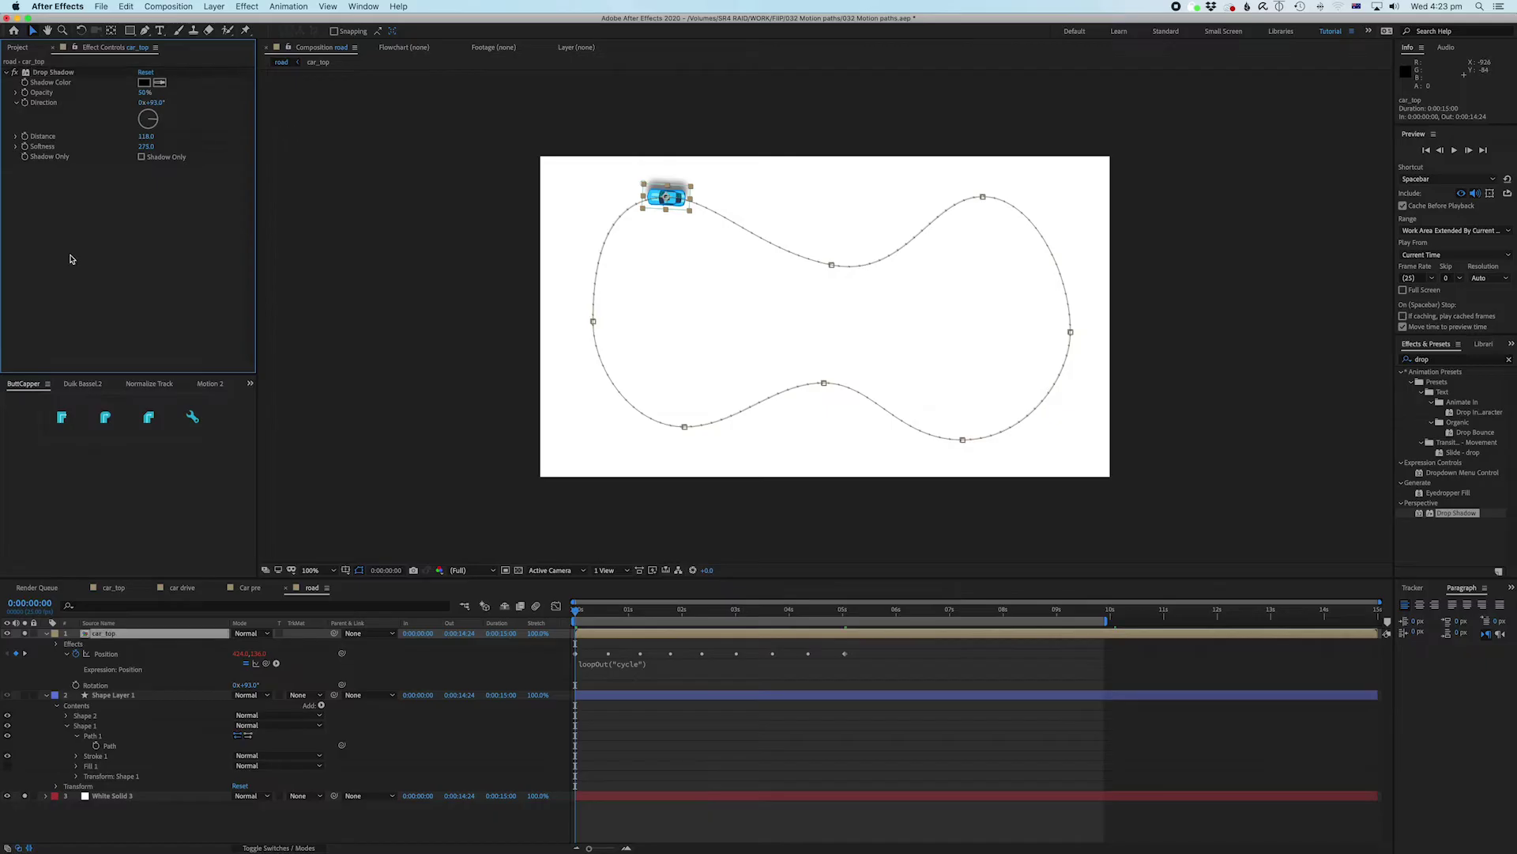
{"action": "left_click", "coordinate": [46, 73]}
{"action": "key", "text": "ctrl+d"}
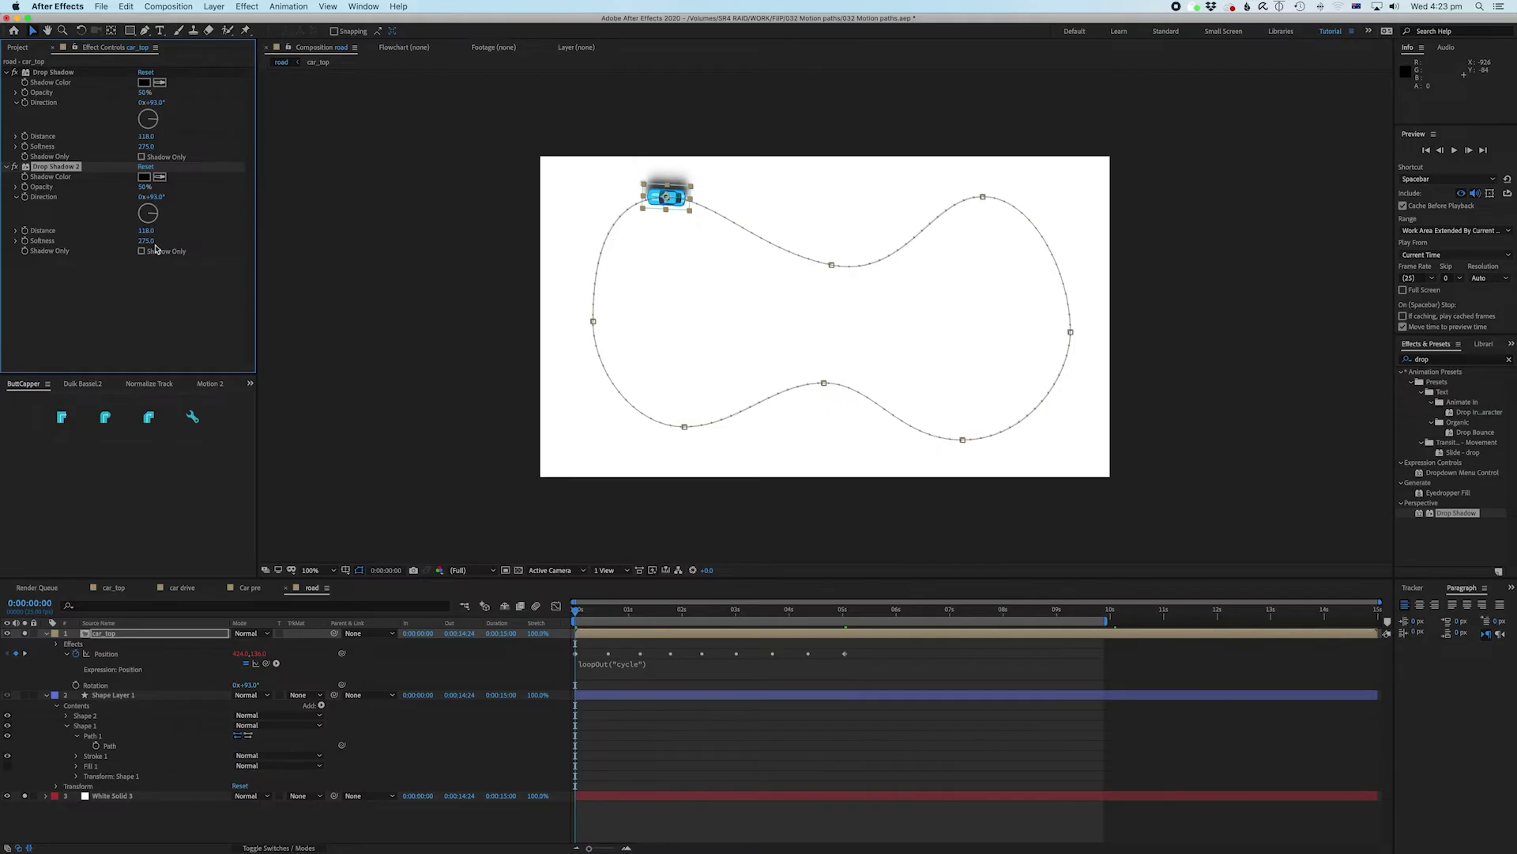
{"action": "left_click_drag", "start_coordinate": [150, 241], "coordinate": [203, 217]}
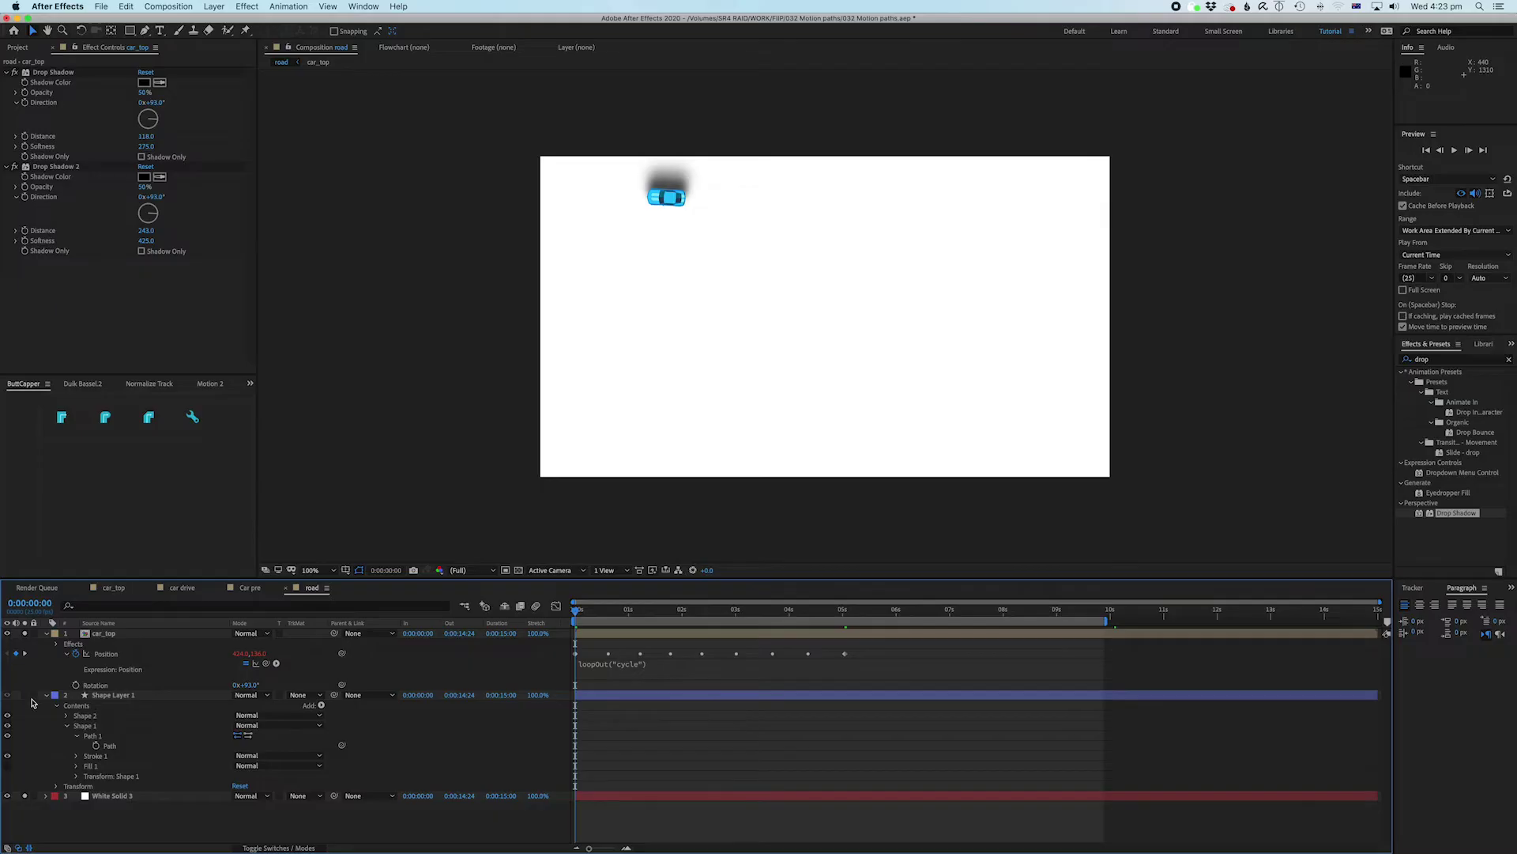
Step: Unsolo the layers and preview the car lapping with its double shadow
{"action": "left_click", "coordinate": [24, 796]}
{"action": "left_click", "coordinate": [25, 633]}
{"action": "key", "text": "space"}
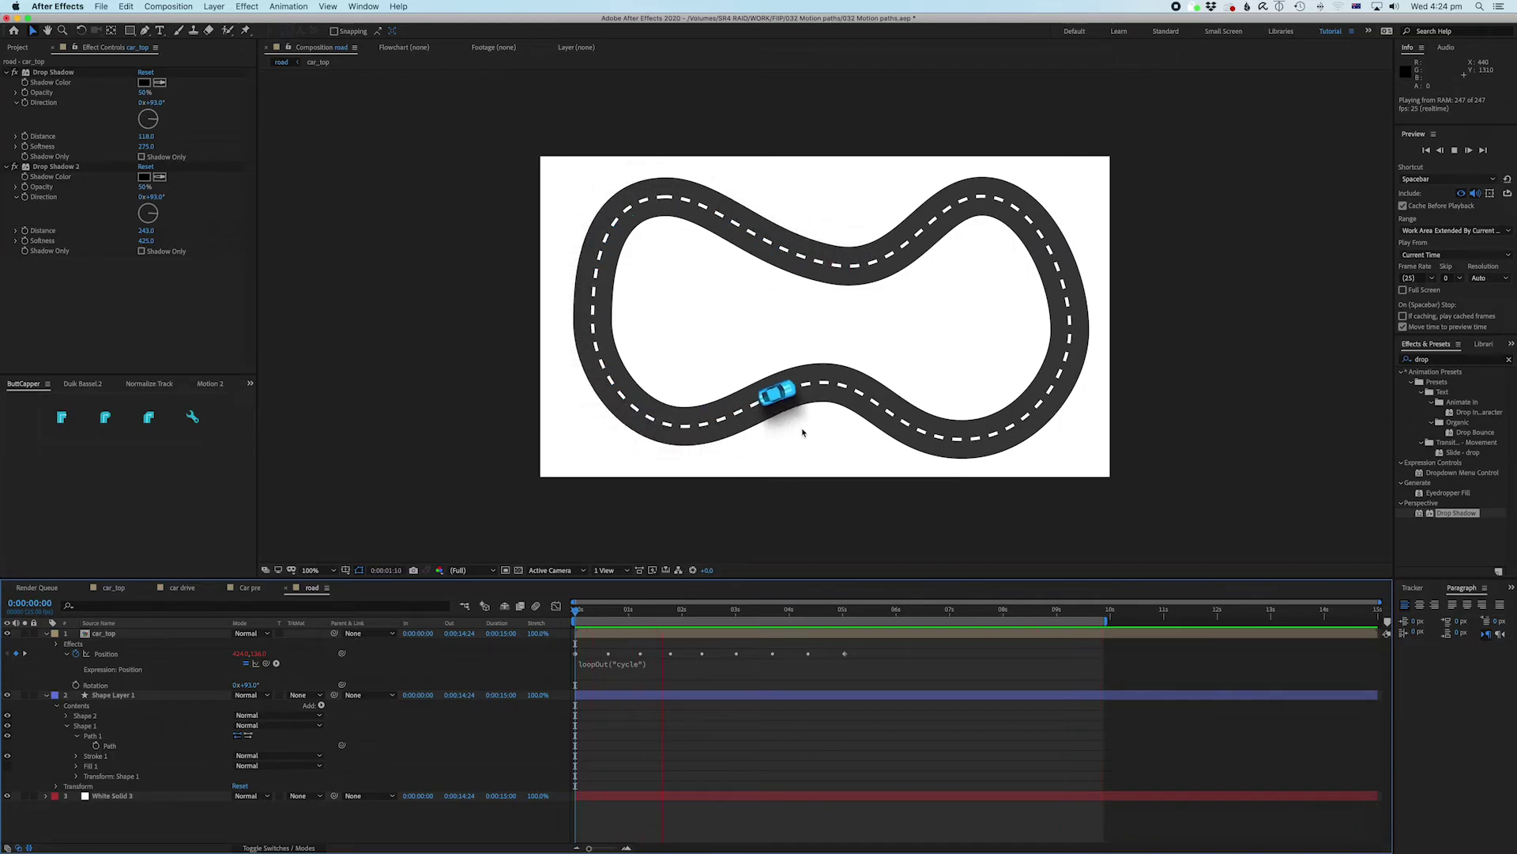
{"action": "key", "text": "space"}
Step: Delete both Drop Shadow and Drop Shadow 2 from car_top
{"action": "left_click", "coordinate": [632, 634]}
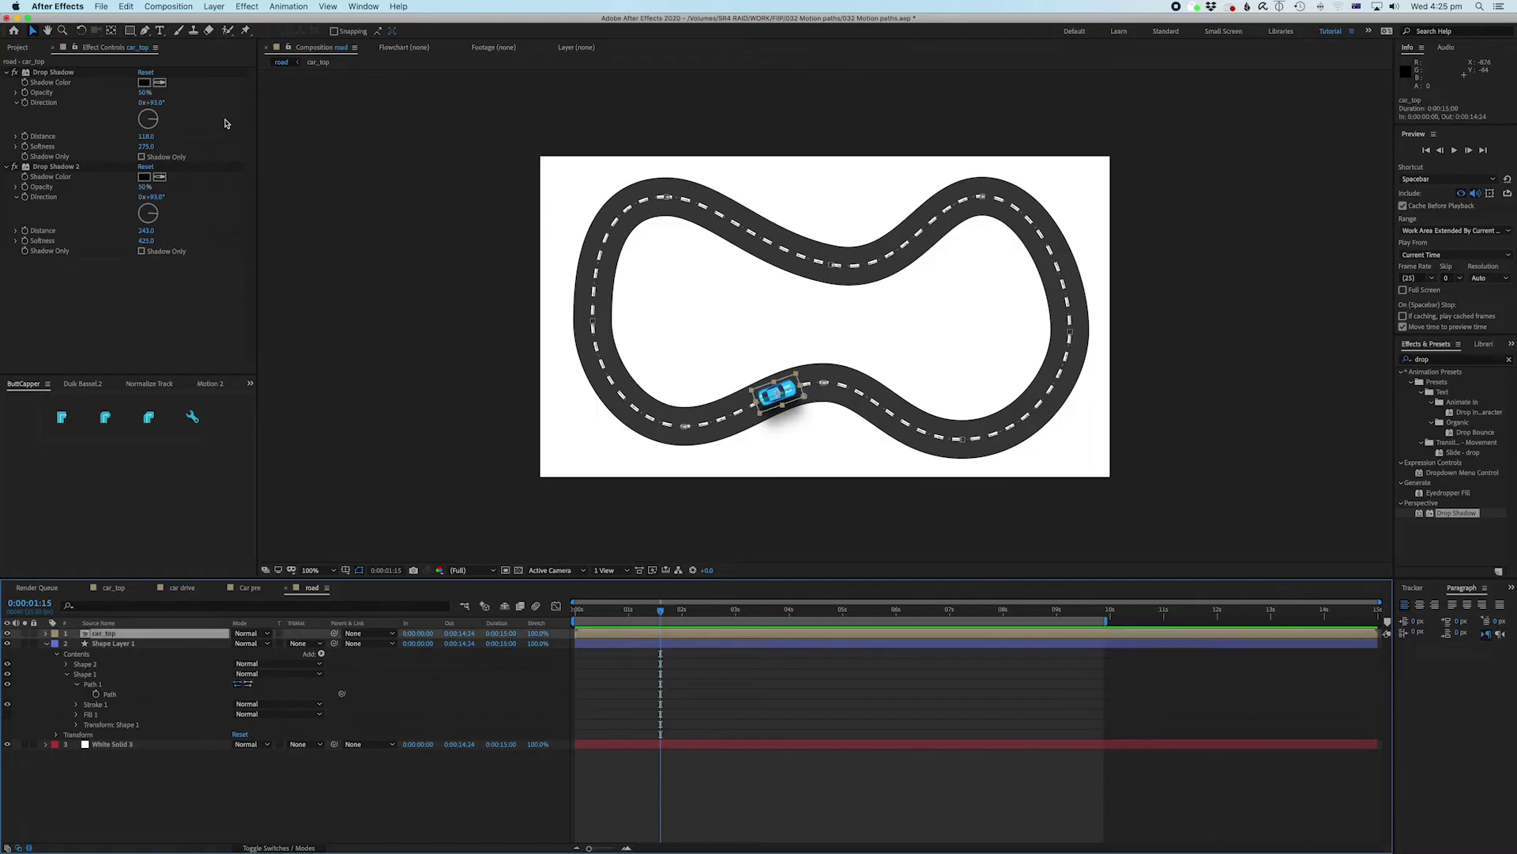
{"action": "left_click", "coordinate": [53, 74]}
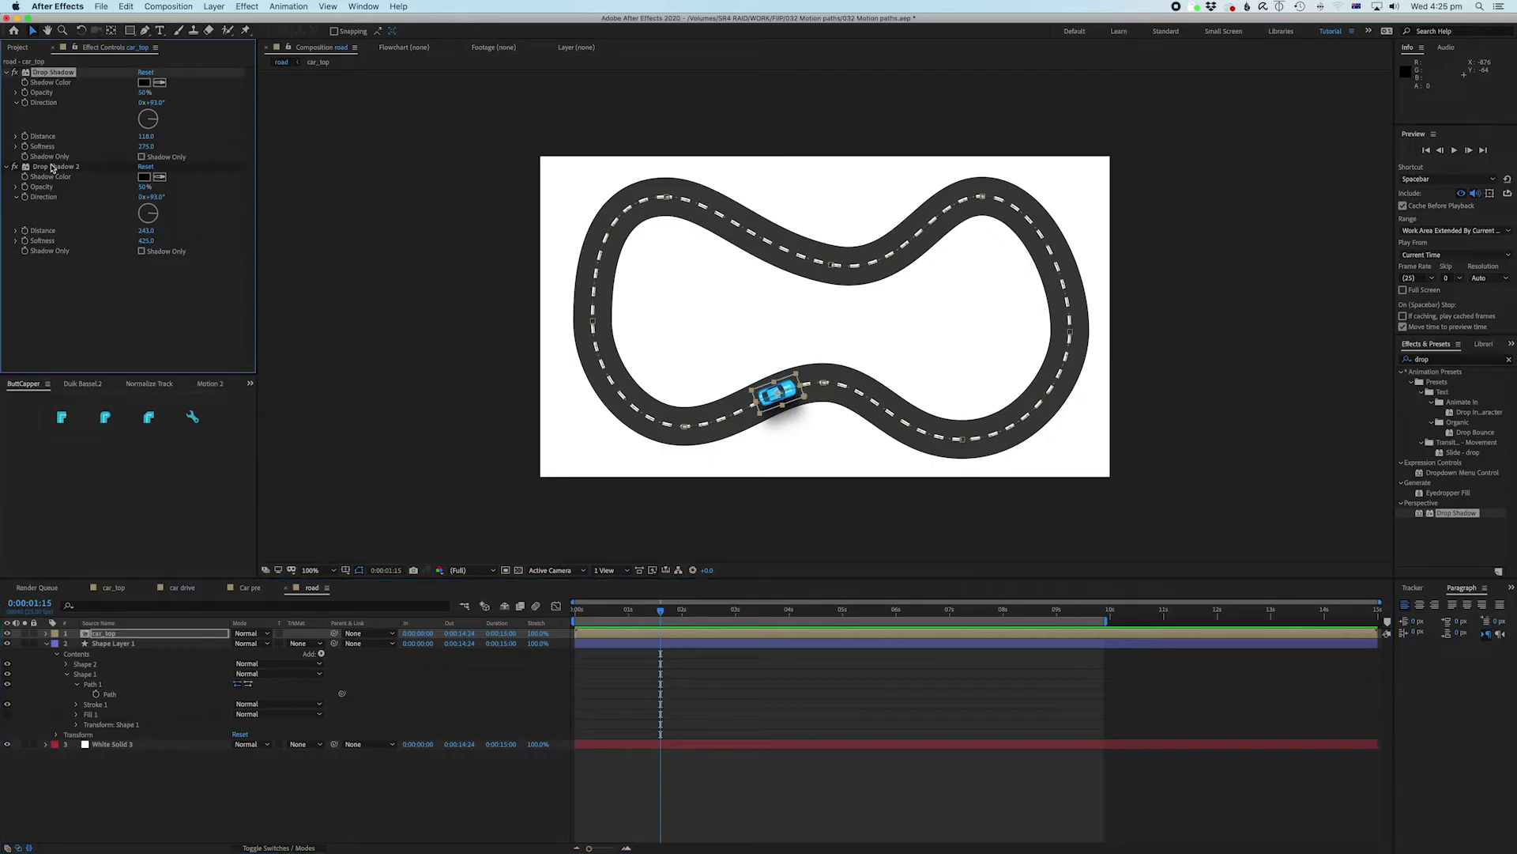
{"action": "left_click", "coordinate": [53, 168], "text": "shift"}
{"action": "key", "text": "Delete"}
{"action": "left_click", "coordinate": [586, 652]}
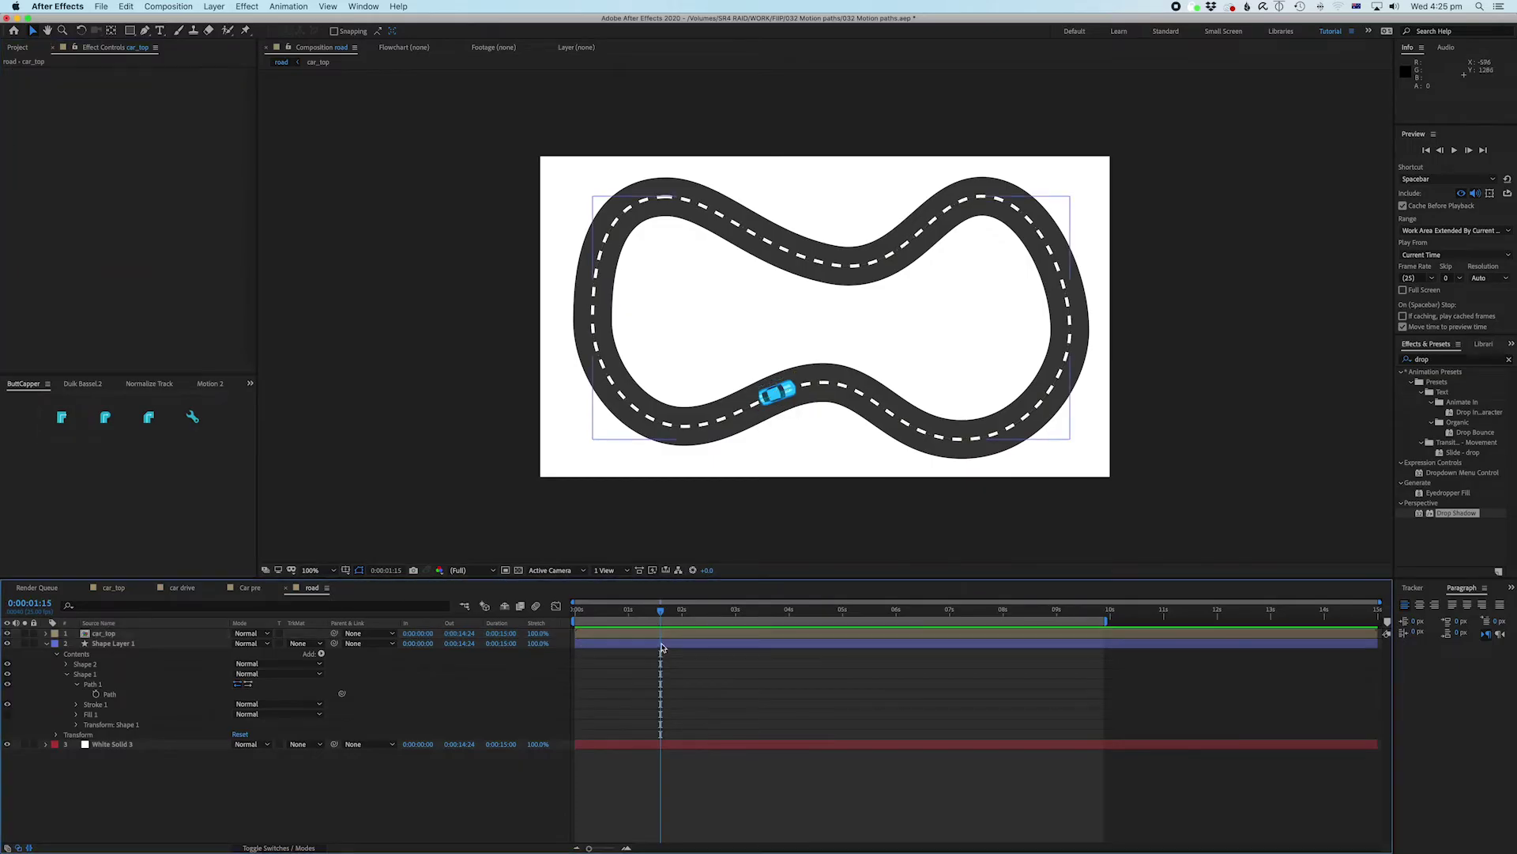
{"action": "right_click", "coordinate": [665, 633]}
{"action": "left_click", "coordinate": [622, 632]}
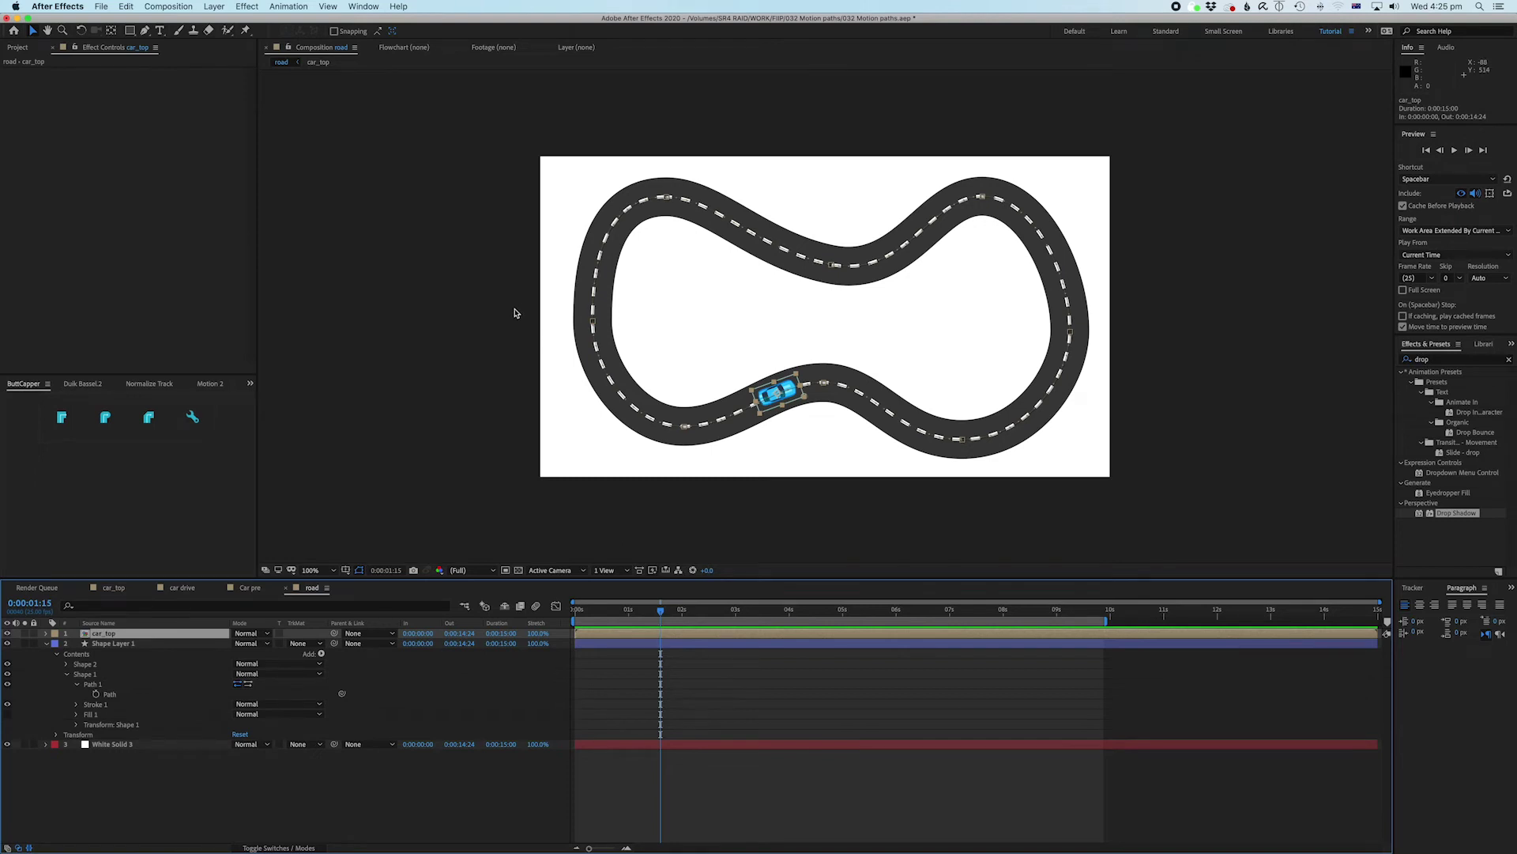
Step: Pre-compose car_top into a new composition named 'car top', moving all attributes
{"action": "key", "text": "super+shift+c"}
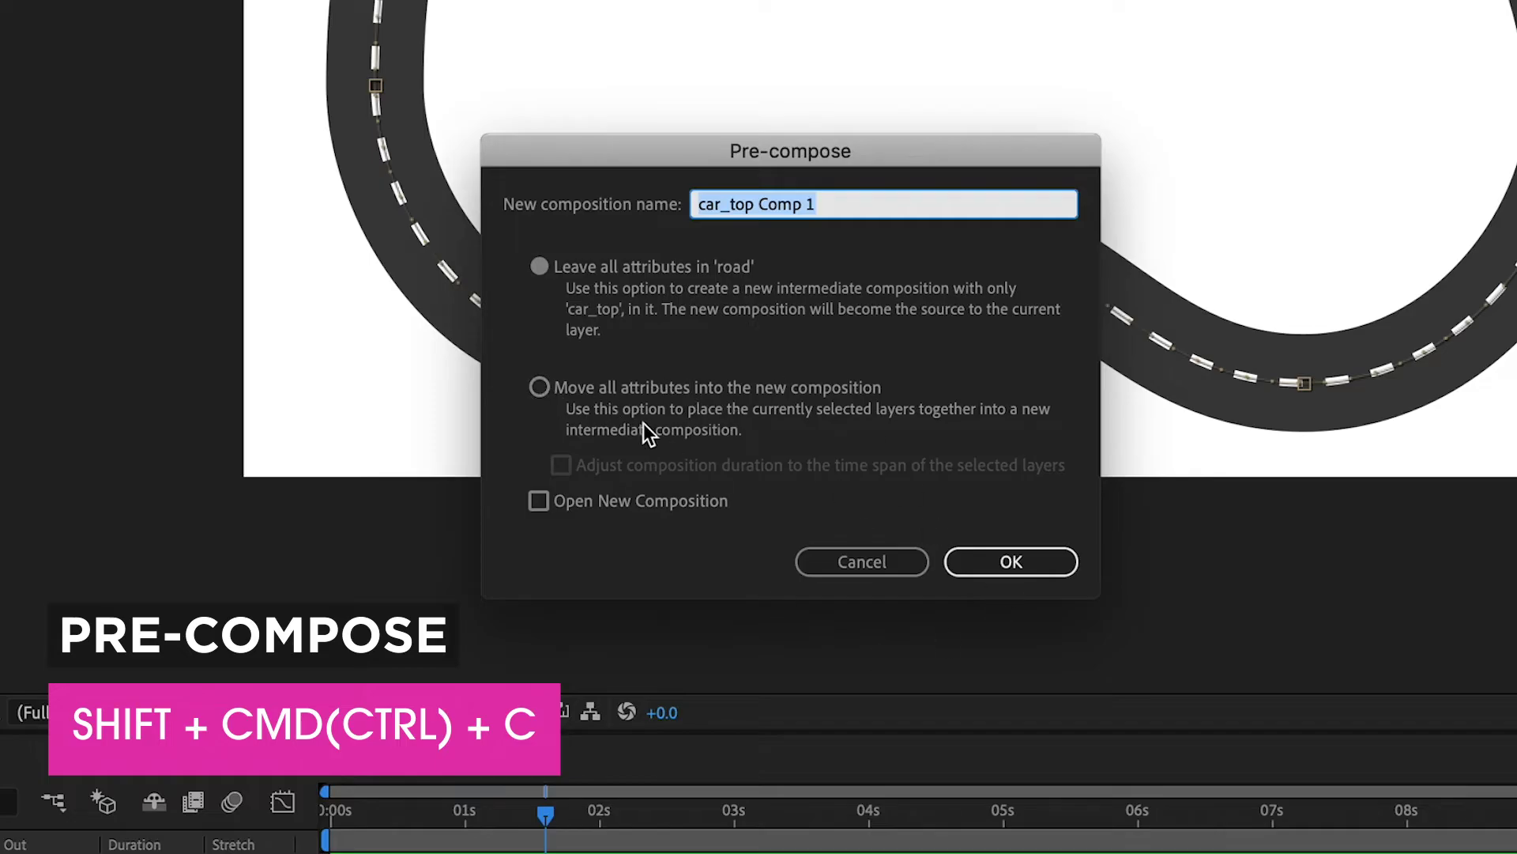
{"action": "left_click", "coordinate": [635, 386]}
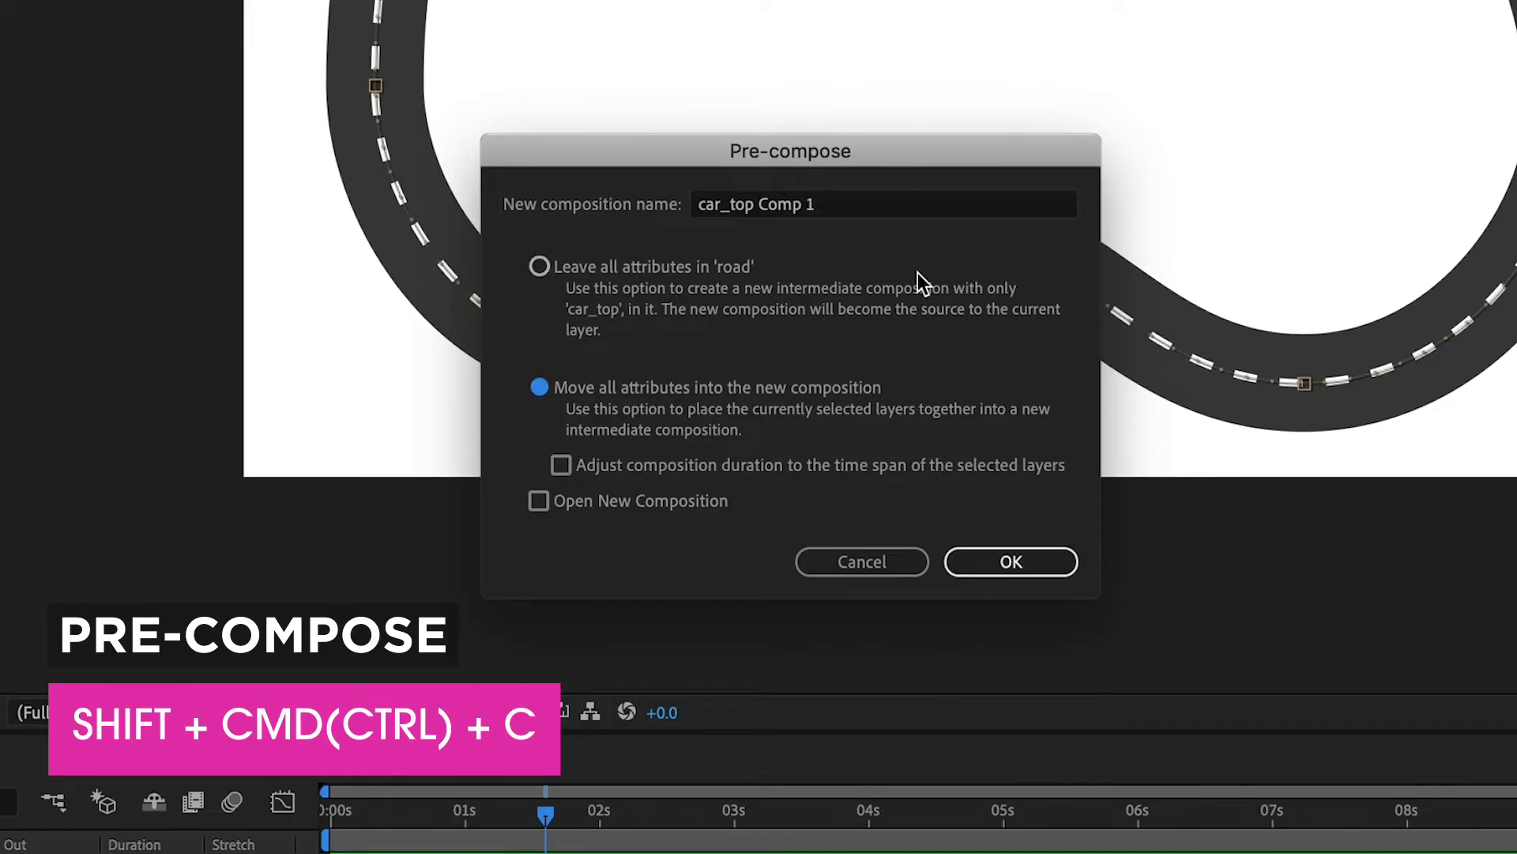
{"action": "left_click", "coordinate": [866, 210]}
{"action": "type", "text": "car top"}
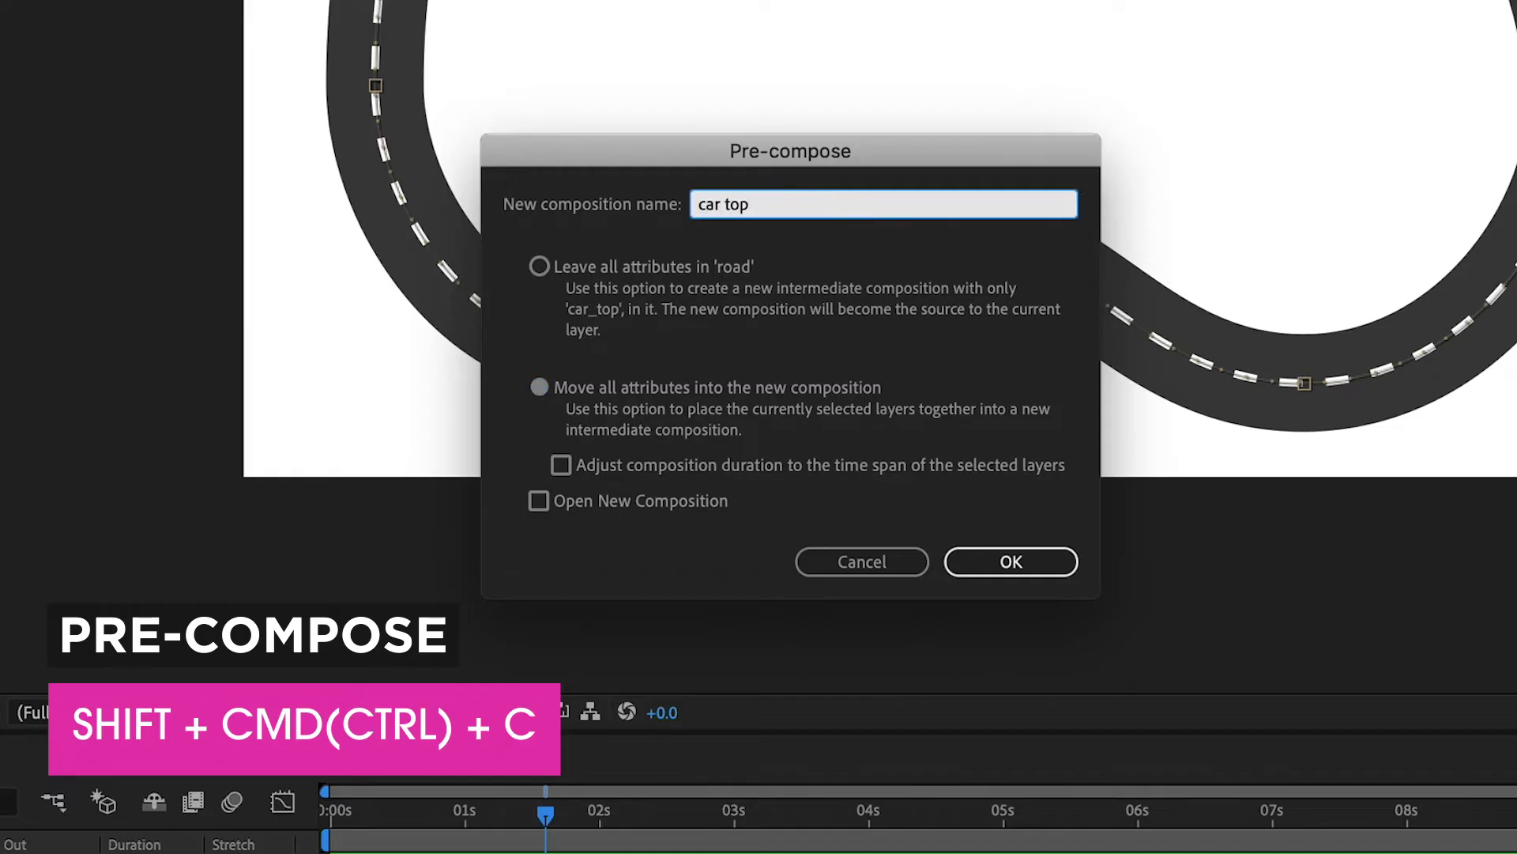
{"action": "key", "text": "Return"}
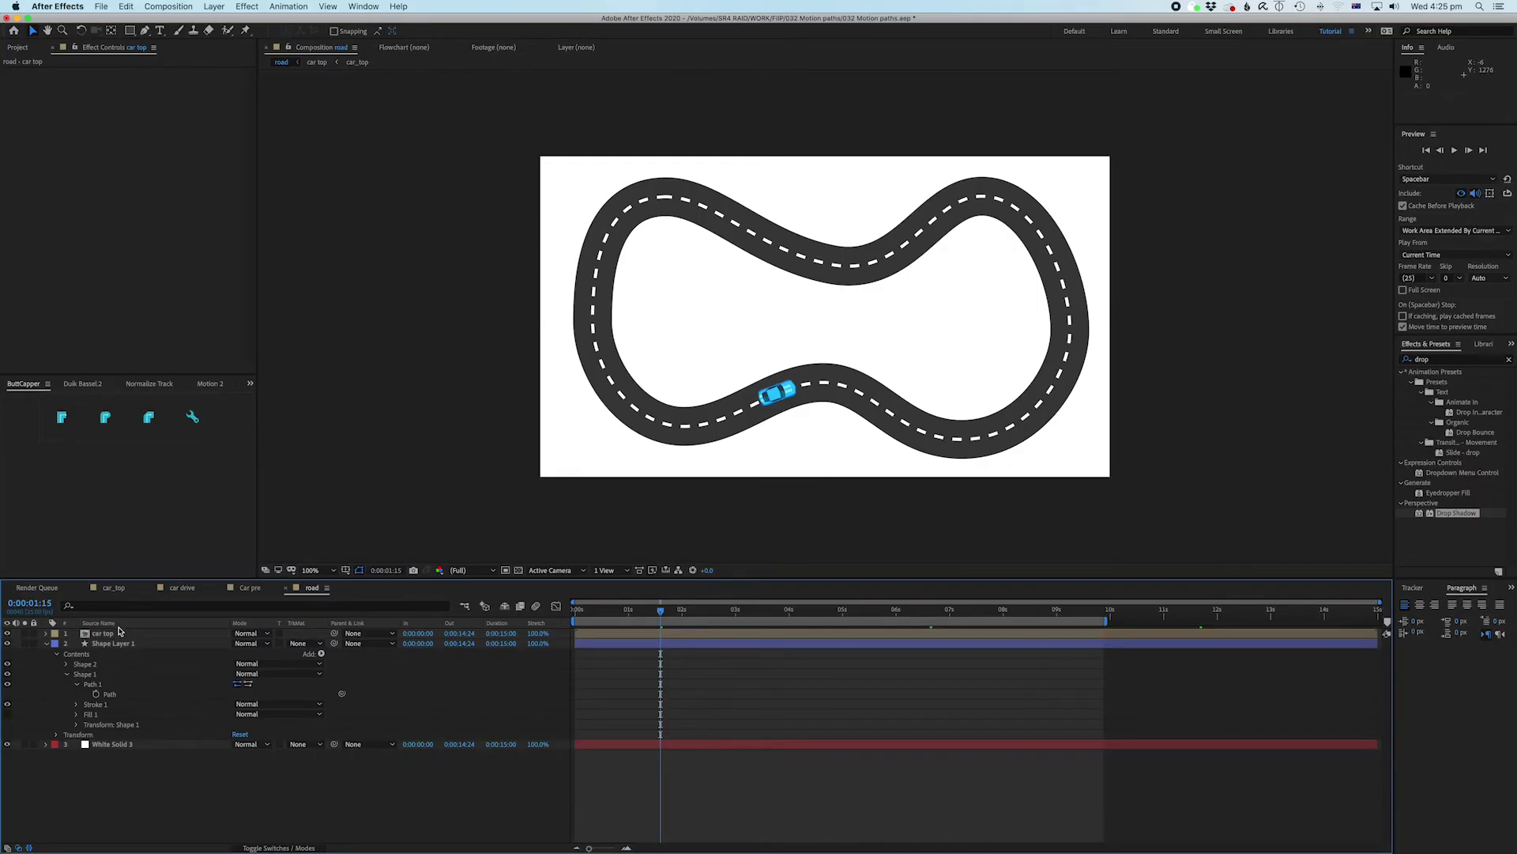
Step: Paste the two drop shadows onto car top, hide the road layer, and pull the shadows closer
{"action": "left_click", "coordinate": [118, 633]}
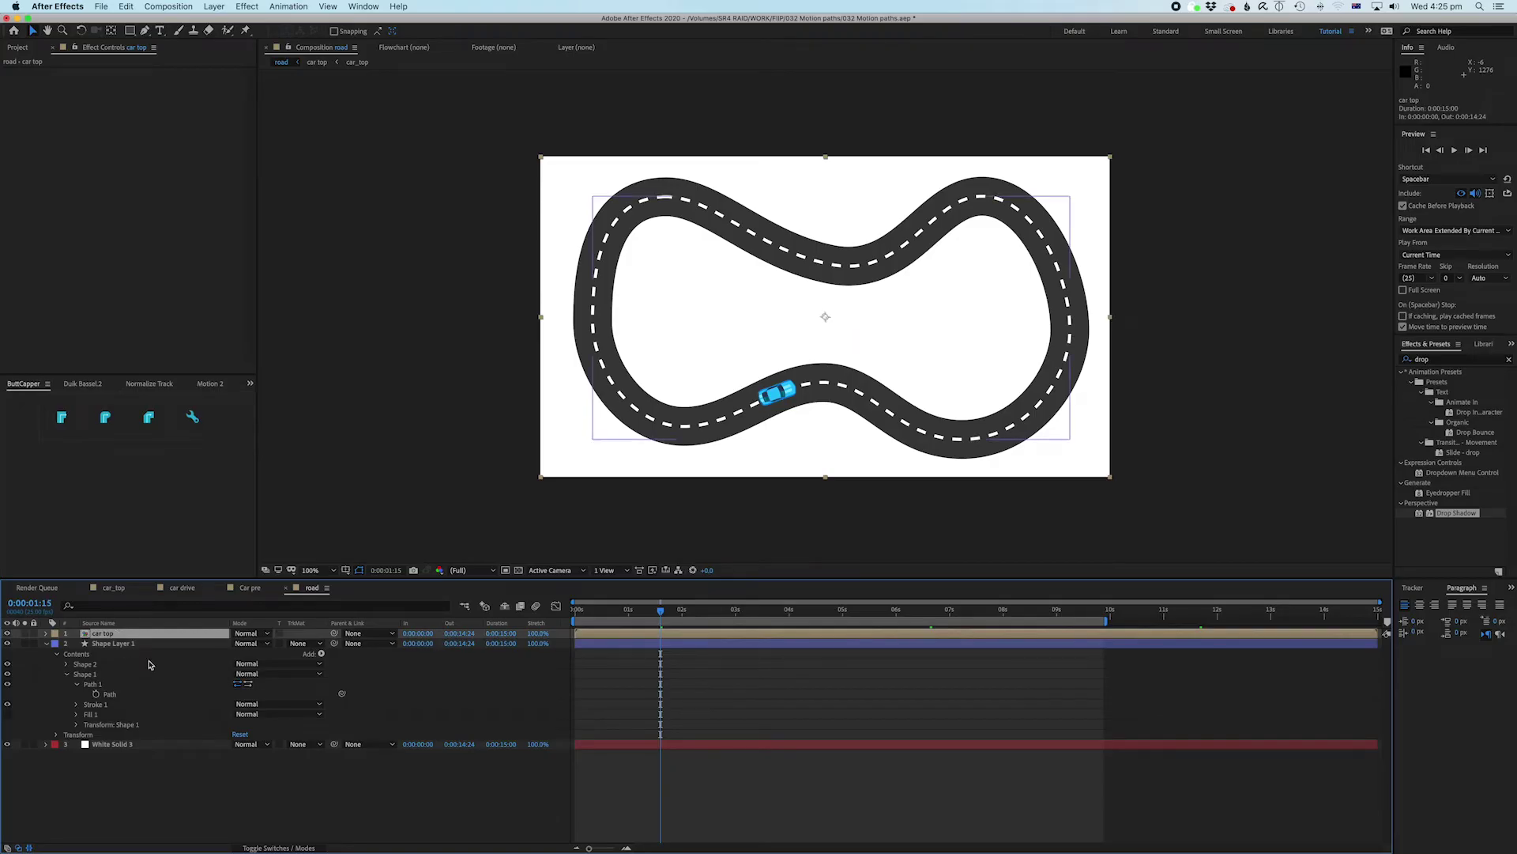
{"action": "key", "text": "ctrl+v"}
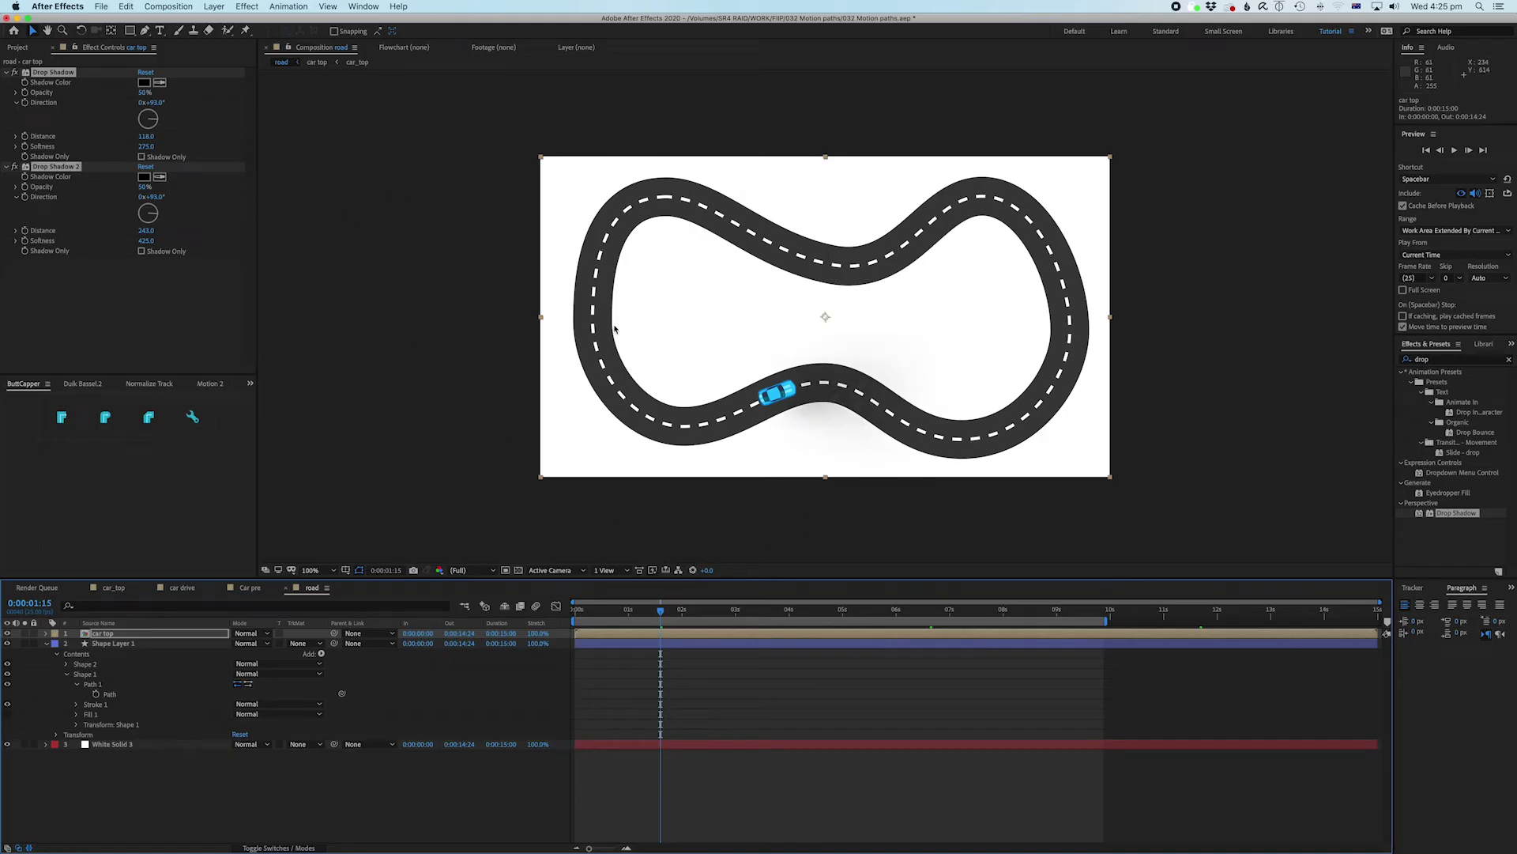
{"action": "left_click", "coordinate": [8, 644]}
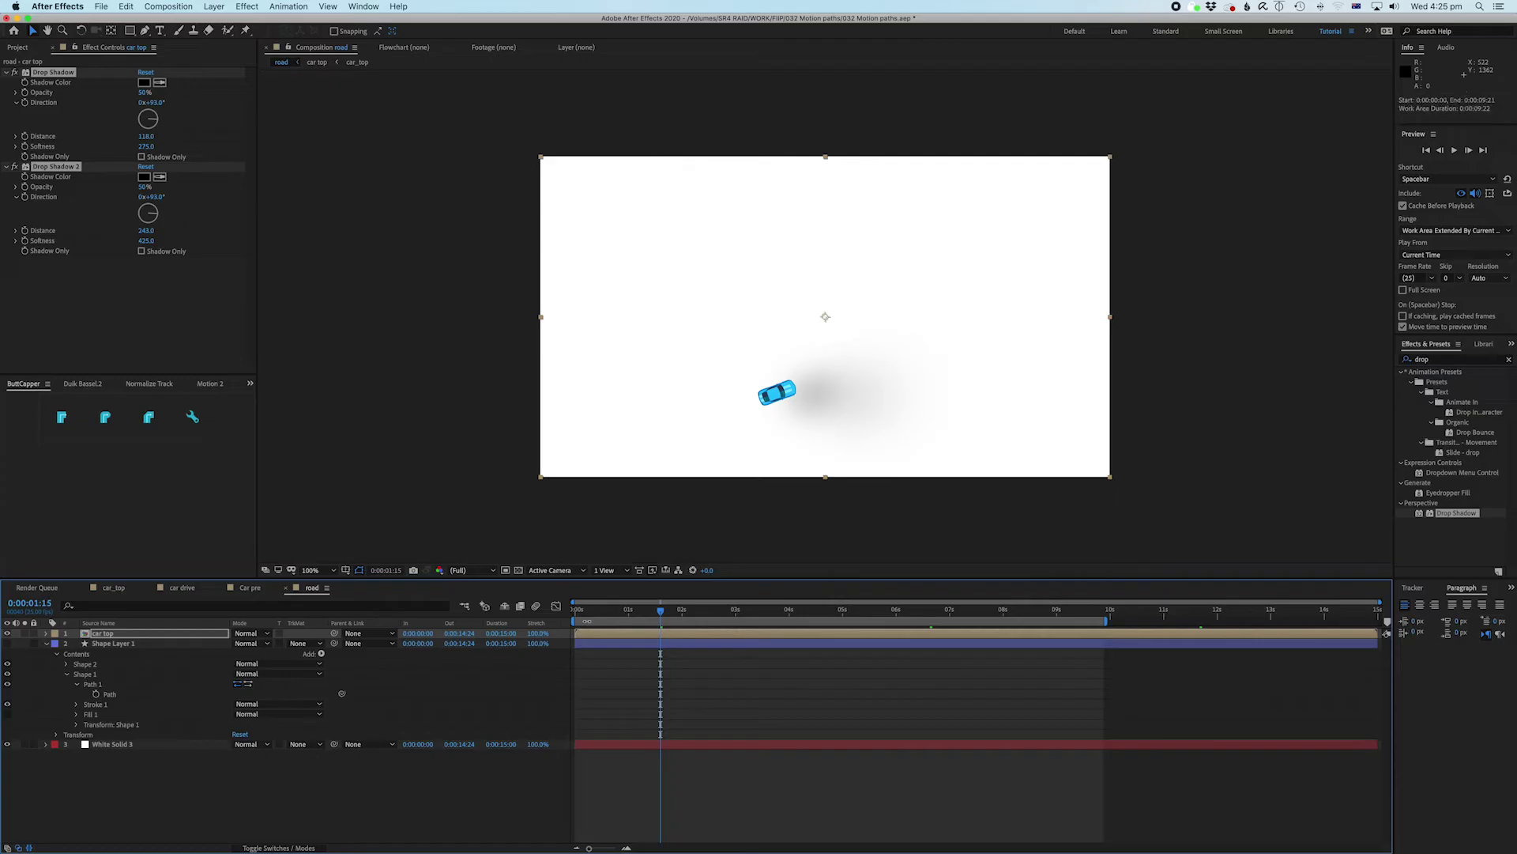
{"action": "mouse_move", "coordinate": [600, 620]}
{"action": "left_mouse_down"}
{"action": "mouse_move", "coordinate": [681, 610]}
{"action": "mouse_move", "coordinate": [613, 610]}
{"action": "left_mouse_up"}
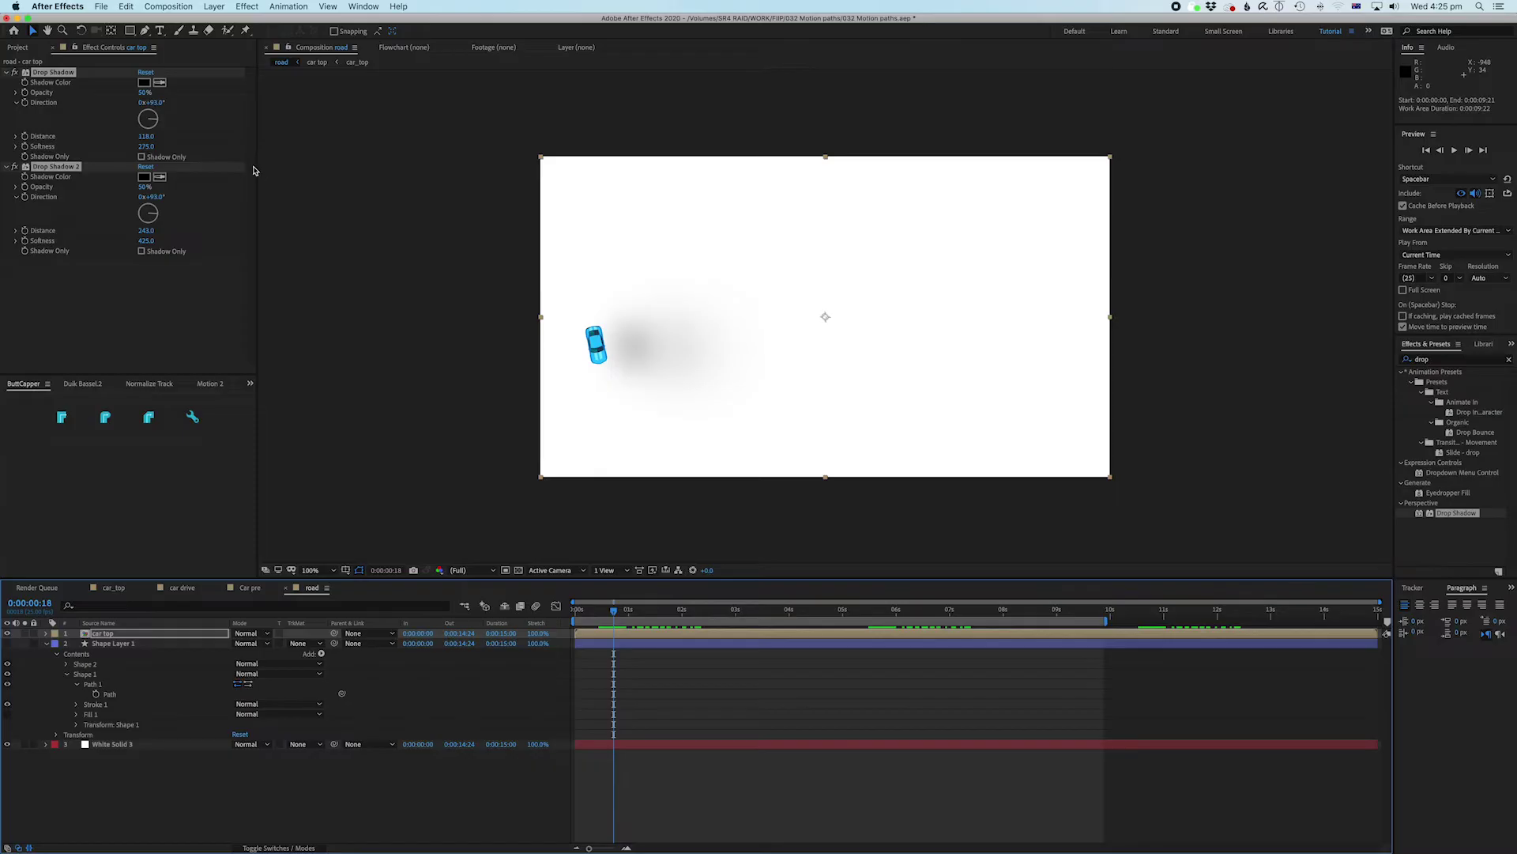
{"action": "left_click_drag", "start_coordinate": [147, 146], "coordinate": [105, 138]}
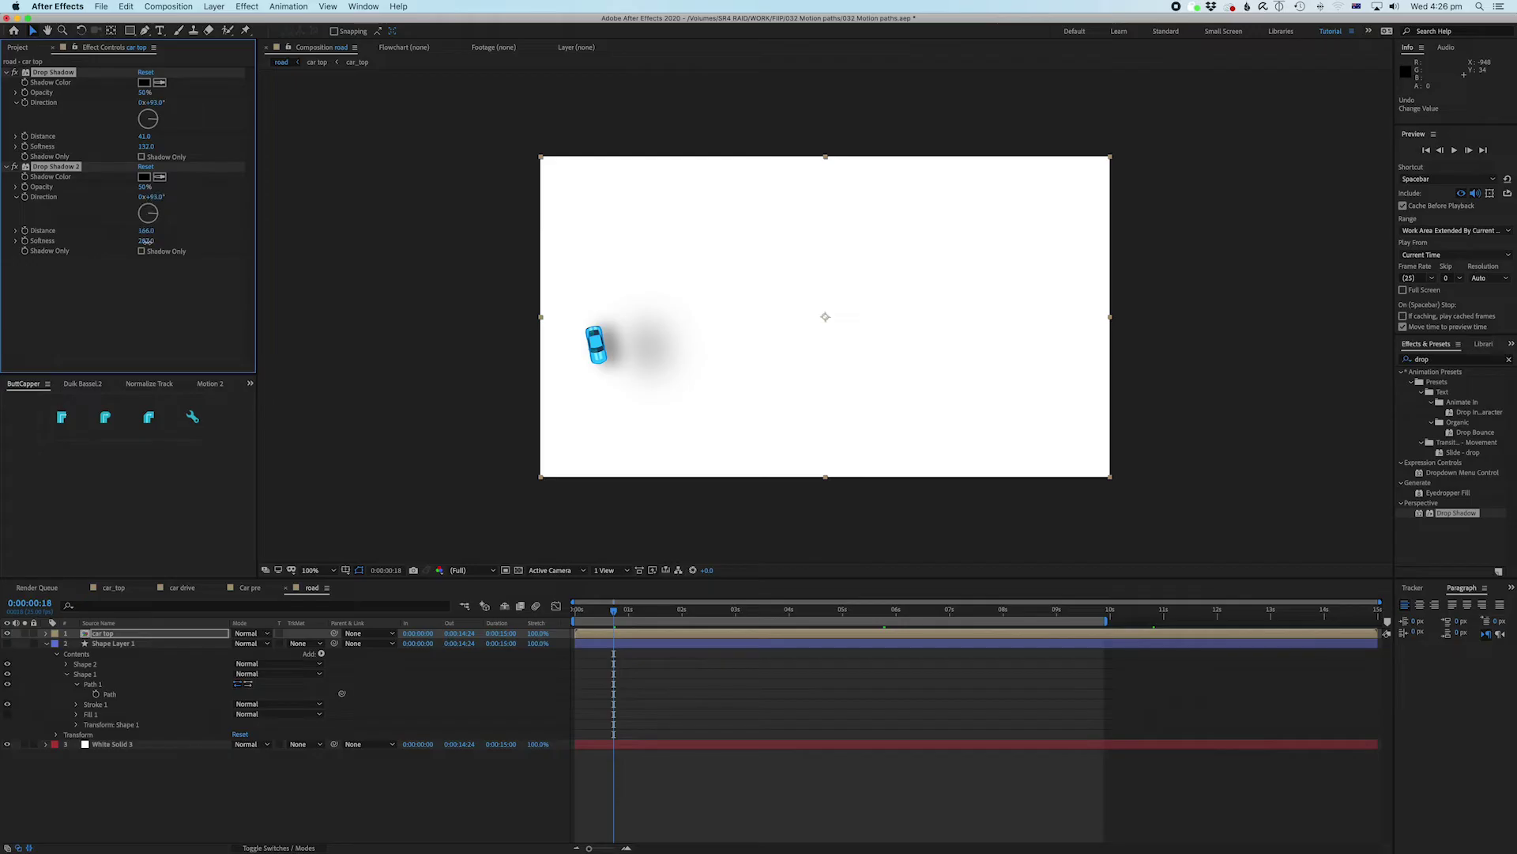
{"action": "left_click_drag", "start_coordinate": [145, 230], "coordinate": [100, 228]}
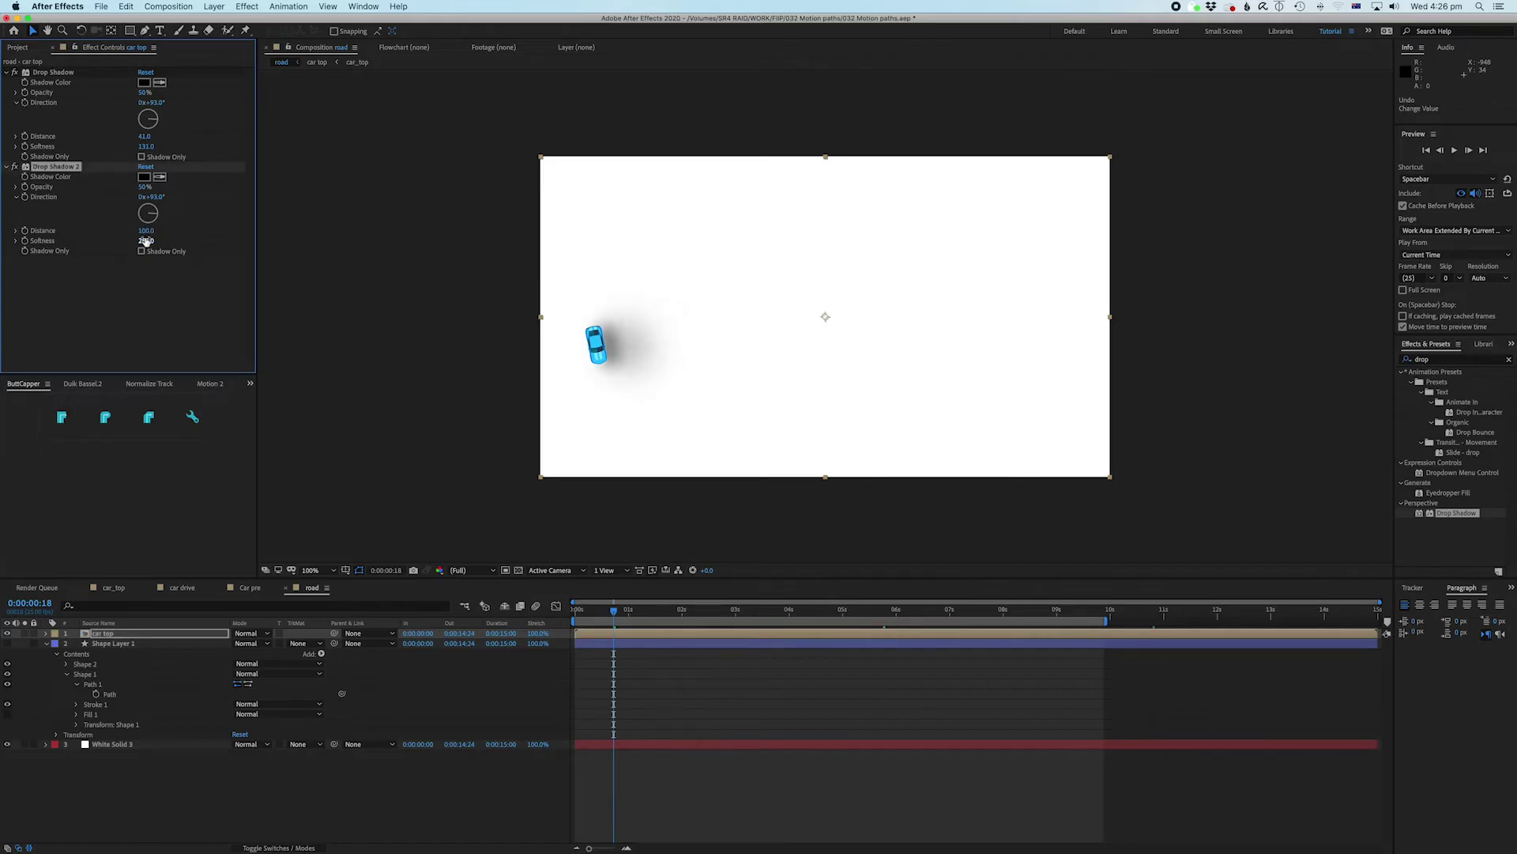
Step: Add Drop Shadow 3 and fine-tune all three shadows, Drop Shadow 3 at Distance 96
{"action": "key", "text": "super+d"}
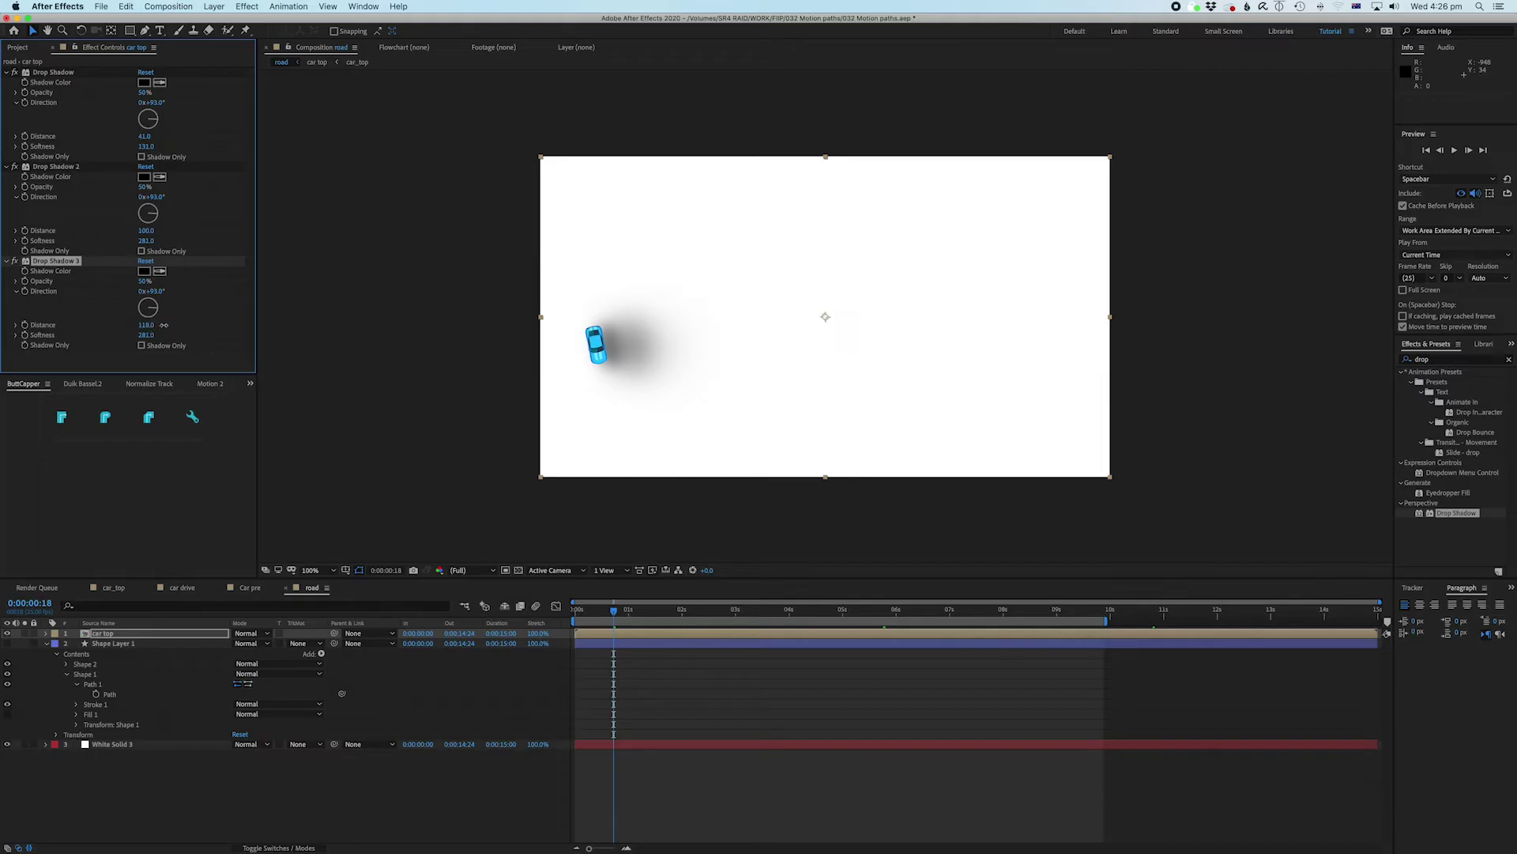
{"action": "left_click_drag", "start_coordinate": [164, 324], "coordinate": [182, 322]}
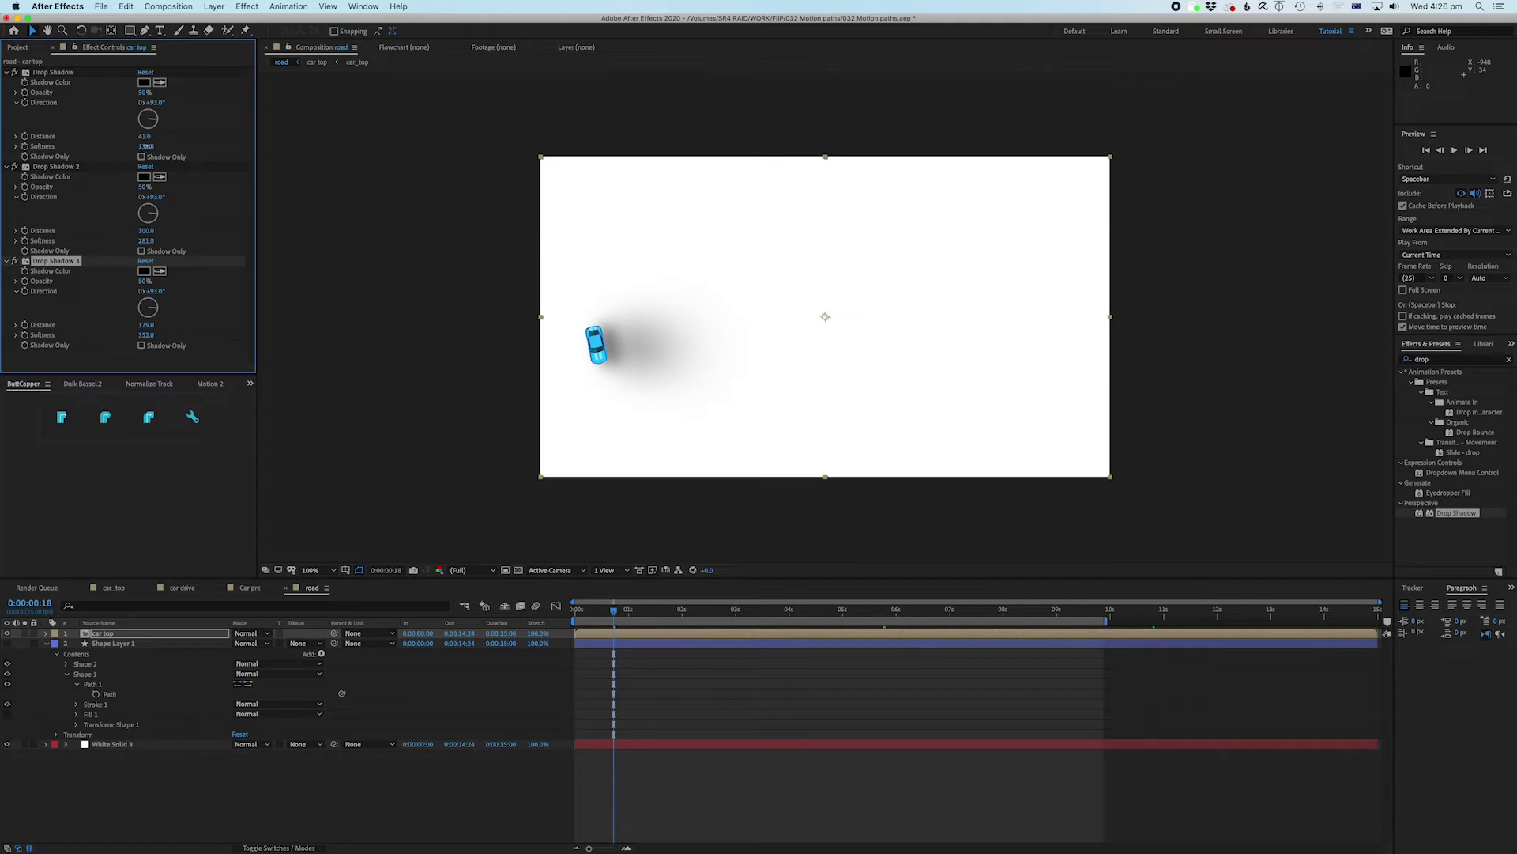
{"action": "left_click_drag", "start_coordinate": [146, 147], "coordinate": [148, 147]}
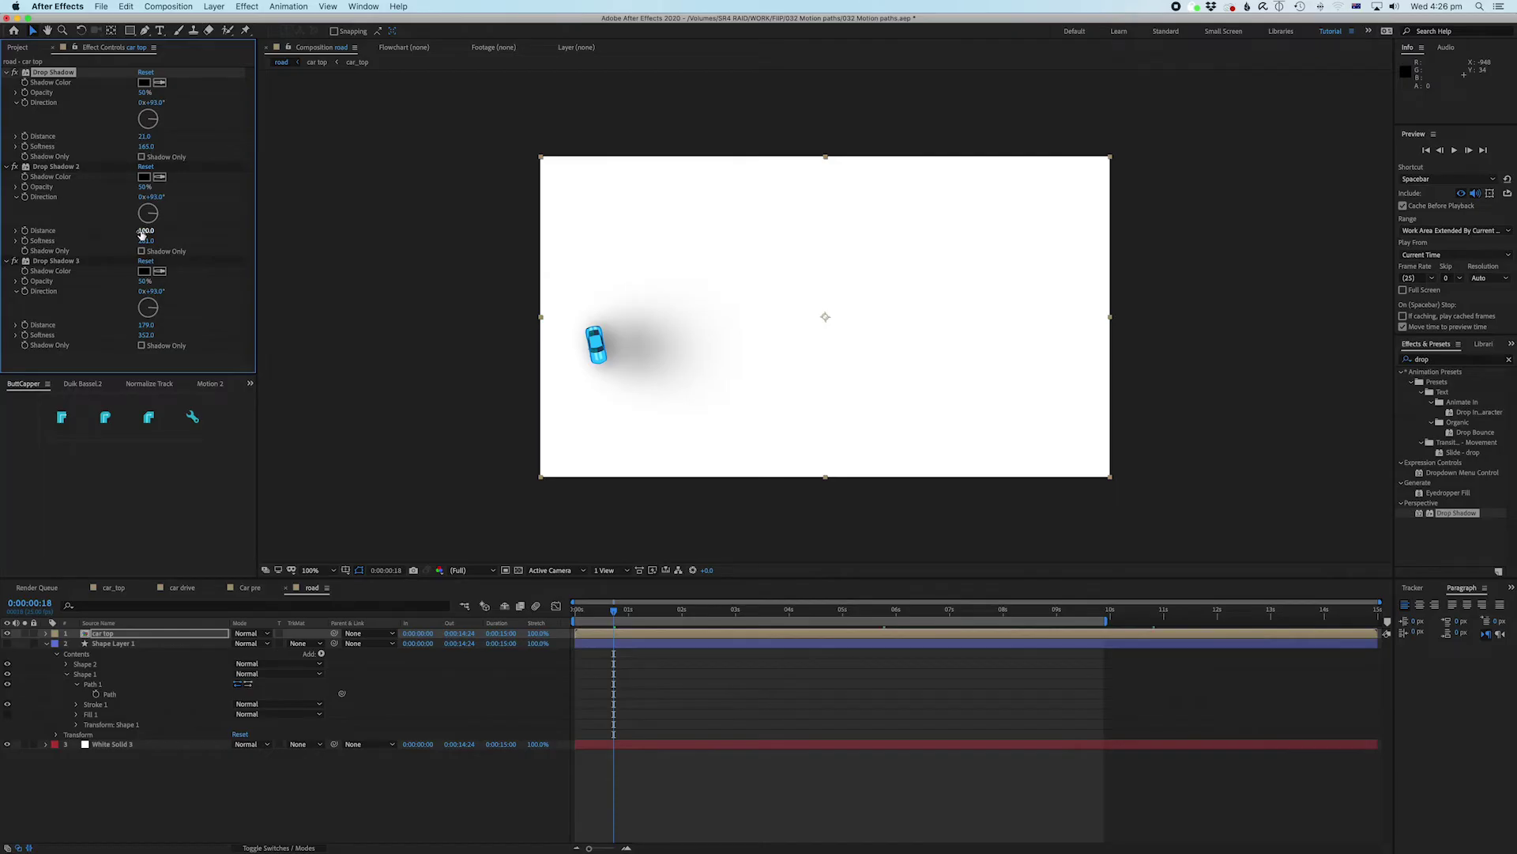
{"action": "left_click_drag", "start_coordinate": [143, 233], "coordinate": [132, 231]}
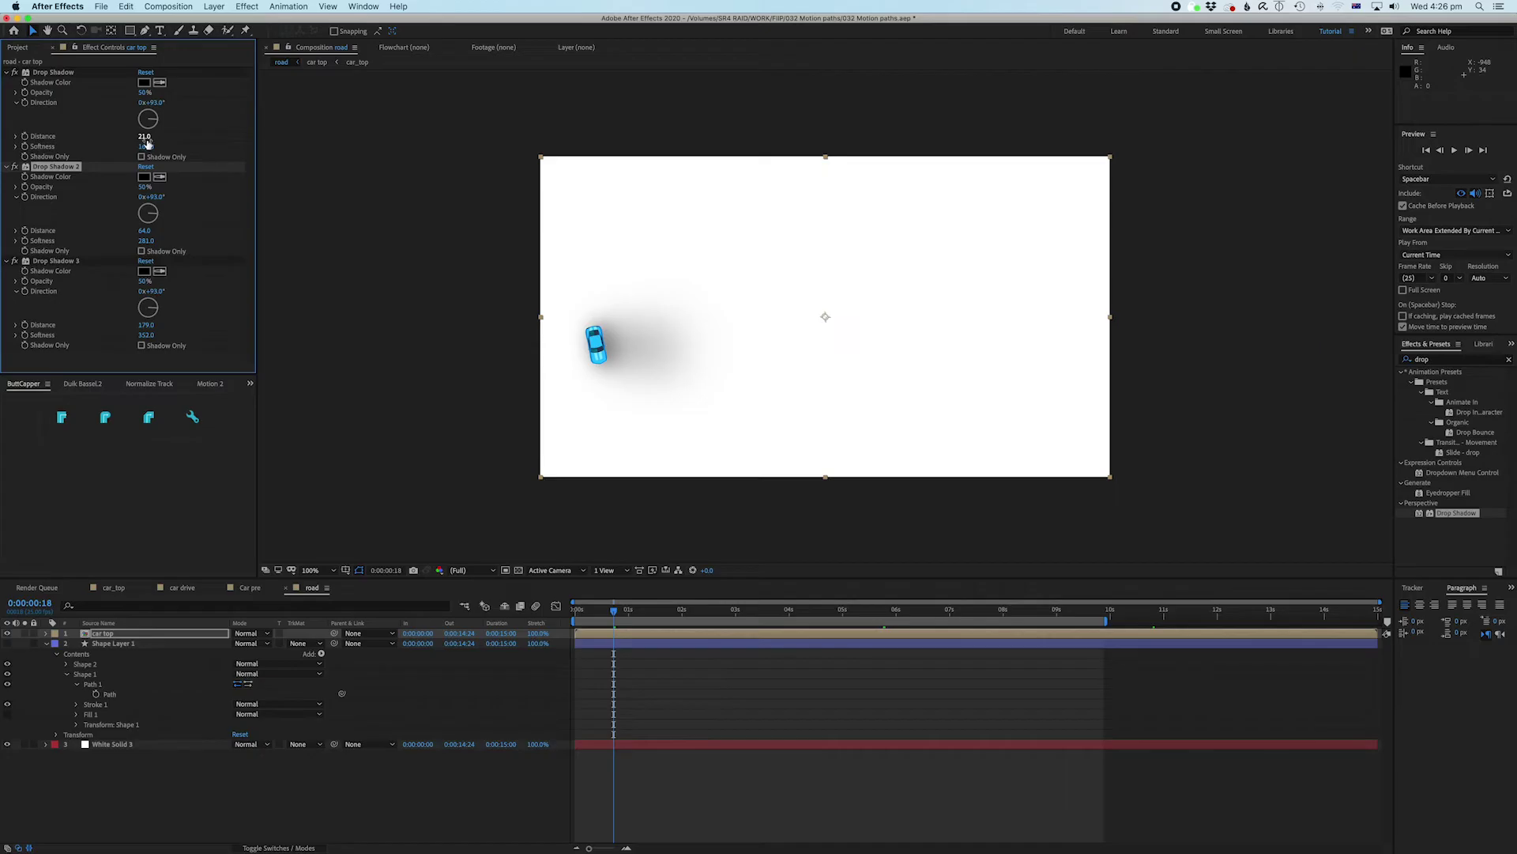
{"action": "left_click_drag", "start_coordinate": [147, 146], "coordinate": [107, 153]}
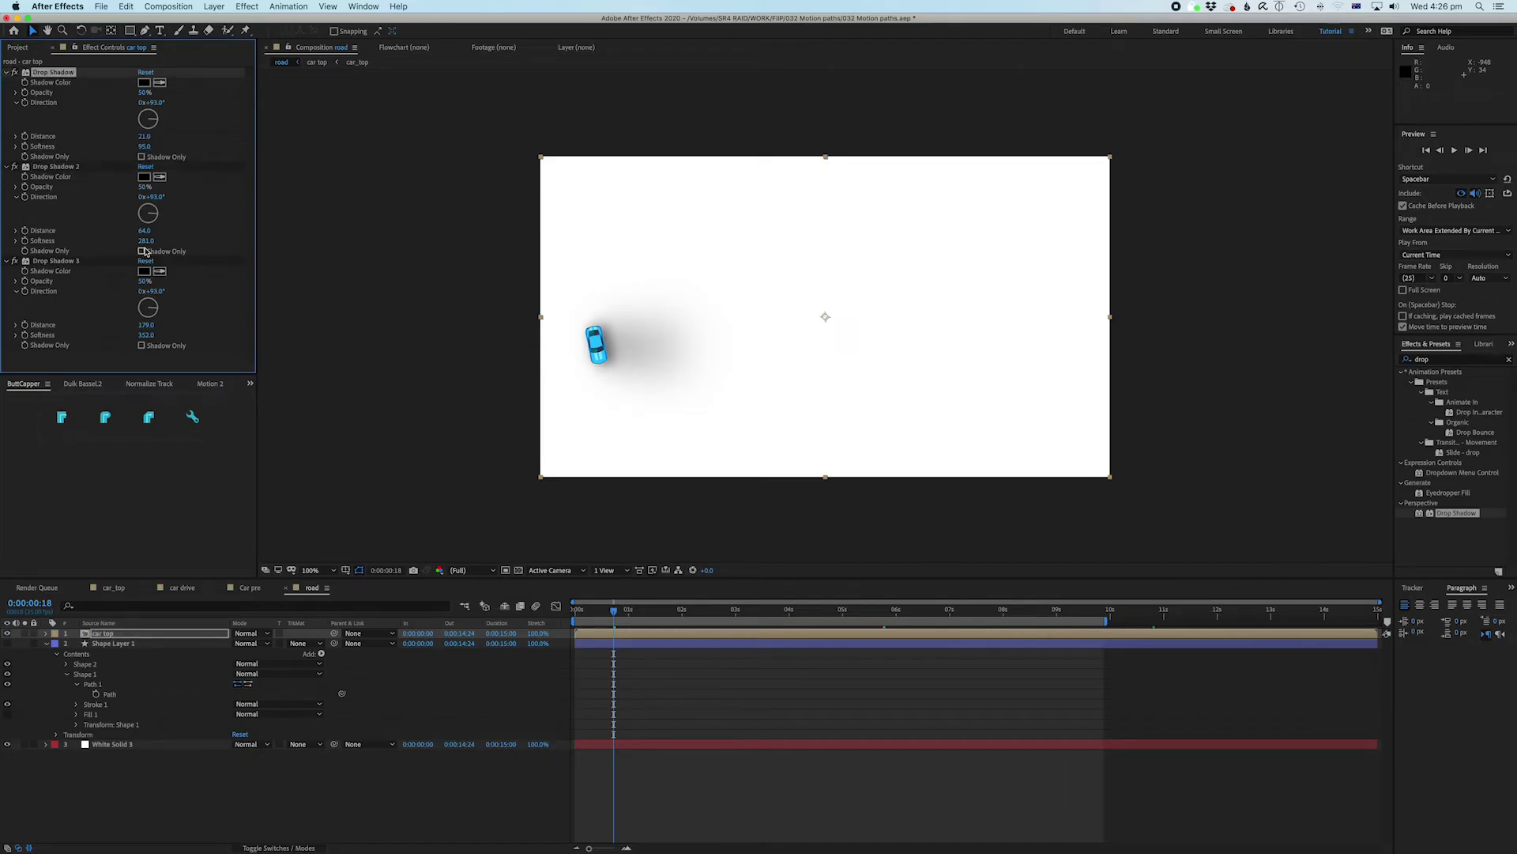
{"action": "left_click_drag", "start_coordinate": [145, 240], "coordinate": [123, 232]}
{"action": "left_click_drag", "start_coordinate": [144, 335], "coordinate": [115, 324]}
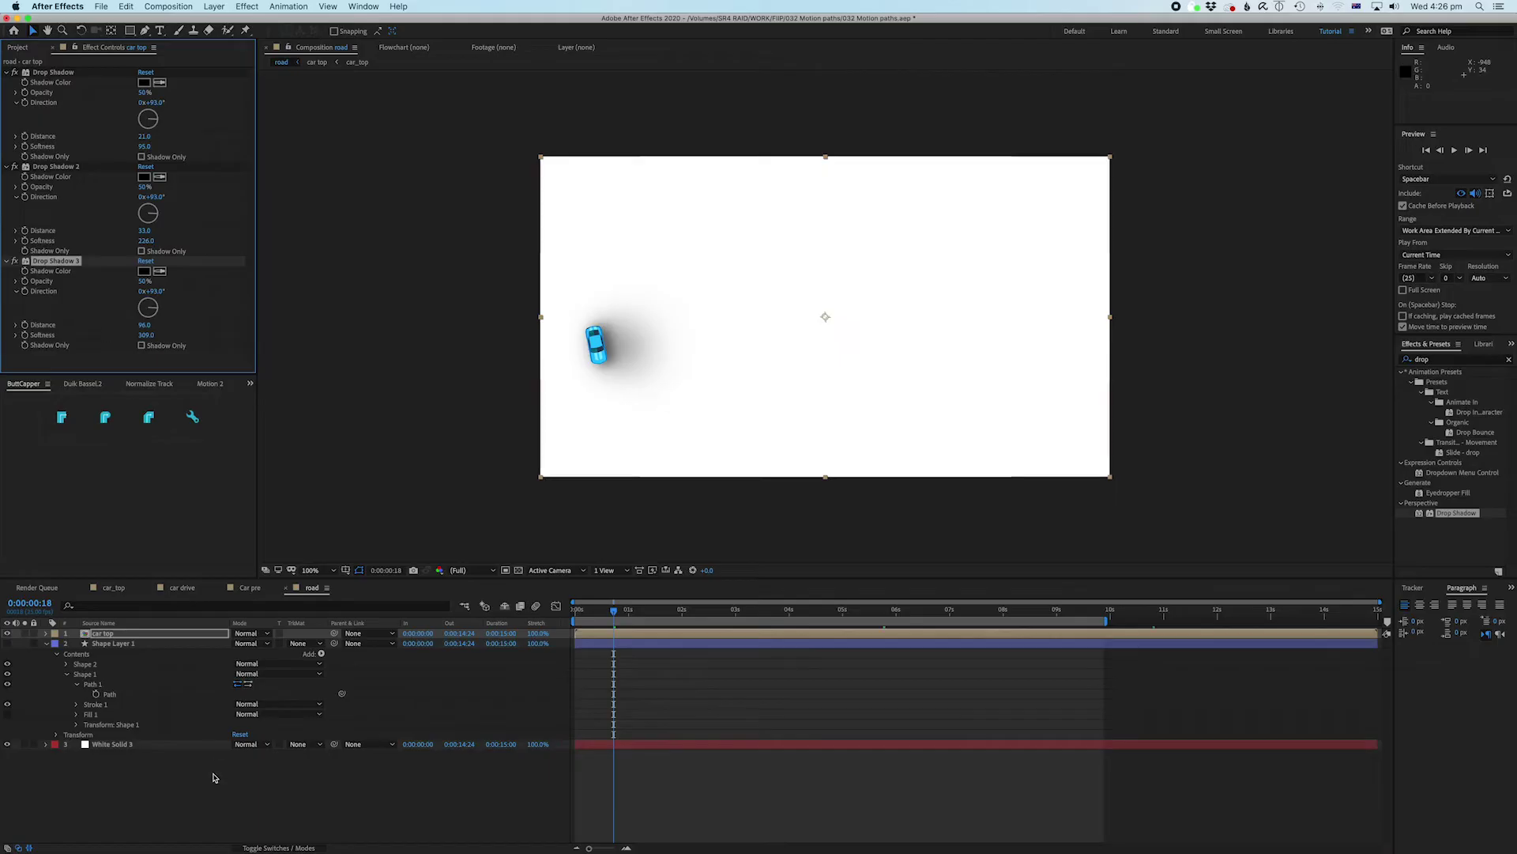
Step: Show the road shape again and preview the car driving
{"action": "left_click", "coordinate": [7, 642]}
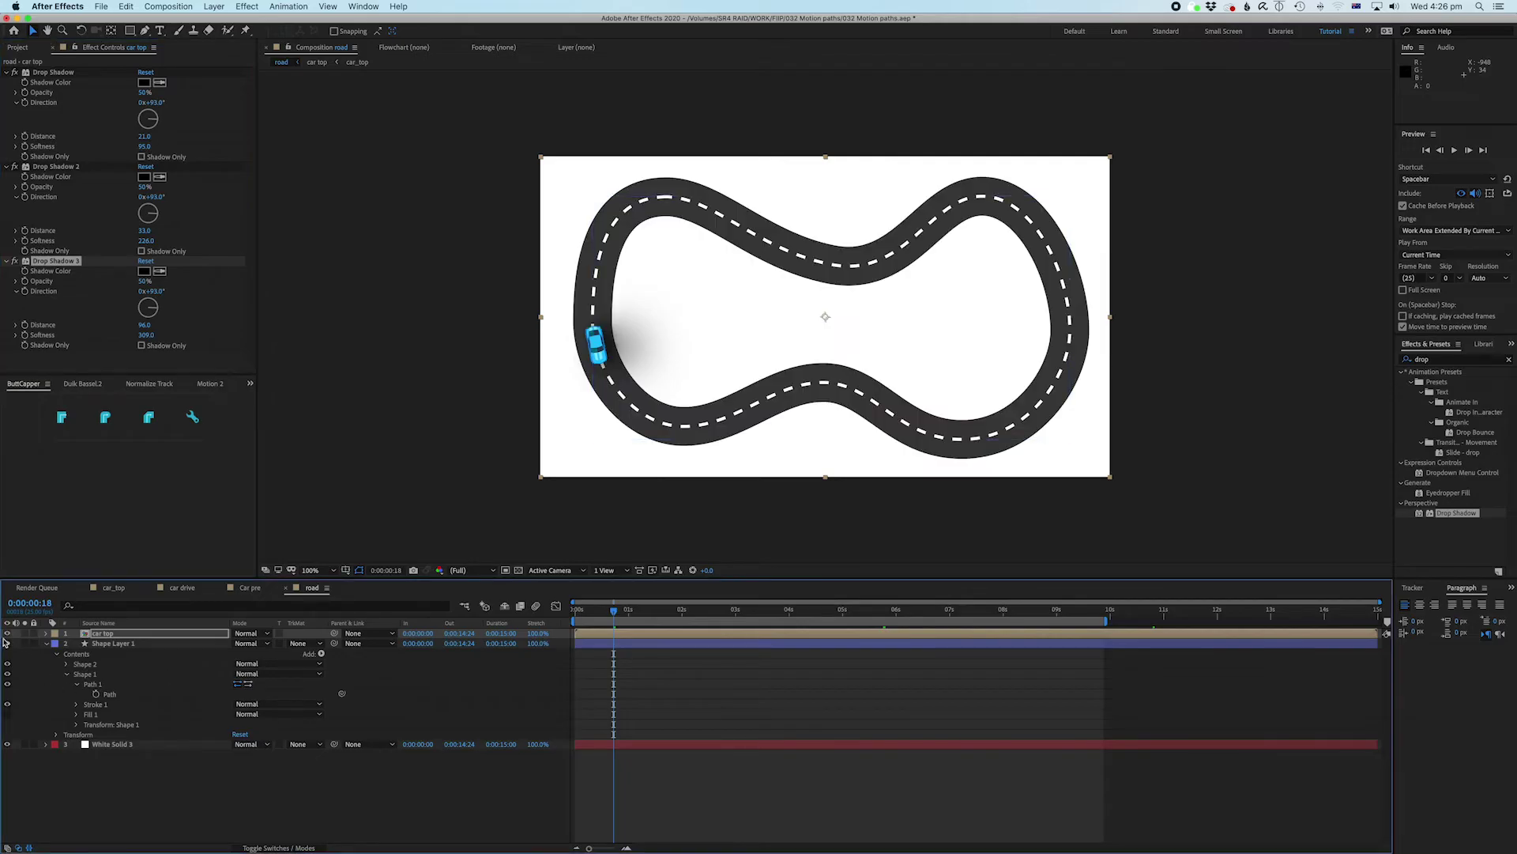
{"action": "key", "text": "space"}
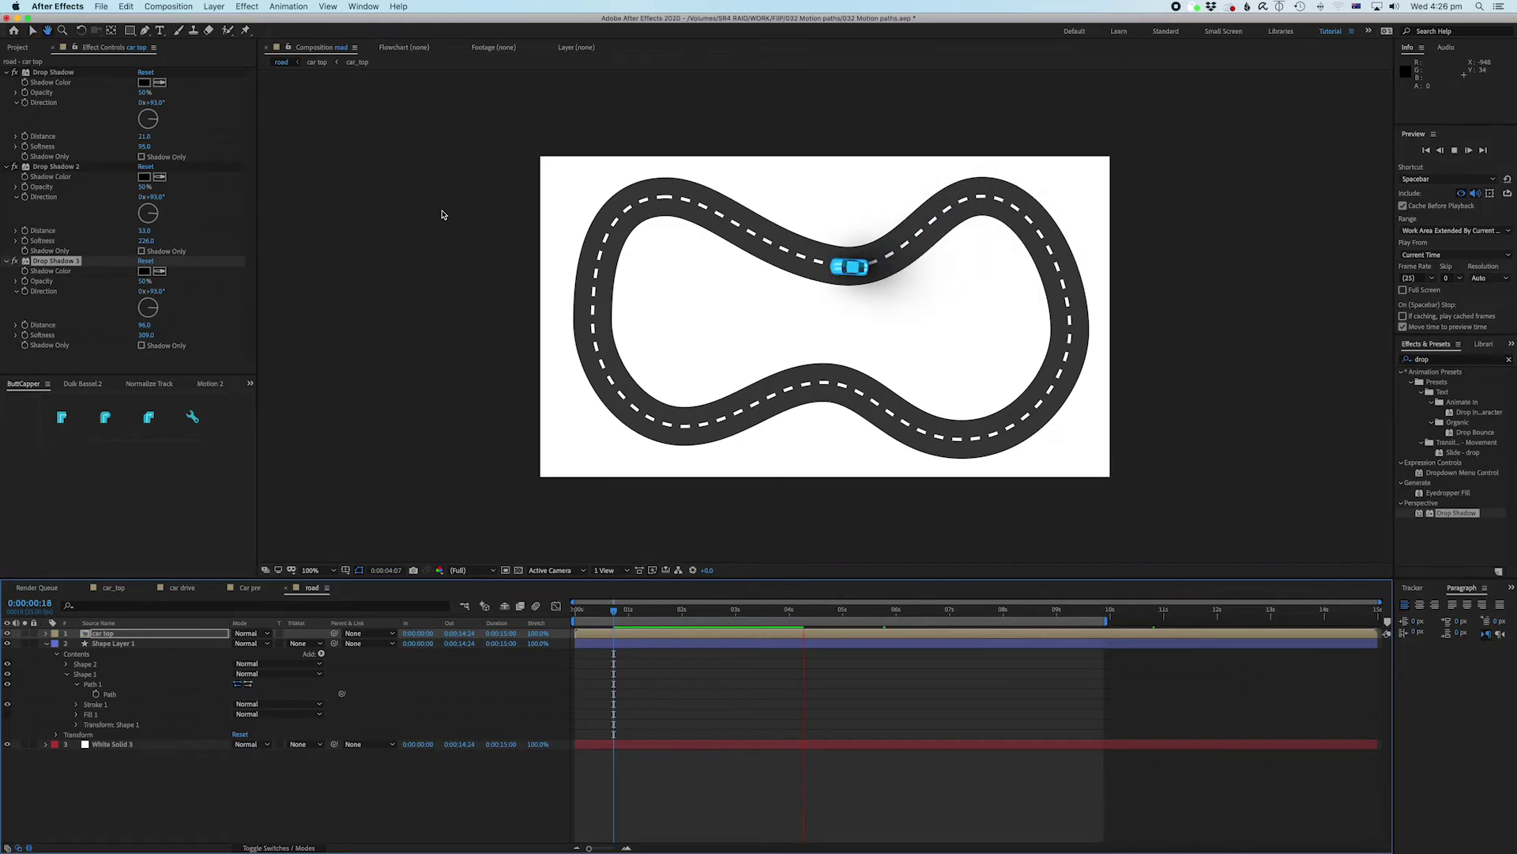
{"action": "key", "text": "space"}
Step: Set the Direction of all three drop shadows to 0° and replay the animation
{"action": "left_click", "coordinate": [152, 123]}
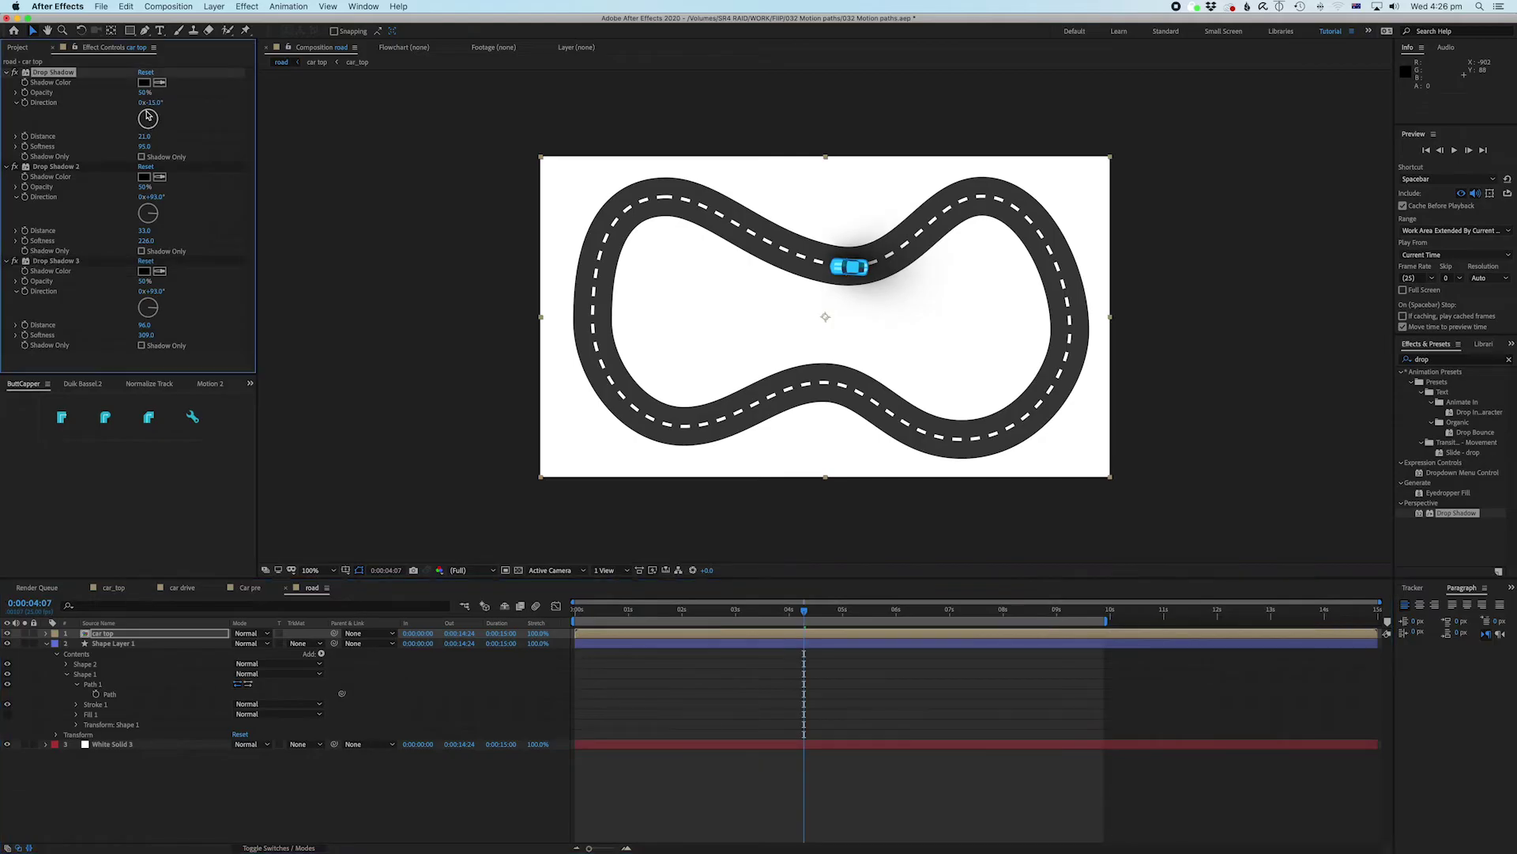
{"action": "left_click", "coordinate": [155, 103]}
{"action": "left_click", "coordinate": [147, 205]}
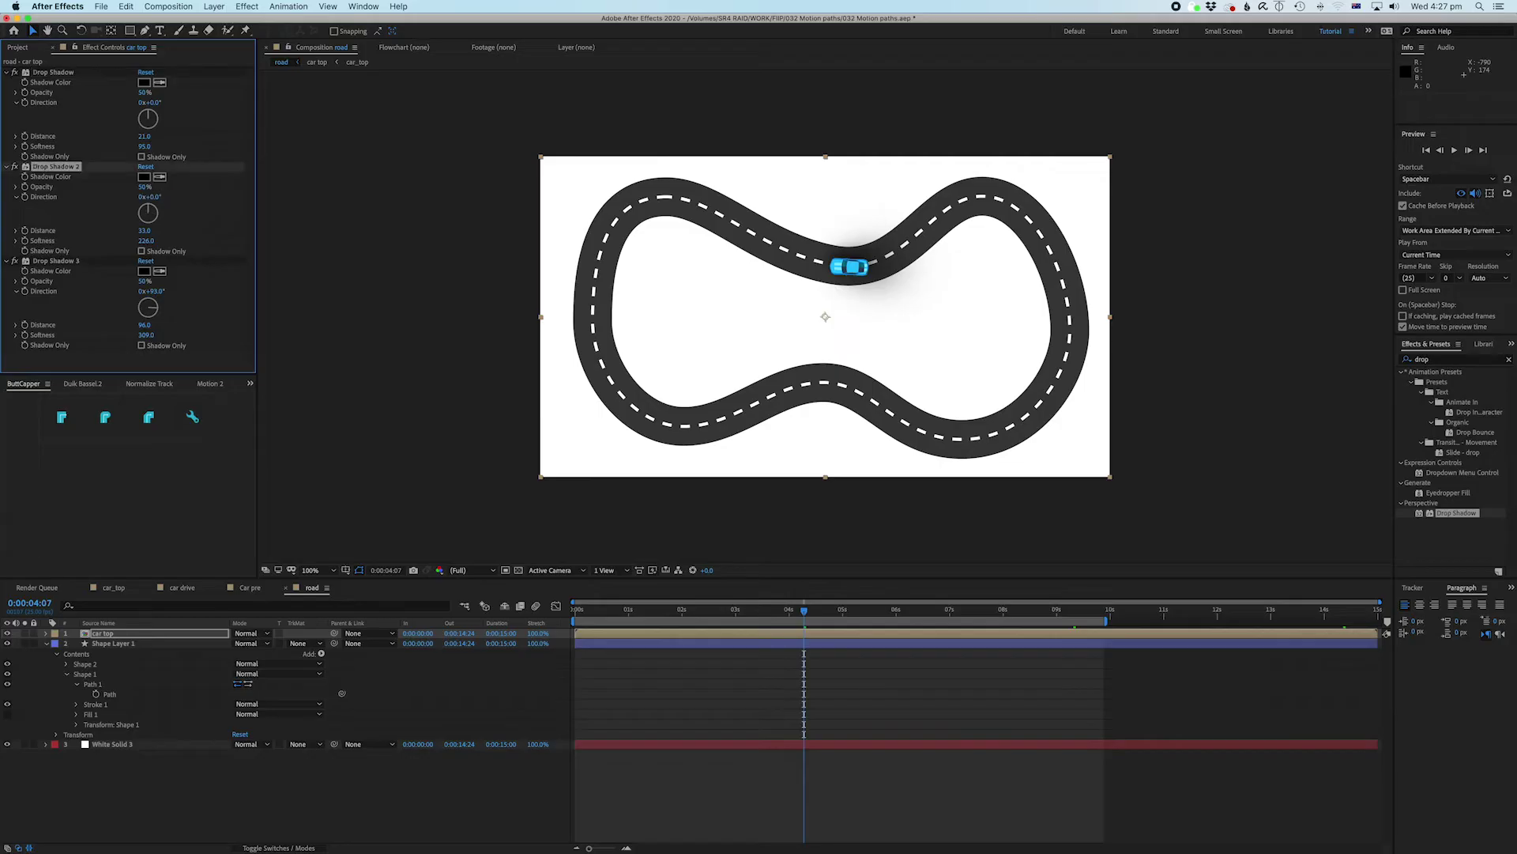
{"action": "left_click", "coordinate": [156, 292]}
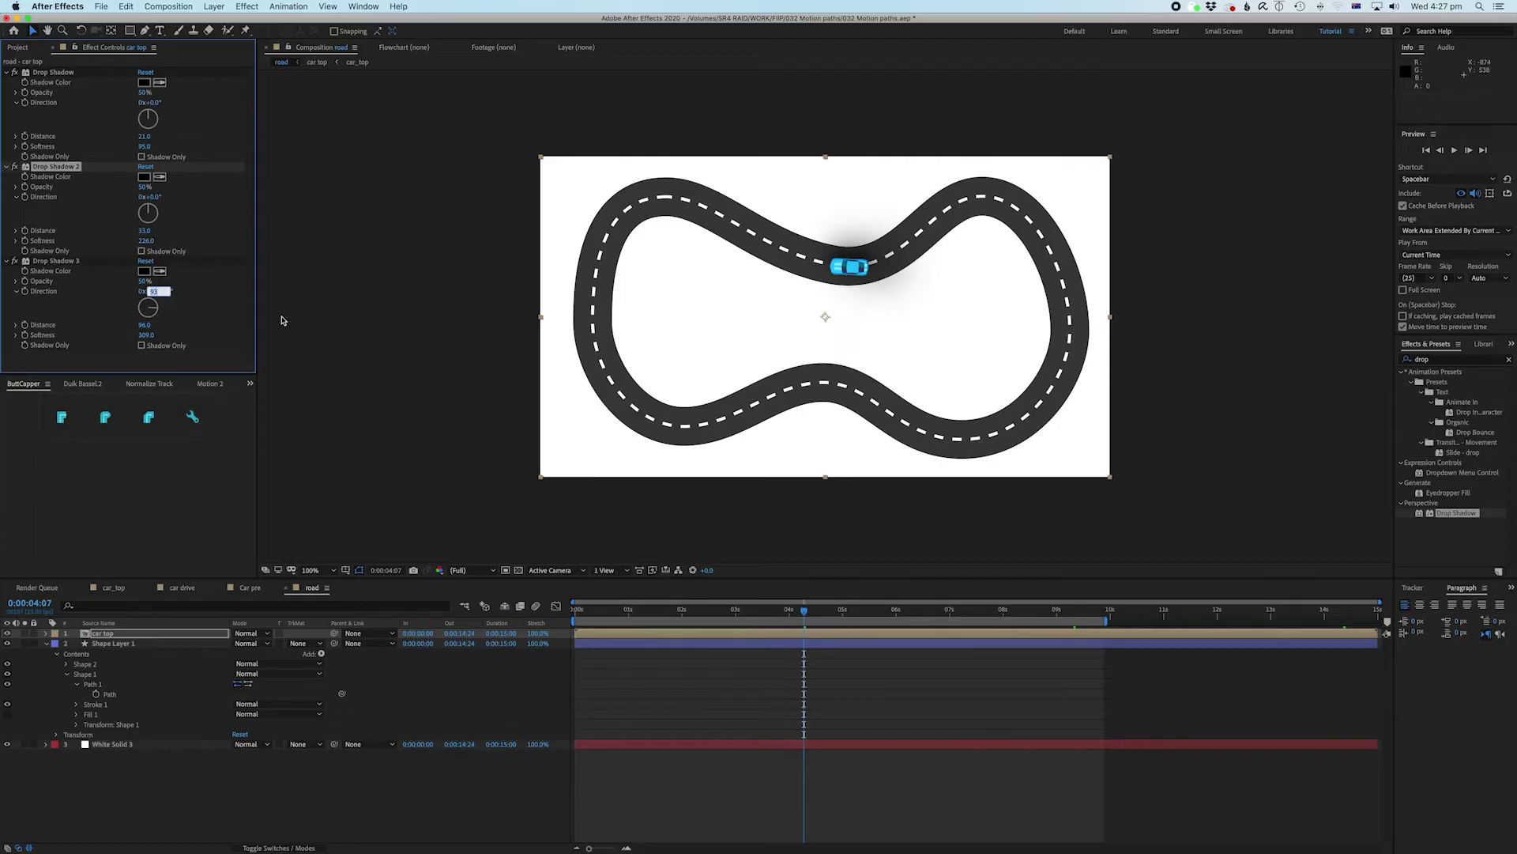
{"action": "type", "text": "0"}
{"action": "key", "text": "Return"}
{"action": "left_click", "coordinate": [575, 623]}
{"action": "key", "text": "space"}
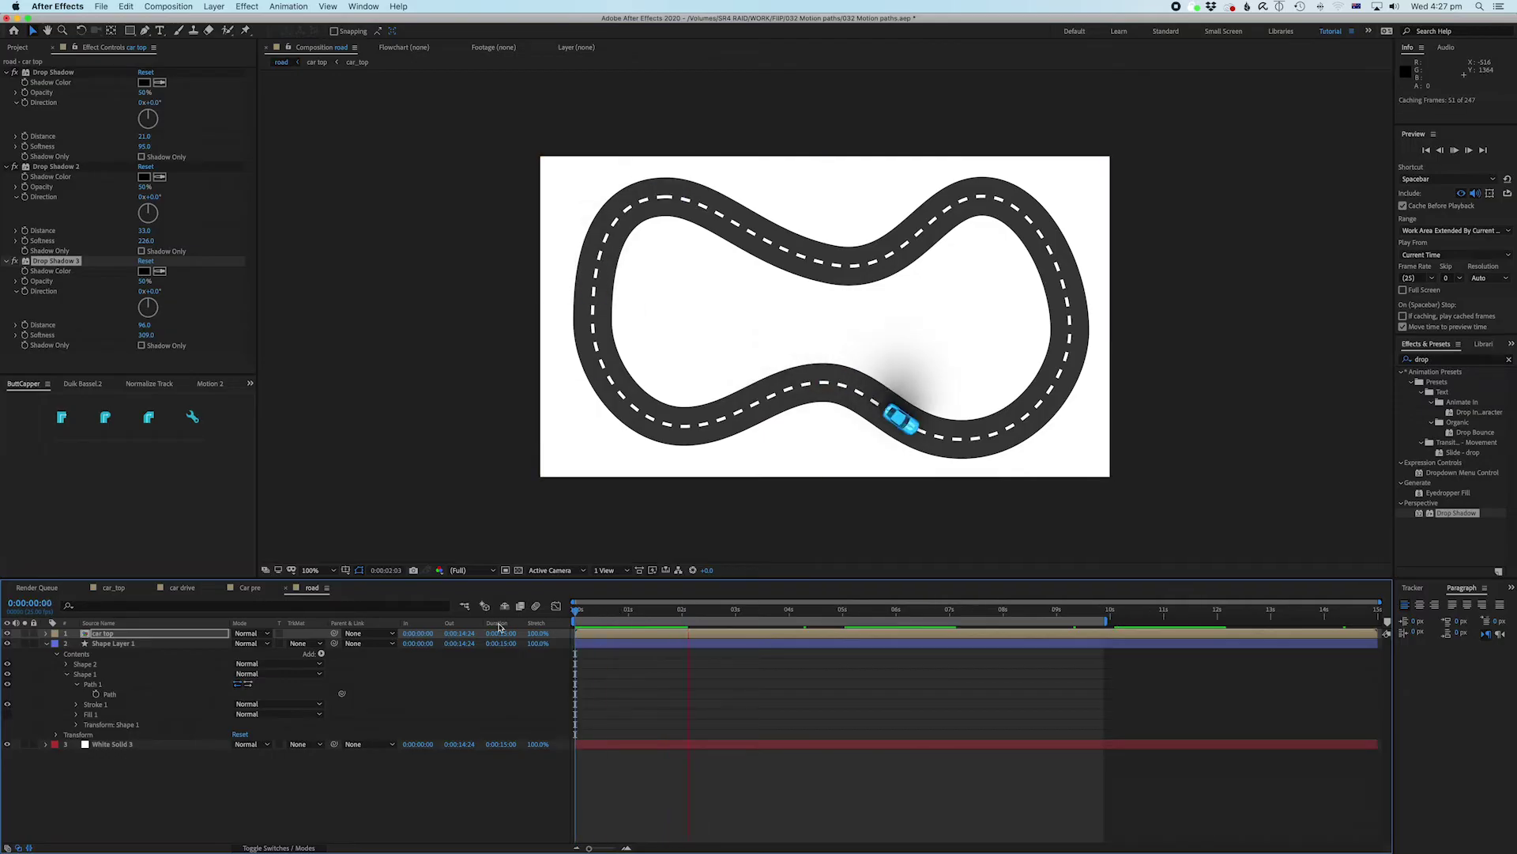
Step: Find 'bevel' in the quick effect search and apply Bevel Alpha to car top
{"action": "left_click", "coordinate": [630, 639]}
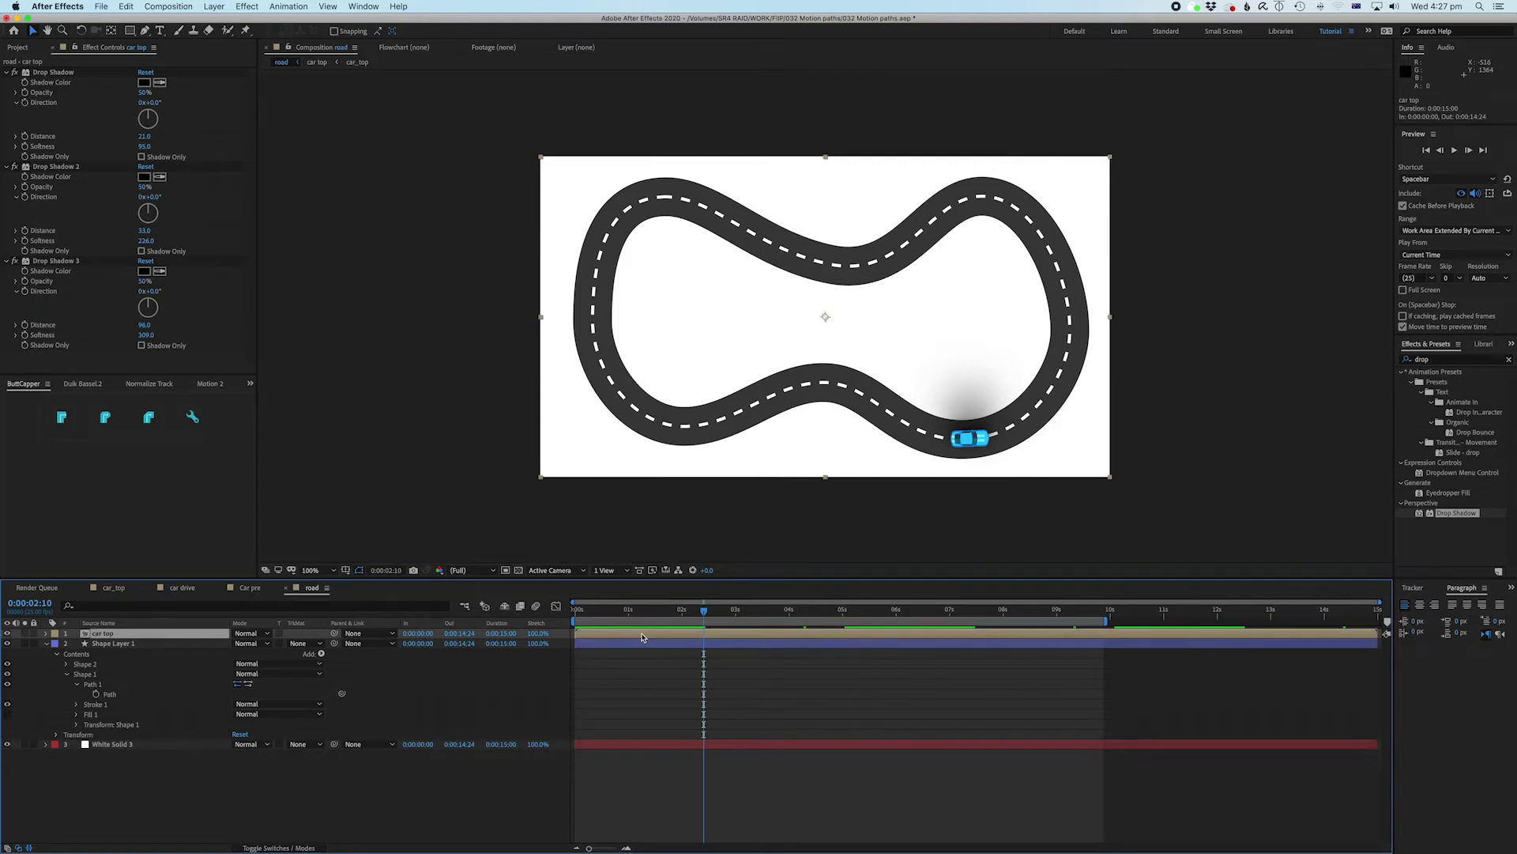
{"action": "left_click", "coordinate": [671, 660]}
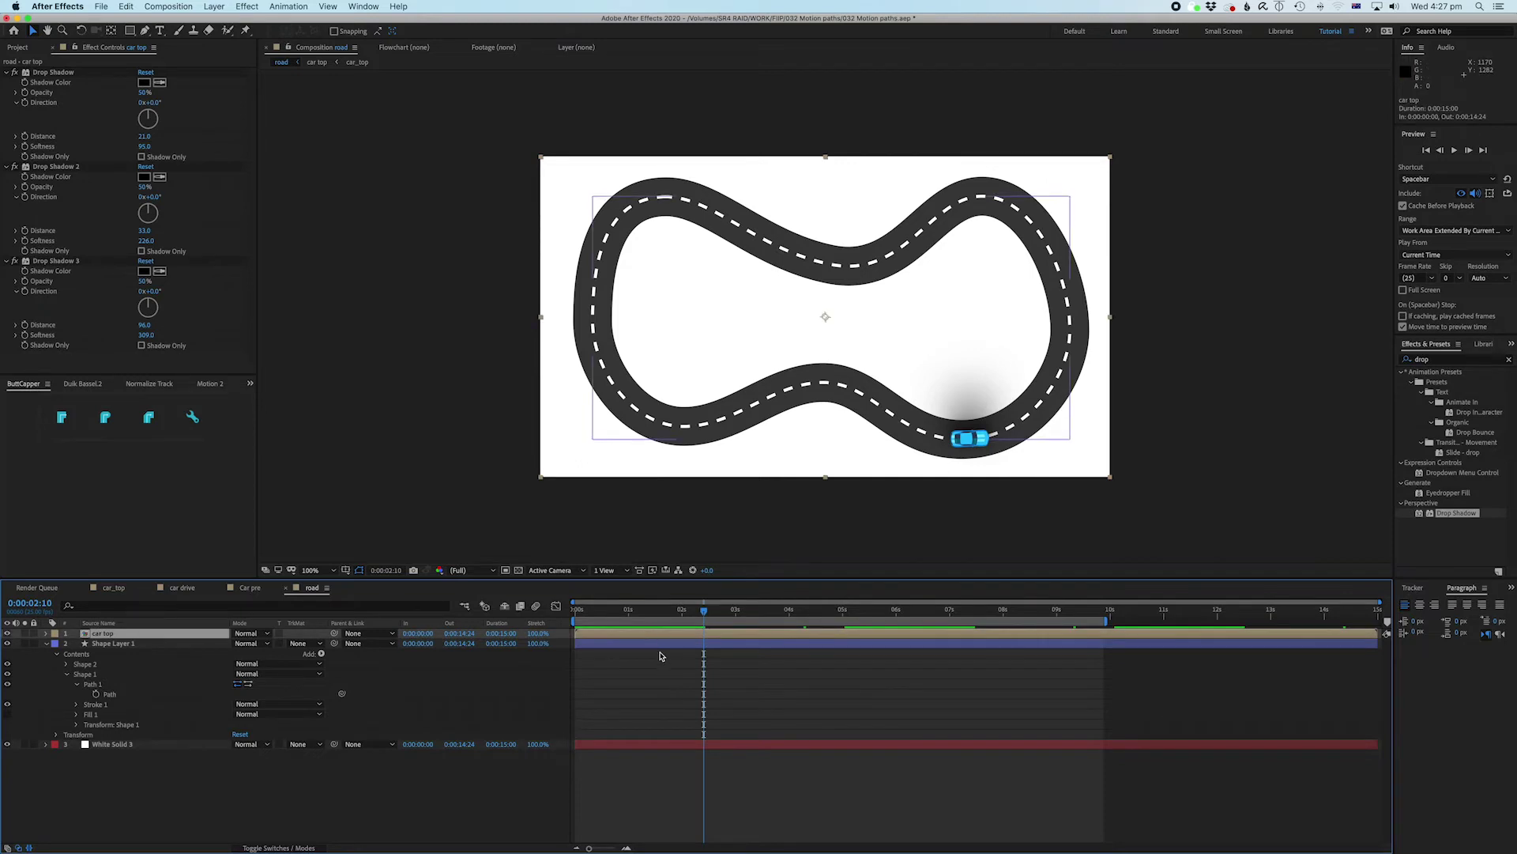
{"action": "left_click", "coordinate": [661, 655]}
{"action": "key", "text": "ctrl+space"}
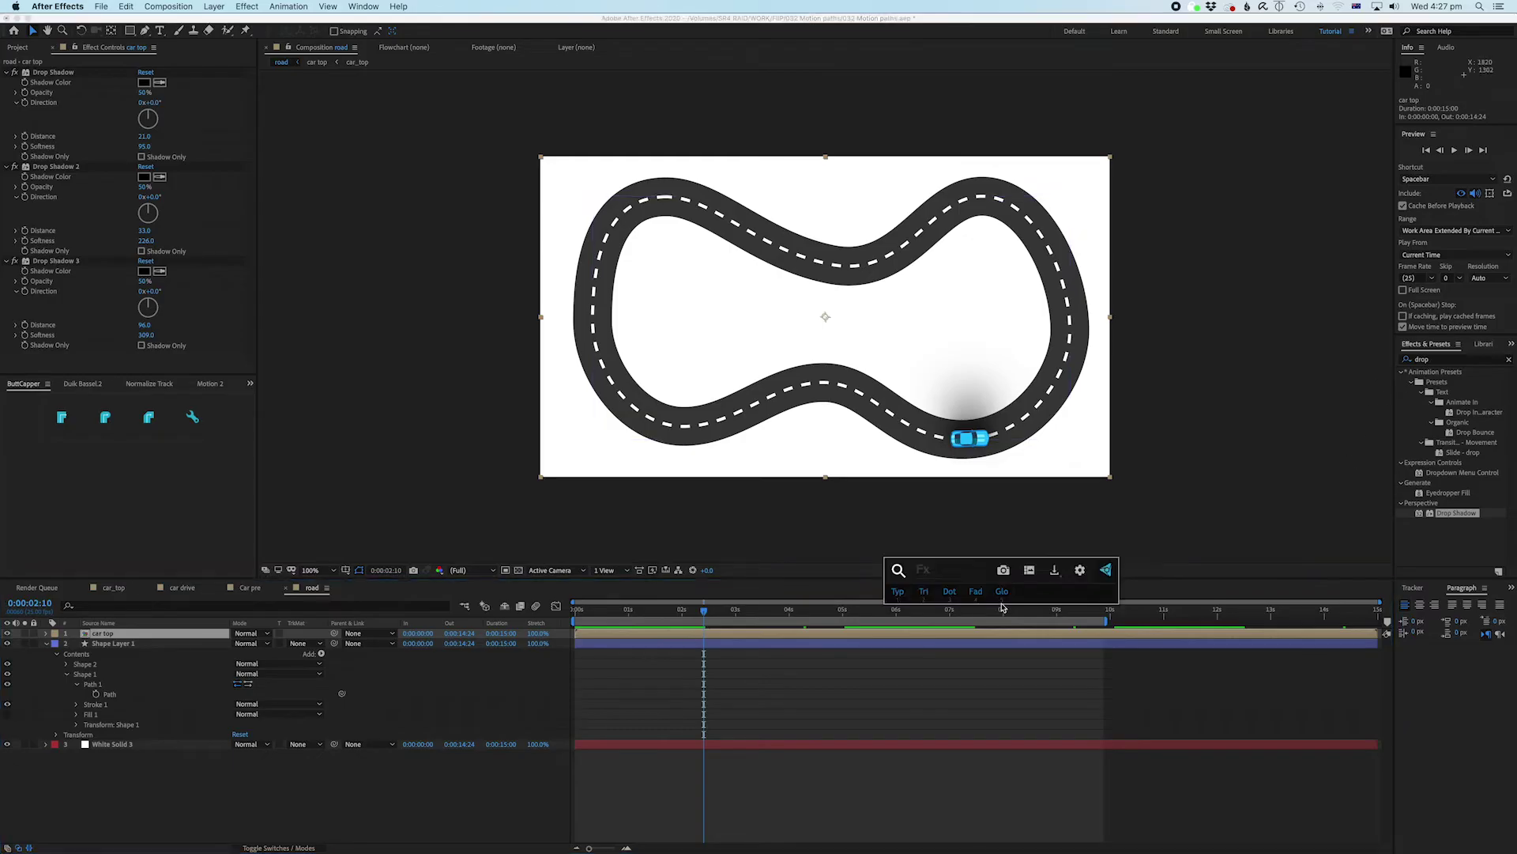
{"action": "type", "text": "bevek"}
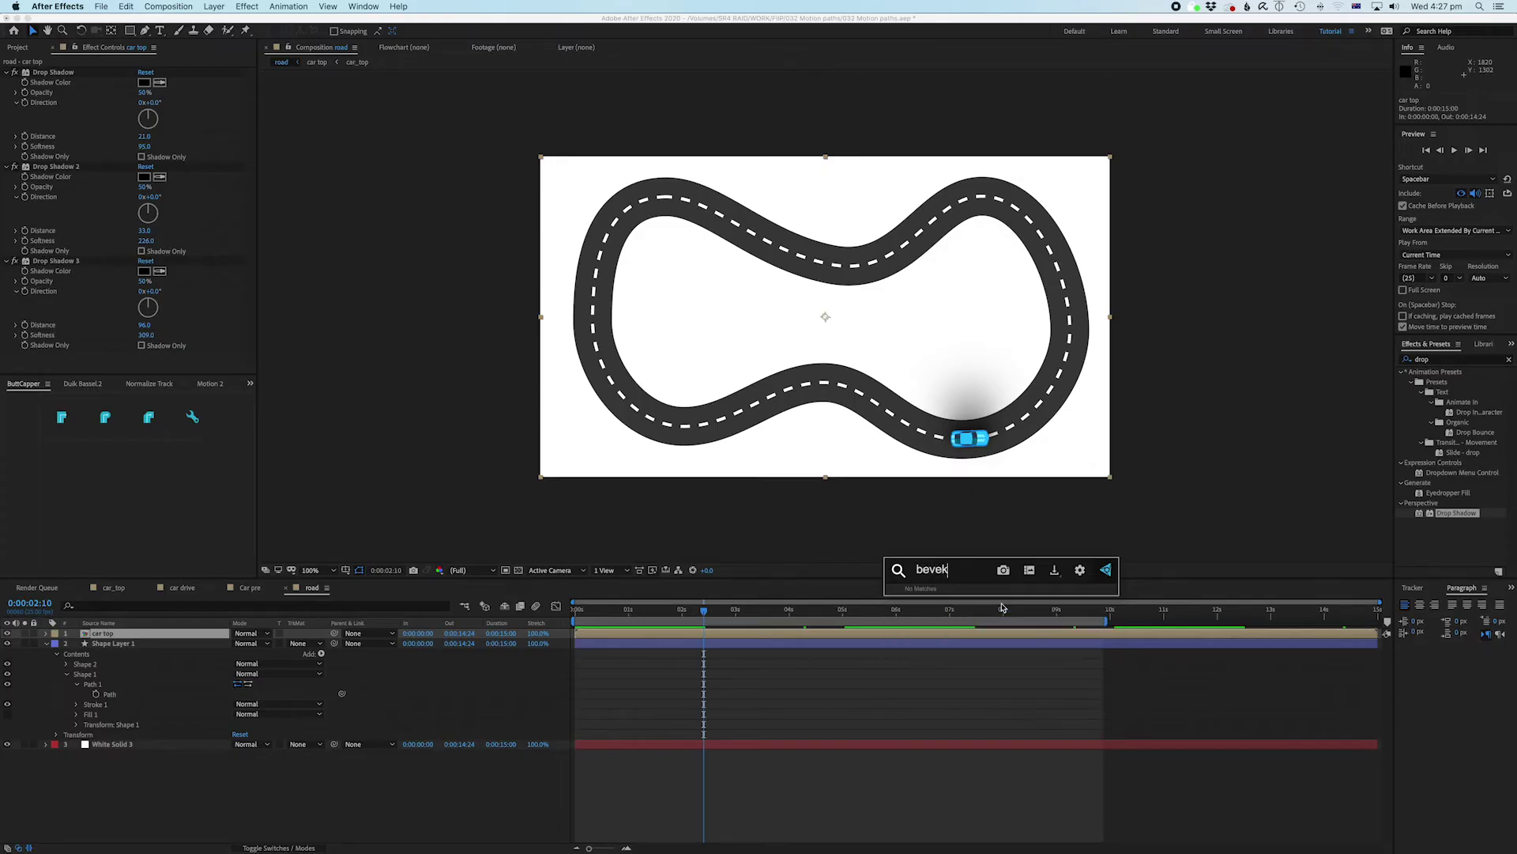
{"action": "key", "text": "BackSpace"}
{"action": "type", "text": "l"}
{"action": "key", "text": "Down"}
{"action": "key", "text": "Up"}
{"action": "key", "text": "Return"}
Step: Zoom in on the car and set Bevel Alpha Edge Thickness 1.40, Light Angle -178°
{"action": "key", "text": "period"}
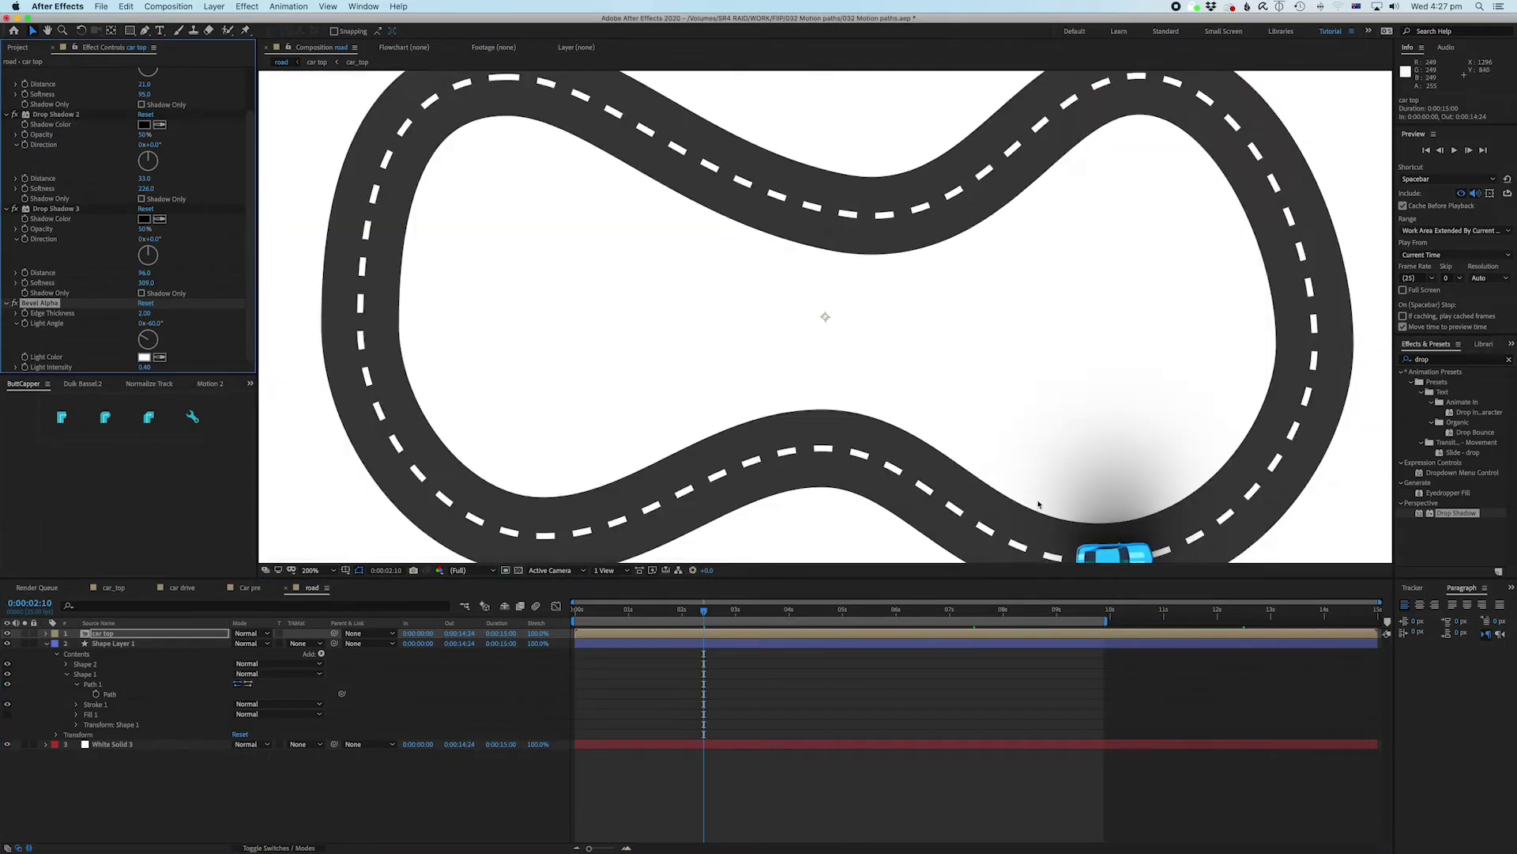
{"action": "left_click_drag", "start_coordinate": [1068, 493], "coordinate": [784, 310]}
{"action": "key", "text": "period"}
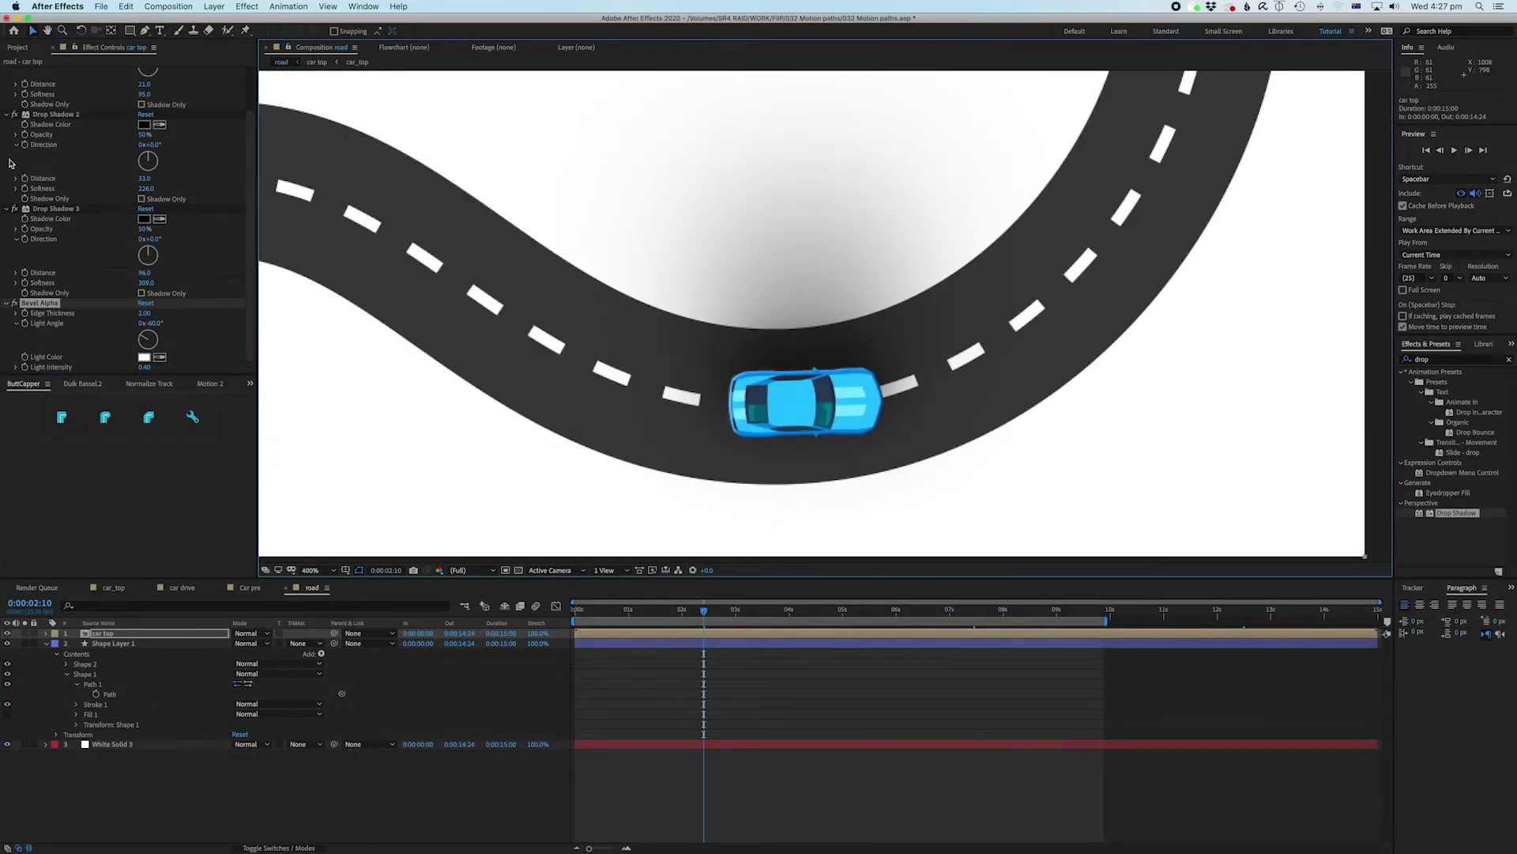
{"action": "left_click", "coordinate": [16, 306]}
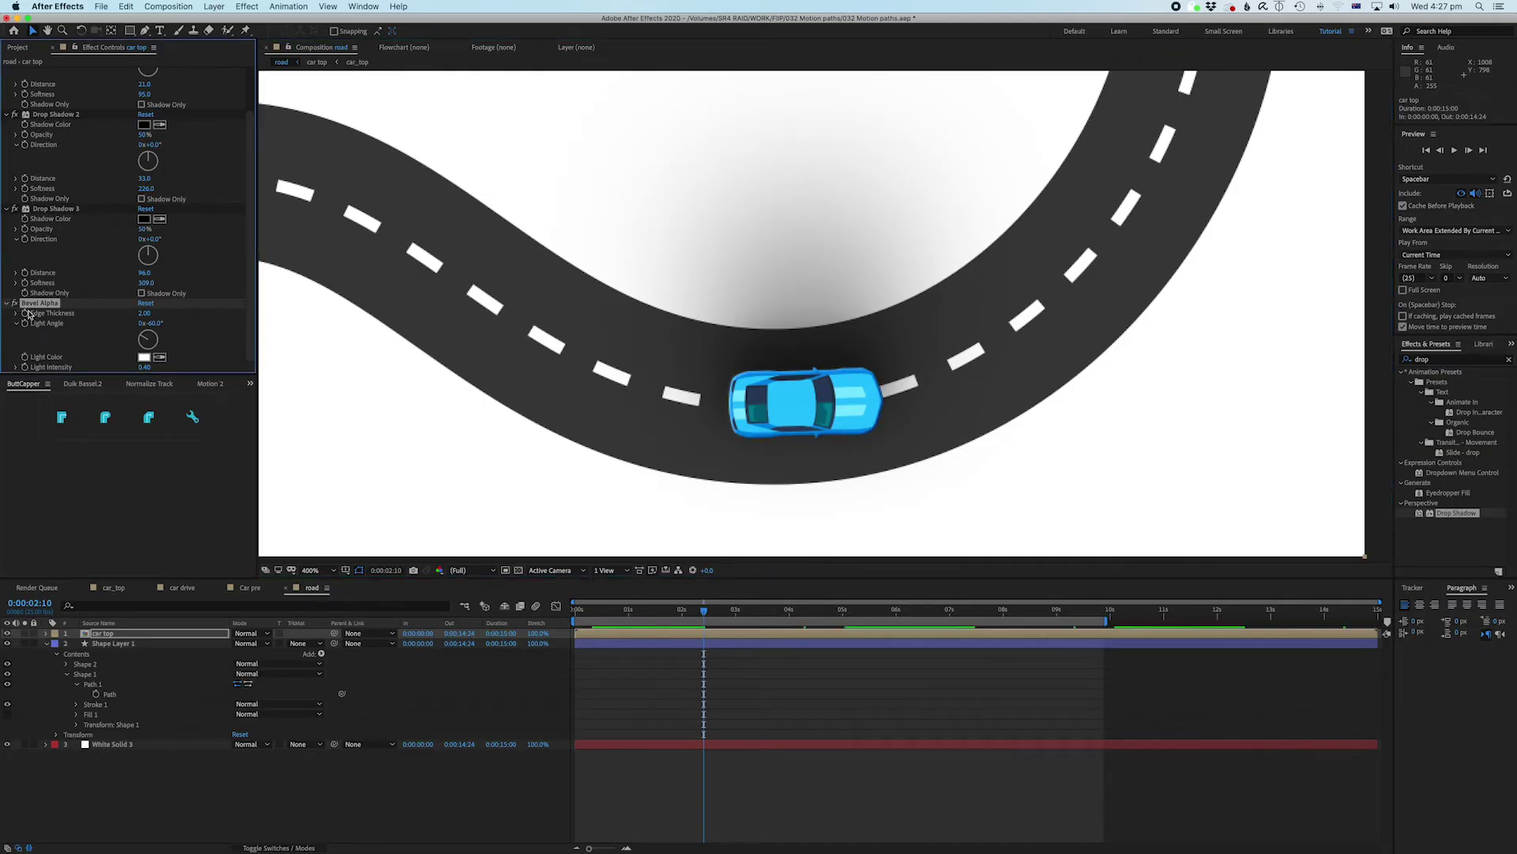
{"action": "left_click_drag", "start_coordinate": [147, 313], "coordinate": [154, 314]}
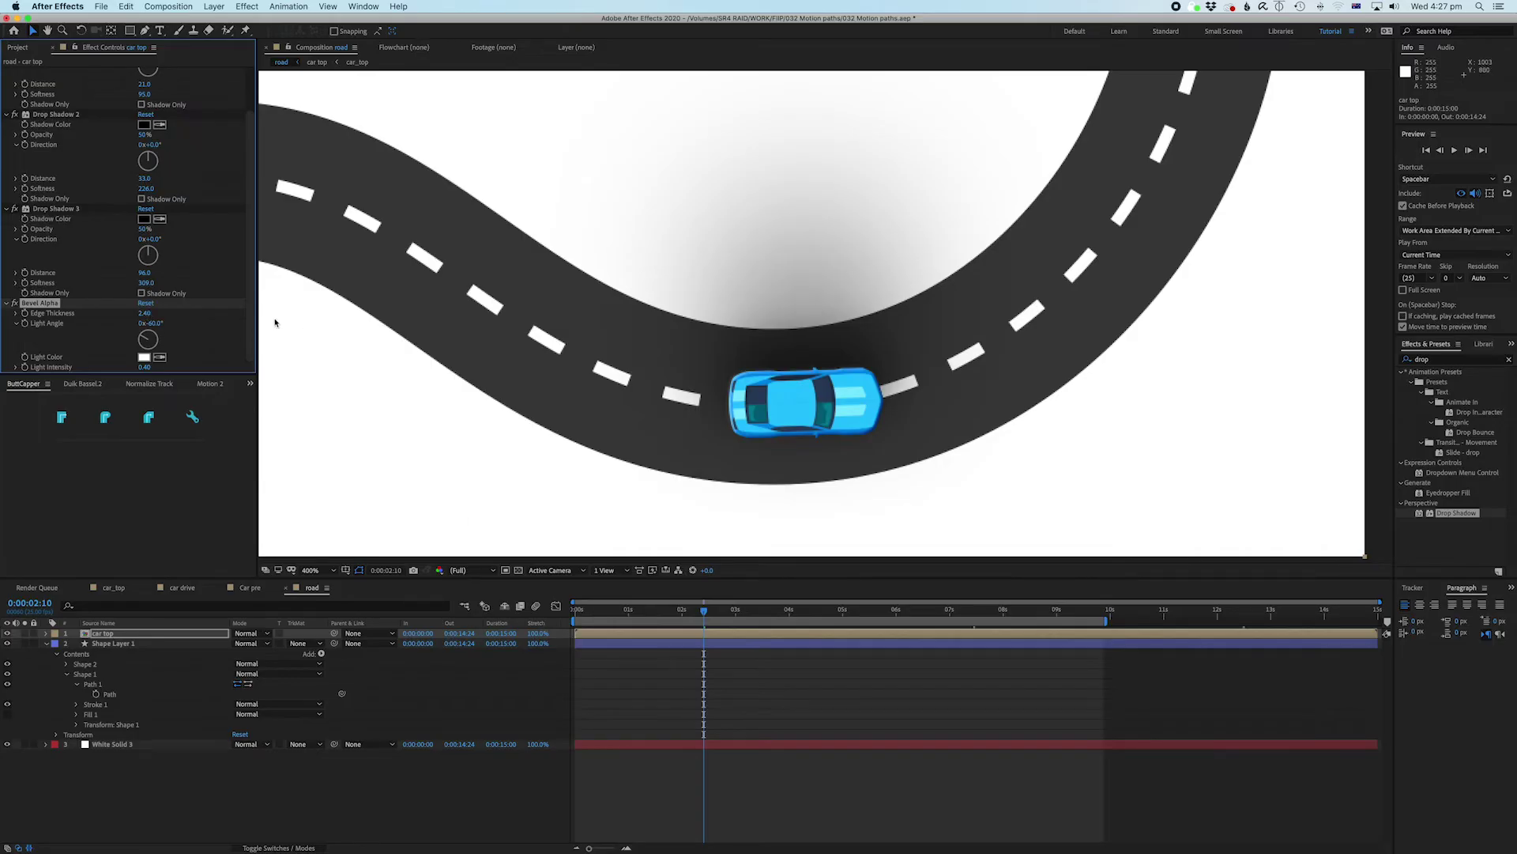
{"action": "left_click_drag", "start_coordinate": [143, 340], "coordinate": [102, 322]}
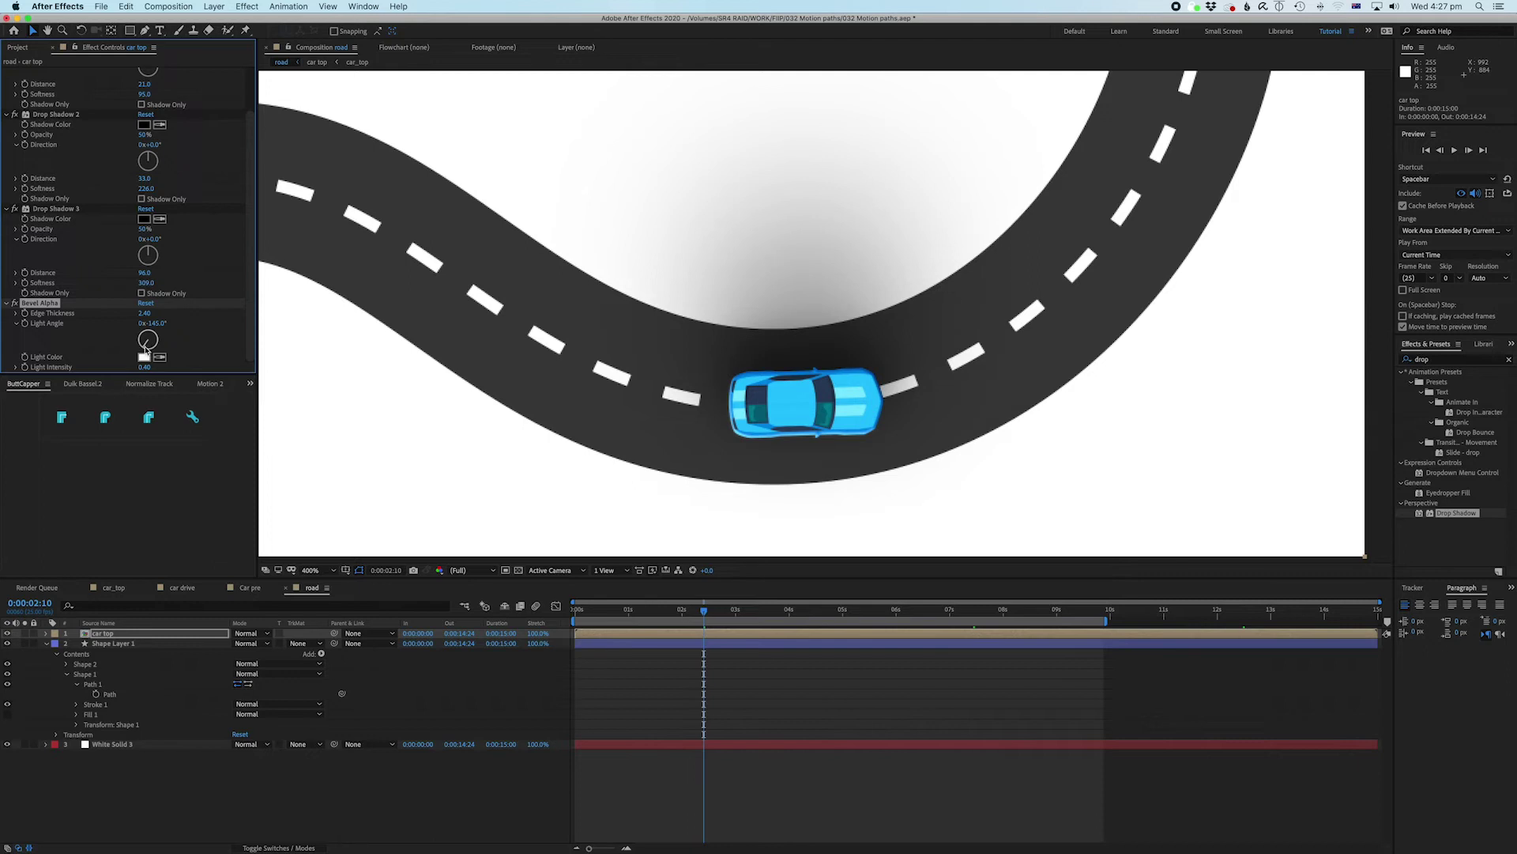
{"action": "left_click_drag", "start_coordinate": [146, 348], "coordinate": [139, 341]}
{"action": "key", "text": "comma"}
{"action": "key", "text": "comma"}
{"action": "key", "text": "comma"}
{"action": "key", "text": "comma"}
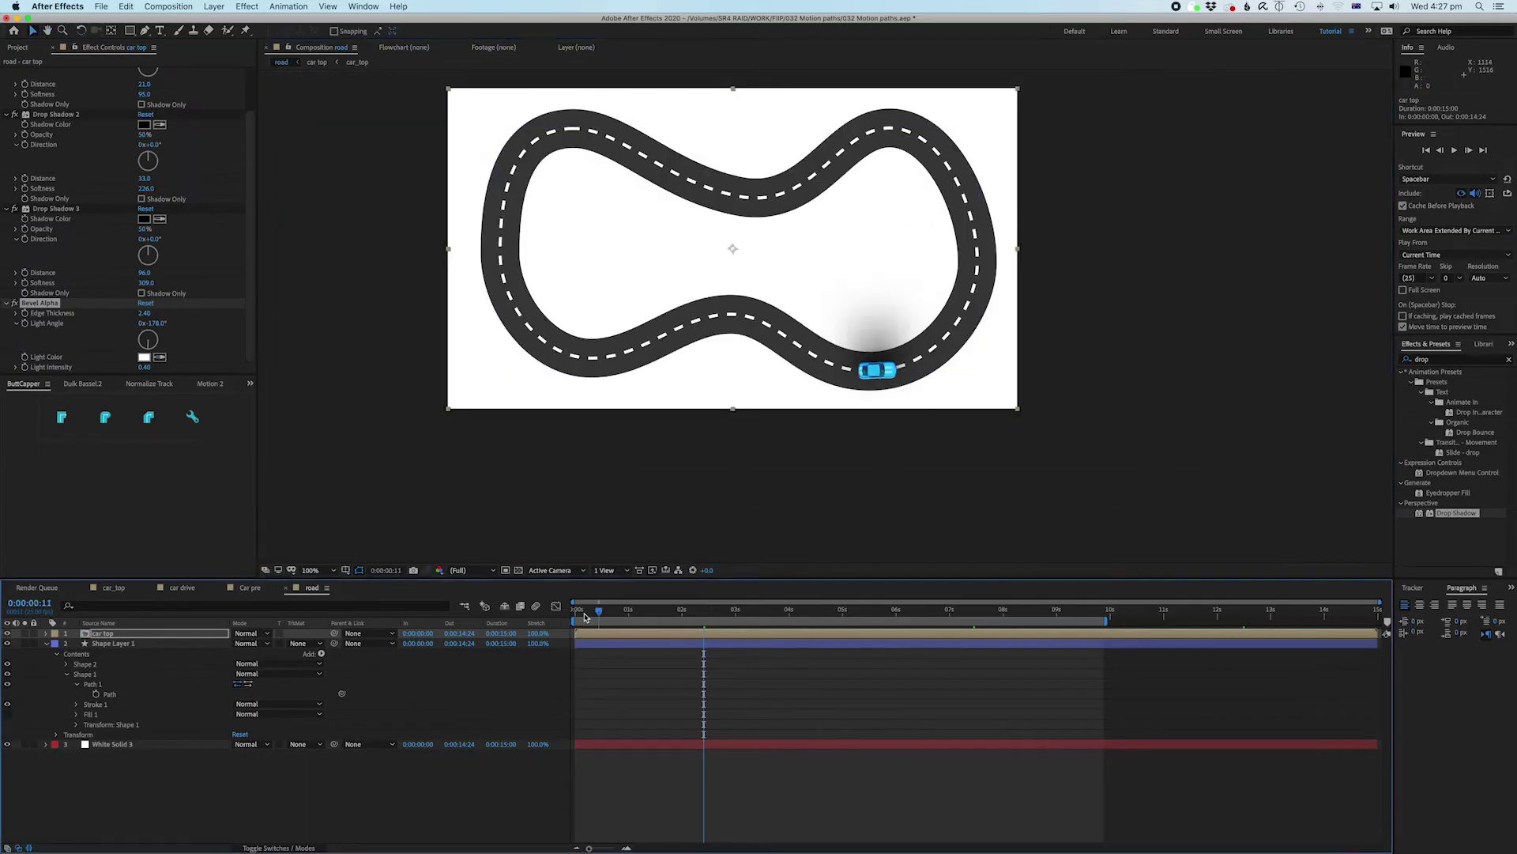
{"action": "key", "text": "Home"}
{"action": "key", "text": "space"}
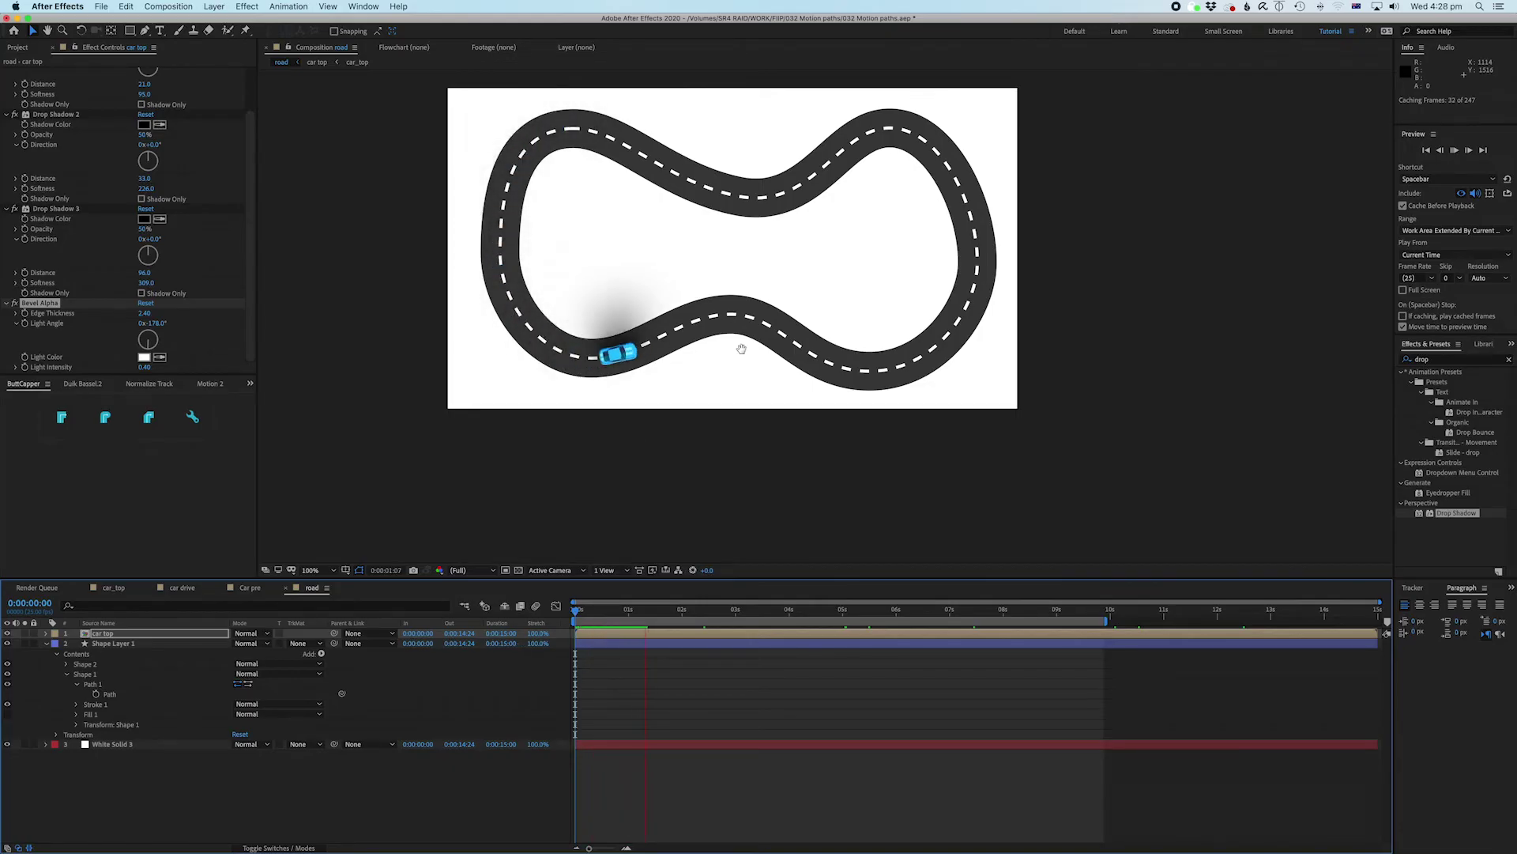
{"action": "key", "text": "period"}
{"action": "key", "text": "period"}
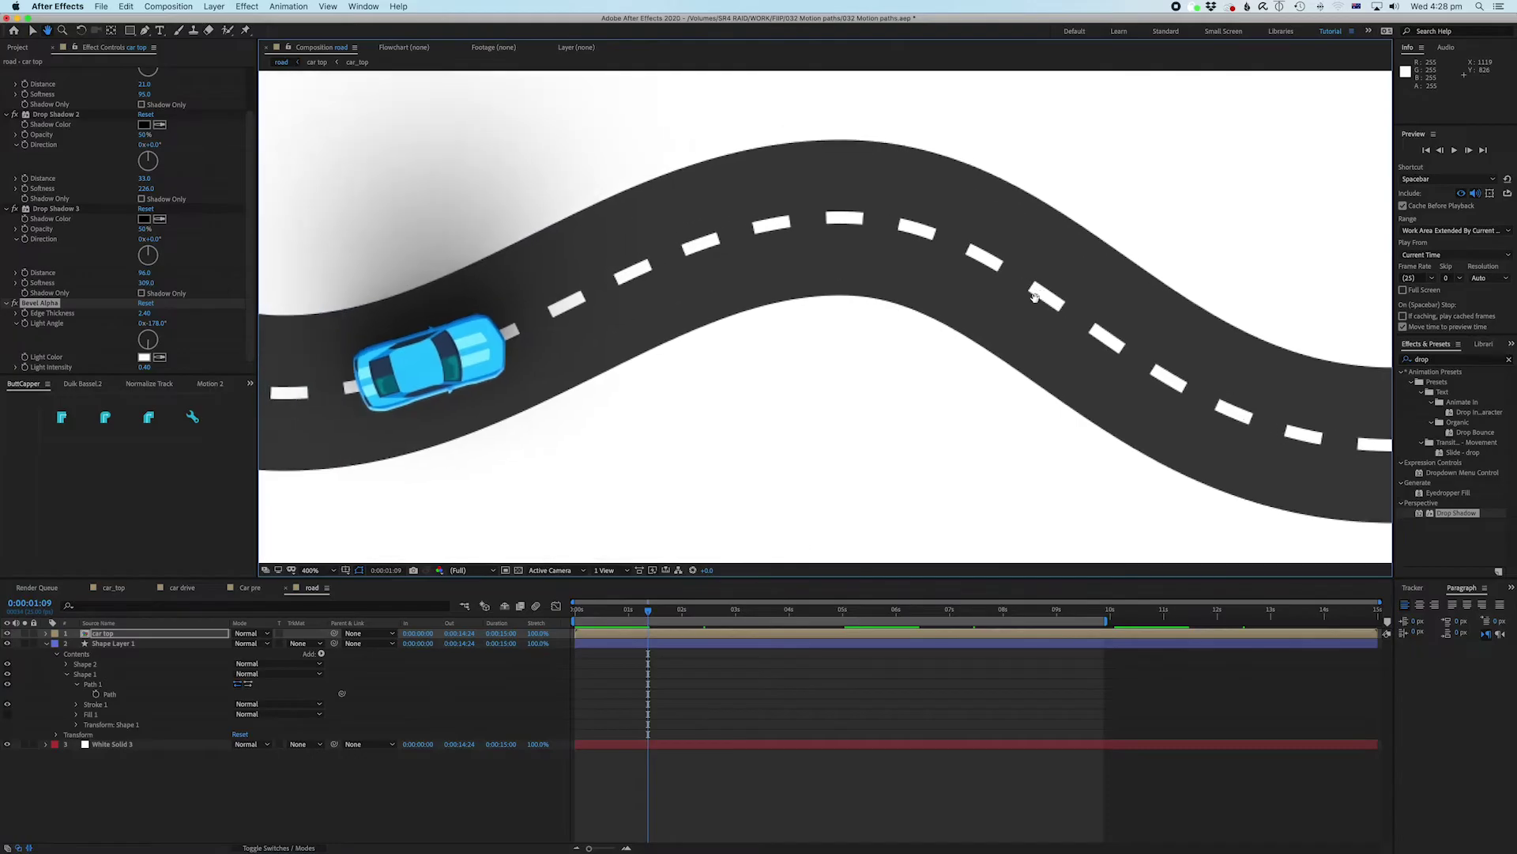
{"action": "left_click", "coordinate": [594, 615]}
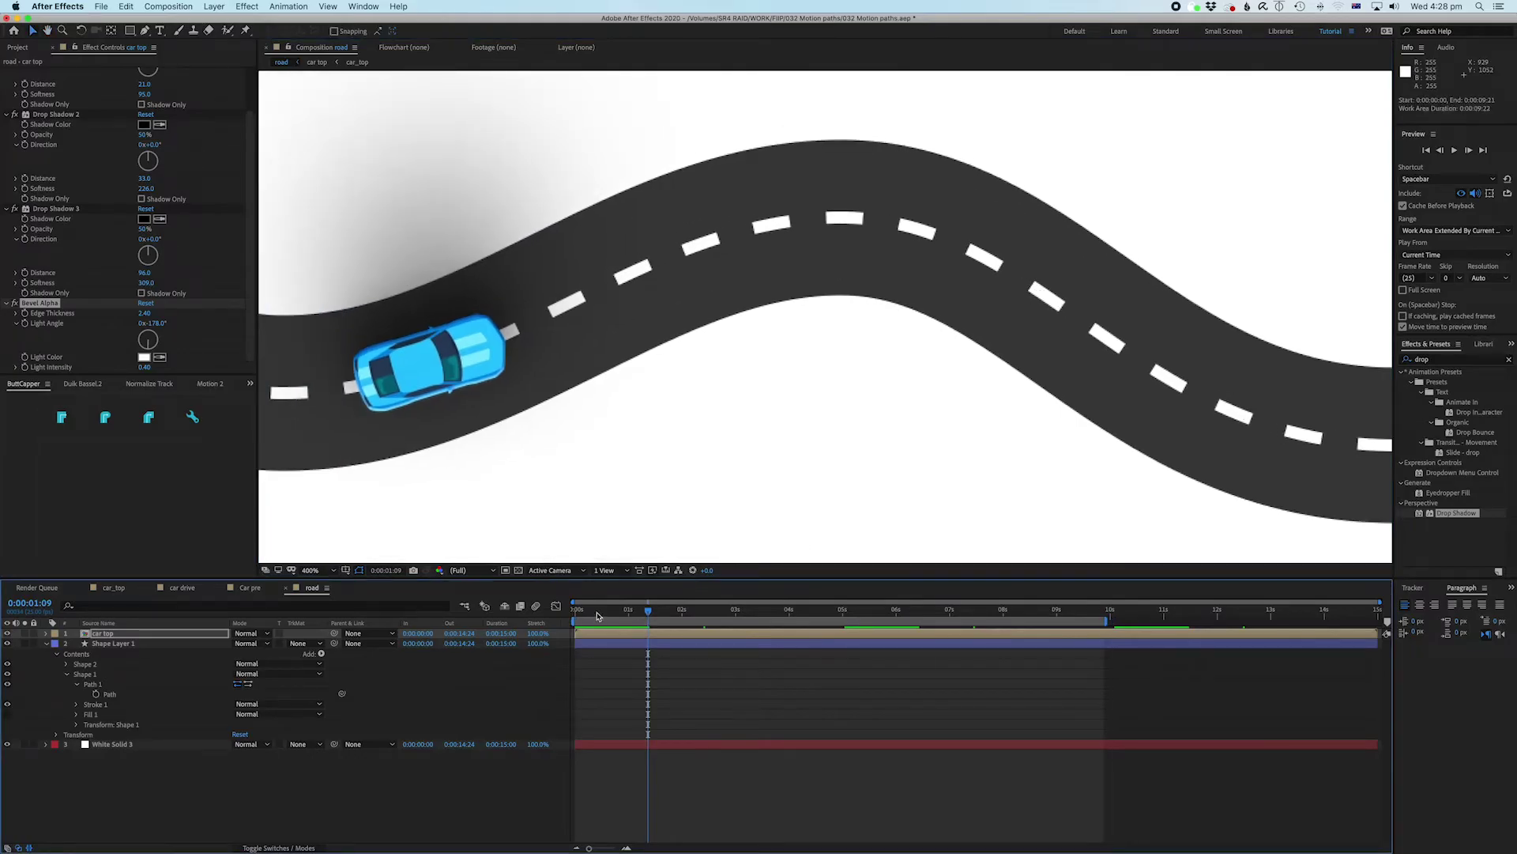
{"action": "left_click_drag", "start_coordinate": [594, 615], "coordinate": [693, 616]}
{"action": "key", "text": "comma"}
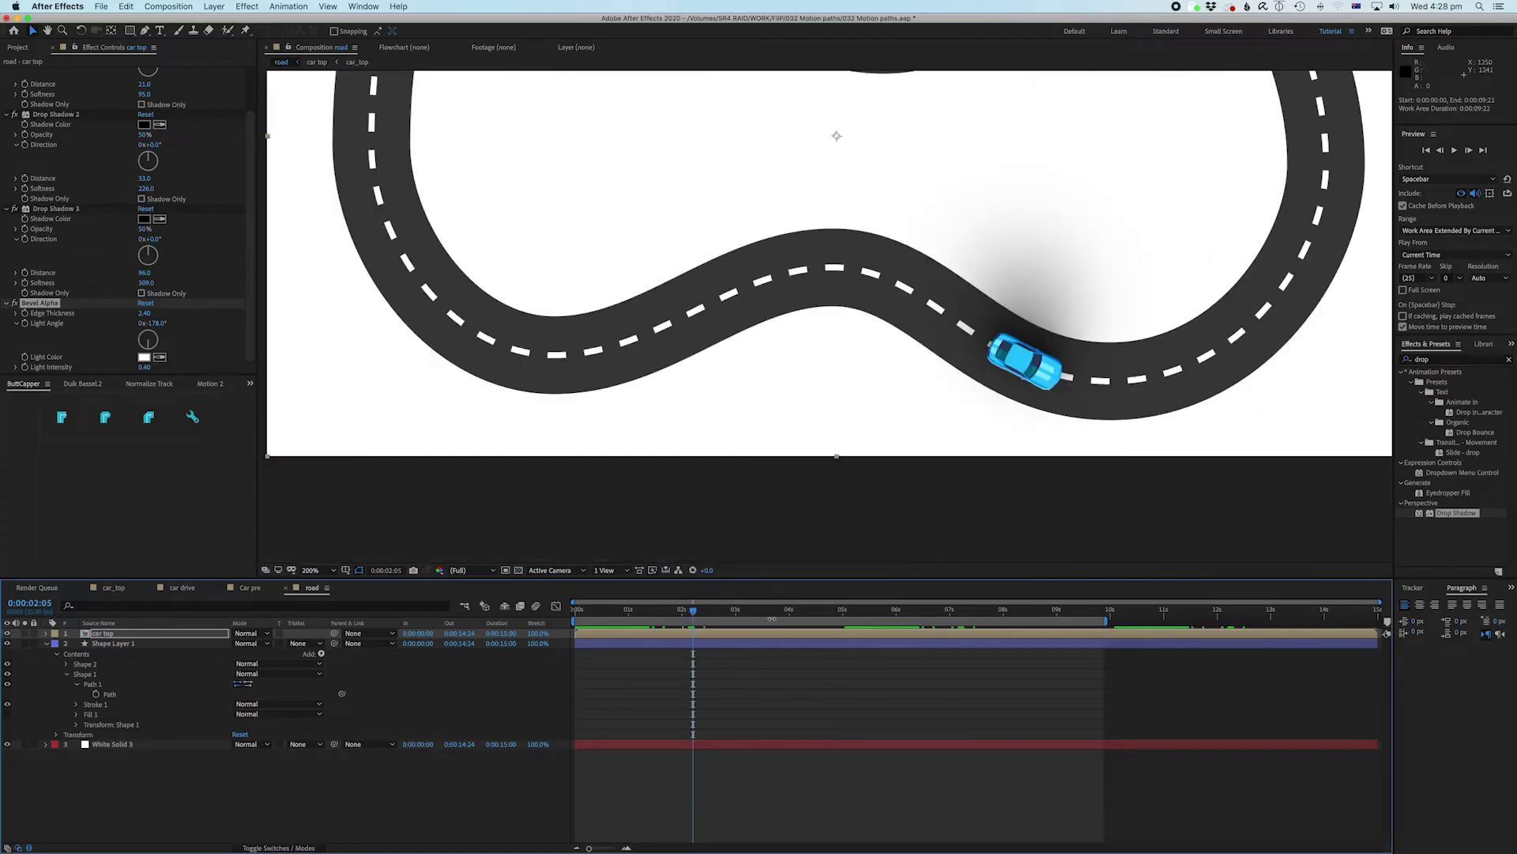
{"action": "left_click", "coordinate": [731, 612]}
{"action": "left_click", "coordinate": [756, 614]}
{"action": "key", "text": "comma"}
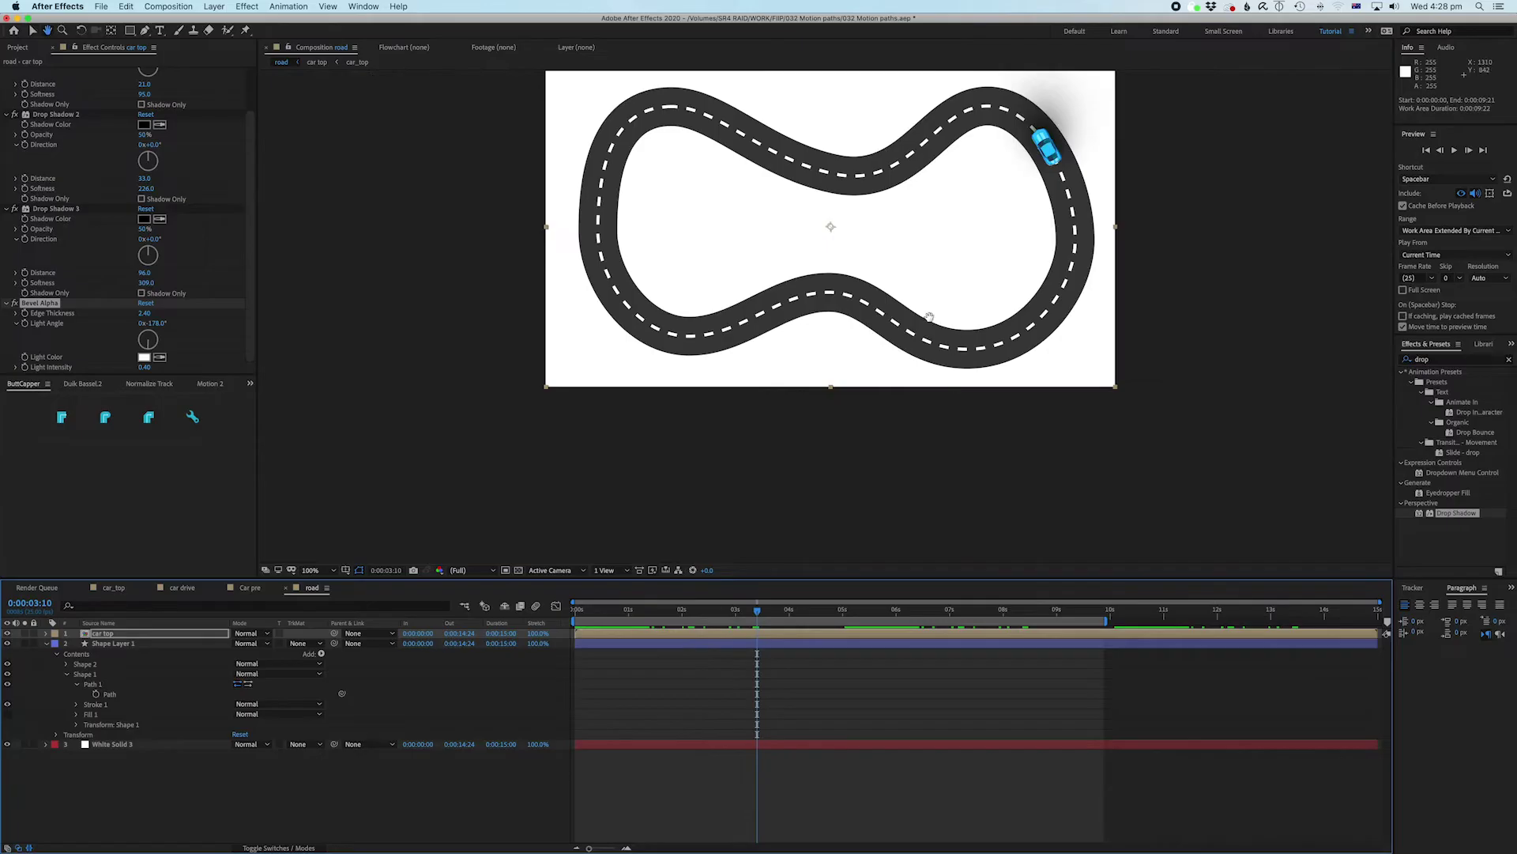
{"action": "left_click_drag", "start_coordinate": [927, 319], "coordinate": [840, 461]}
{"action": "key", "text": "period"}
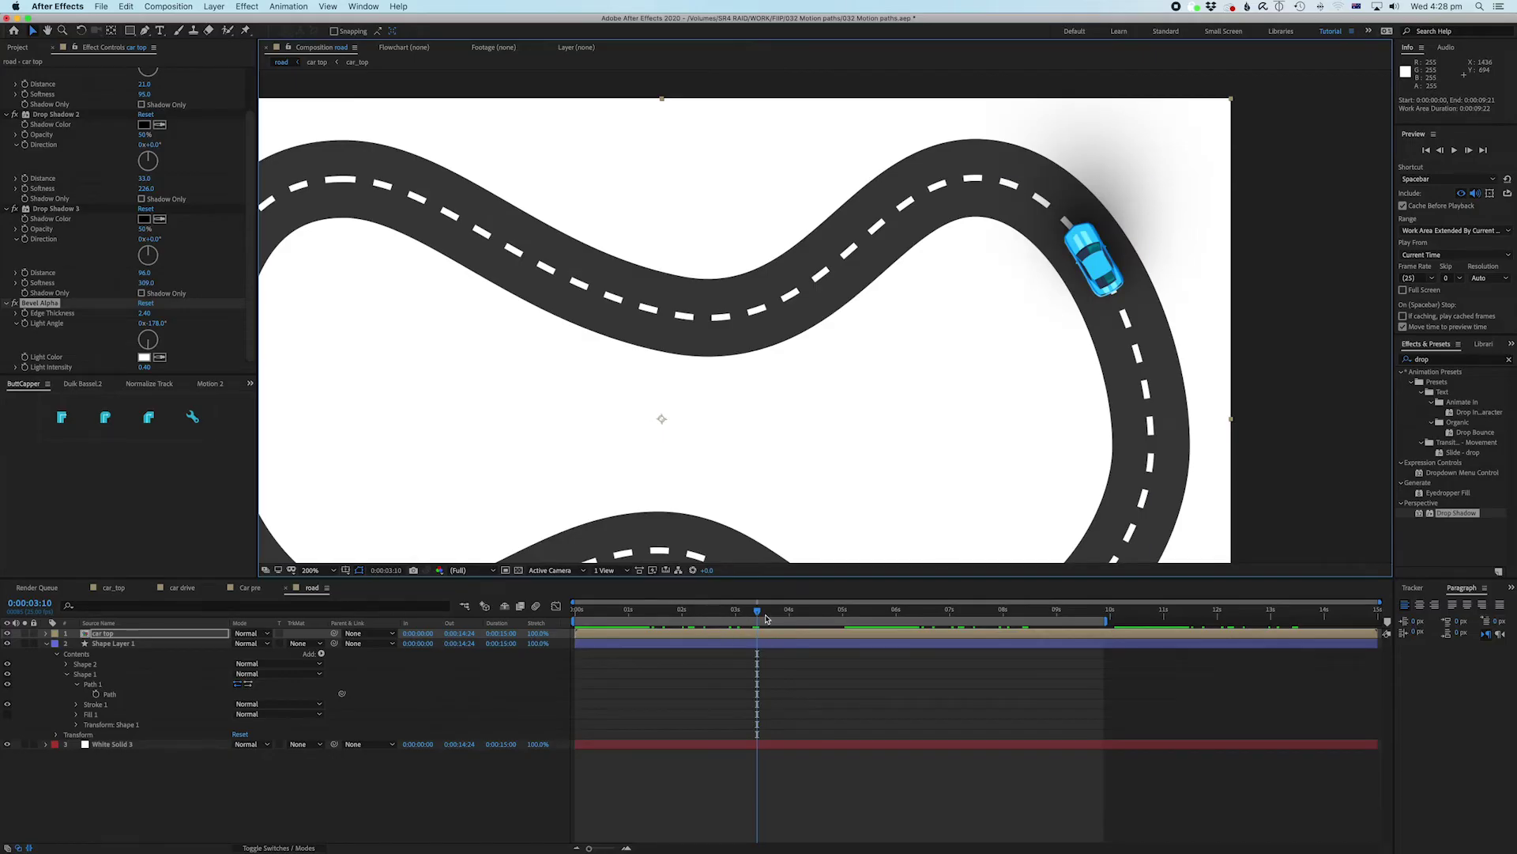
{"action": "left_click_drag", "start_coordinate": [765, 617], "coordinate": [774, 617]}
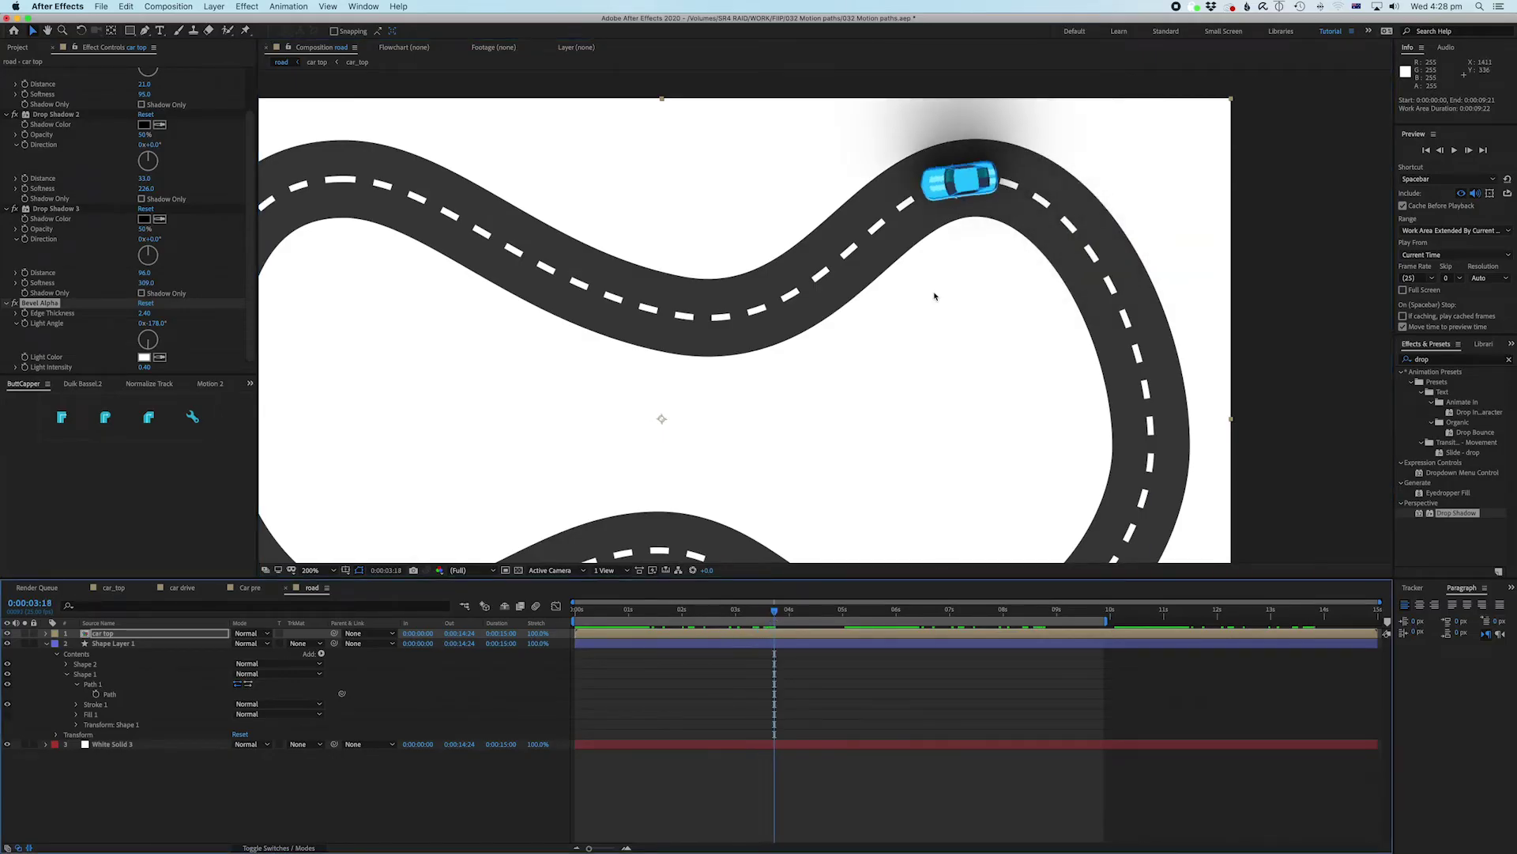
{"action": "scroll", "coordinate": [934, 296], "scroll_direction": "up", "scroll_amount": 2}
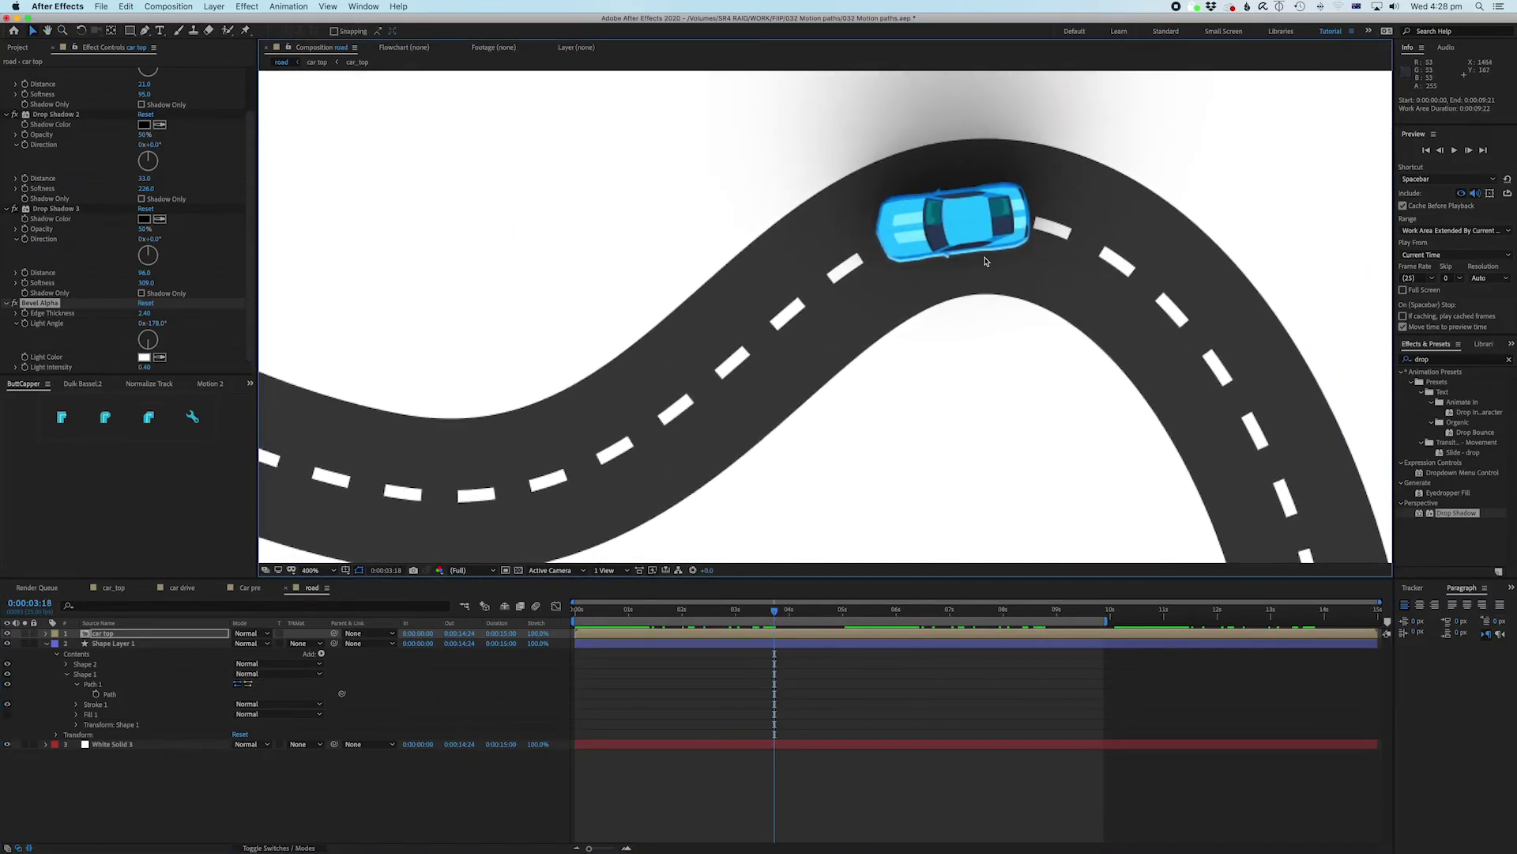
{"action": "key", "text": "comma"}
{"action": "key", "text": "Home"}
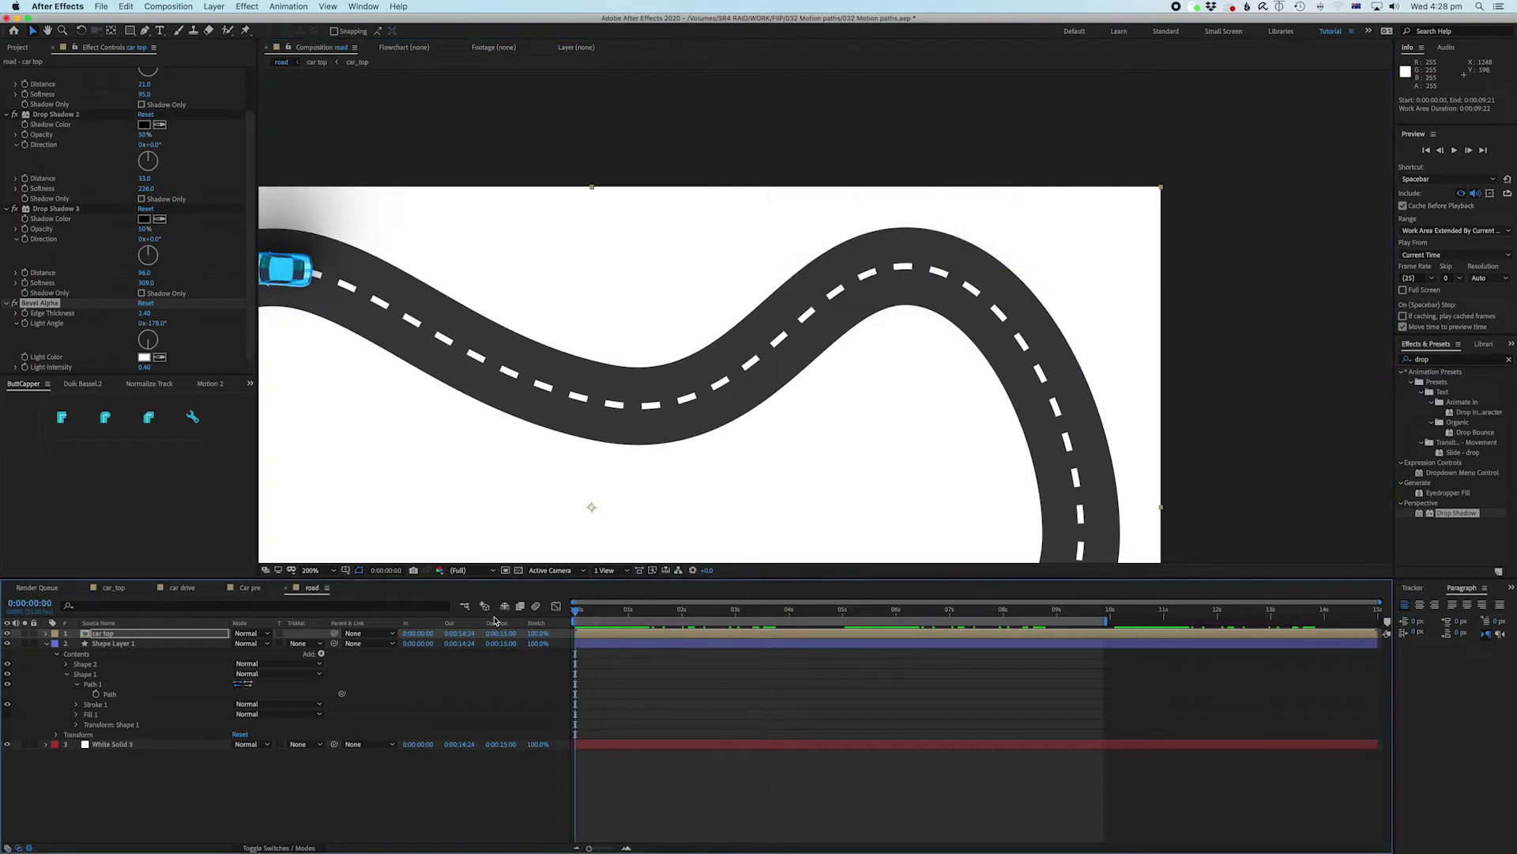
{"action": "key", "text": "comma"}
{"action": "key", "text": "space"}
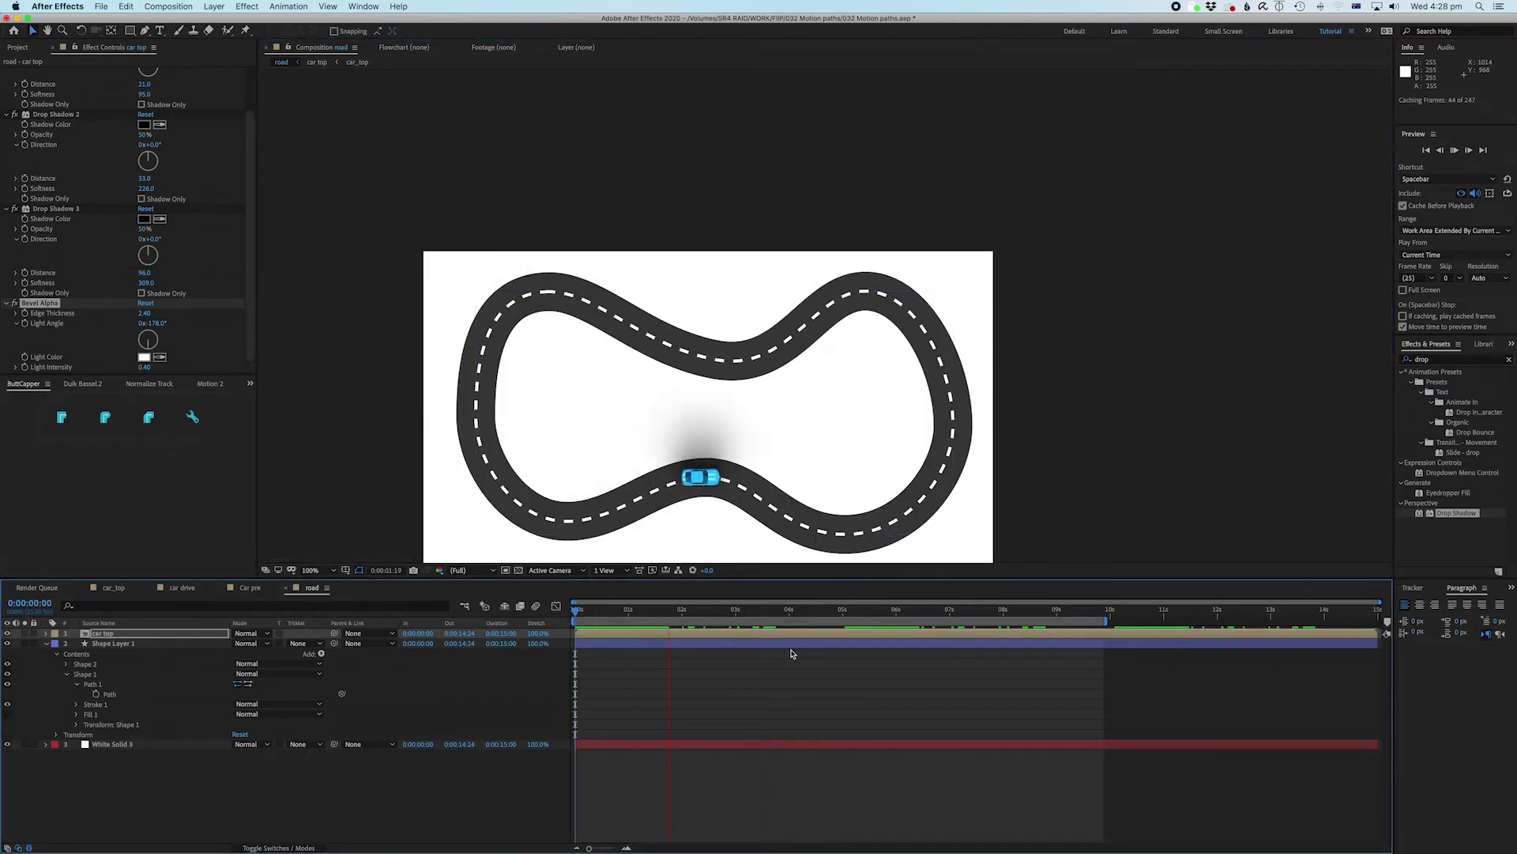
{"action": "key", "text": "space"}
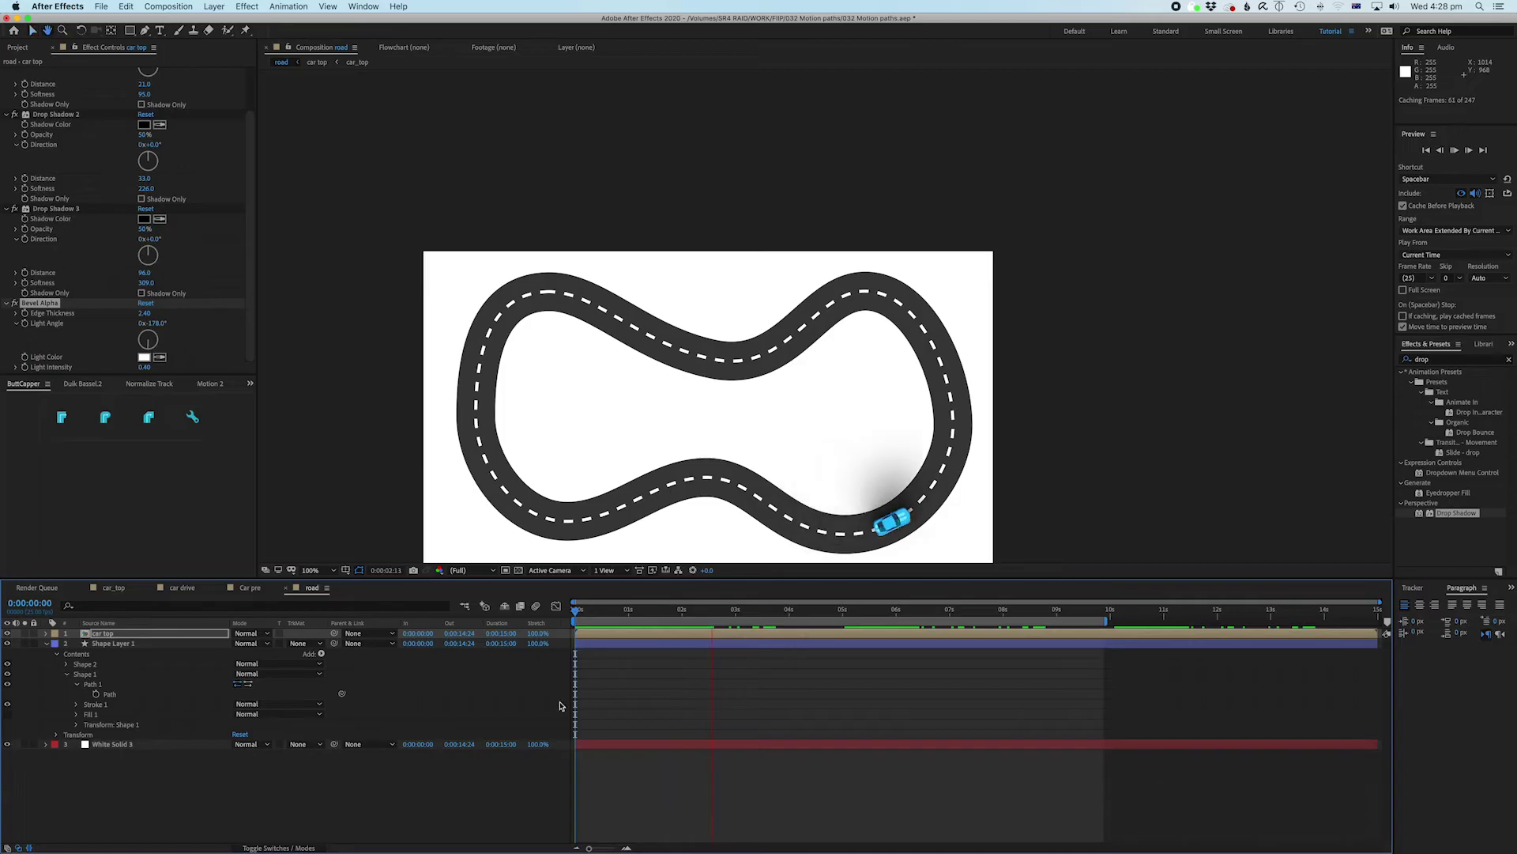
Step: Add a new null object, Null 3, to the road composition
{"action": "right_click", "coordinate": [655, 773]}
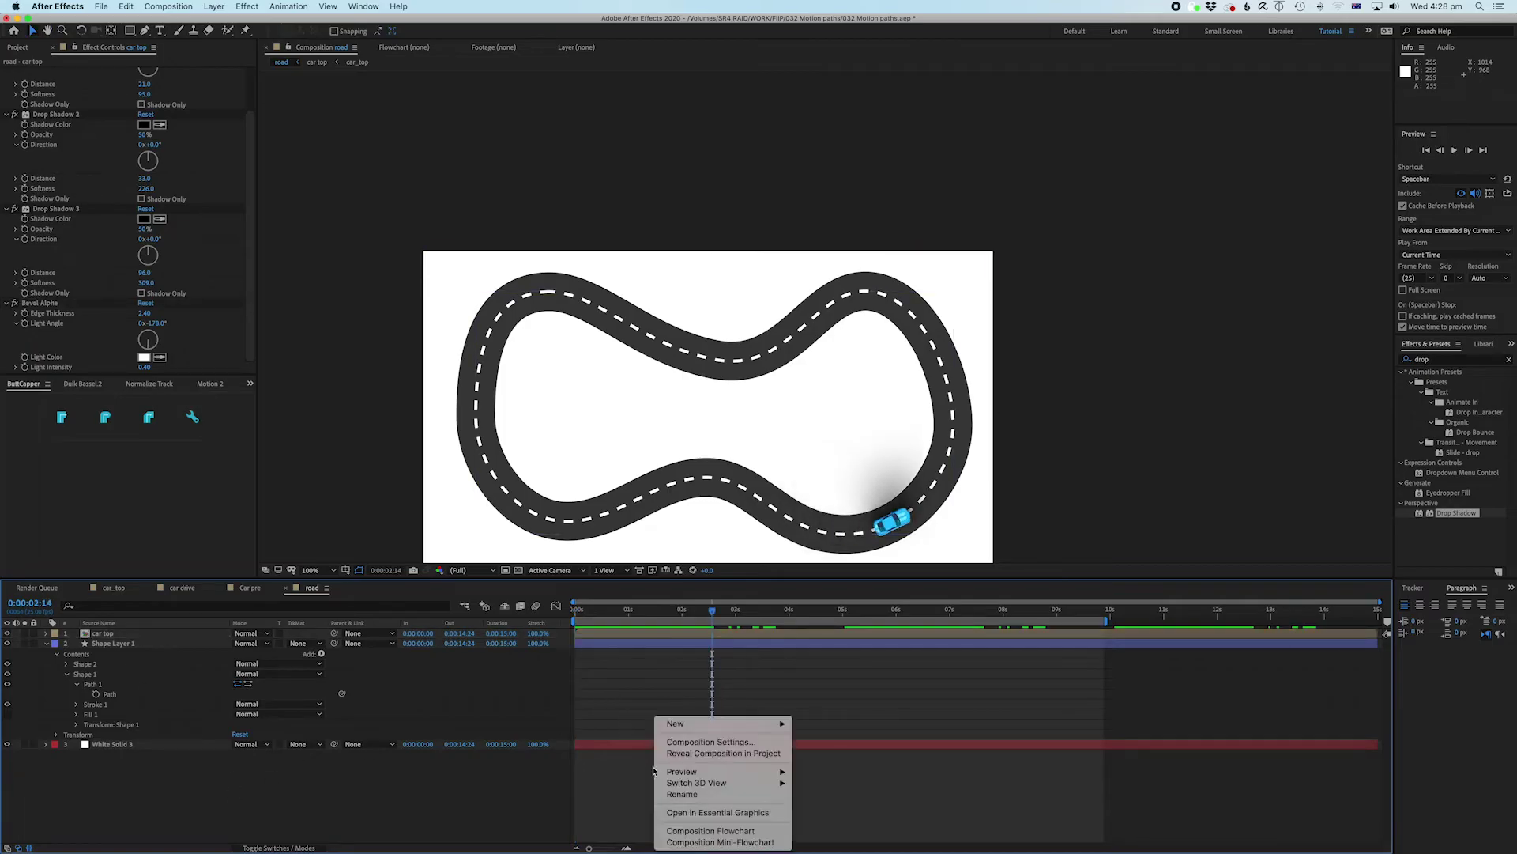
{"action": "mouse_move", "coordinate": [751, 723]}
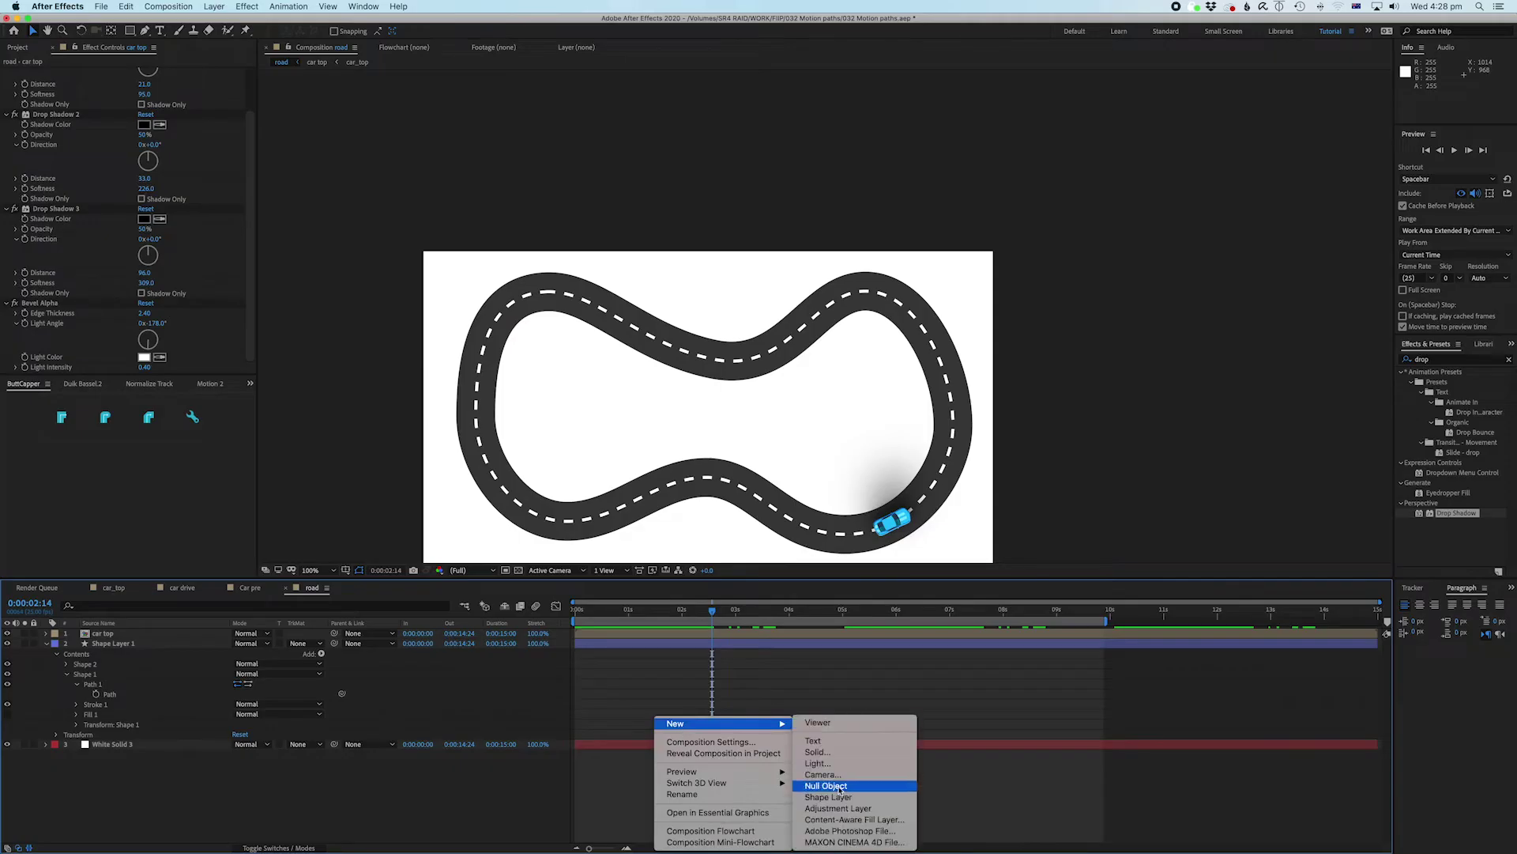
{"action": "left_click", "coordinate": [839, 790]}
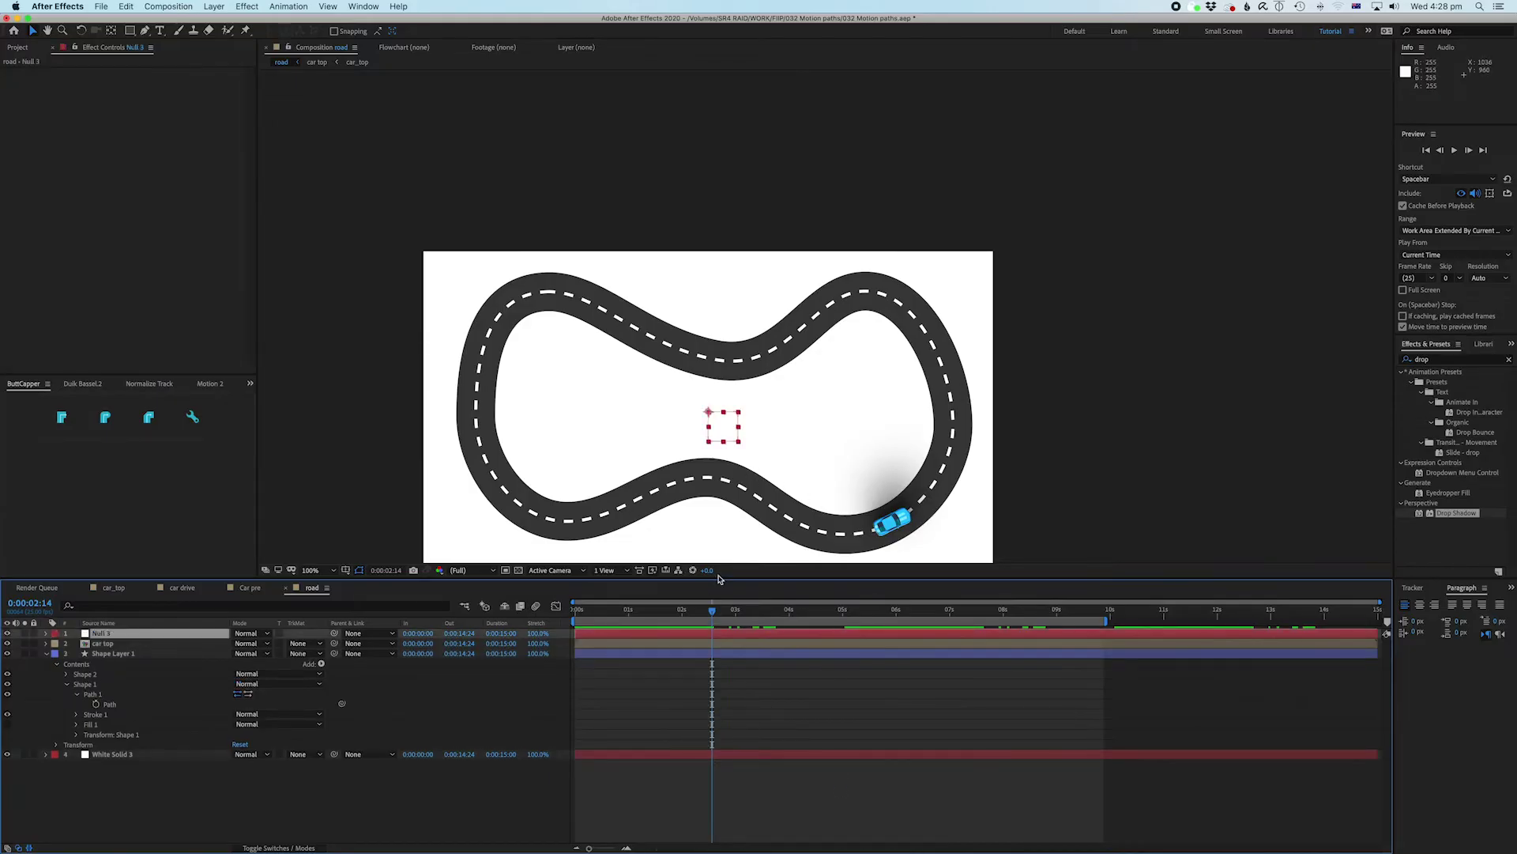
{"action": "scroll", "coordinate": [827, 316], "scroll_direction": "up", "scroll_amount": 1}
{"action": "left_click_drag", "start_coordinate": [768, 488], "coordinate": [941, 244]}
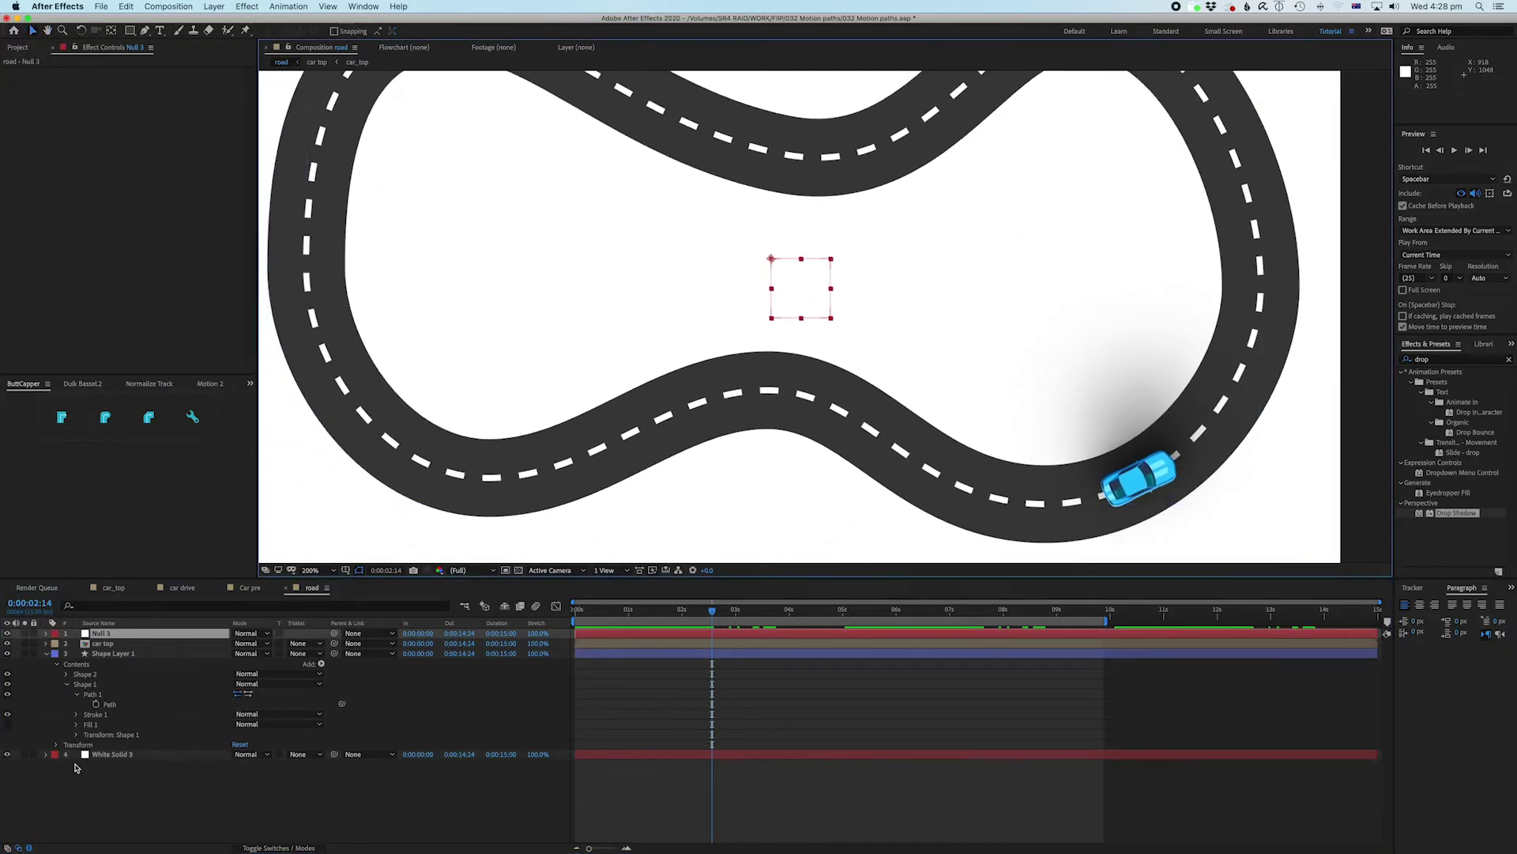
Step: Copy Shape Layer 1's Path, paste it into Null 3's Position, and shift the keyframes earlier
{"action": "left_click", "coordinate": [110, 705]}
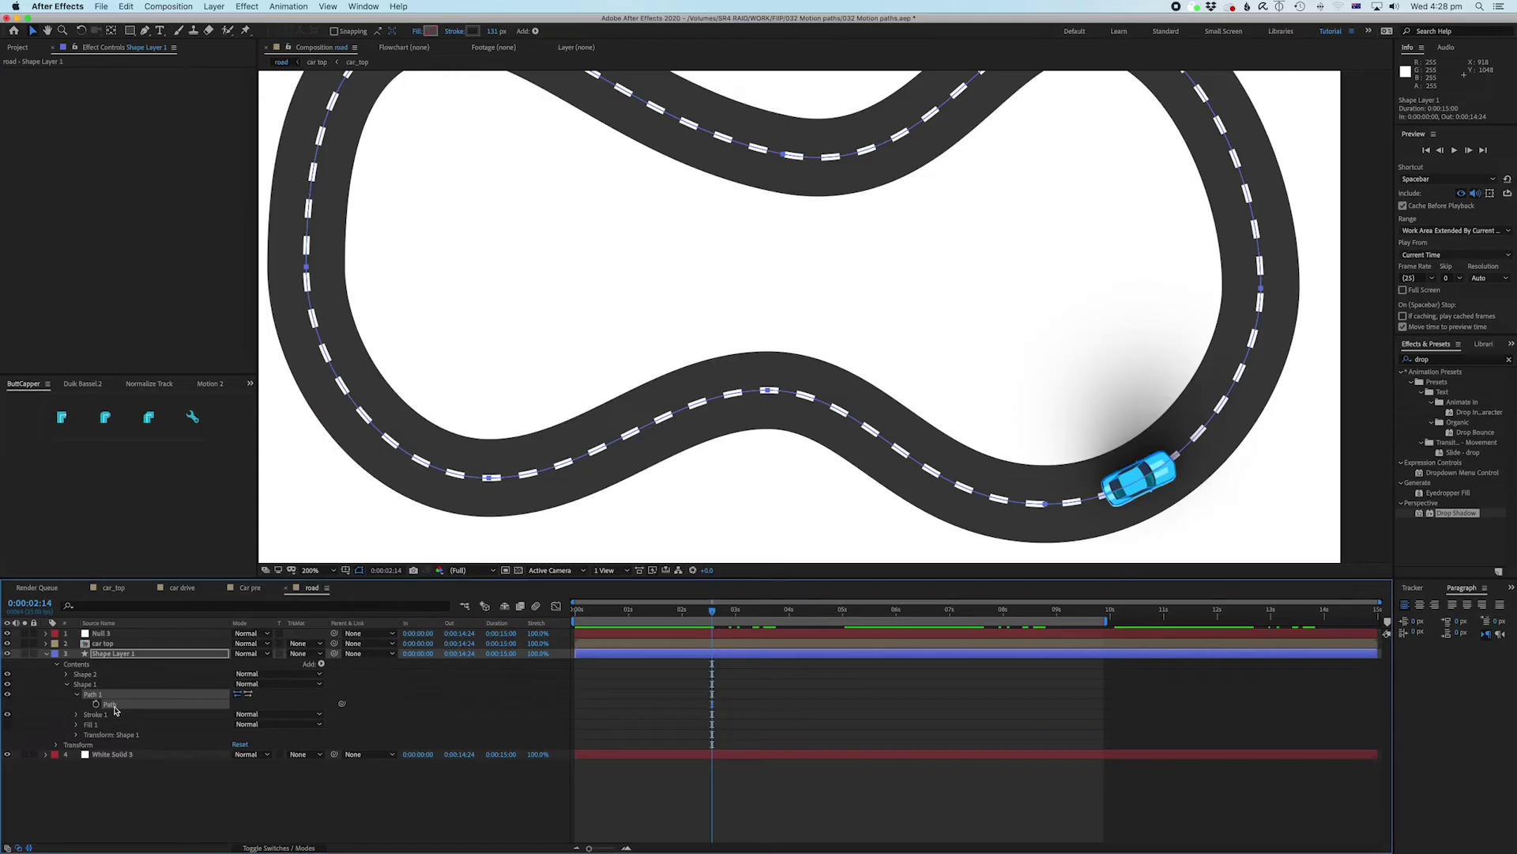
{"action": "left_click", "coordinate": [126, 6]}
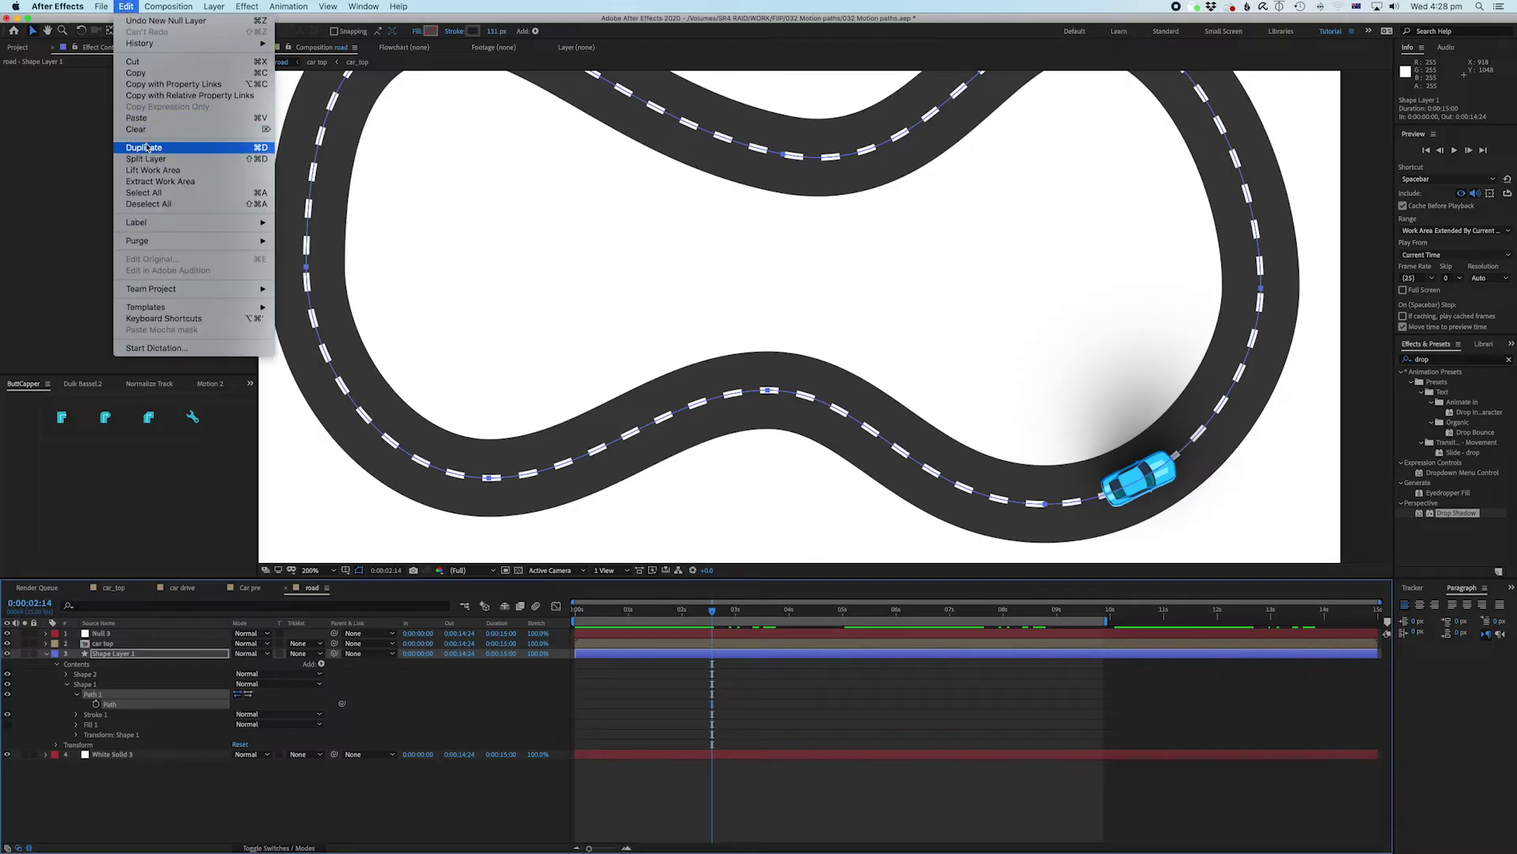
{"action": "left_click", "coordinate": [150, 73]}
{"action": "left_click", "coordinate": [103, 634]}
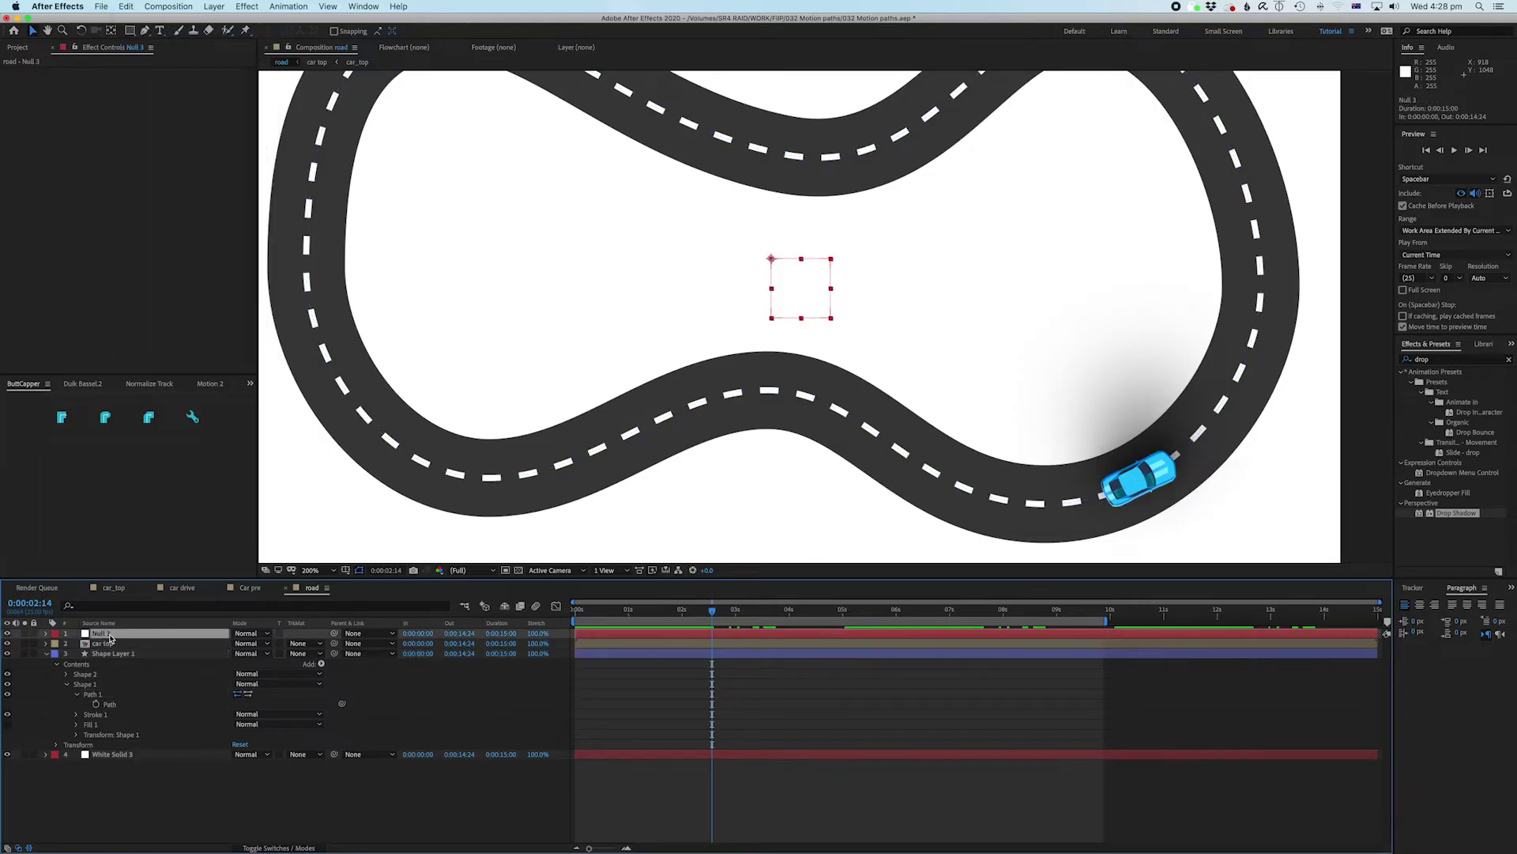
{"action": "key", "text": "p"}
{"action": "right_click", "coordinate": [97, 647]}
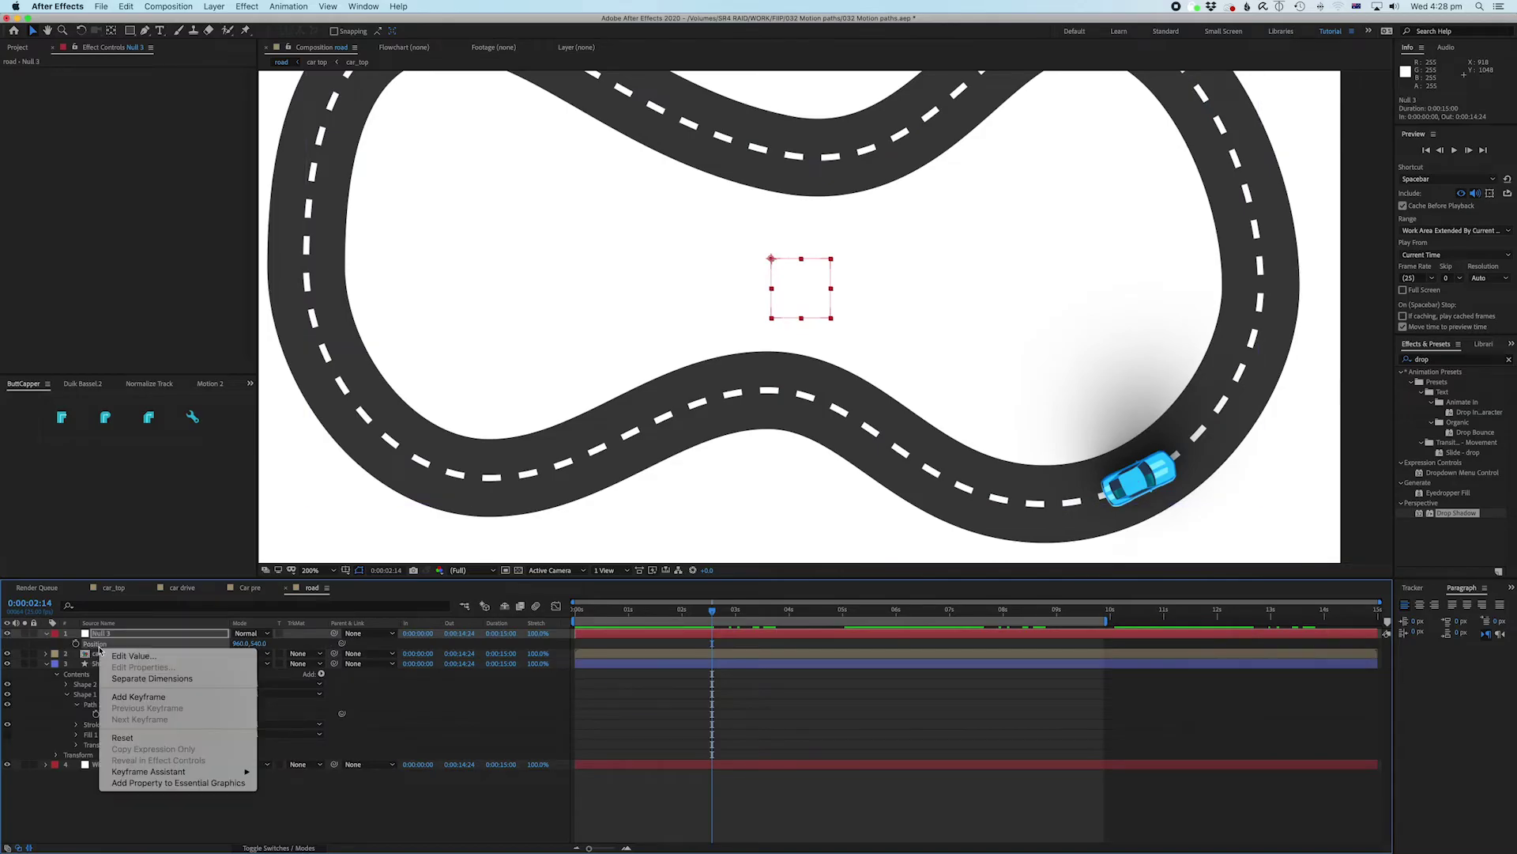
{"action": "key", "text": "Escape"}
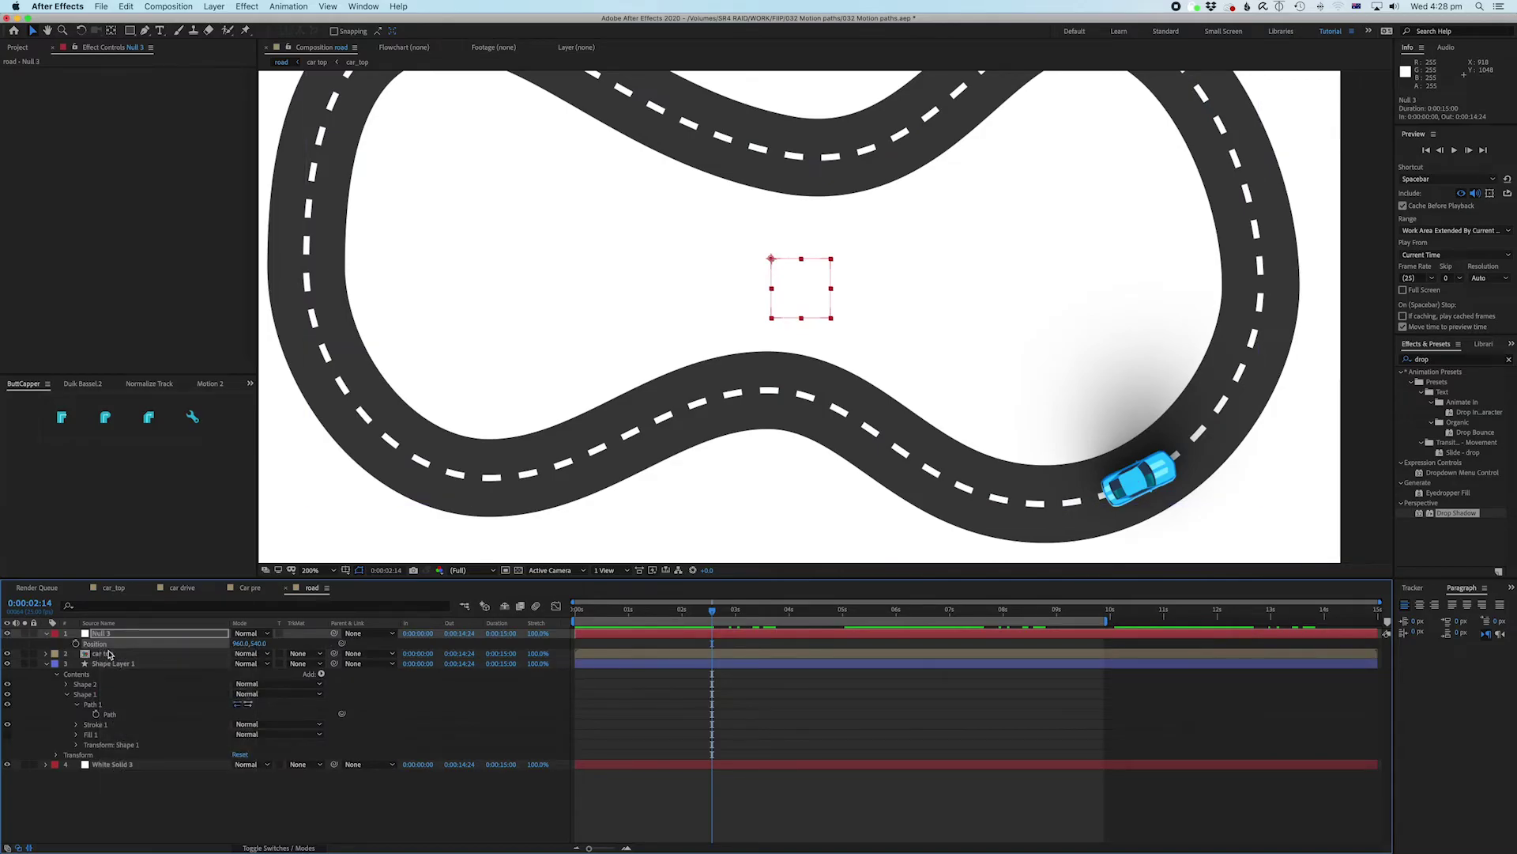
{"action": "key", "text": "super+v"}
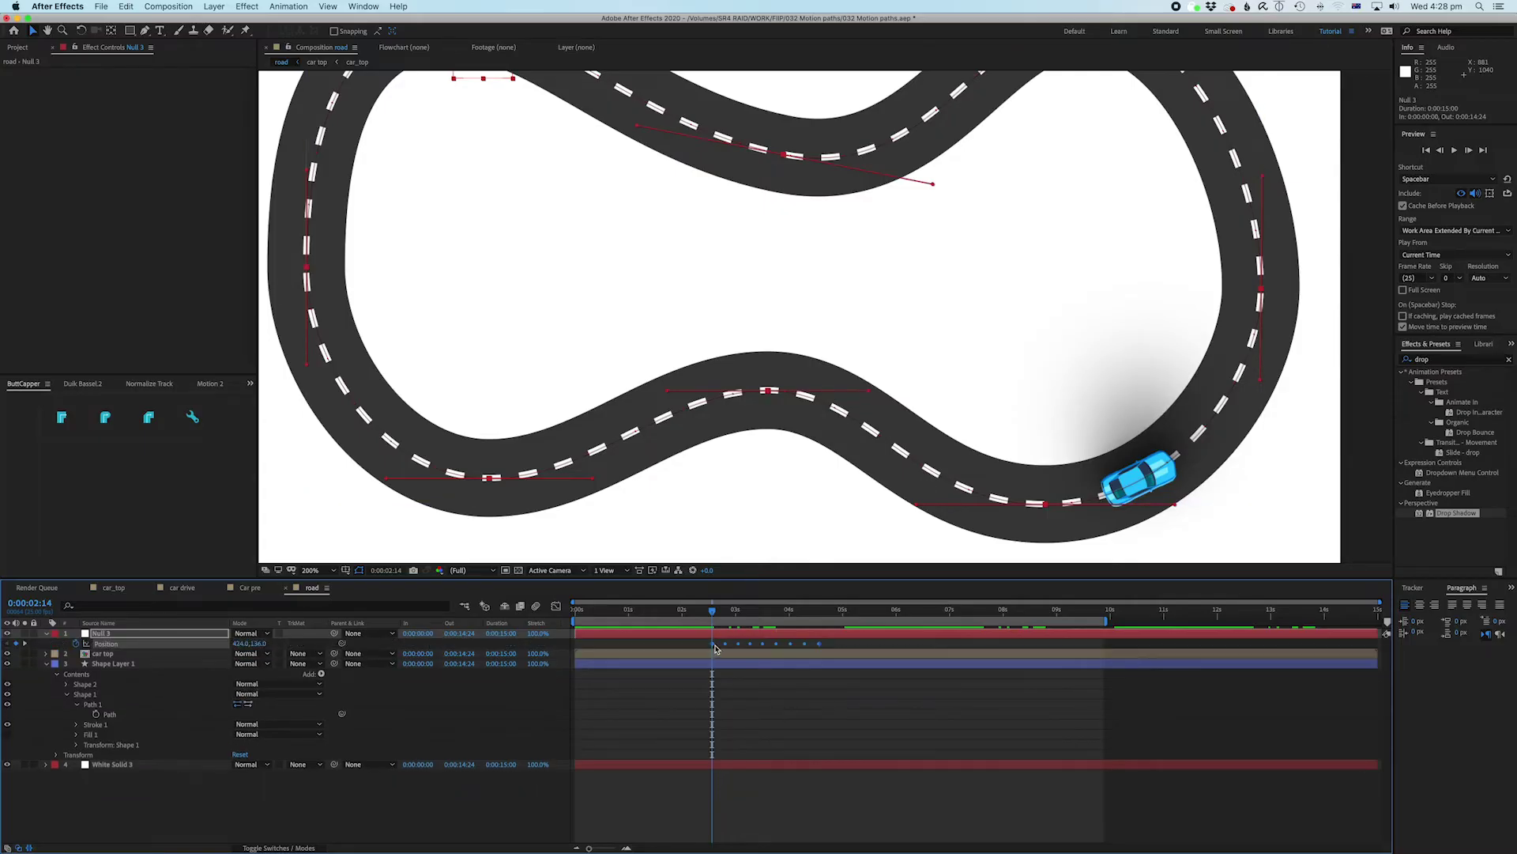
{"action": "left_click_drag", "start_coordinate": [712, 643], "coordinate": [639, 649]}
Step: In the car top precomp, place the playhead on car_top's last keyframe, 0:00:05:01, then return to road
{"action": "double_click", "coordinate": [609, 655]}
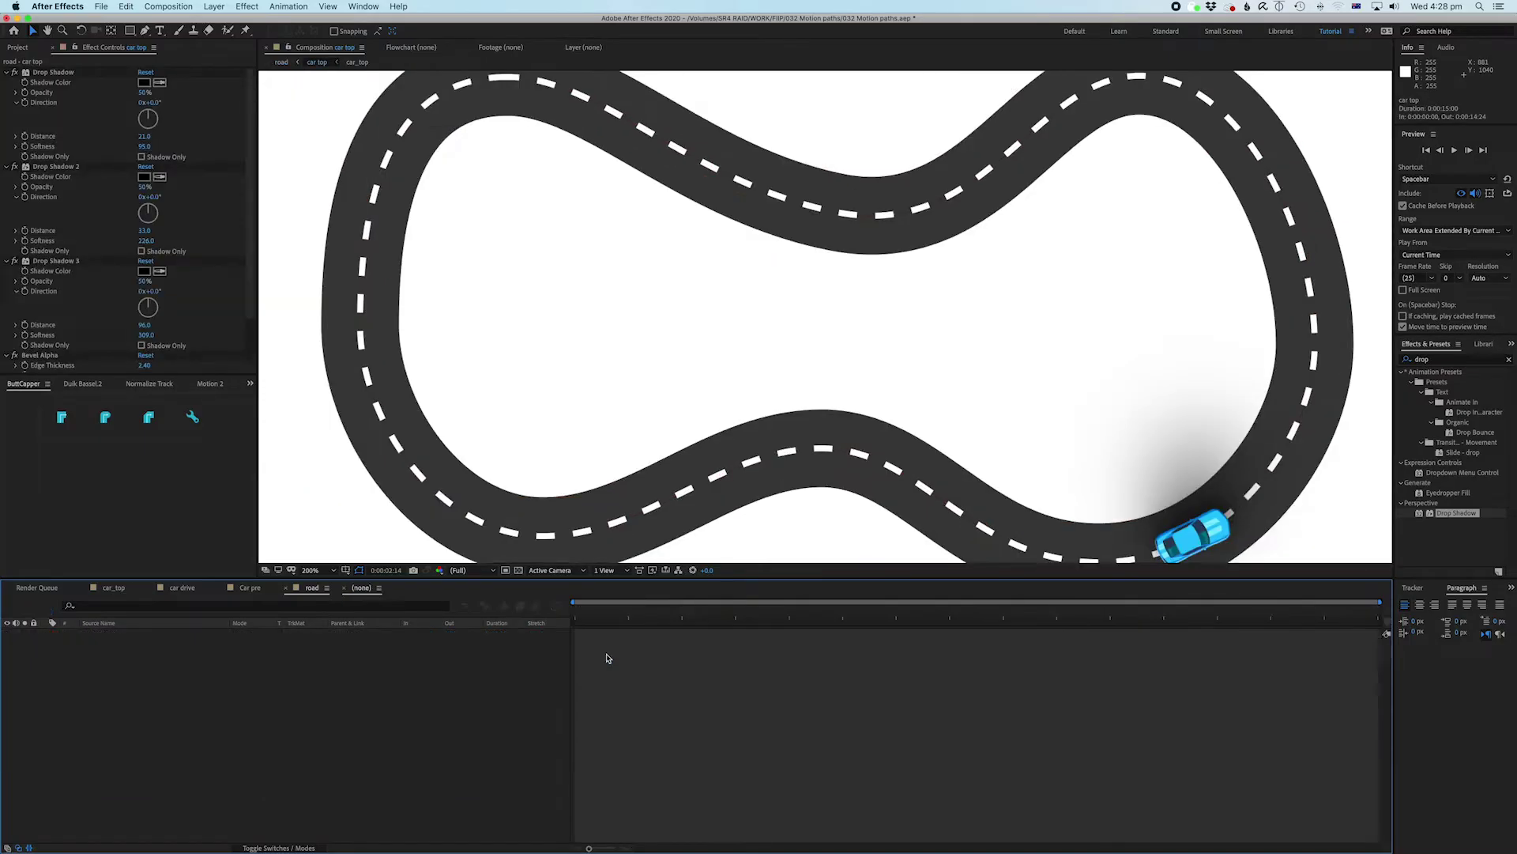
{"action": "left_click", "coordinate": [704, 635]}
{"action": "key", "text": "u"}
{"action": "left_click", "coordinate": [807, 660]}
{"action": "left_click_drag", "start_coordinate": [827, 618], "coordinate": [844, 616]}
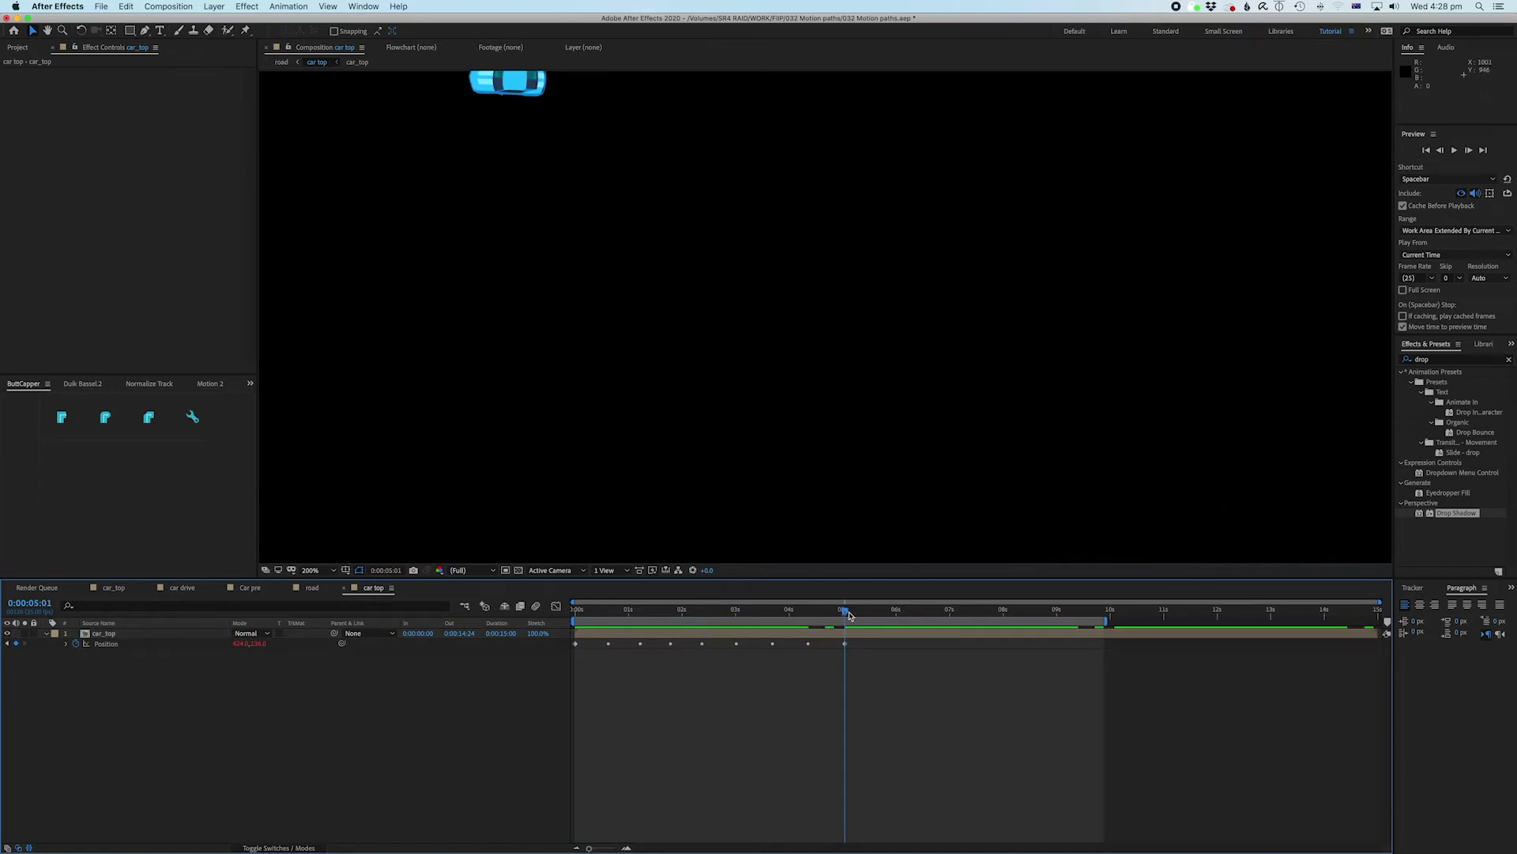
{"action": "left_click", "coordinate": [278, 63]}
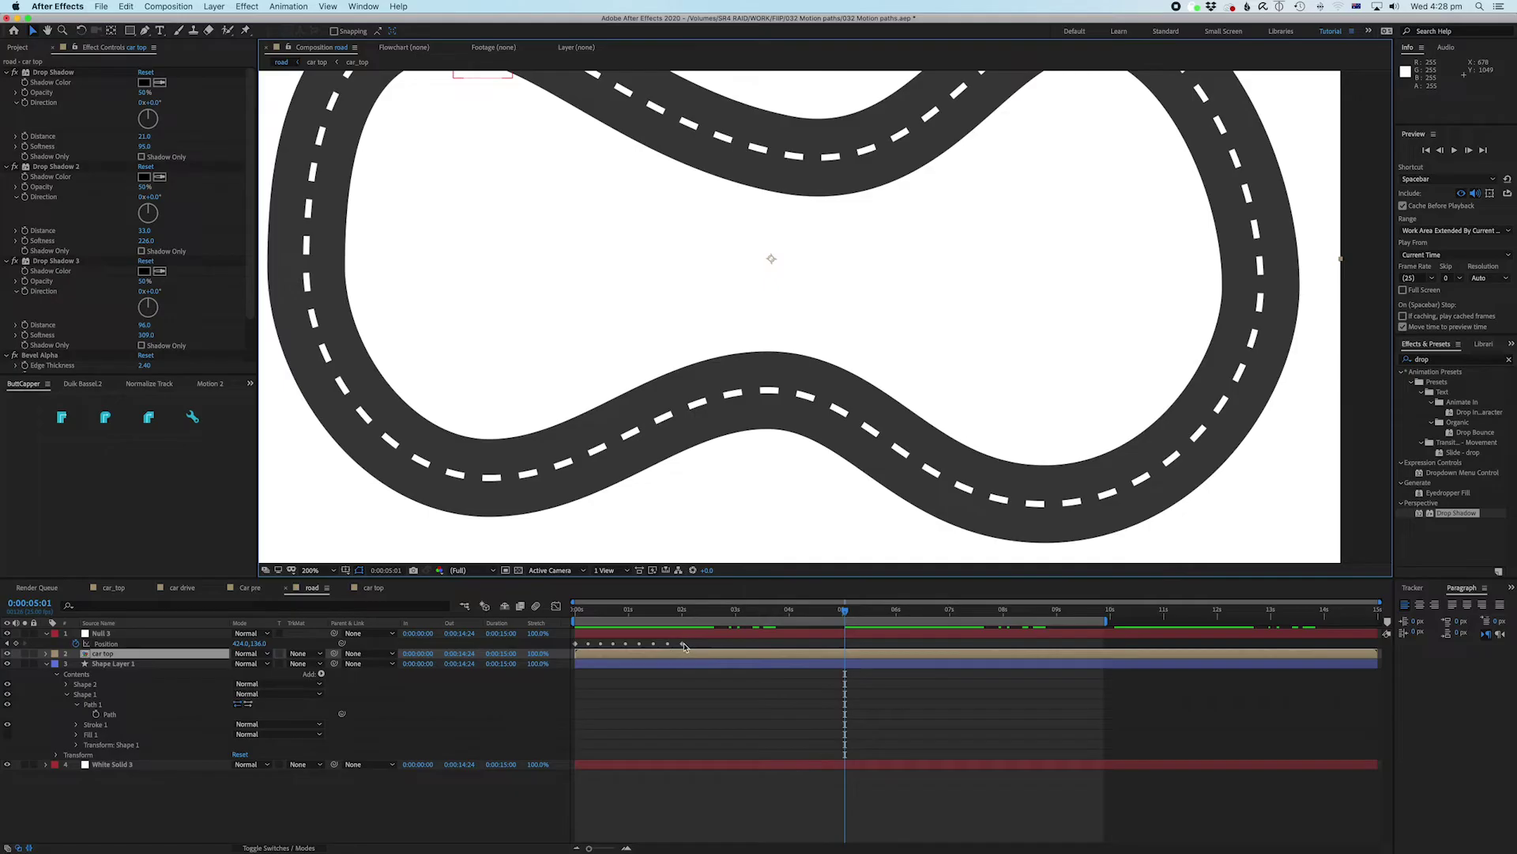
Step: Stretch Null 3's keyframes so the last lands at 0:00:05:01, then check the motion
{"action": "left_click_drag", "start_coordinate": [683, 645], "coordinate": [708, 648]}
{"action": "left_click_drag", "start_coordinate": [812, 655], "coordinate": [845, 655]}
{"action": "scroll", "coordinate": [741, 557], "scroll_direction": "down", "scroll_amount": 2}
{"action": "left_click", "coordinate": [711, 674]}
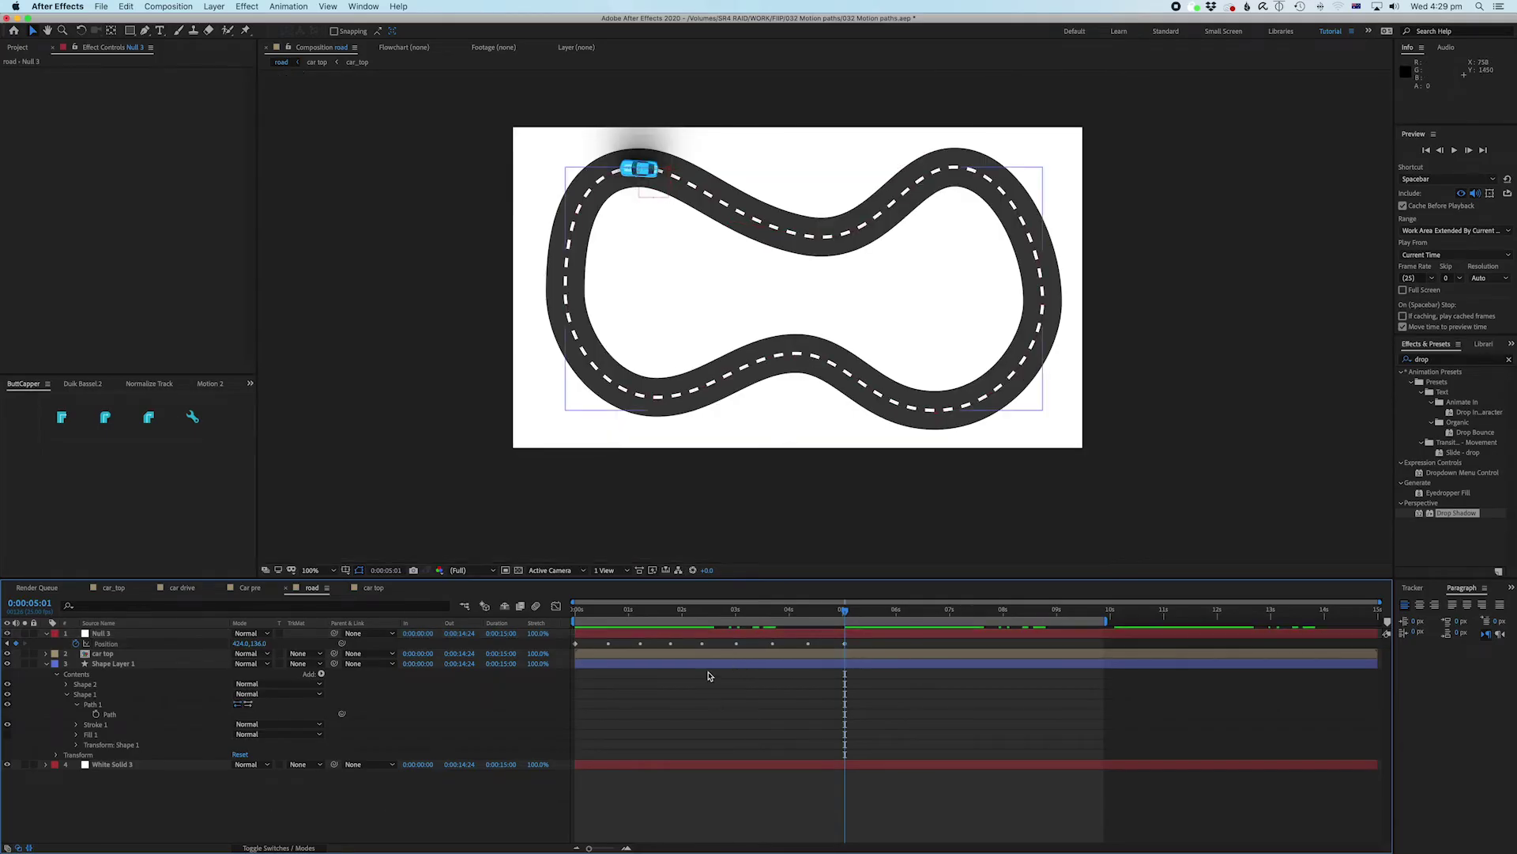
{"action": "mouse_move", "coordinate": [623, 615]}
{"action": "left_mouse_down"}
{"action": "mouse_move", "coordinate": [580, 619]}
{"action": "mouse_move", "coordinate": [782, 605]}
{"action": "mouse_move", "coordinate": [611, 609]}
{"action": "left_mouse_up"}
{"action": "left_click", "coordinate": [609, 633]}
{"action": "key", "text": "Home"}
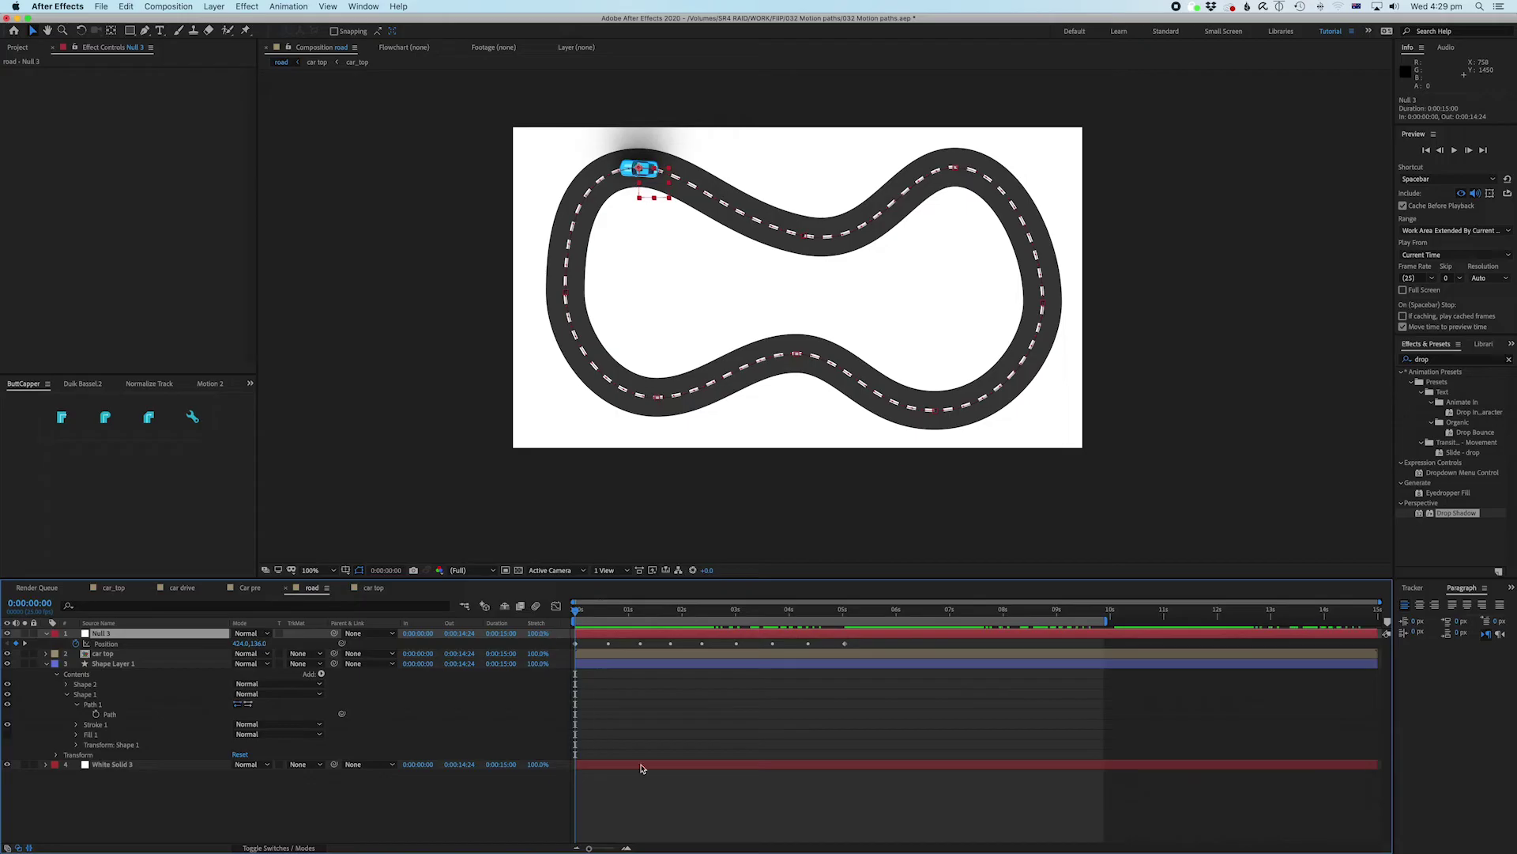
Step: Make the car top and road shape layers 3D and rename the road layer to Road
{"action": "left_click", "coordinate": [117, 664]}
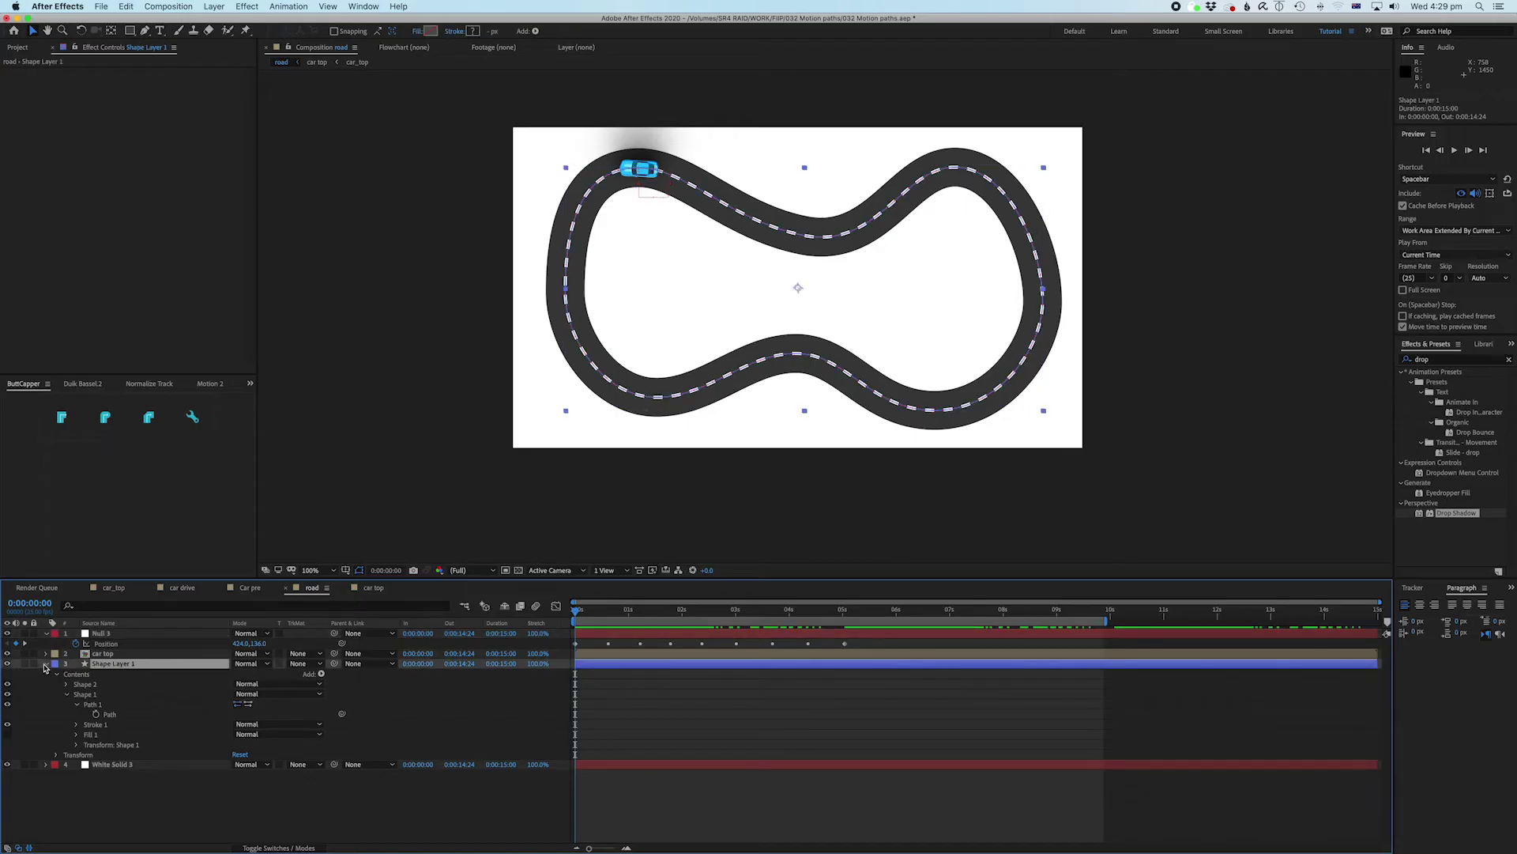
{"action": "left_click", "coordinate": [45, 664]}
{"action": "left_click", "coordinate": [127, 654]}
{"action": "left_click", "coordinate": [316, 760]}
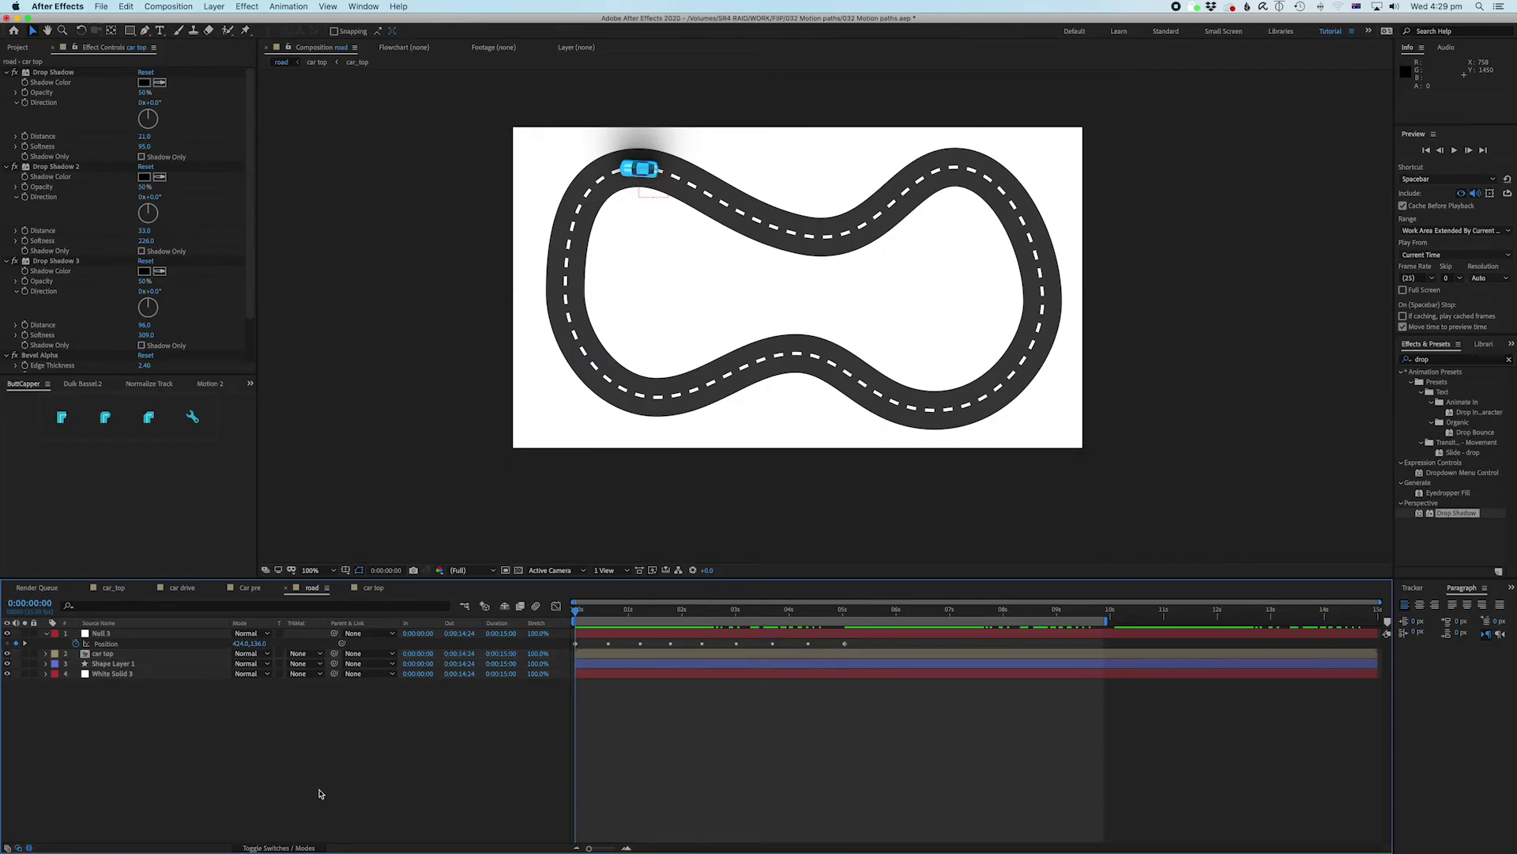
{"action": "left_click", "coordinate": [285, 848]}
{"action": "left_click", "coordinate": [298, 654]}
{"action": "left_click", "coordinate": [298, 664]}
{"action": "left_click", "coordinate": [124, 665]}
{"action": "key", "text": "Return"}
{"action": "type", "text": "Road"}
{"action": "key", "text": "Return"}
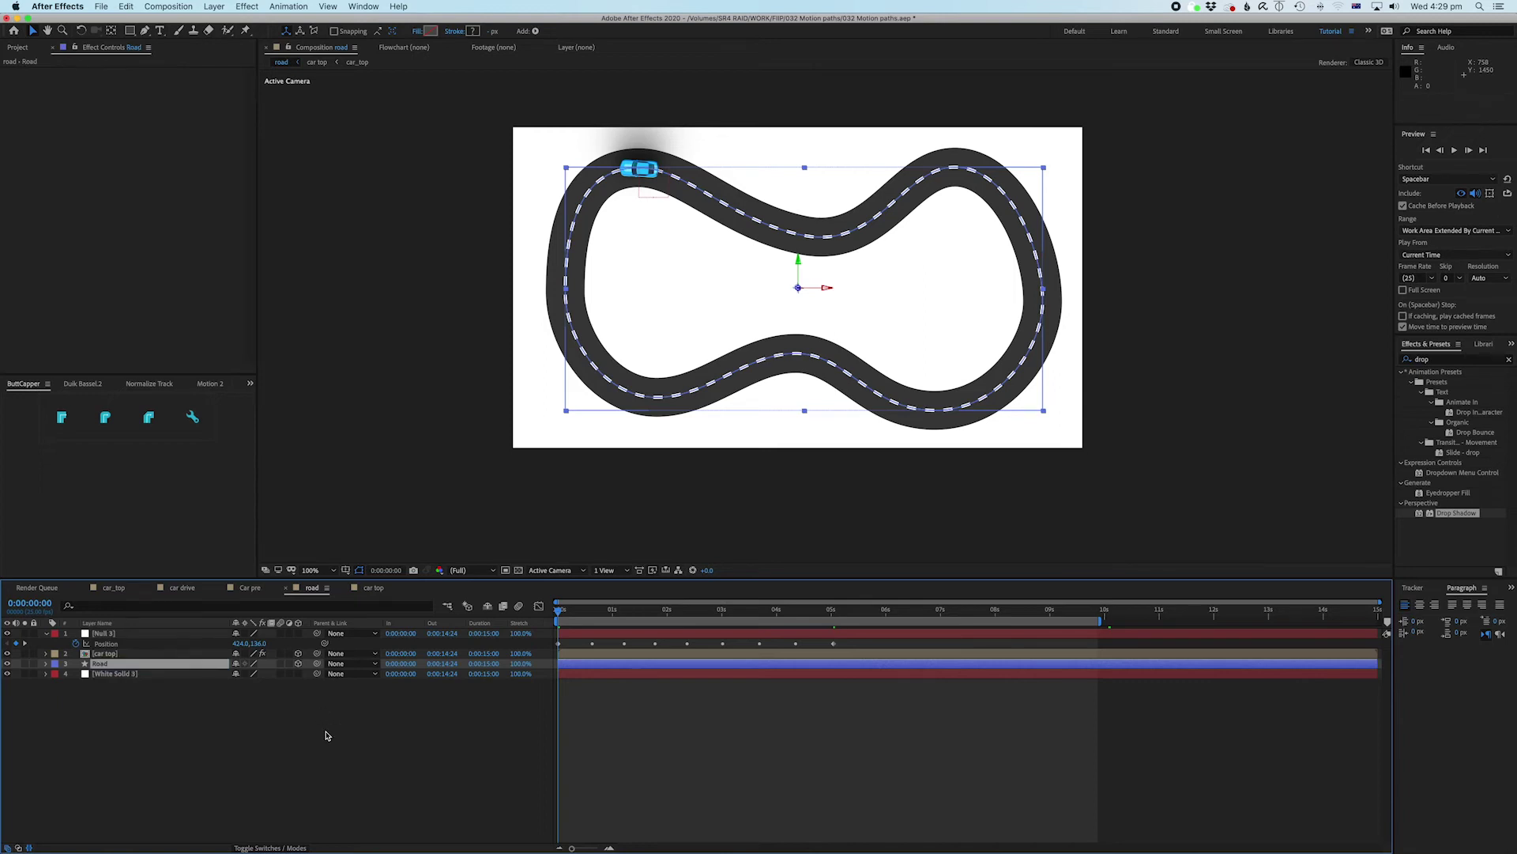
Step: Add a new Camera 1 below Null 3 and parent it to Null 3
{"action": "left_click", "coordinate": [576, 732]}
{"action": "right_click", "coordinate": [580, 717]}
{"action": "mouse_move", "coordinate": [607, 726]}
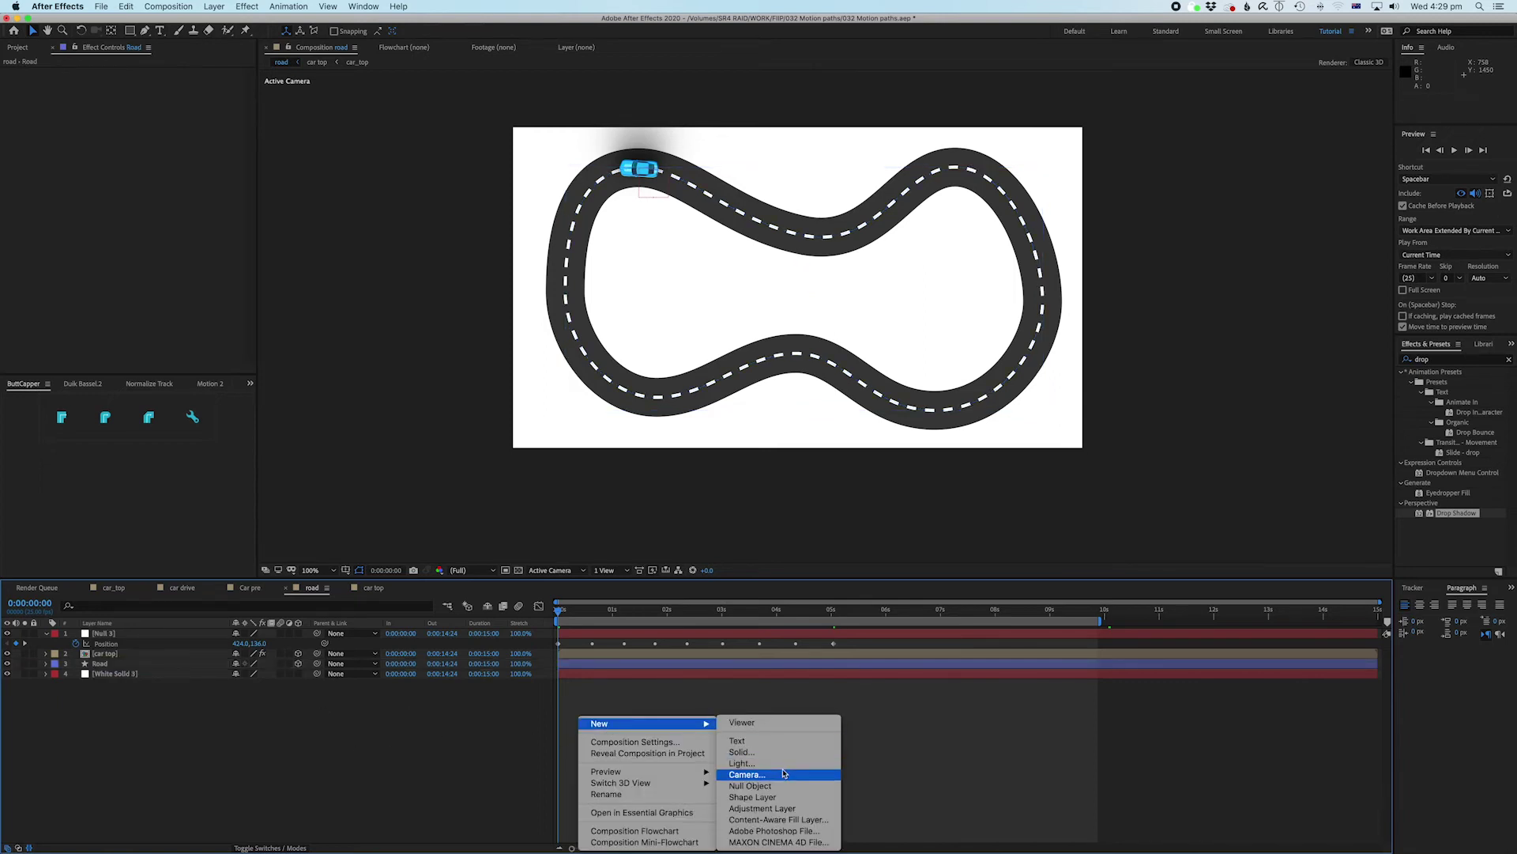
{"action": "left_click", "coordinate": [749, 774]}
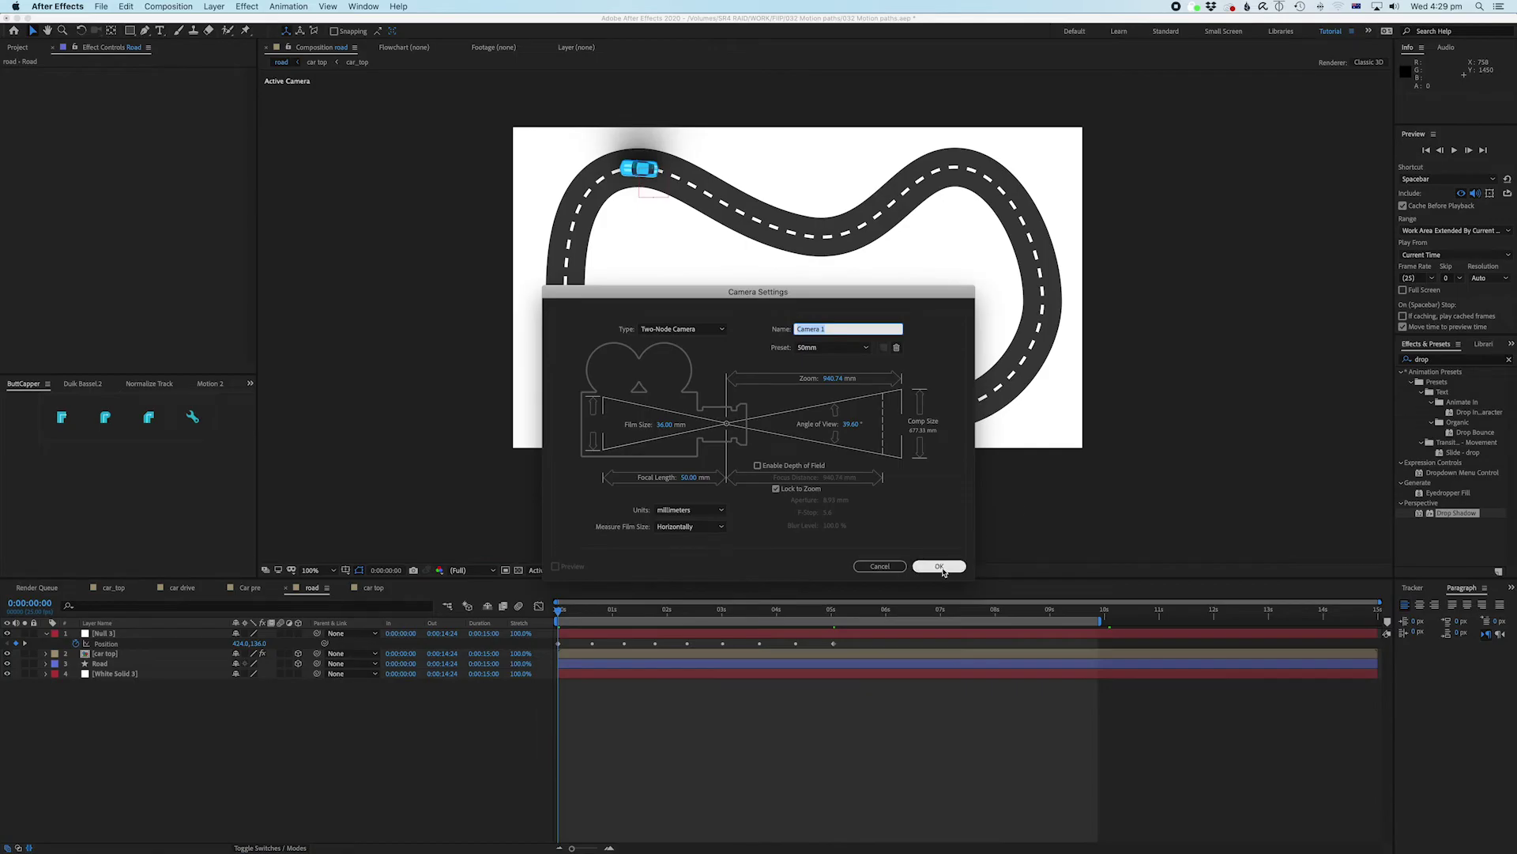
{"action": "left_click", "coordinate": [939, 566]}
{"action": "left_click_drag", "start_coordinate": [105, 637], "coordinate": [105, 658]}
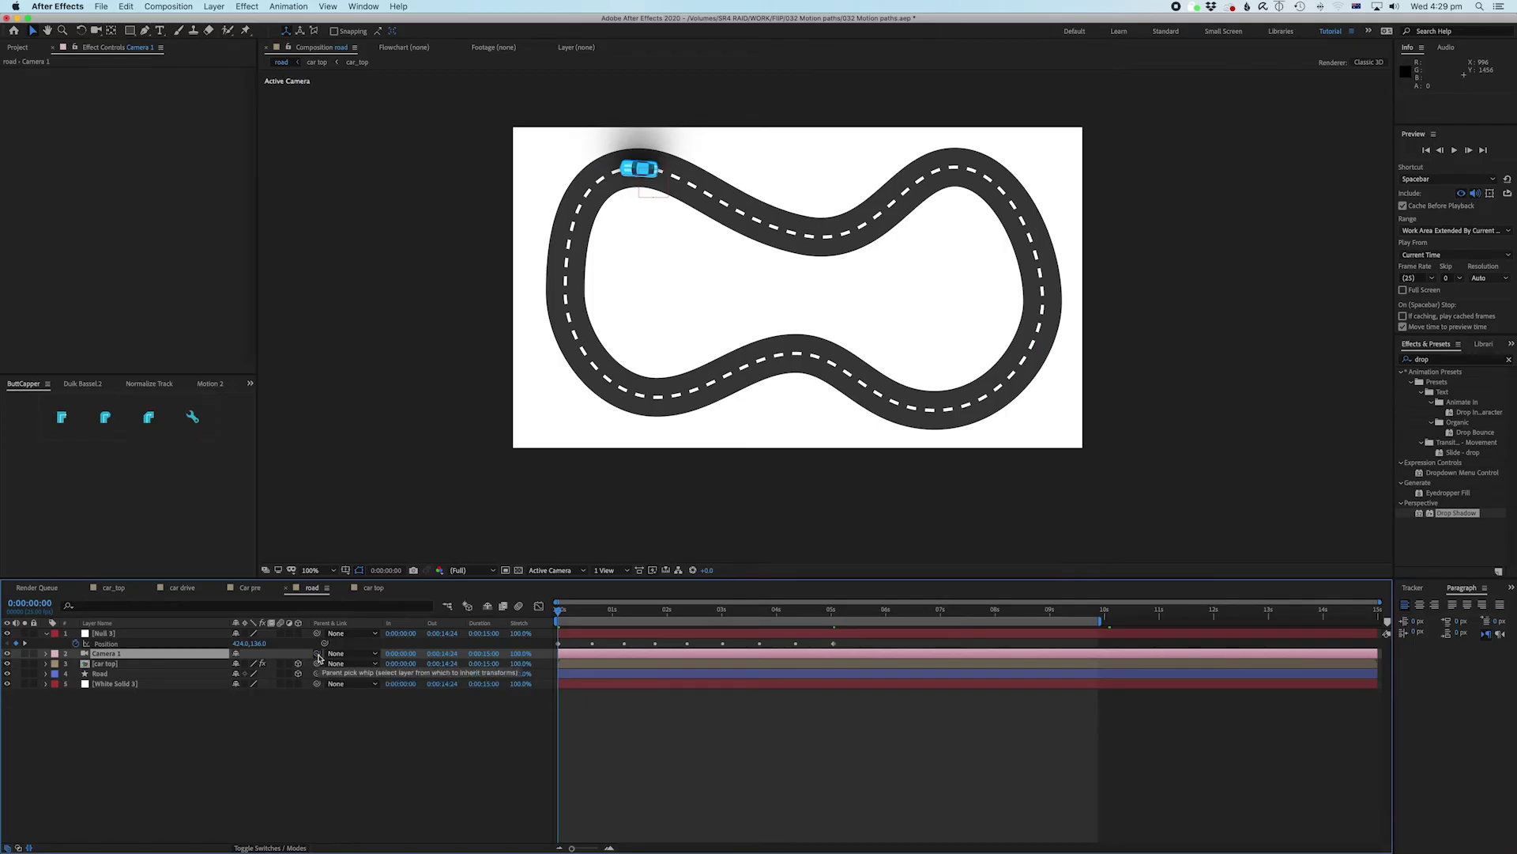
{"action": "left_click_drag", "start_coordinate": [318, 656], "coordinate": [113, 635]}
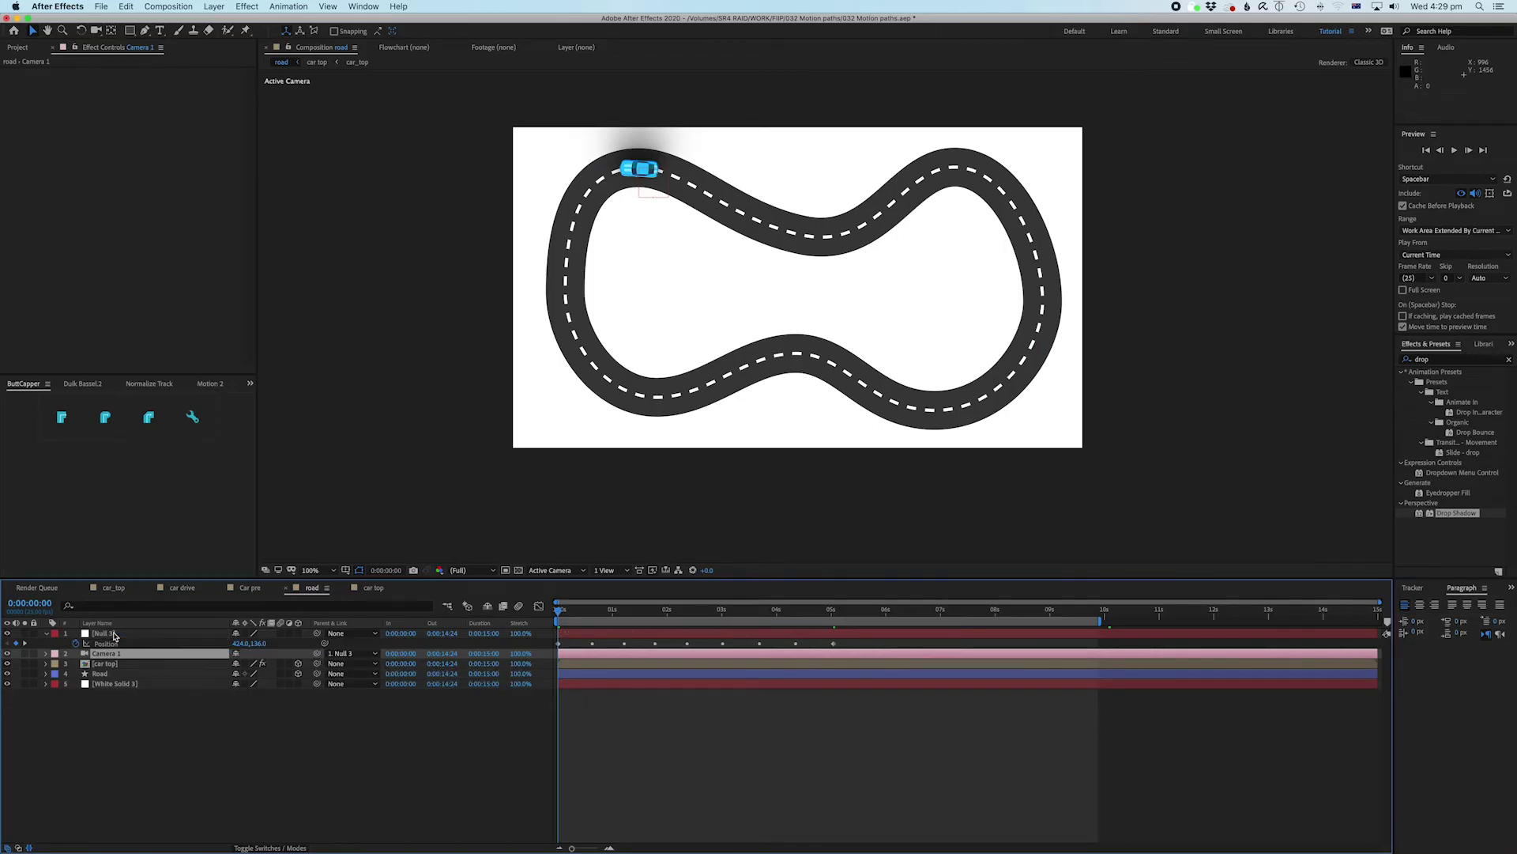
{"action": "left_click", "coordinate": [115, 656]}
{"action": "left_click", "coordinate": [45, 655]}
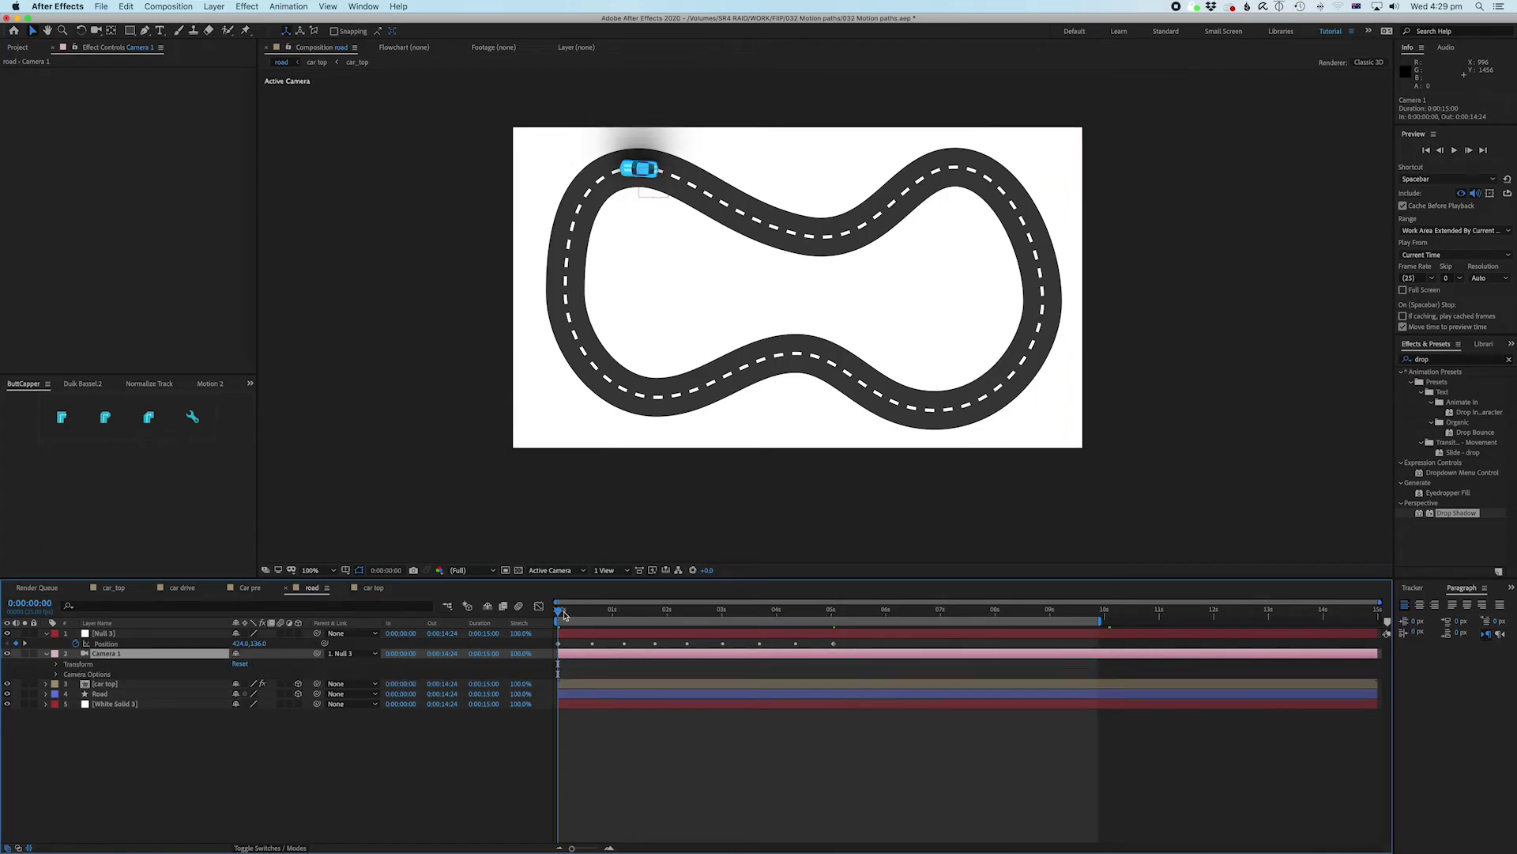
Step: End the work area at 0:00:05:01 and preview the camera following the car from the start
{"action": "left_click_drag", "start_coordinate": [565, 615], "coordinate": [829, 664]}
{"action": "key", "text": "n"}
{"action": "key", "text": "Home"}
{"action": "key", "text": "space"}
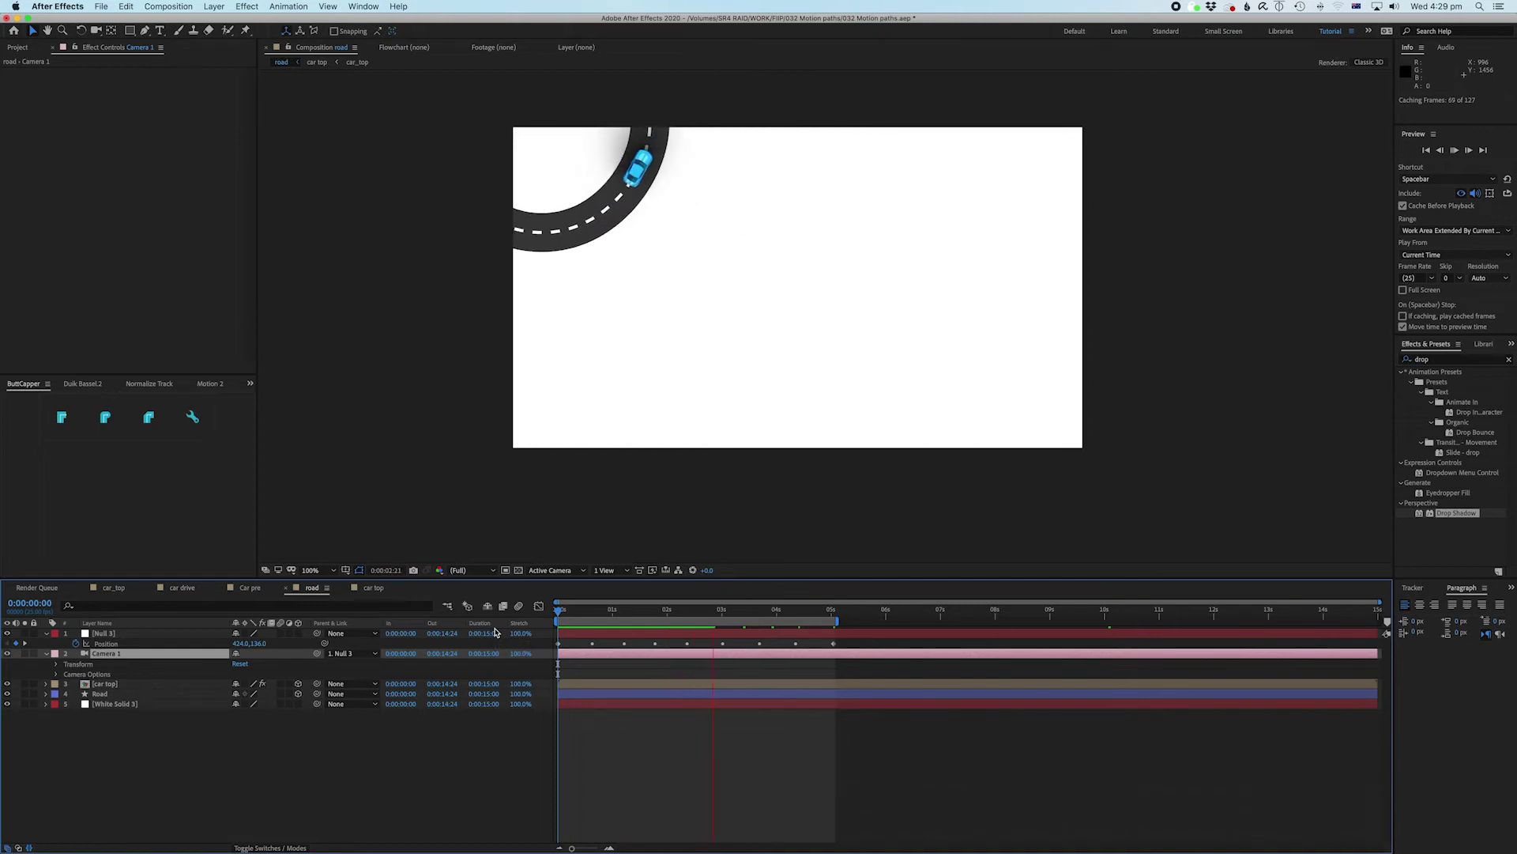
{"action": "key", "text": "space"}
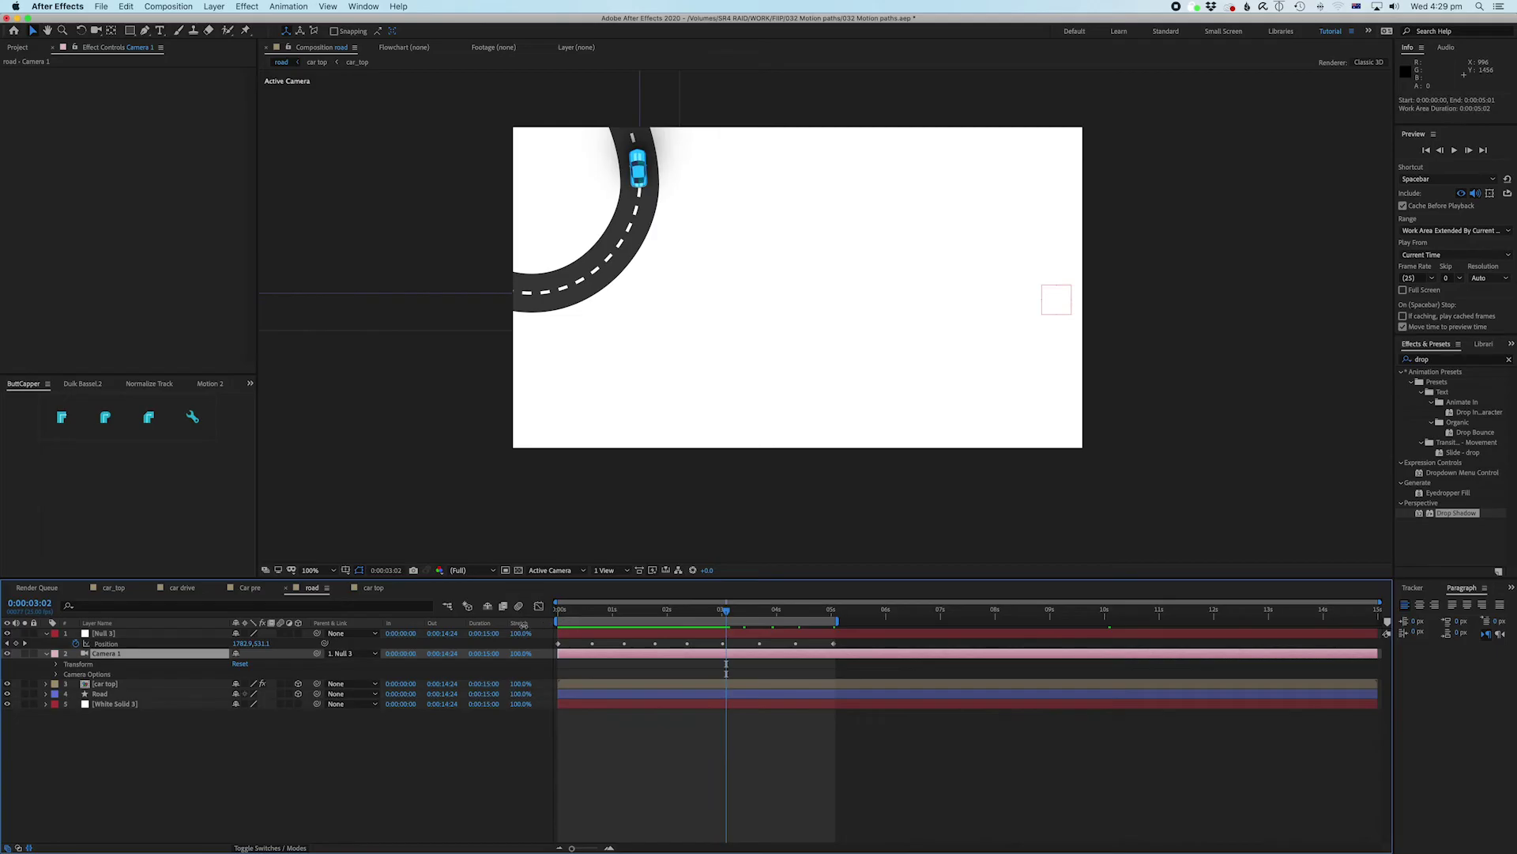
{"action": "left_click_drag", "start_coordinate": [573, 613], "coordinate": [558, 610]}
Step: With safe guides shown, pan and dolly the camera close over the car, then open car top
{"action": "key", "text": "c"}
{"action": "left_click_drag", "start_coordinate": [652, 227], "coordinate": [818, 349]}
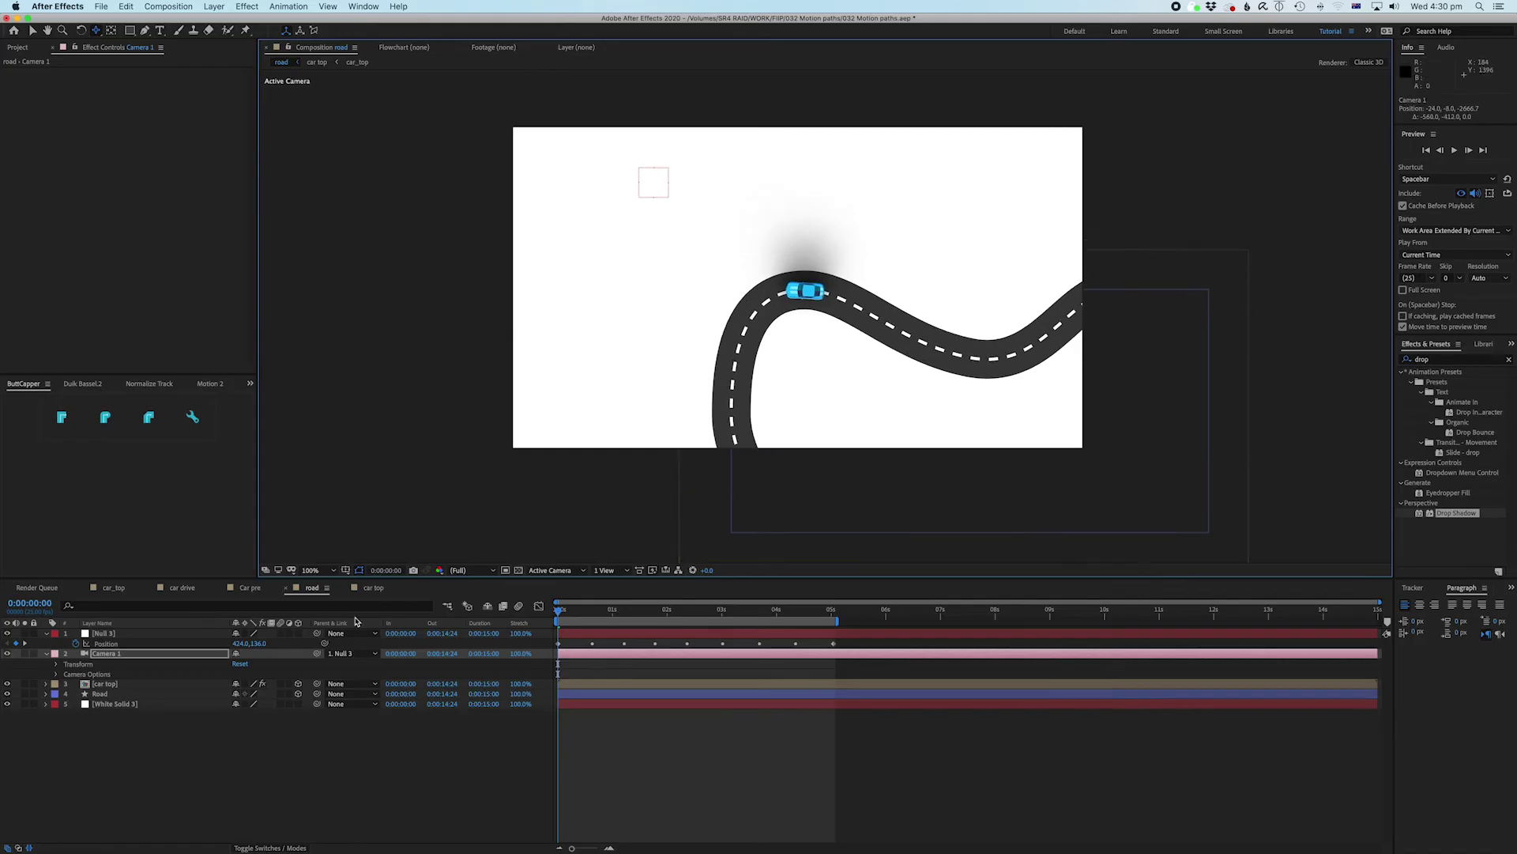
{"action": "left_click", "coordinate": [346, 570]}
{"action": "left_click", "coordinate": [371, 579]}
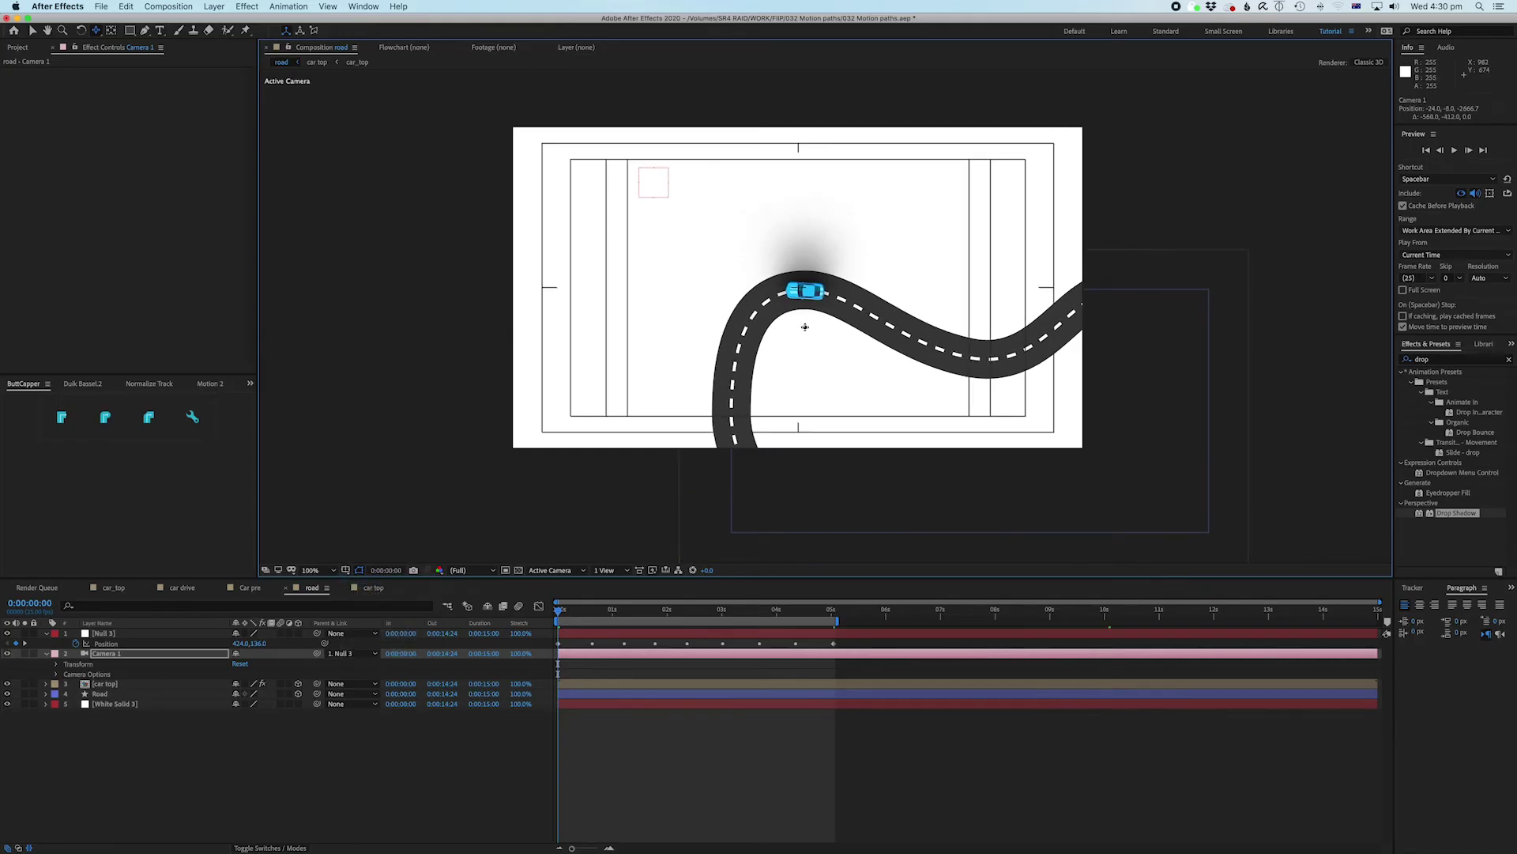
{"action": "left_click_drag", "start_coordinate": [801, 323], "coordinate": [801, 300]}
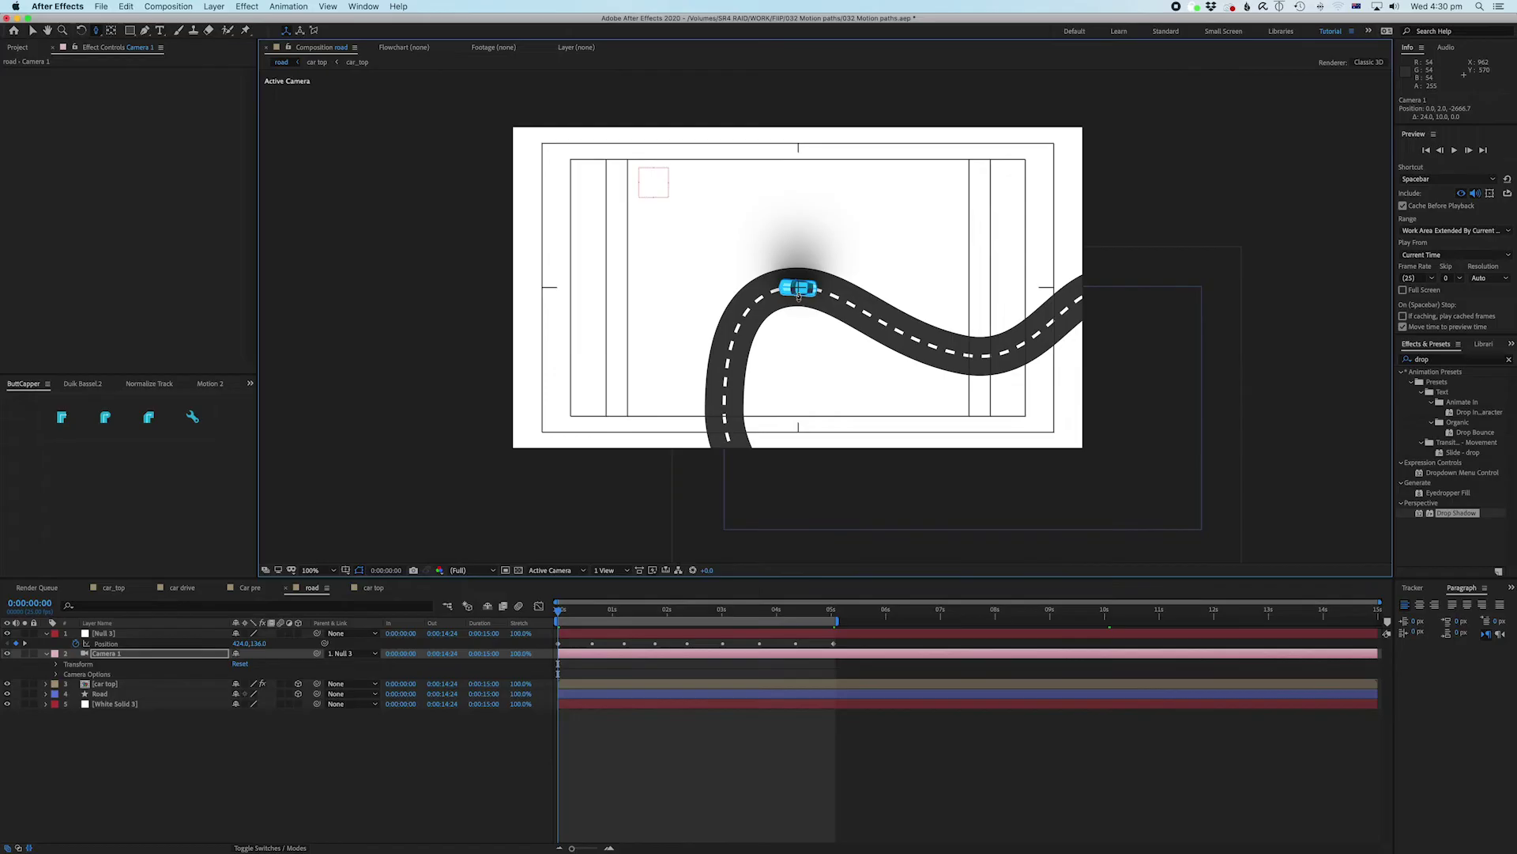
{"action": "scroll", "coordinate": [798, 294], "scroll_direction": "up", "scroll_amount": 5}
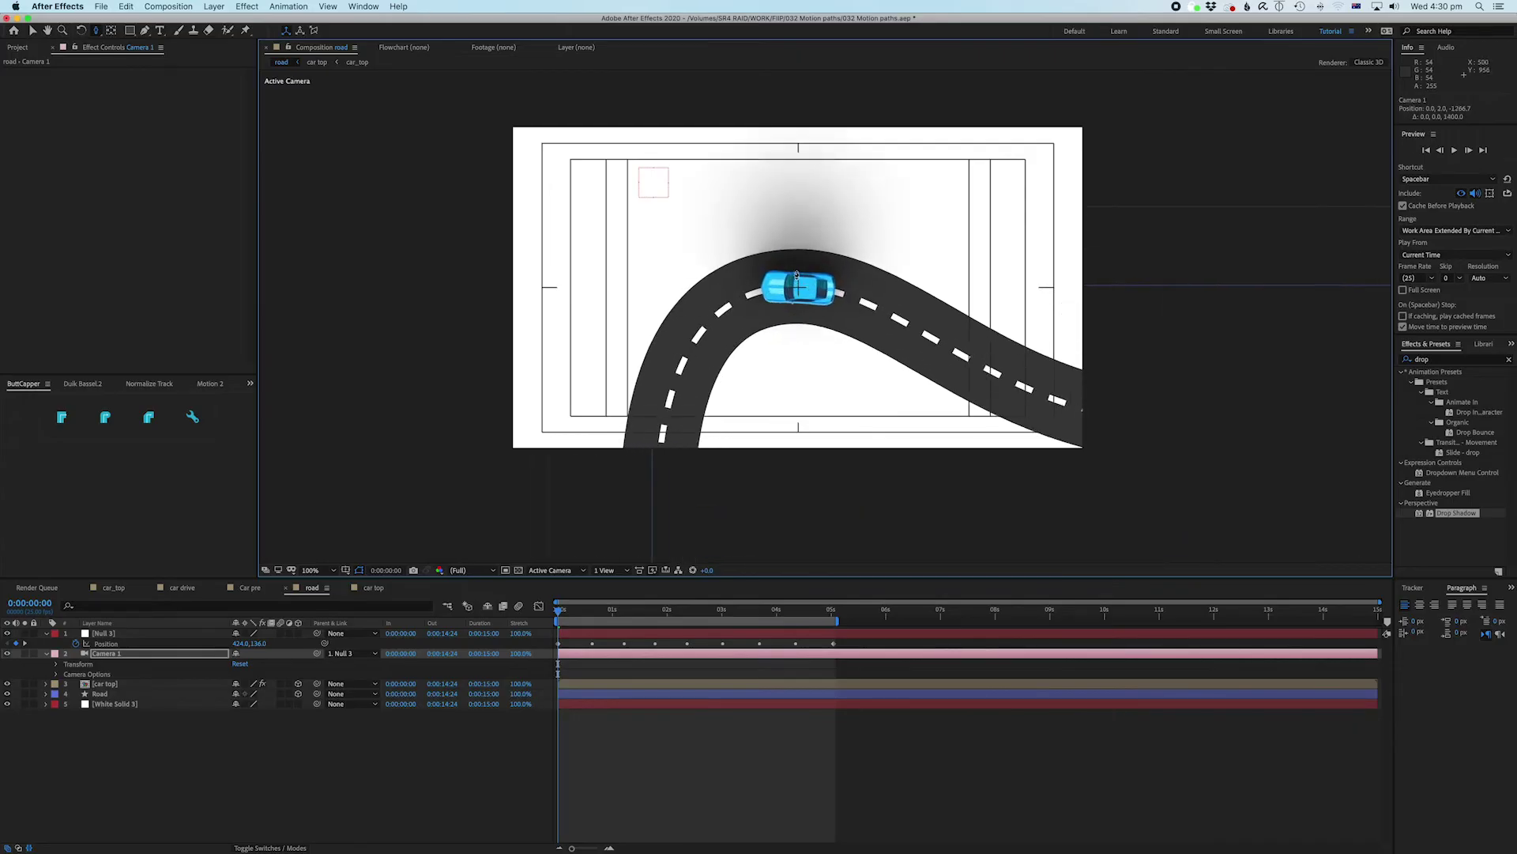
{"action": "scroll", "coordinate": [797, 275], "scroll_direction": "up", "scroll_amount": 1}
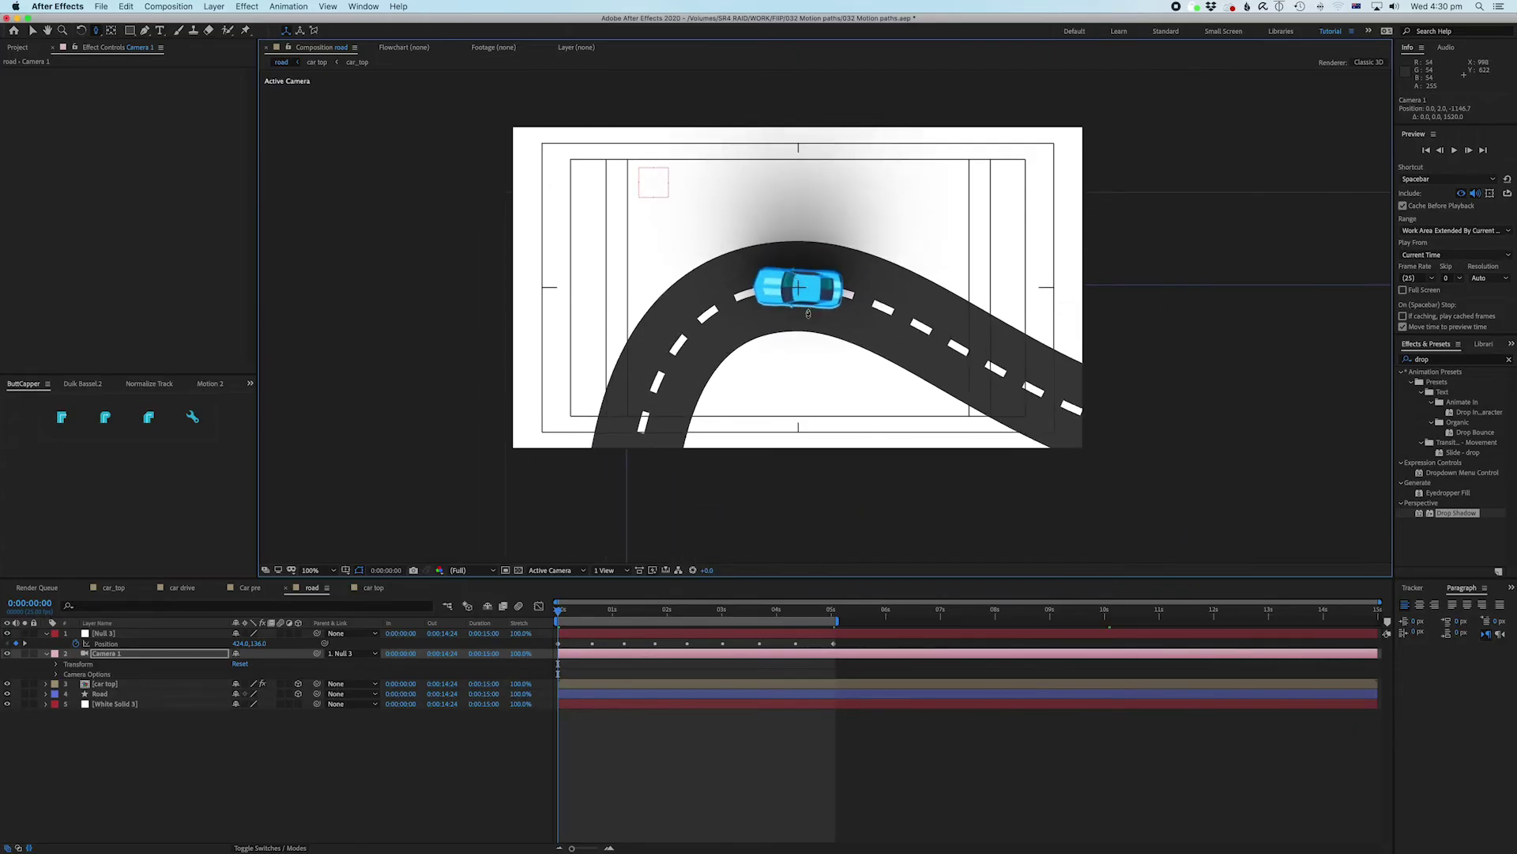
{"action": "scroll", "coordinate": [808, 314], "scroll_direction": "up", "scroll_amount": 1}
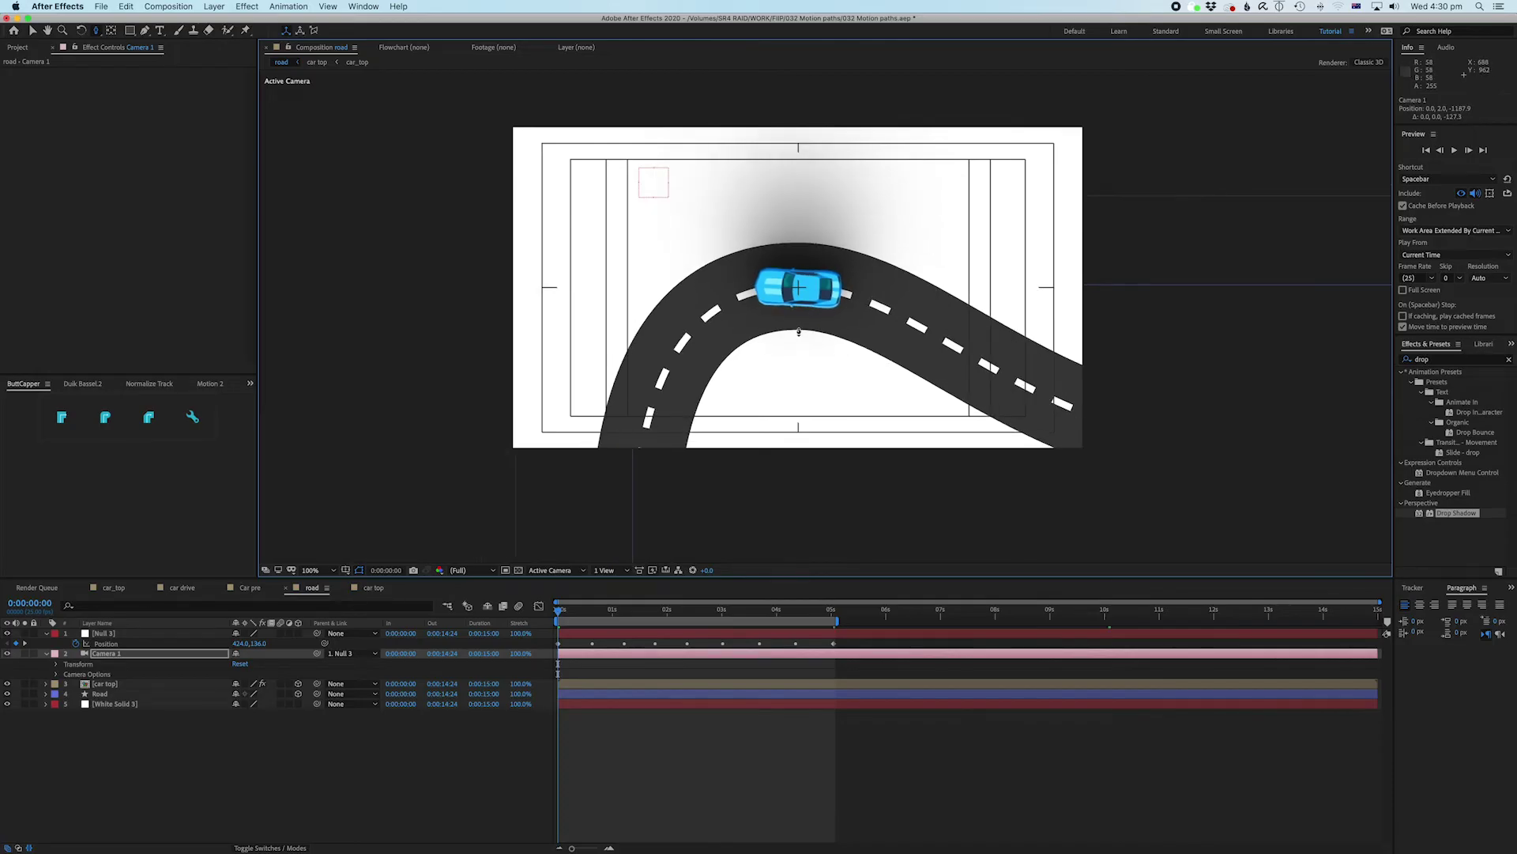
{"action": "left_click", "coordinate": [325, 742]}
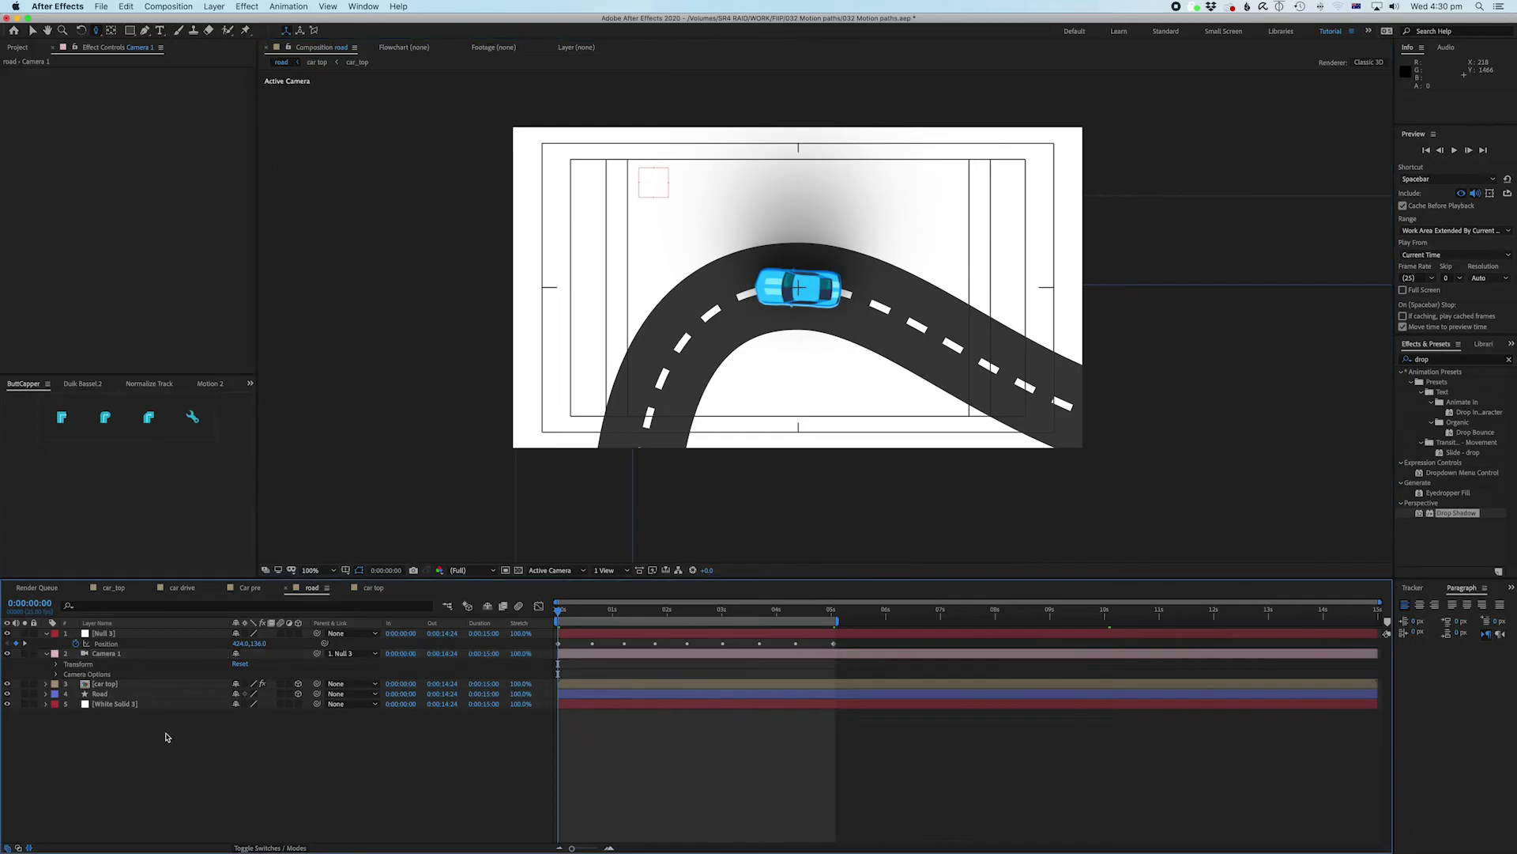
{"action": "double_click", "coordinate": [107, 682]}
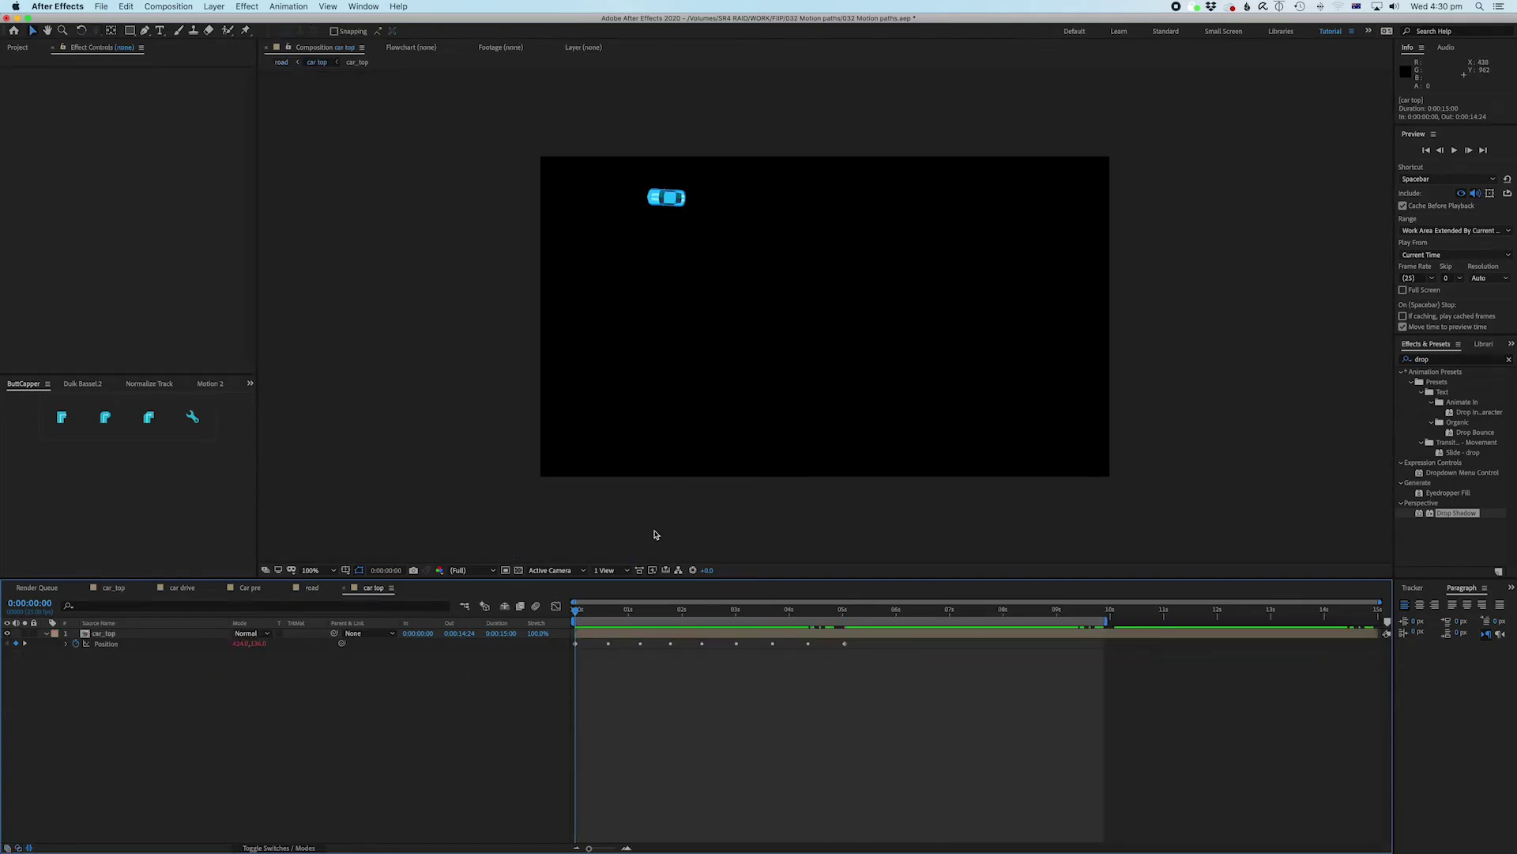
Step: Lock the aspect ratio and triple the car top composition height from 1080 to 3240 px
{"action": "key", "text": "super+k"}
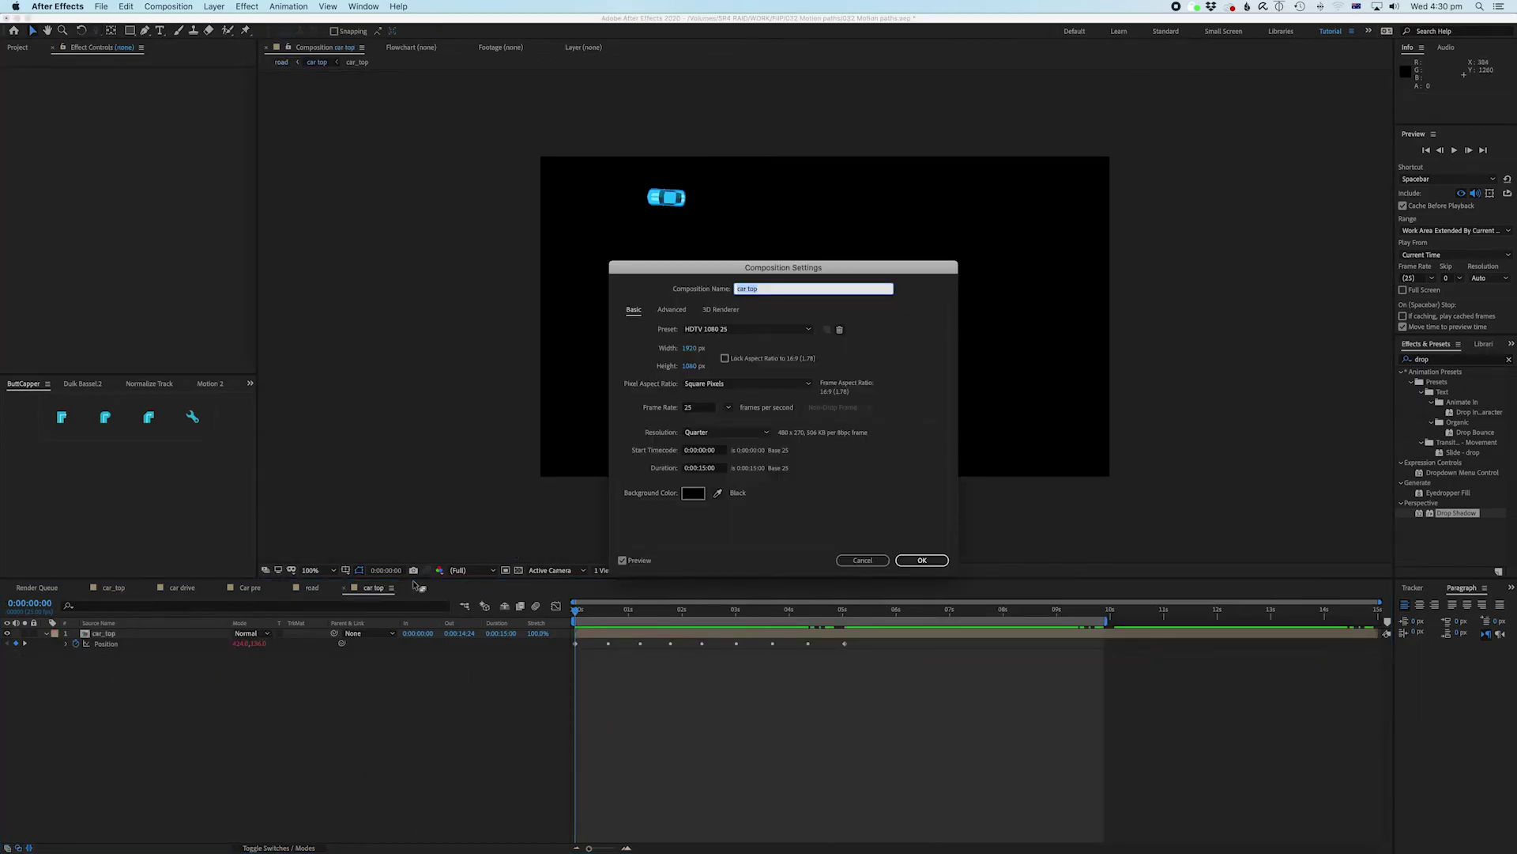
{"action": "left_click", "coordinate": [725, 360]}
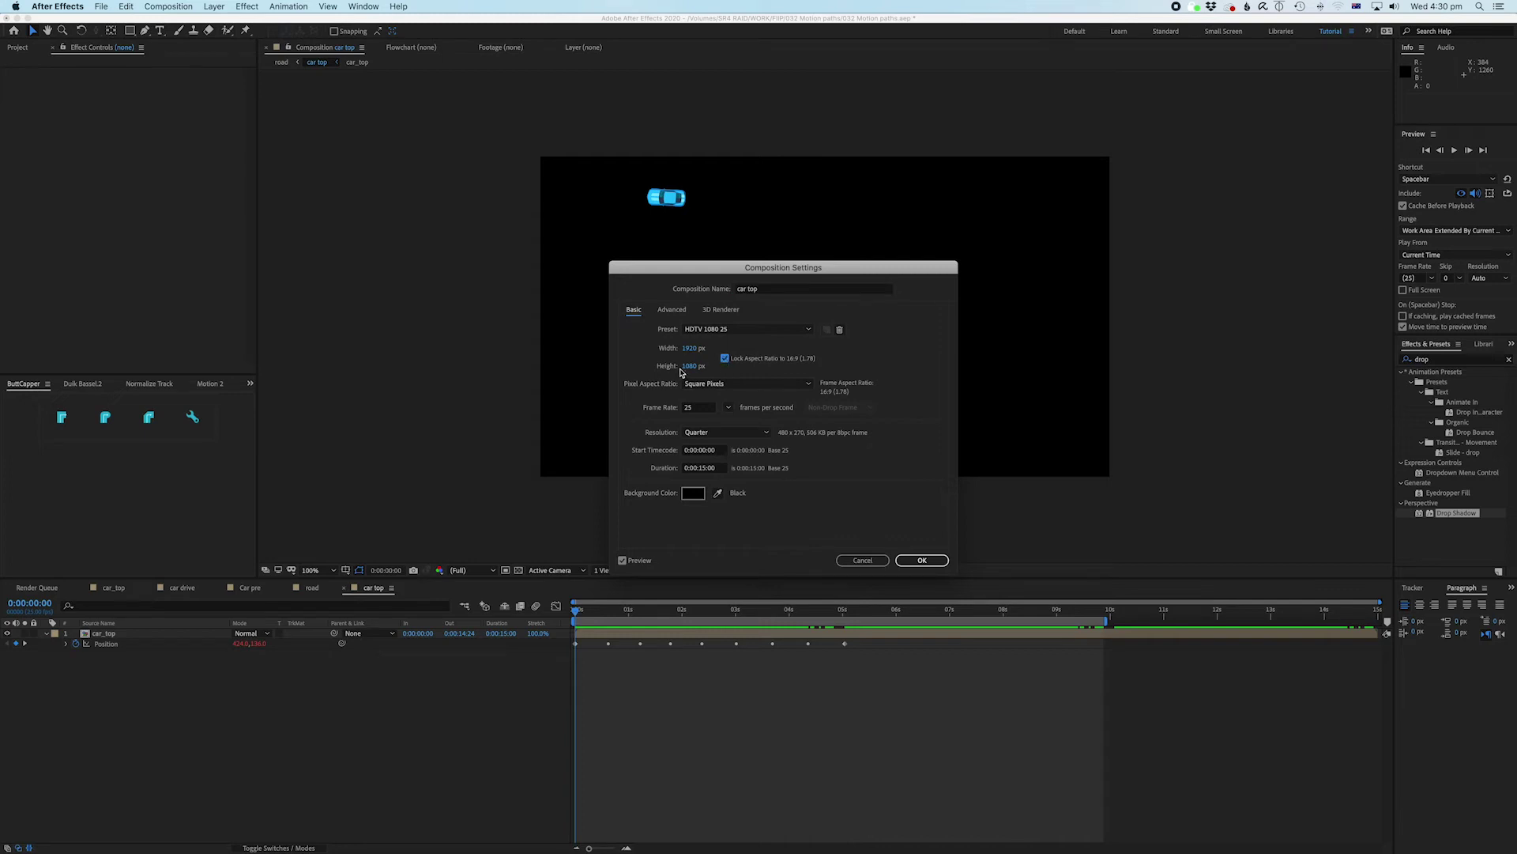
{"action": "left_click", "coordinate": [687, 366]}
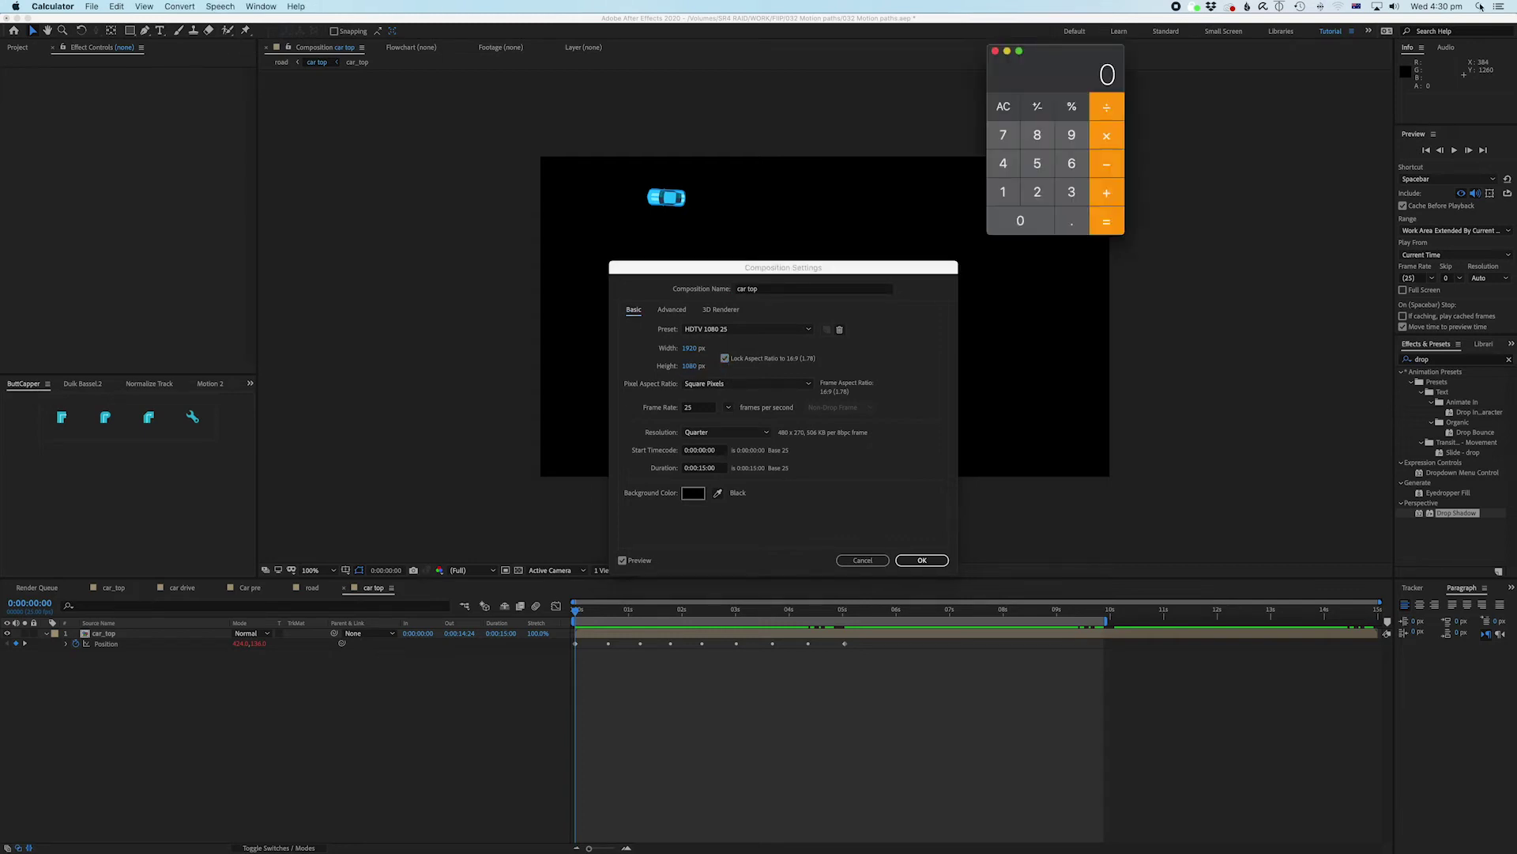
{"action": "left_click", "coordinate": [1013, 198]}
{"action": "left_click", "coordinate": [1021, 220]}
{"action": "left_click", "coordinate": [1031, 149]}
{"action": "left_click", "coordinate": [1036, 221]}
{"action": "left_click", "coordinate": [1071, 191]}
{"action": "left_click", "coordinate": [1107, 227]}
{"action": "left_click", "coordinate": [699, 370]}
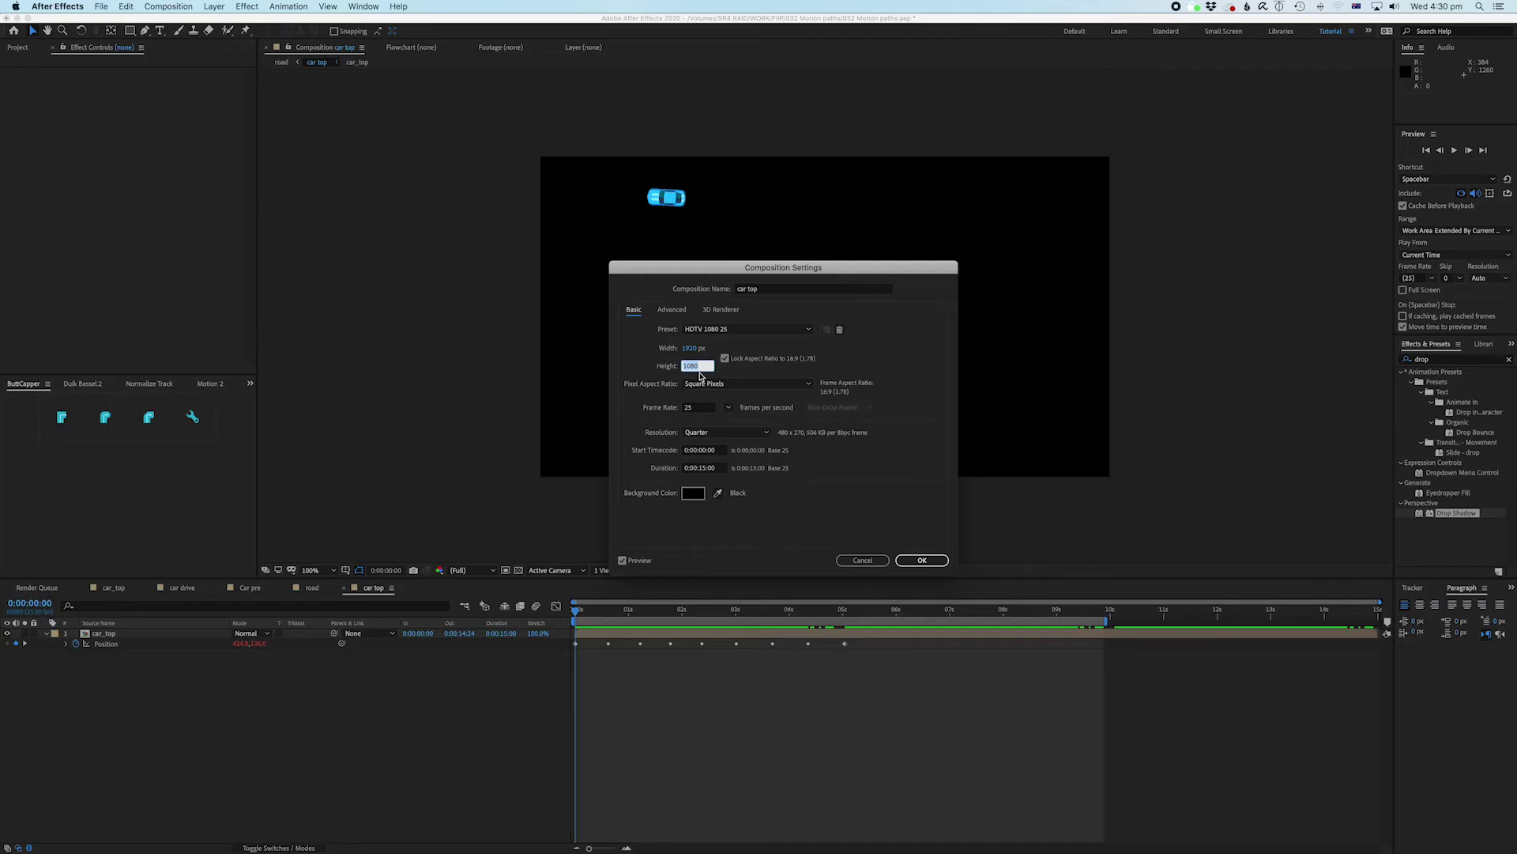
{"action": "type", "text": "3240"}
{"action": "left_click", "coordinate": [699, 376]}
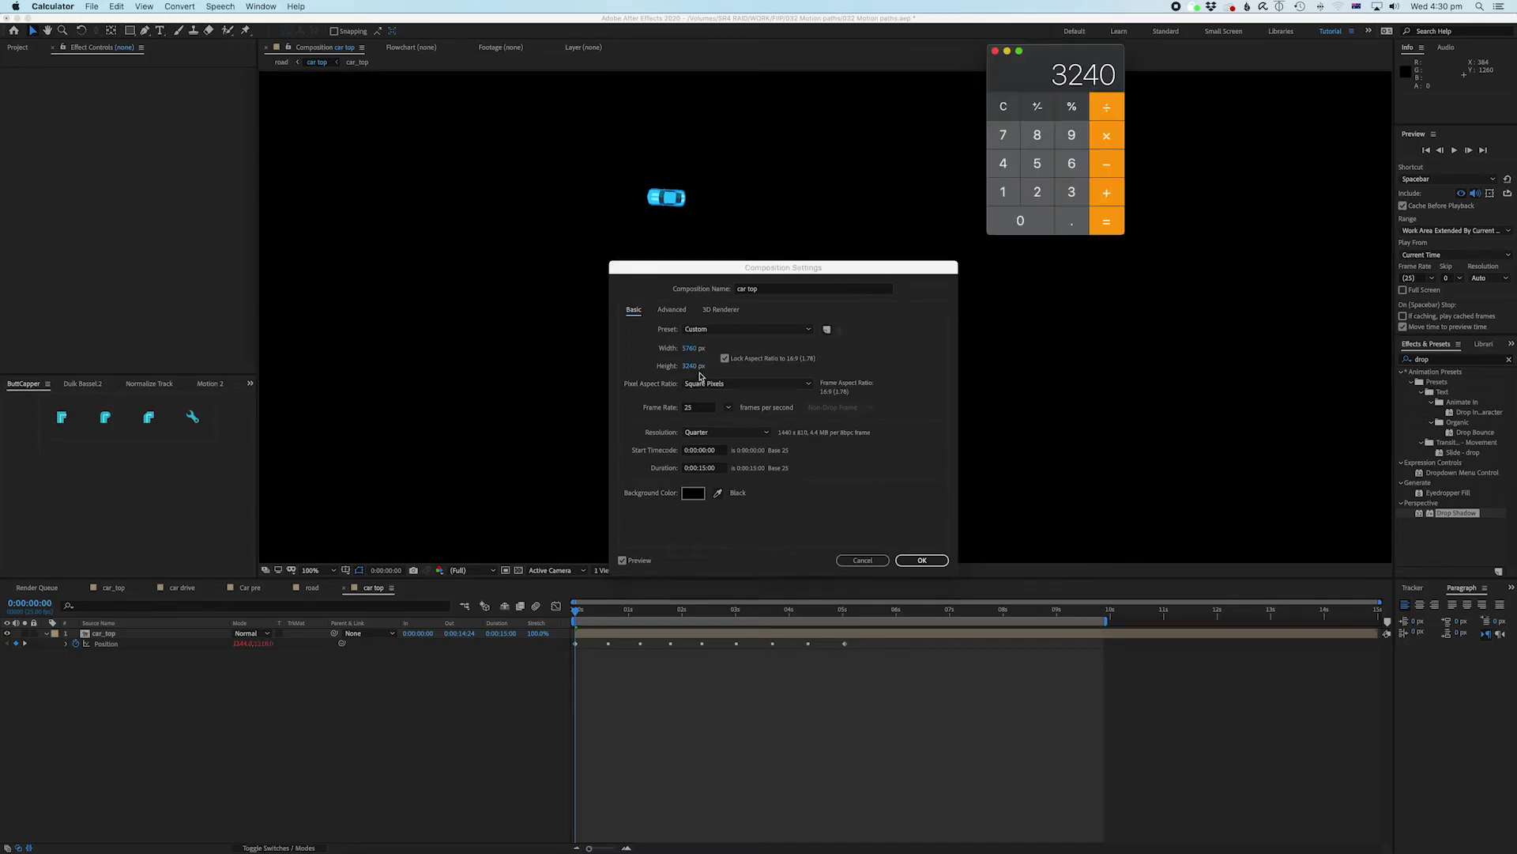
{"action": "left_click", "coordinate": [931, 562]}
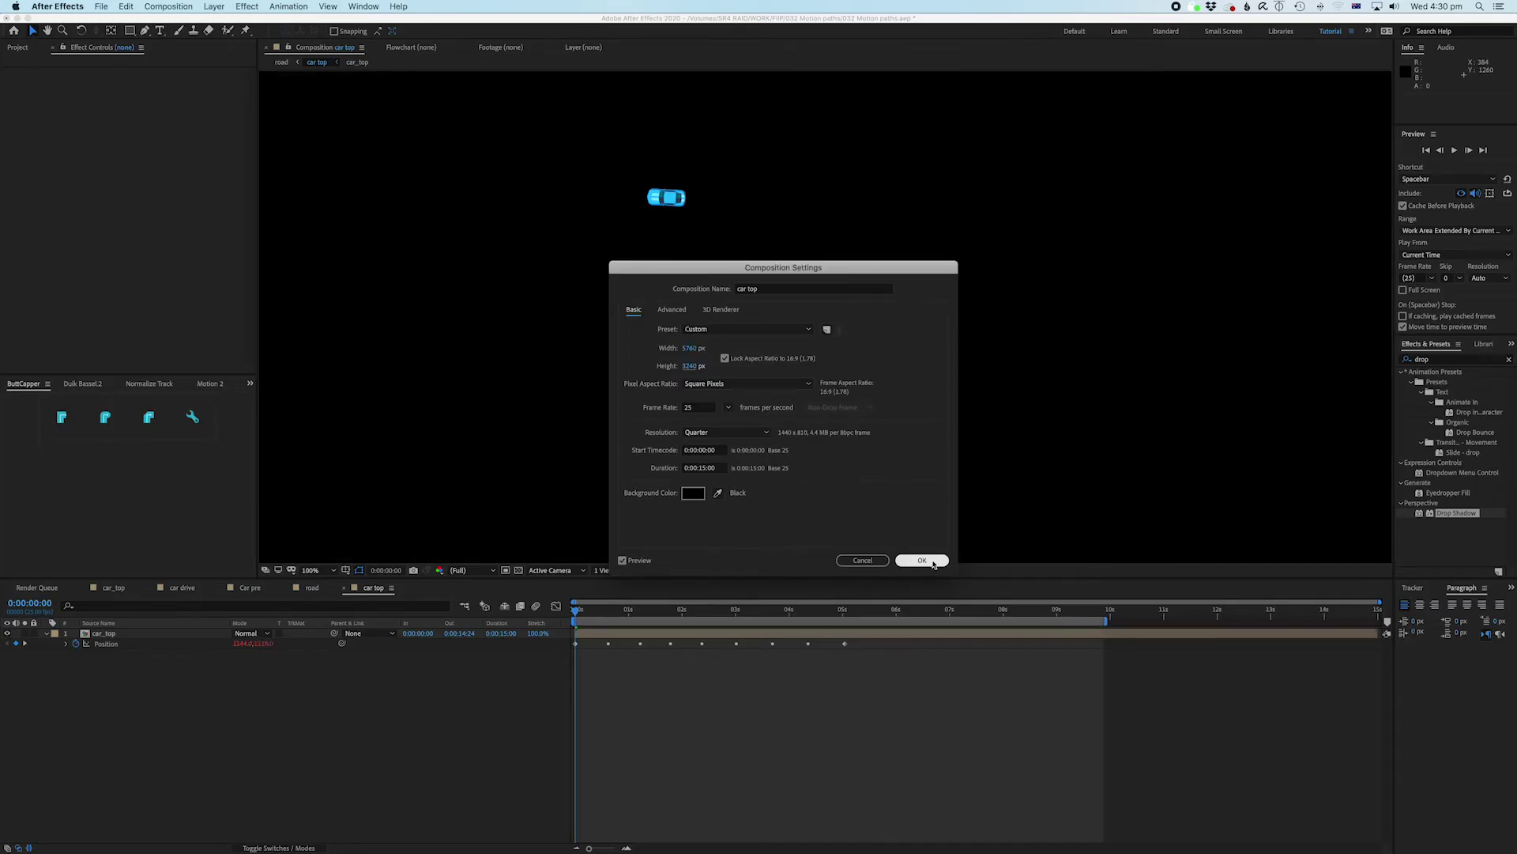
Step: Try tripling car_top's scale to 63%, then undo it back to 21%
{"action": "key", "text": "comma"}
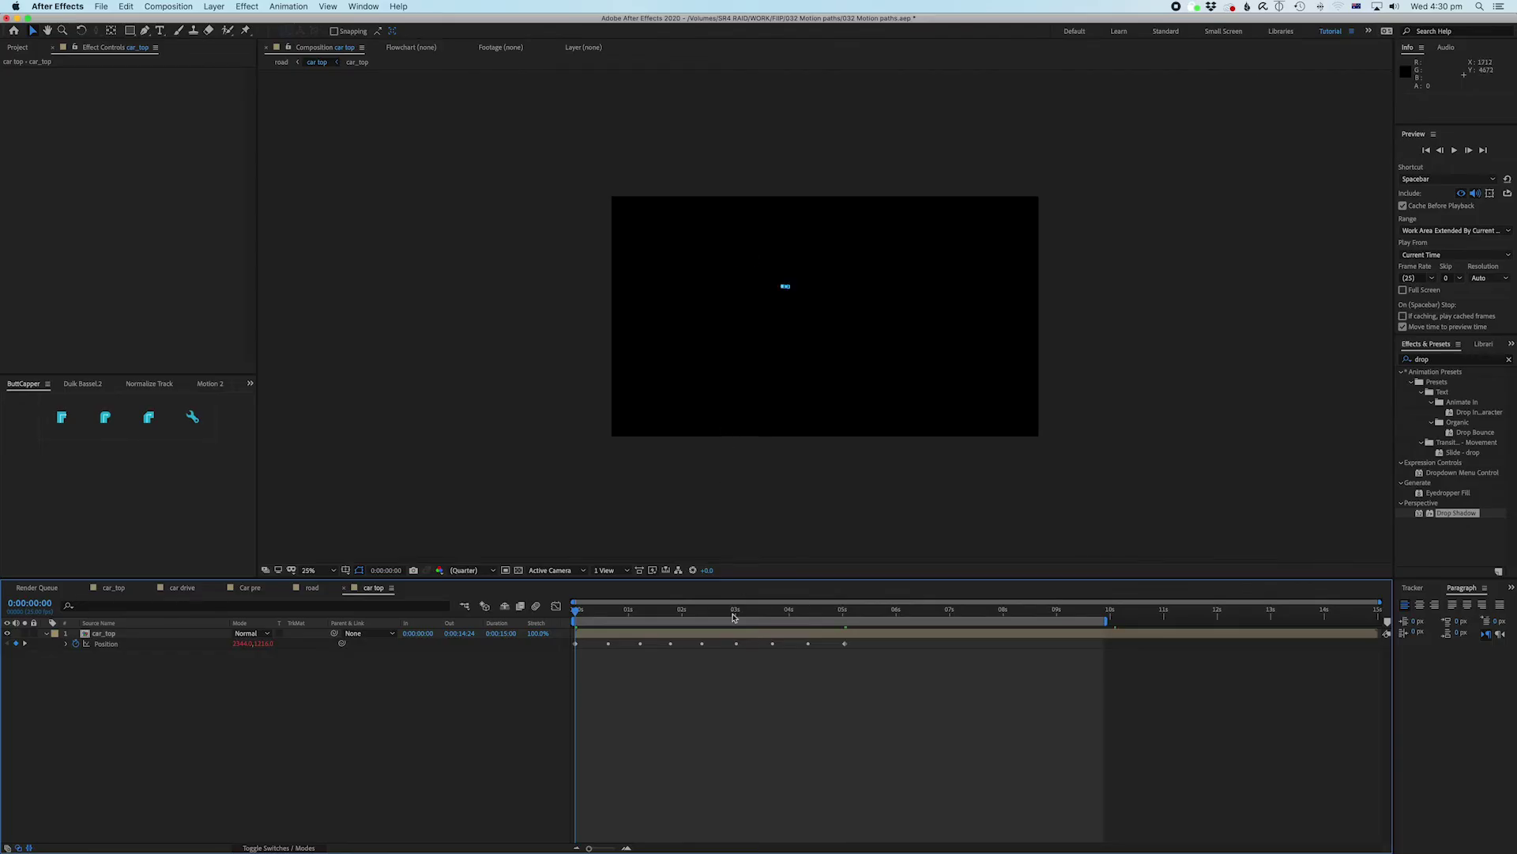
{"action": "left_click", "coordinate": [683, 635]}
{"action": "key", "text": "s"}
{"action": "left_click", "coordinate": [248, 643]}
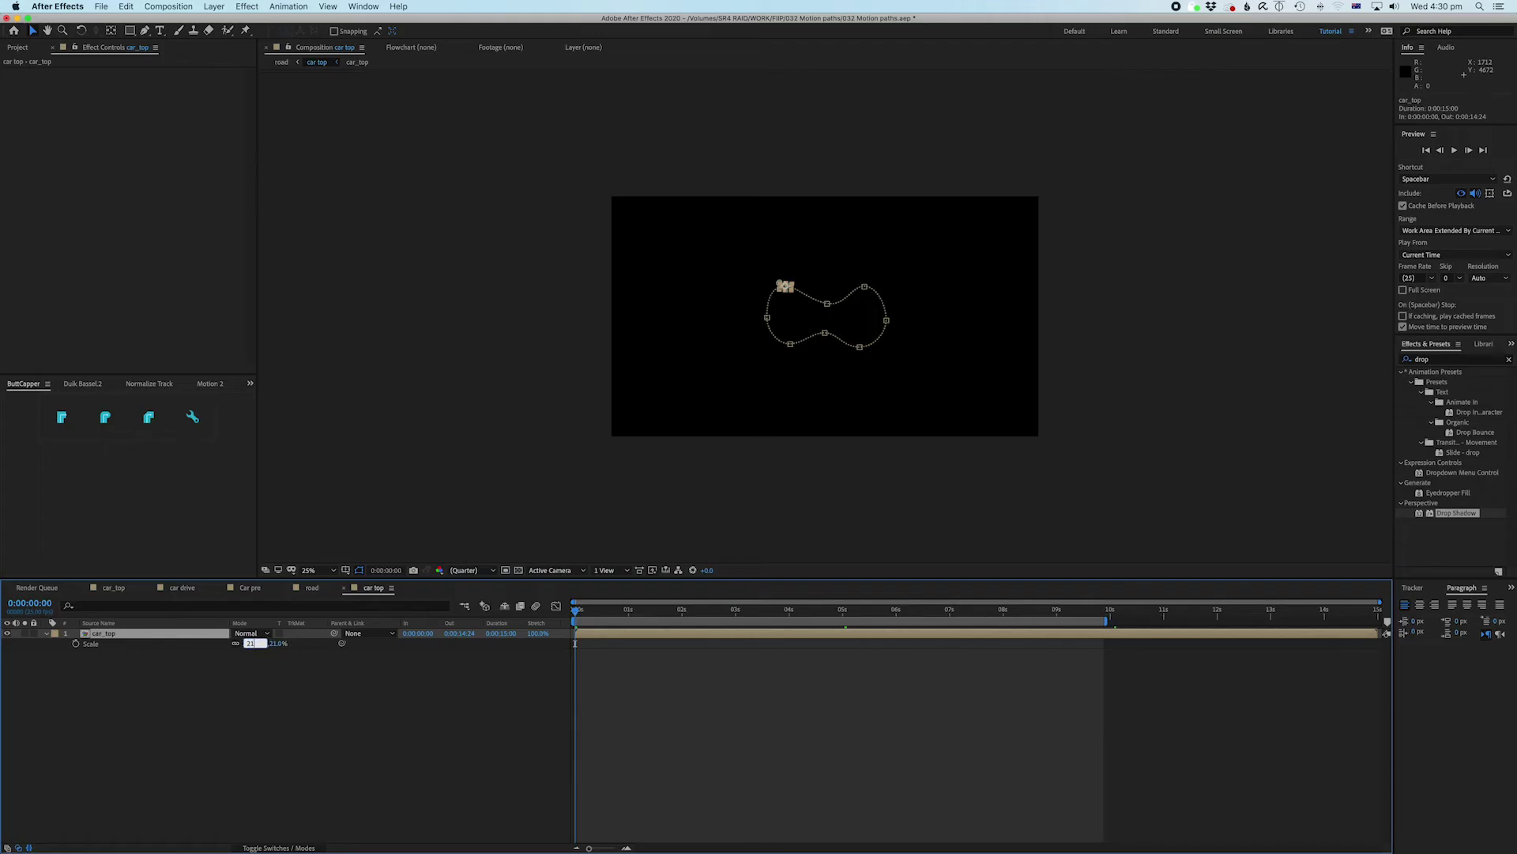
{"action": "key", "text": "Return"}
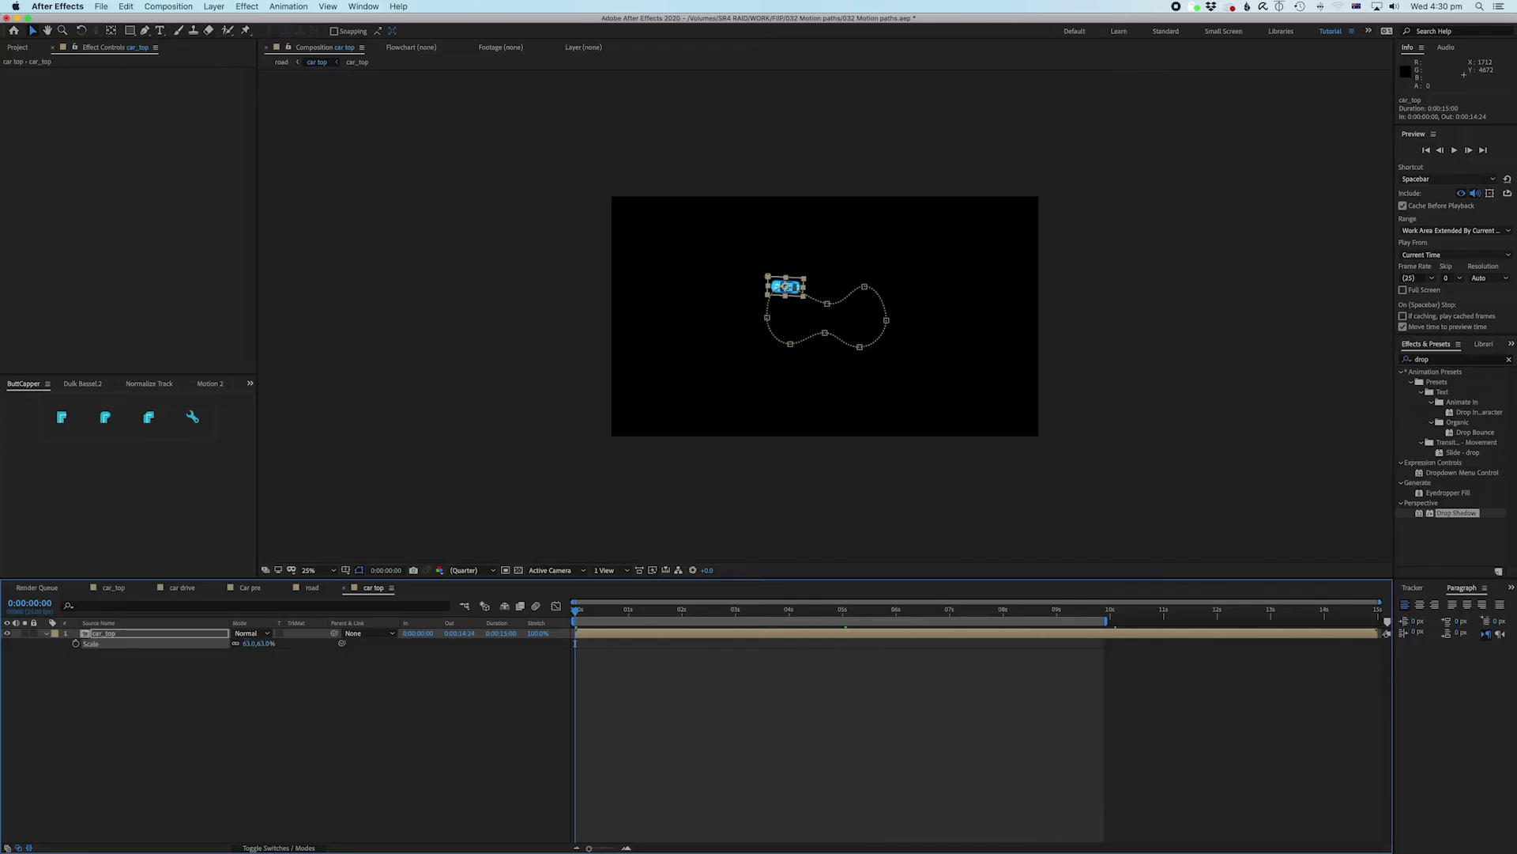
{"action": "key", "text": "super+z"}
{"action": "left_click", "coordinate": [409, 713]}
{"action": "left_click", "coordinate": [102, 643]}
Step: Create Null 4, parent car_top to it, and set Null 4's scale to 300%
{"action": "key", "text": "super+alt+shift+y"}
{"action": "left_click", "coordinate": [162, 738]}
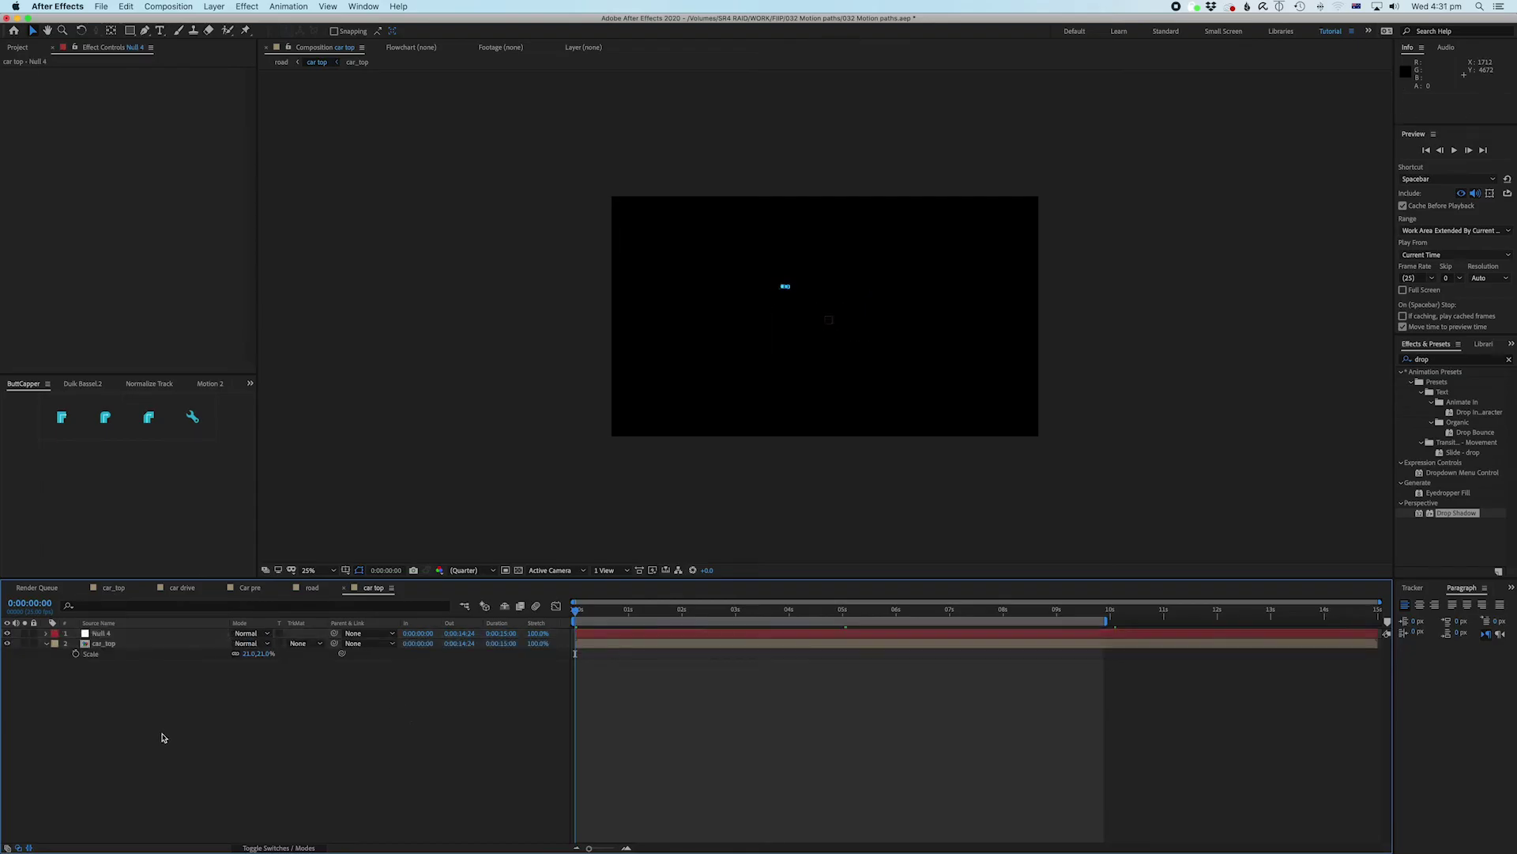
{"action": "left_click", "coordinate": [96, 645]}
{"action": "left_click_drag", "start_coordinate": [335, 647], "coordinate": [158, 634]}
{"action": "left_click", "coordinate": [158, 633]}
{"action": "key", "text": "s"}
{"action": "left_click", "coordinate": [251, 642]}
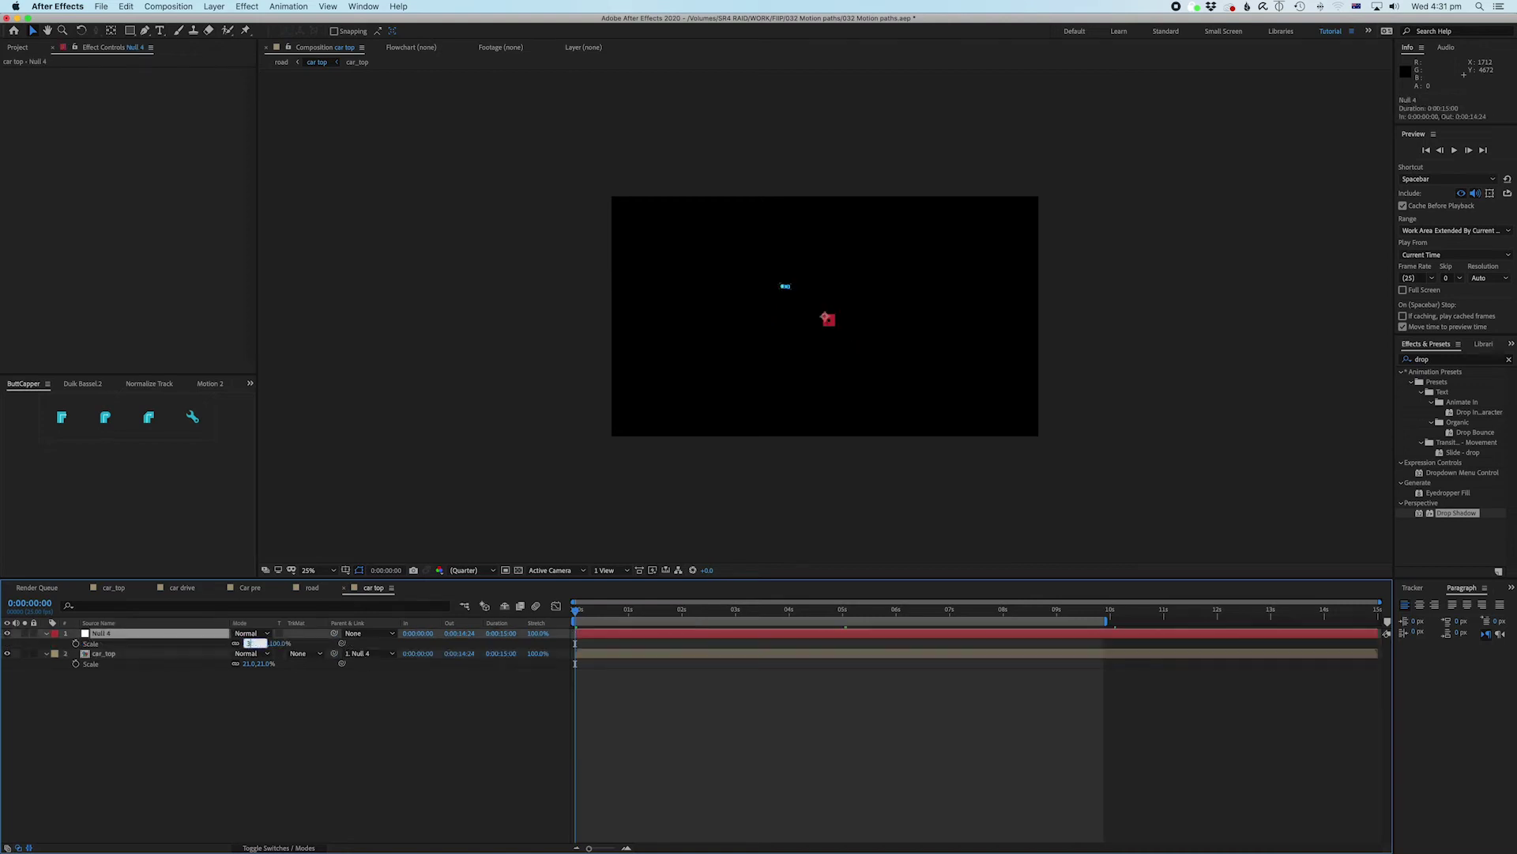
{"action": "type", "text": "300"}
{"action": "key", "text": "Return"}
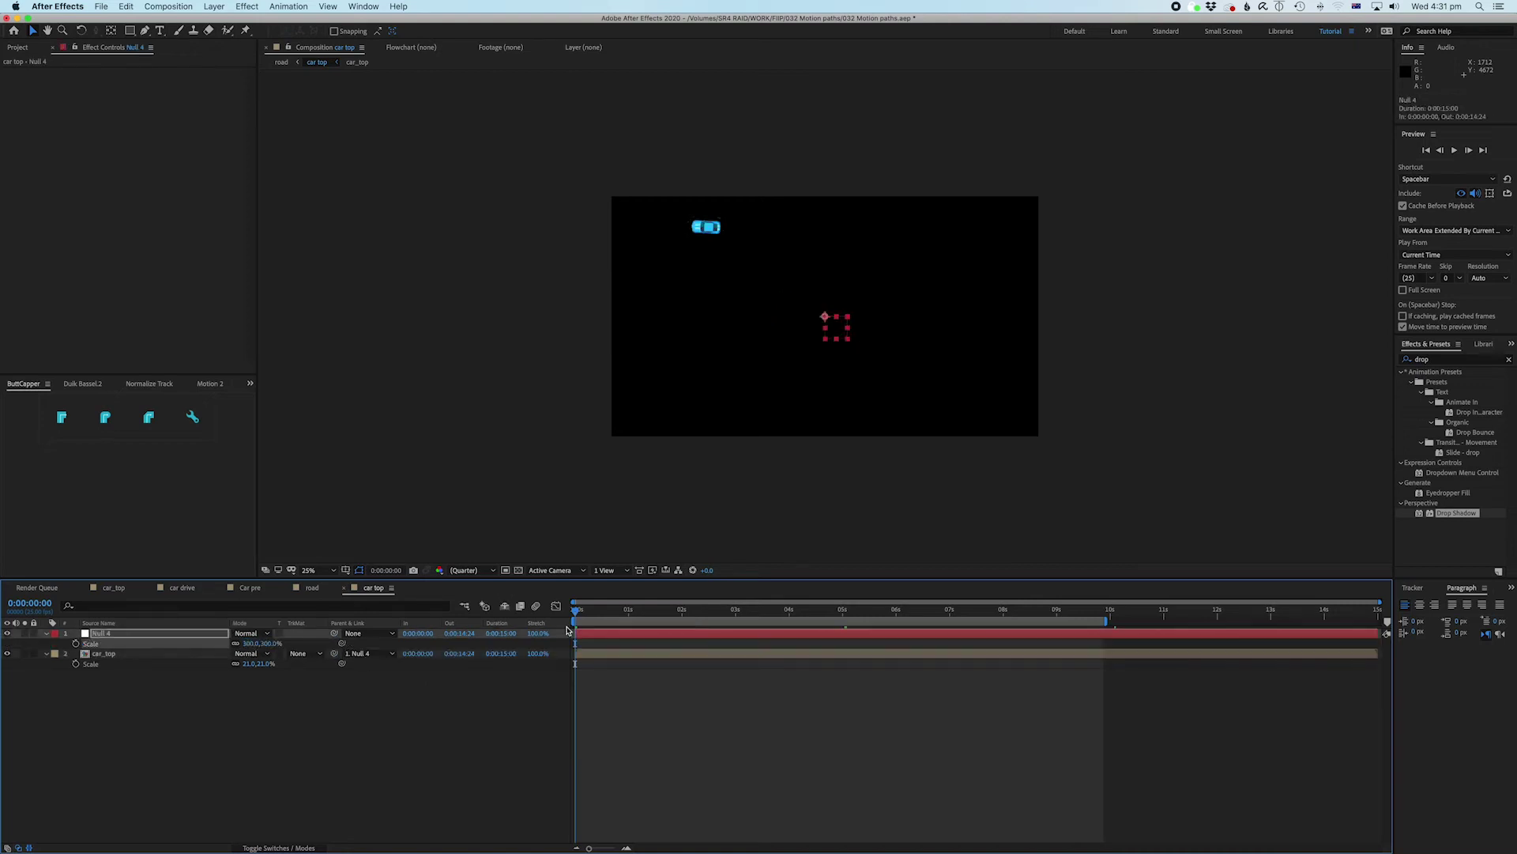
Step: Preview the car animation and pan the view onto the enlarged car
{"action": "key", "text": "space"}
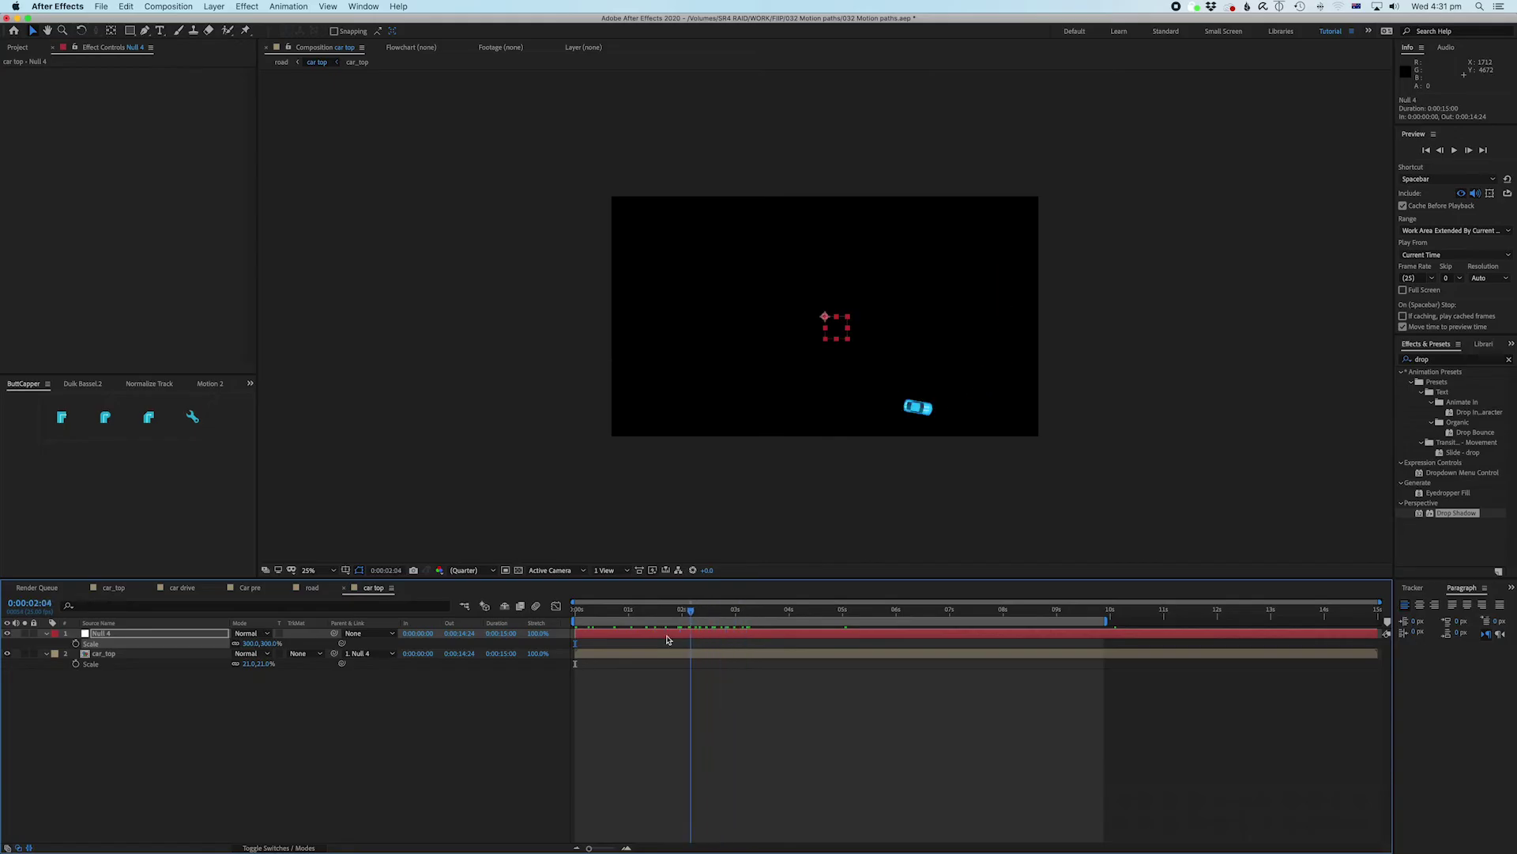
{"action": "scroll", "coordinate": [847, 399], "scroll_direction": "up", "scroll_amount": 2}
{"action": "left_click_drag", "start_coordinate": [814, 432], "coordinate": [846, 251]}
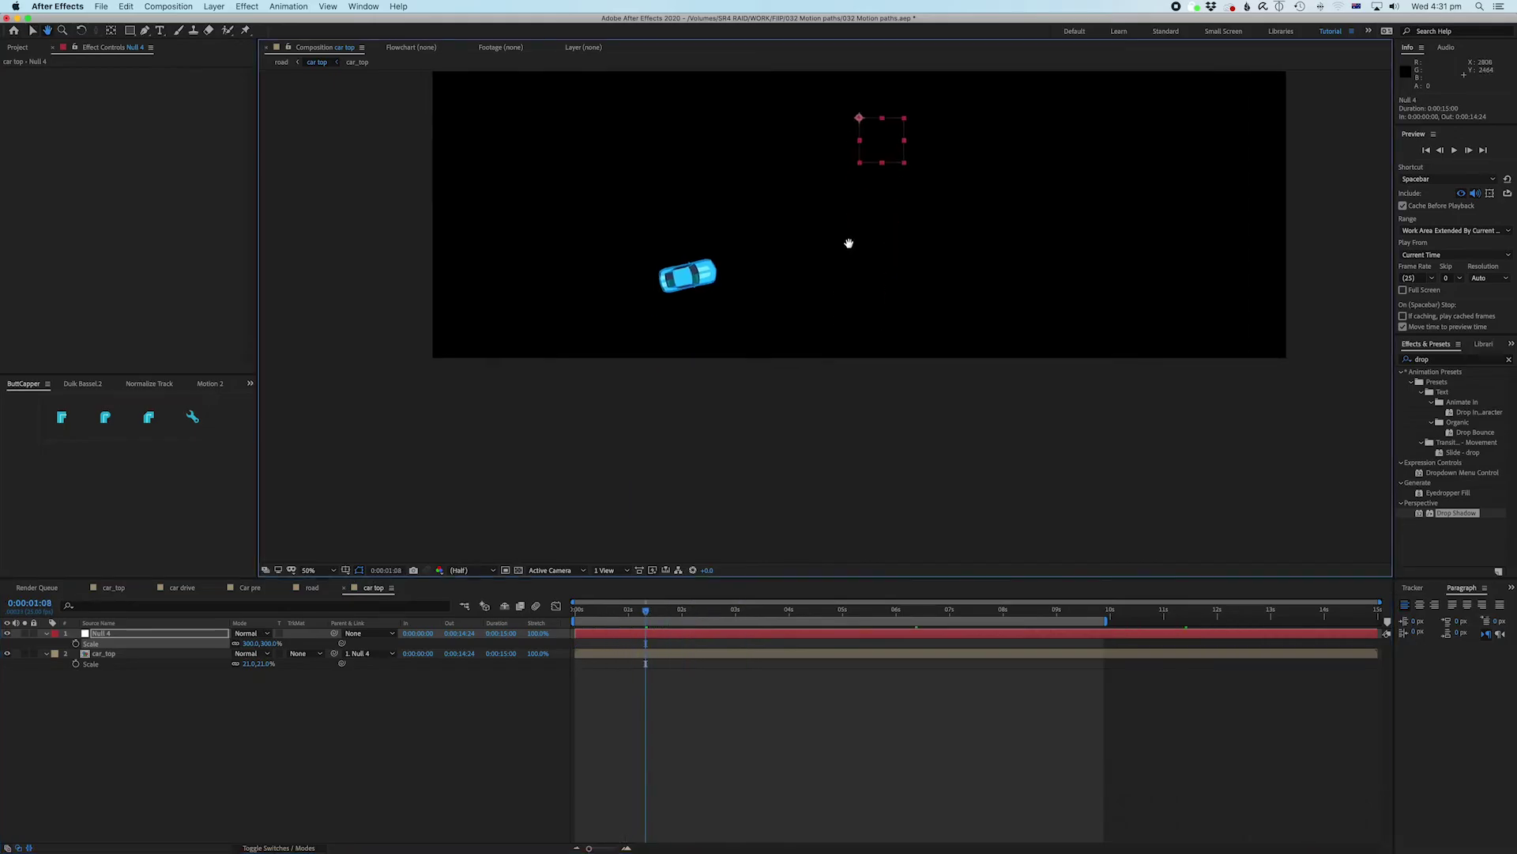
{"action": "scroll", "coordinate": [822, 316], "scroll_direction": "up", "scroll_amount": 2}
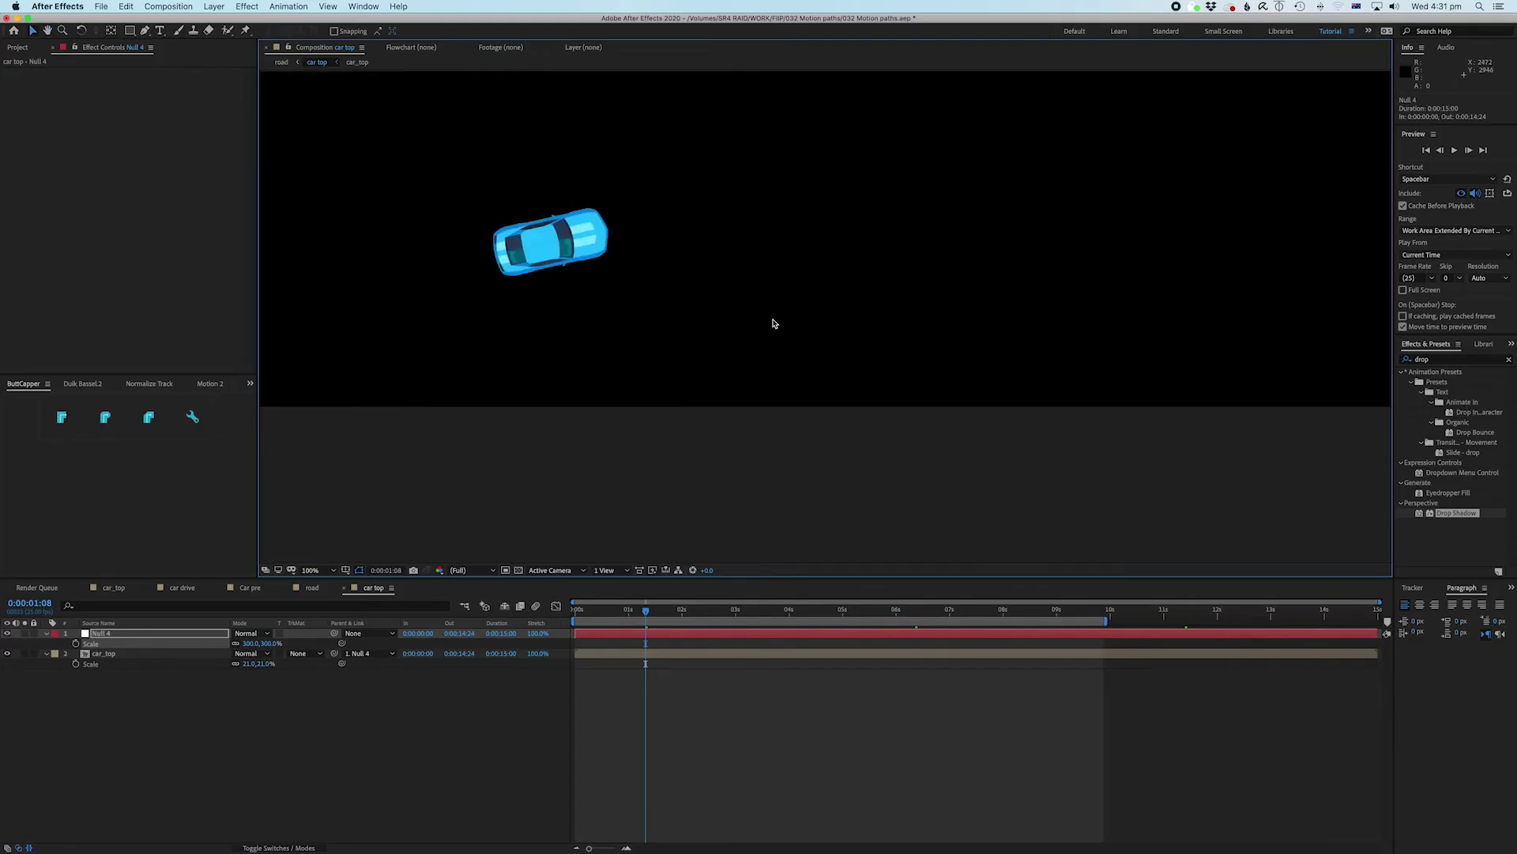
Step: In the road composition, set the car top layer's scale to 33.3%
{"action": "left_click", "coordinate": [281, 63]}
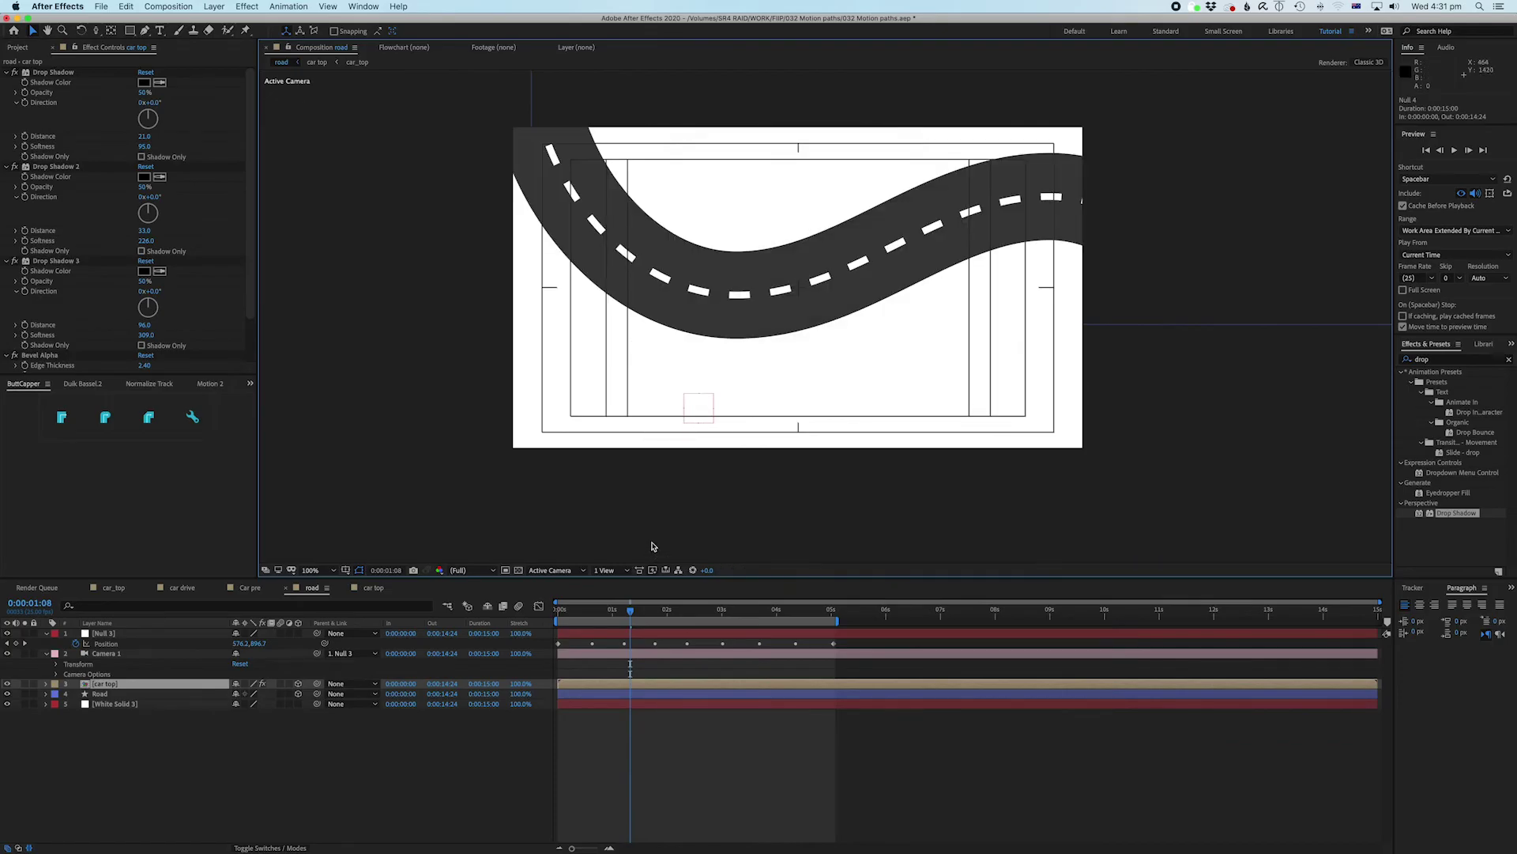
{"action": "key", "text": "comma"}
{"action": "key", "text": "comma"}
{"action": "key", "text": "comma"}
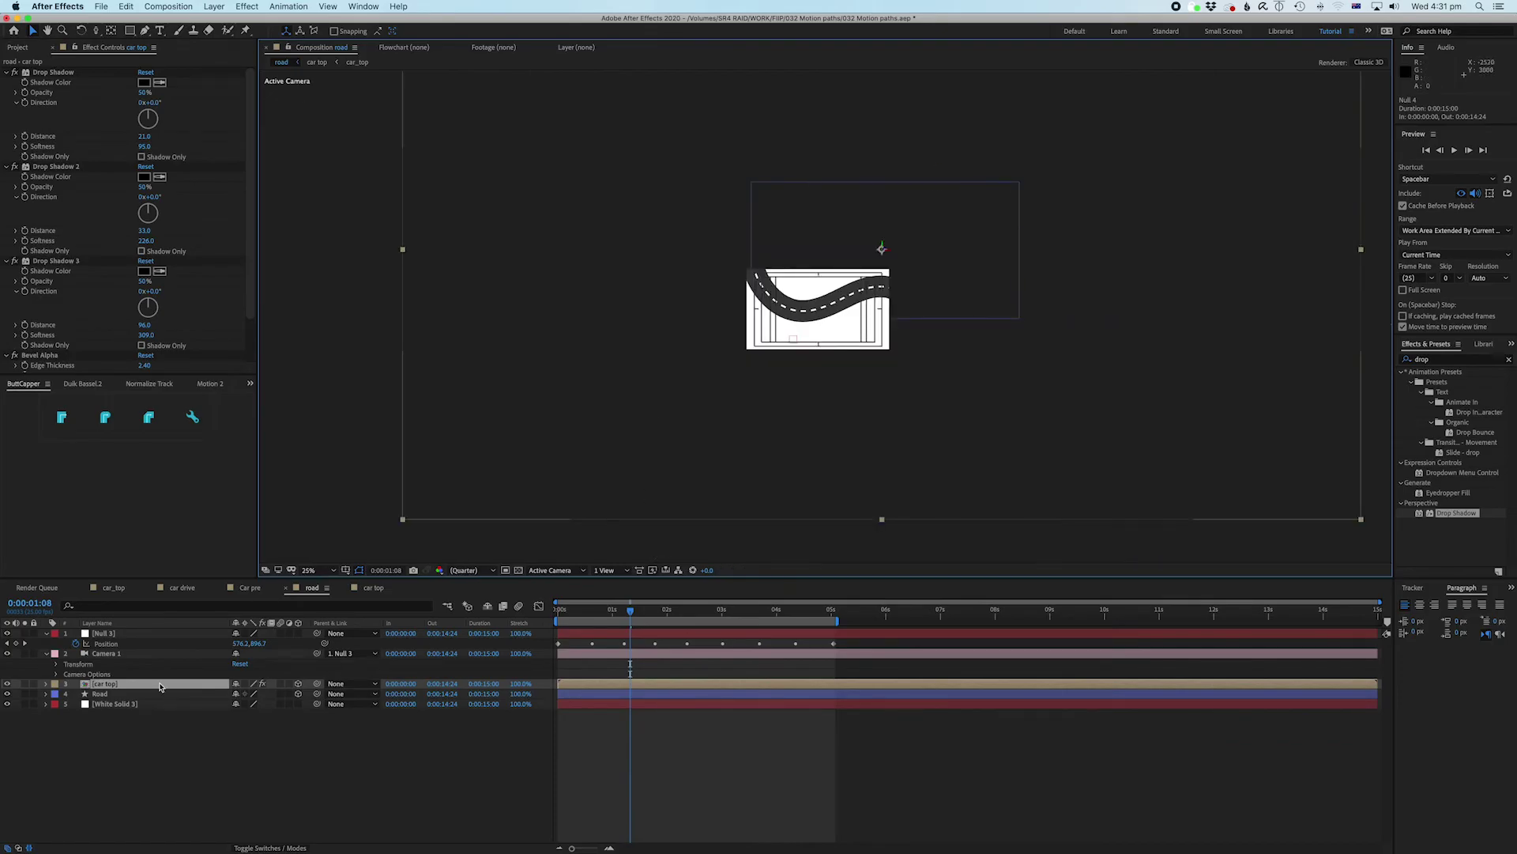
{"action": "key", "text": "s"}
{"action": "left_click", "coordinate": [252, 693]}
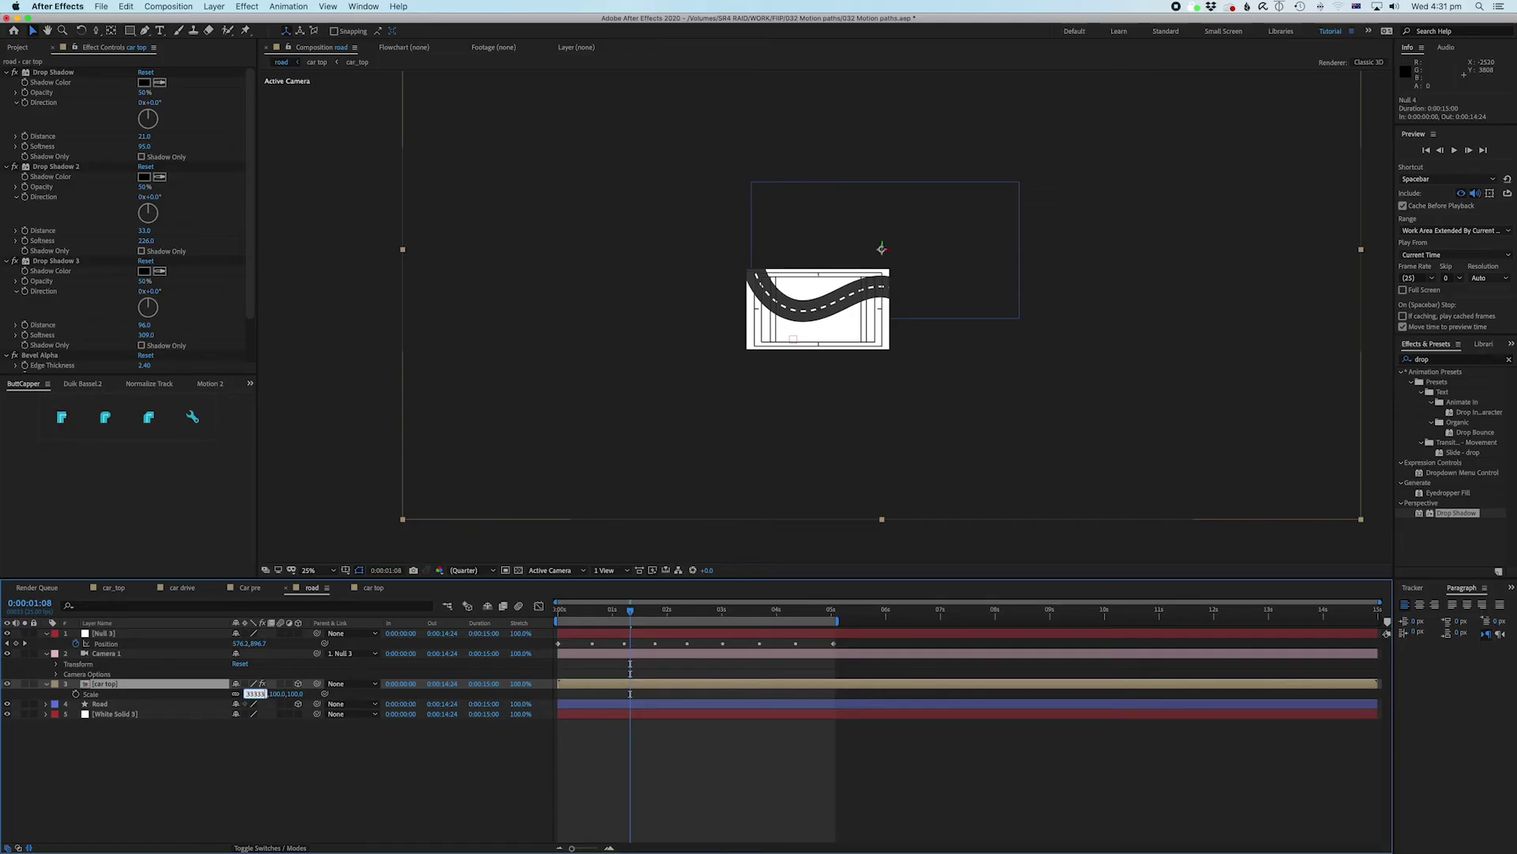
{"action": "key", "text": "Return"}
Step: Zoom in and dolly the camera to check the car, then preview the road animation
{"action": "key", "text": "period"}
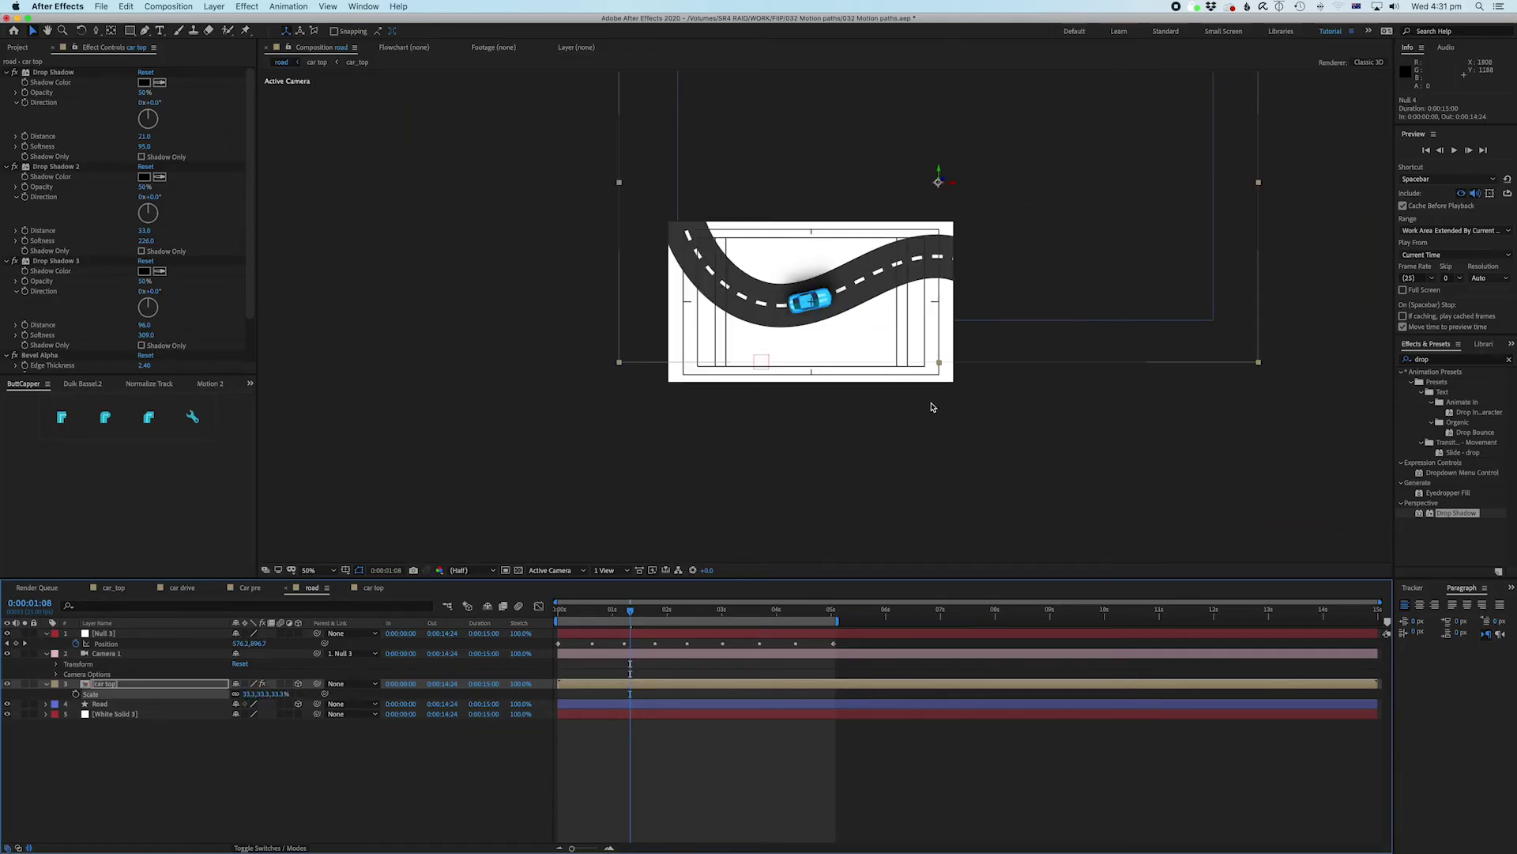
{"action": "key", "text": "period"}
{"action": "key", "text": "period"}
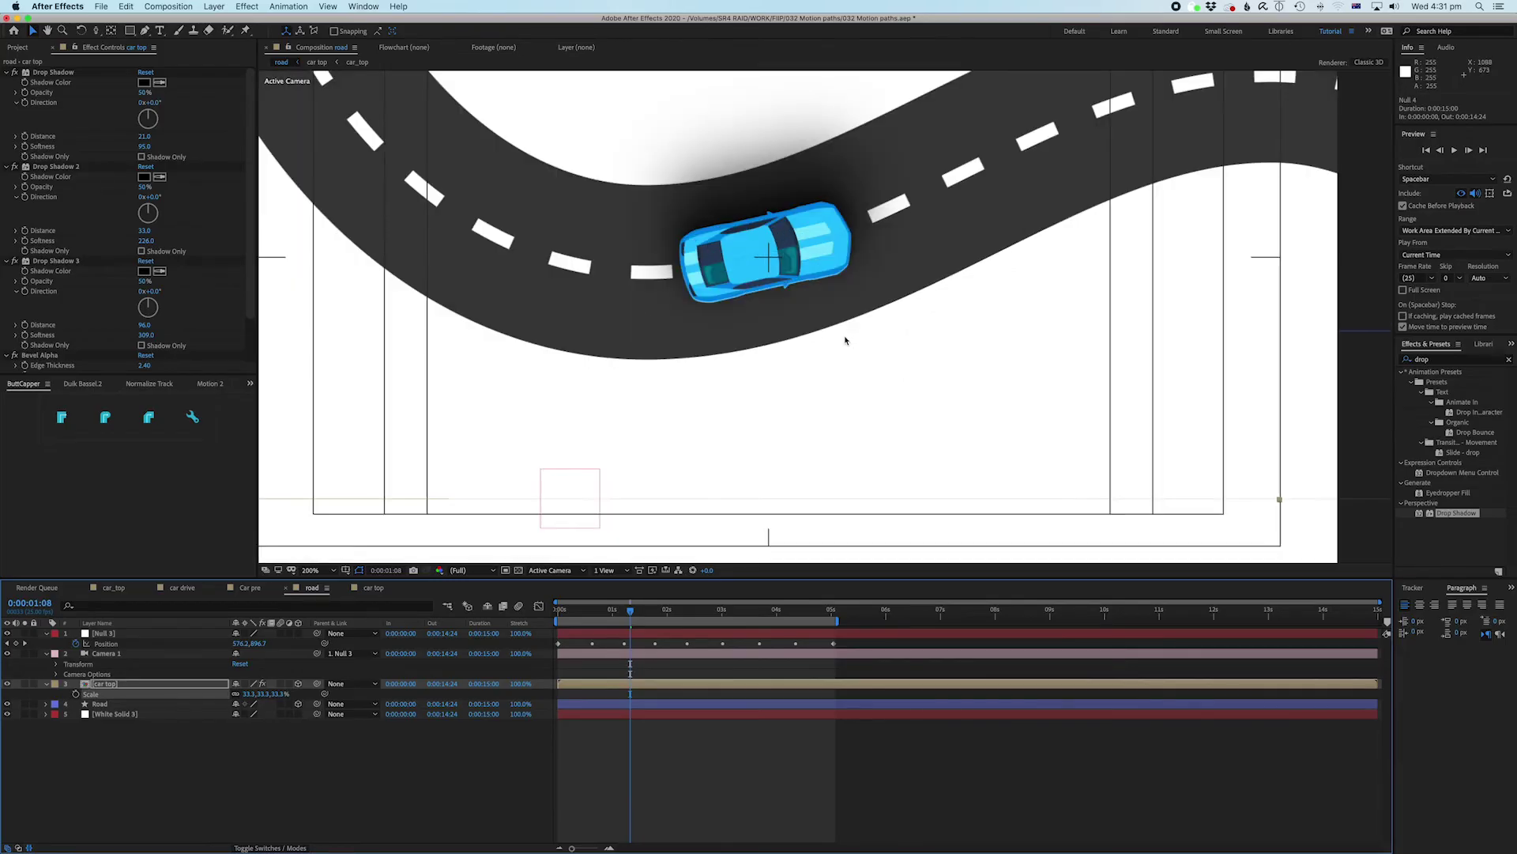
{"action": "key", "text": "c"}
{"action": "scroll", "coordinate": [772, 285], "scroll_direction": "up", "scroll_amount": 5}
{"action": "scroll", "coordinate": [771, 284], "scroll_direction": "up", "scroll_amount": 2}
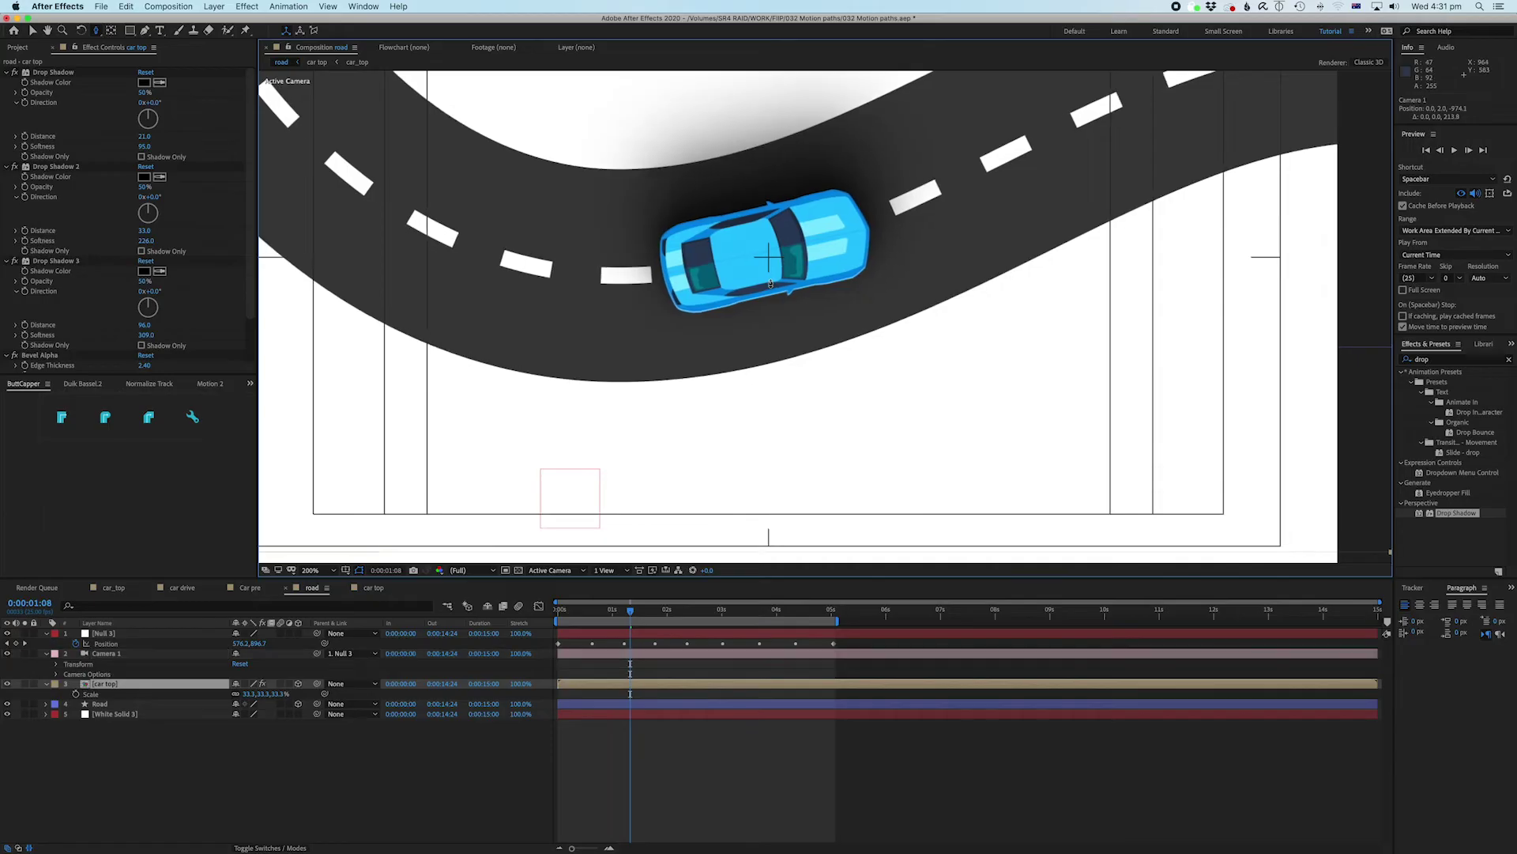
{"action": "key", "text": "comma"}
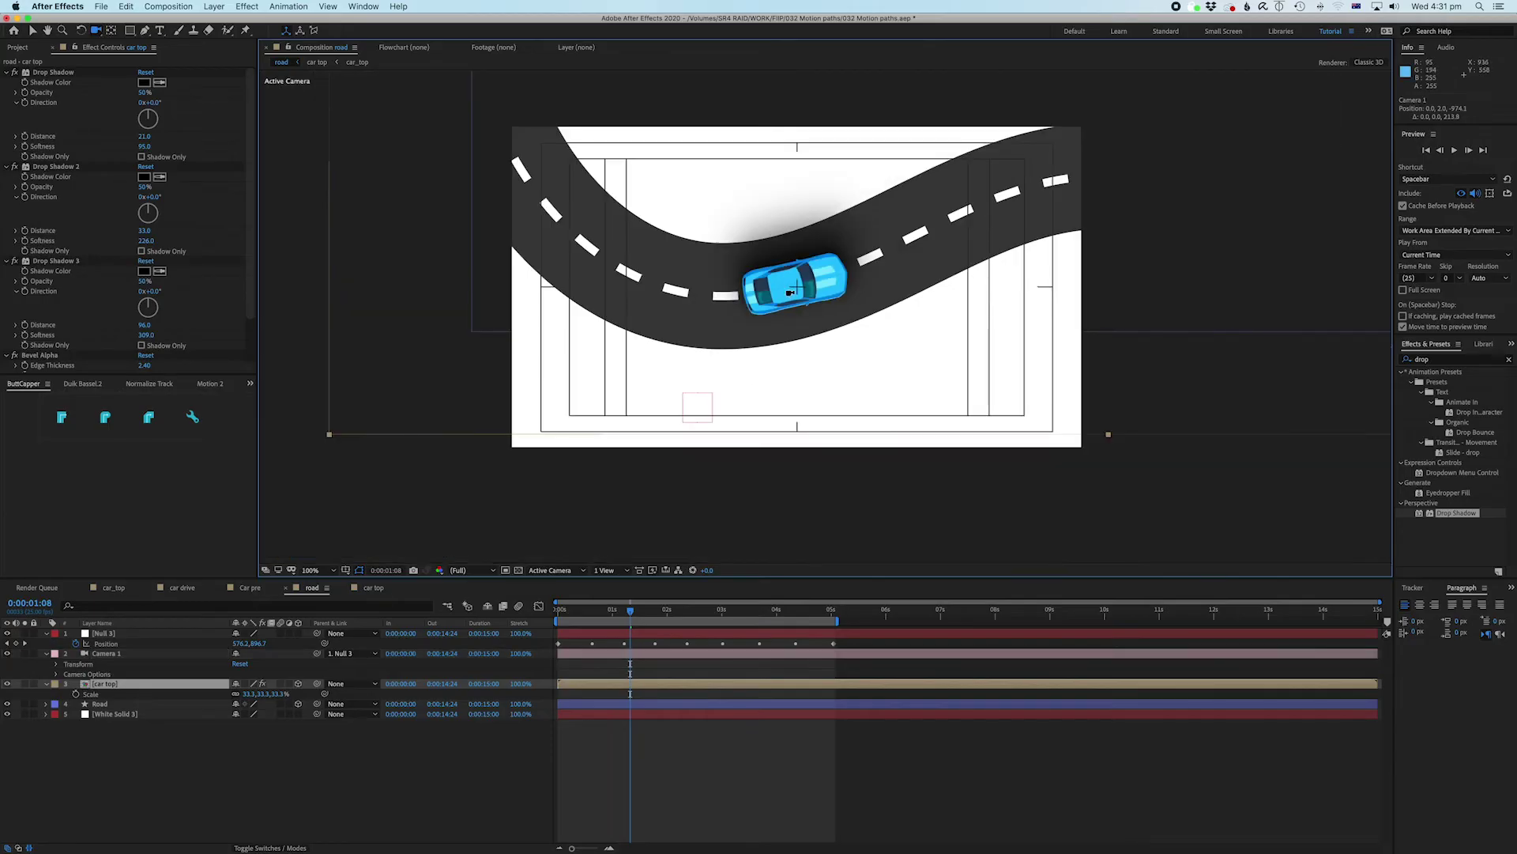
{"action": "key", "text": "space"}
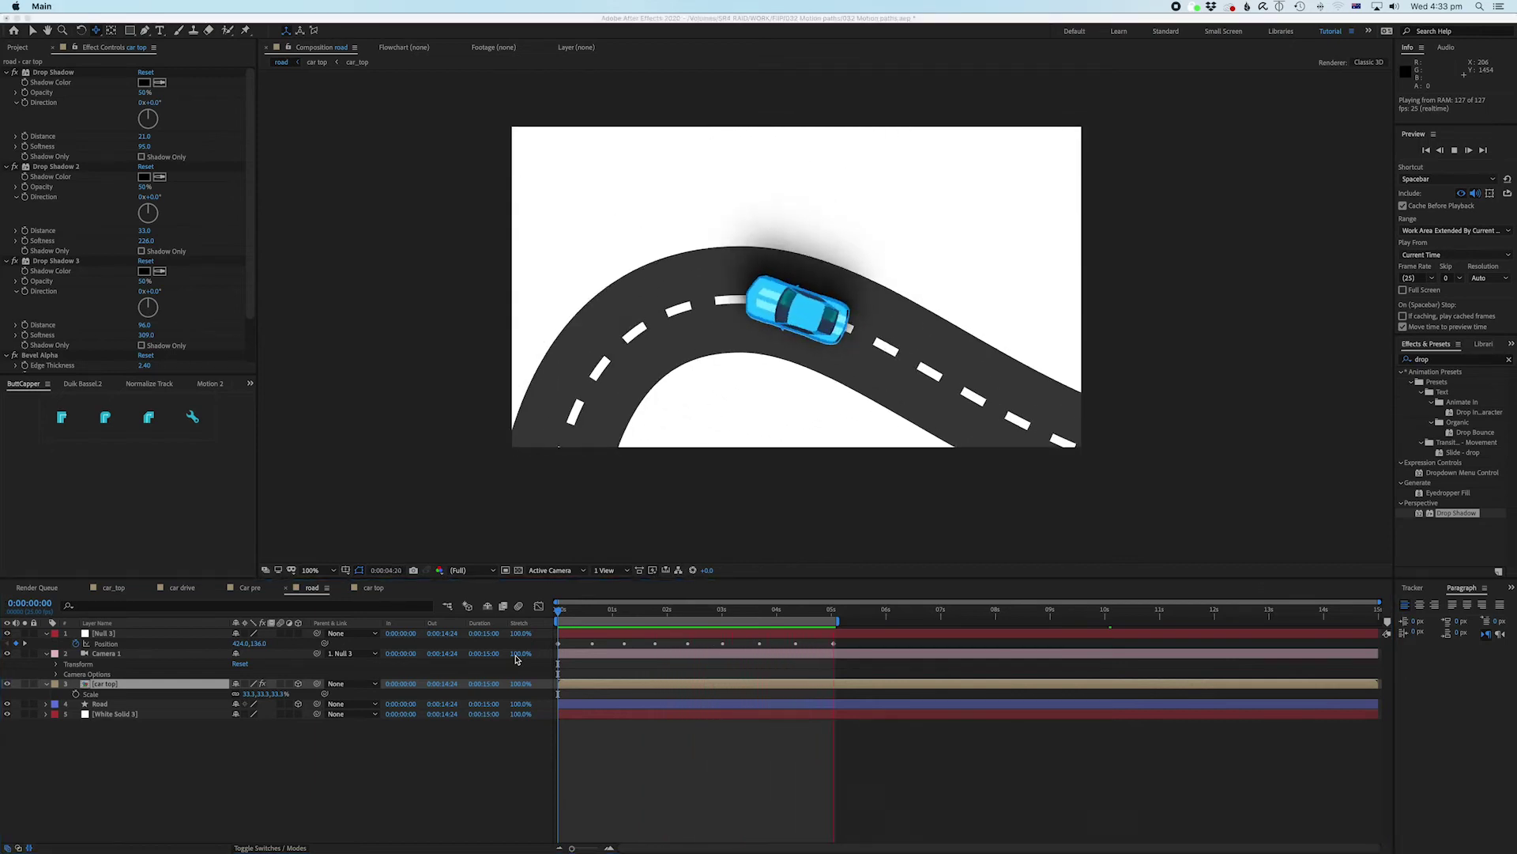
{"action": "left_click", "coordinate": [713, 767]}
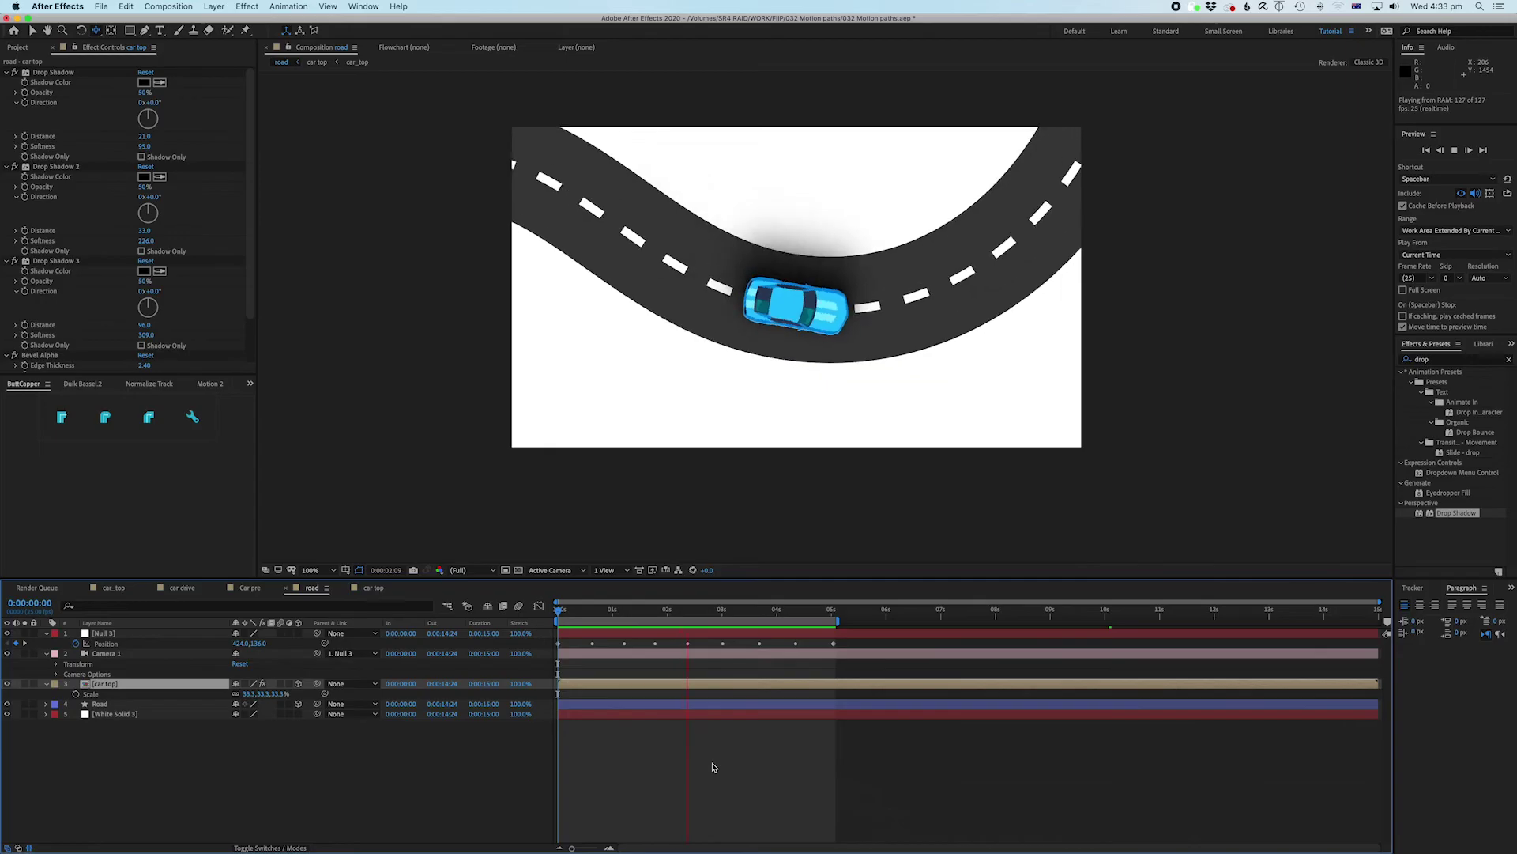
Step: Add wiggle(1,20) to Null 3's Position and wiggle(1,4) to its Rotation
{"action": "key", "text": "space"}
{"action": "left_click", "coordinate": [116, 637]}
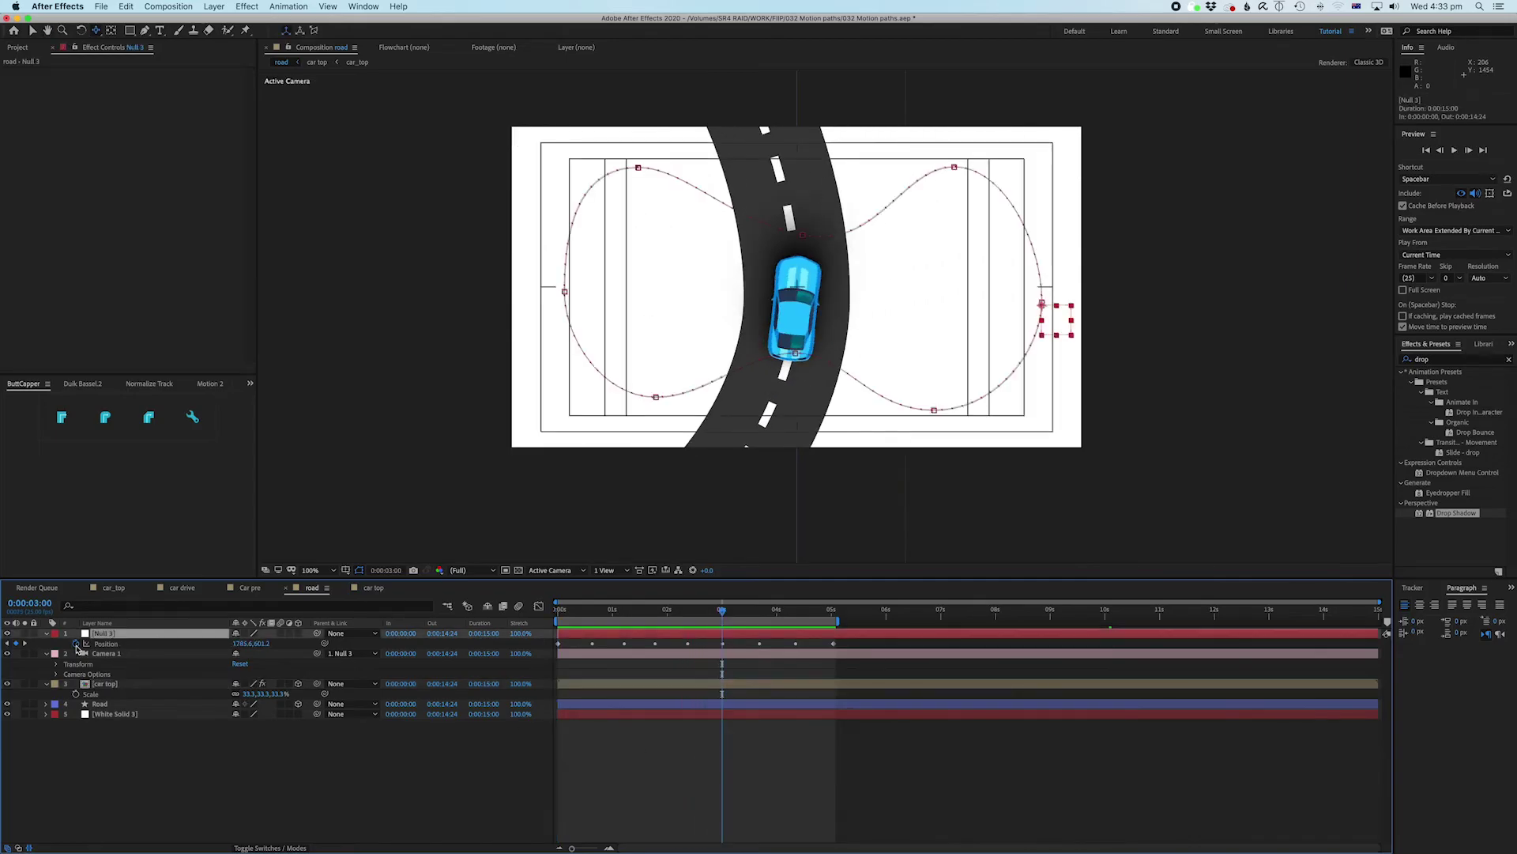
{"action": "left_click", "coordinate": [76, 644], "text": "alt"}
{"action": "type", "text": "wig"}
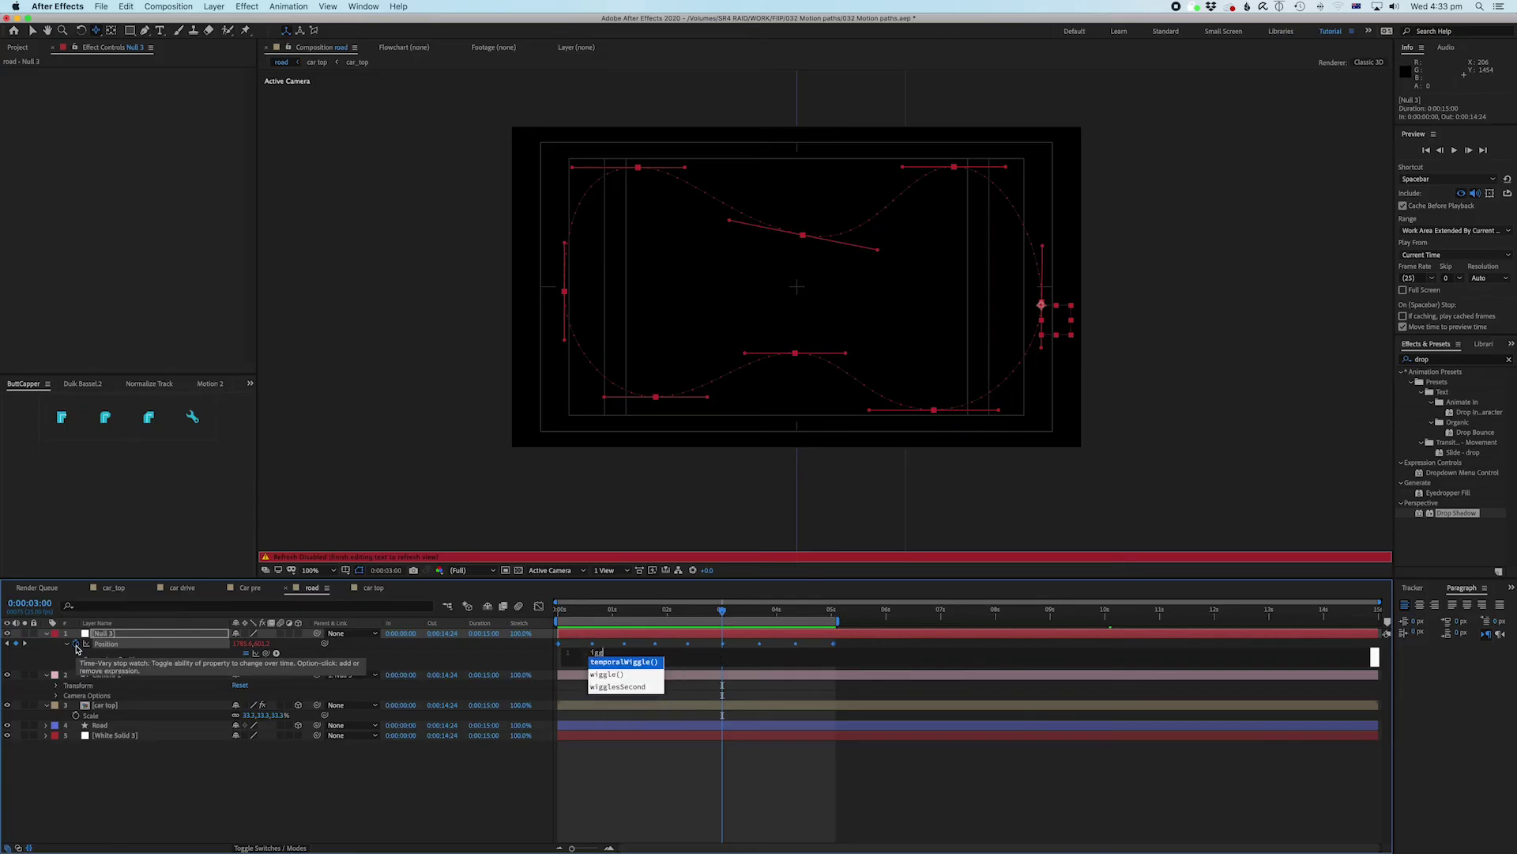
{"action": "type", "text": "g"}
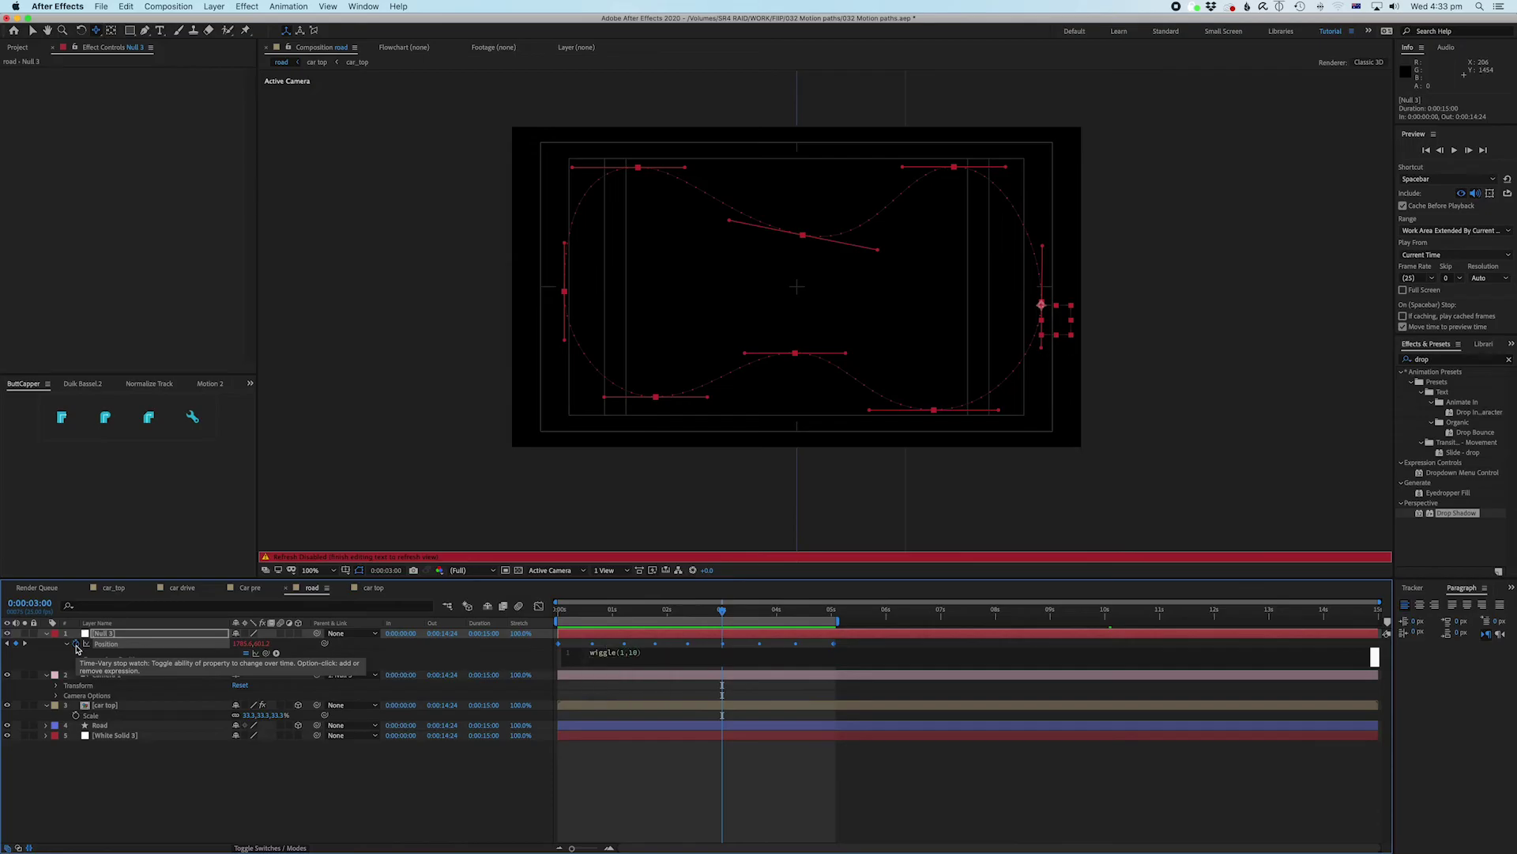
{"action": "type", "text": "le(1,20"}
{"action": "left_click", "coordinate": [89, 654]}
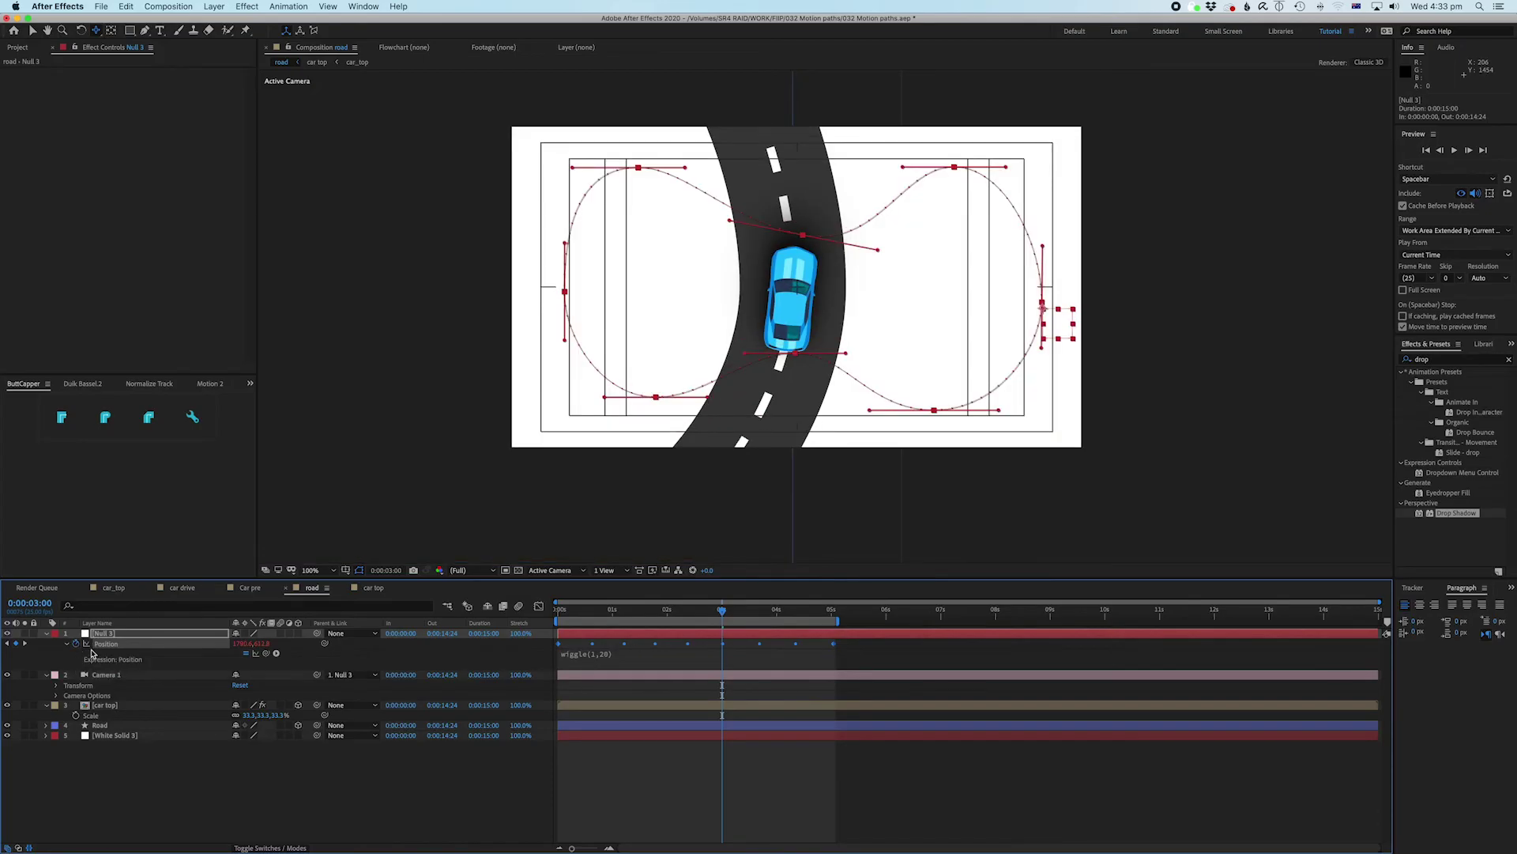
{"action": "key", "text": "r"}
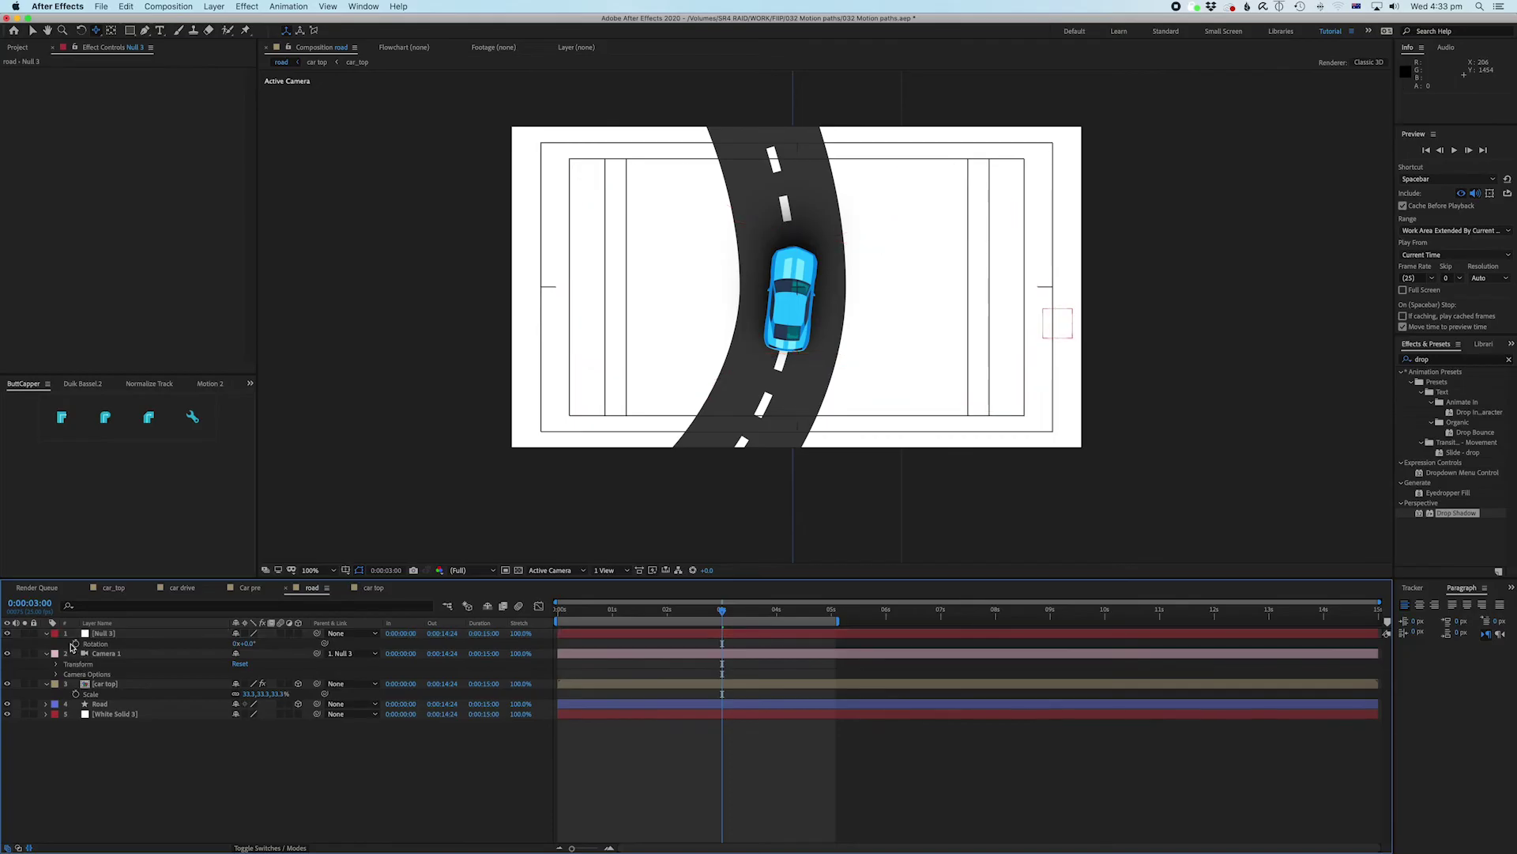
{"action": "left_click", "coordinate": [75, 644], "text": "alt"}
{"action": "type", "text": "wiggle("}
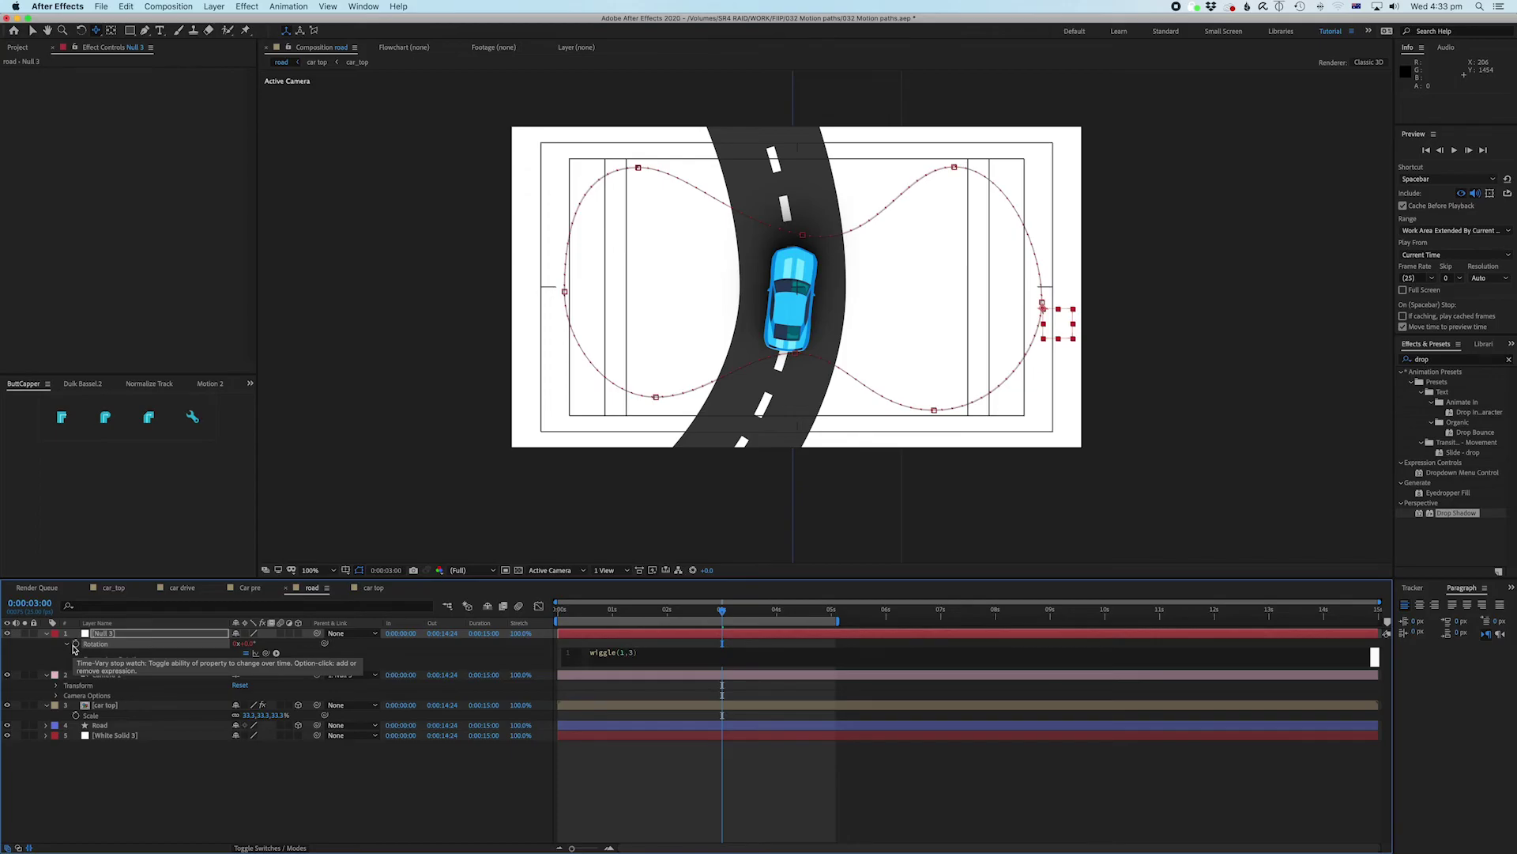
{"action": "type", "text": "1,4)"}
{"action": "key", "text": "KP_Enter"}
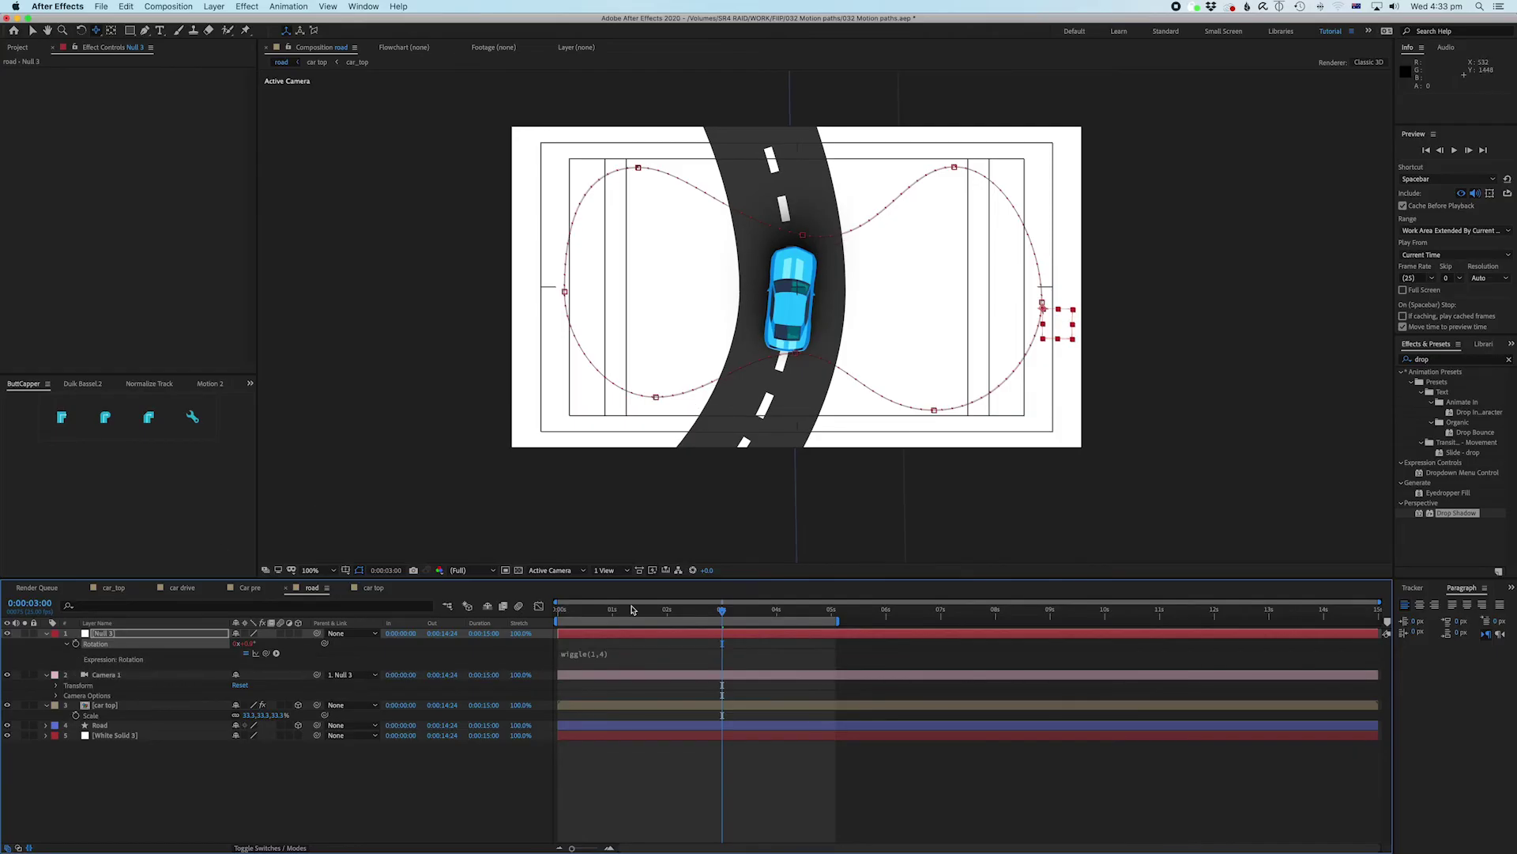
Step: After a preview, raise the expressions to wiggle(1,50) on Position and wiggle(1,10) on Rotation
{"action": "key", "text": "Home"}
{"action": "key", "text": "space"}
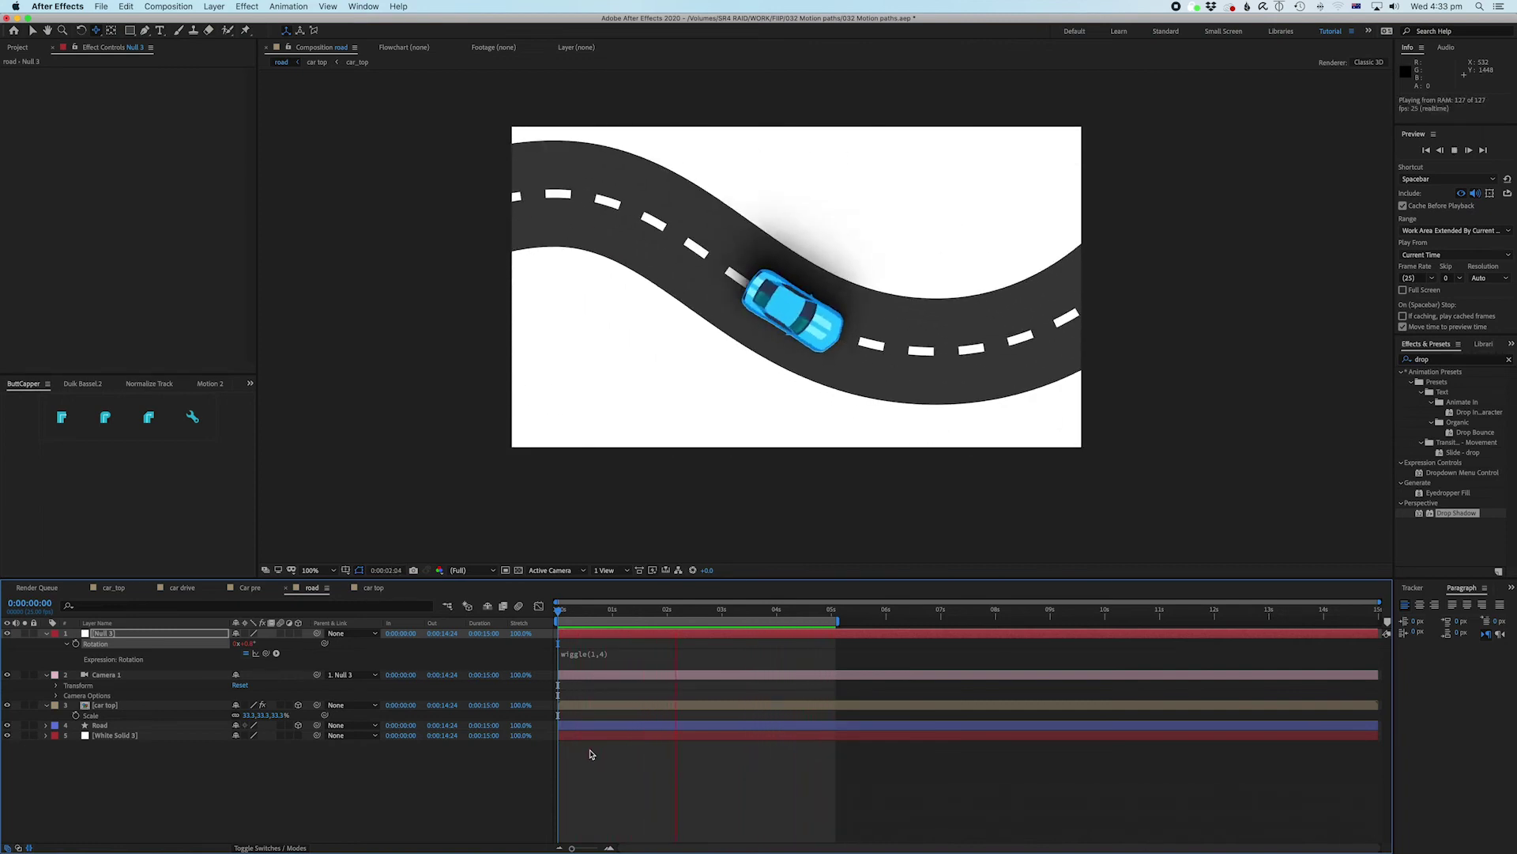
{"action": "key", "text": "space"}
{"action": "key", "text": "shift+p"}
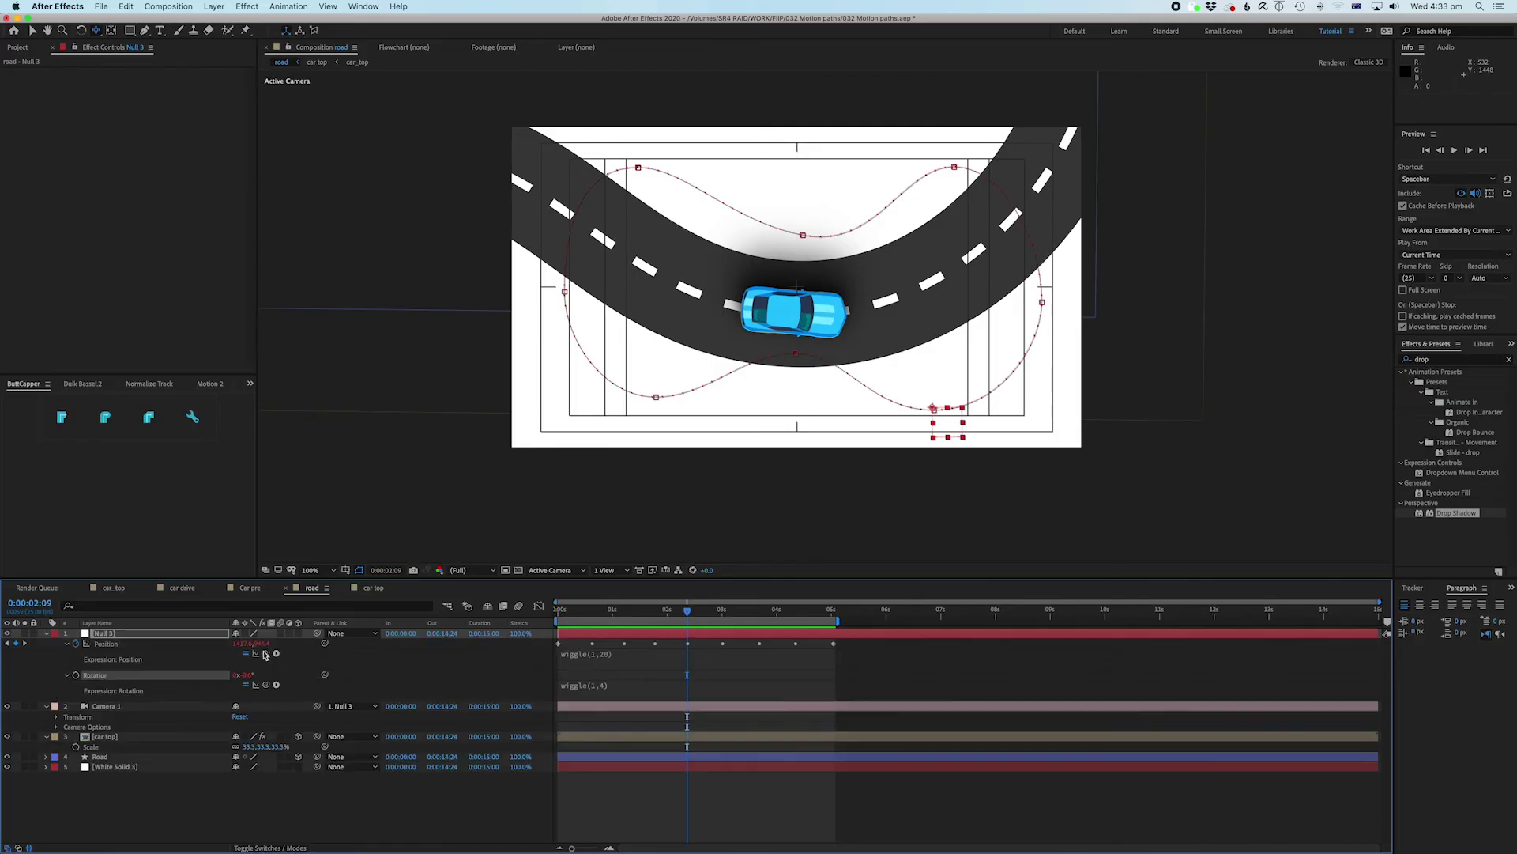
{"action": "left_click", "coordinate": [591, 657]}
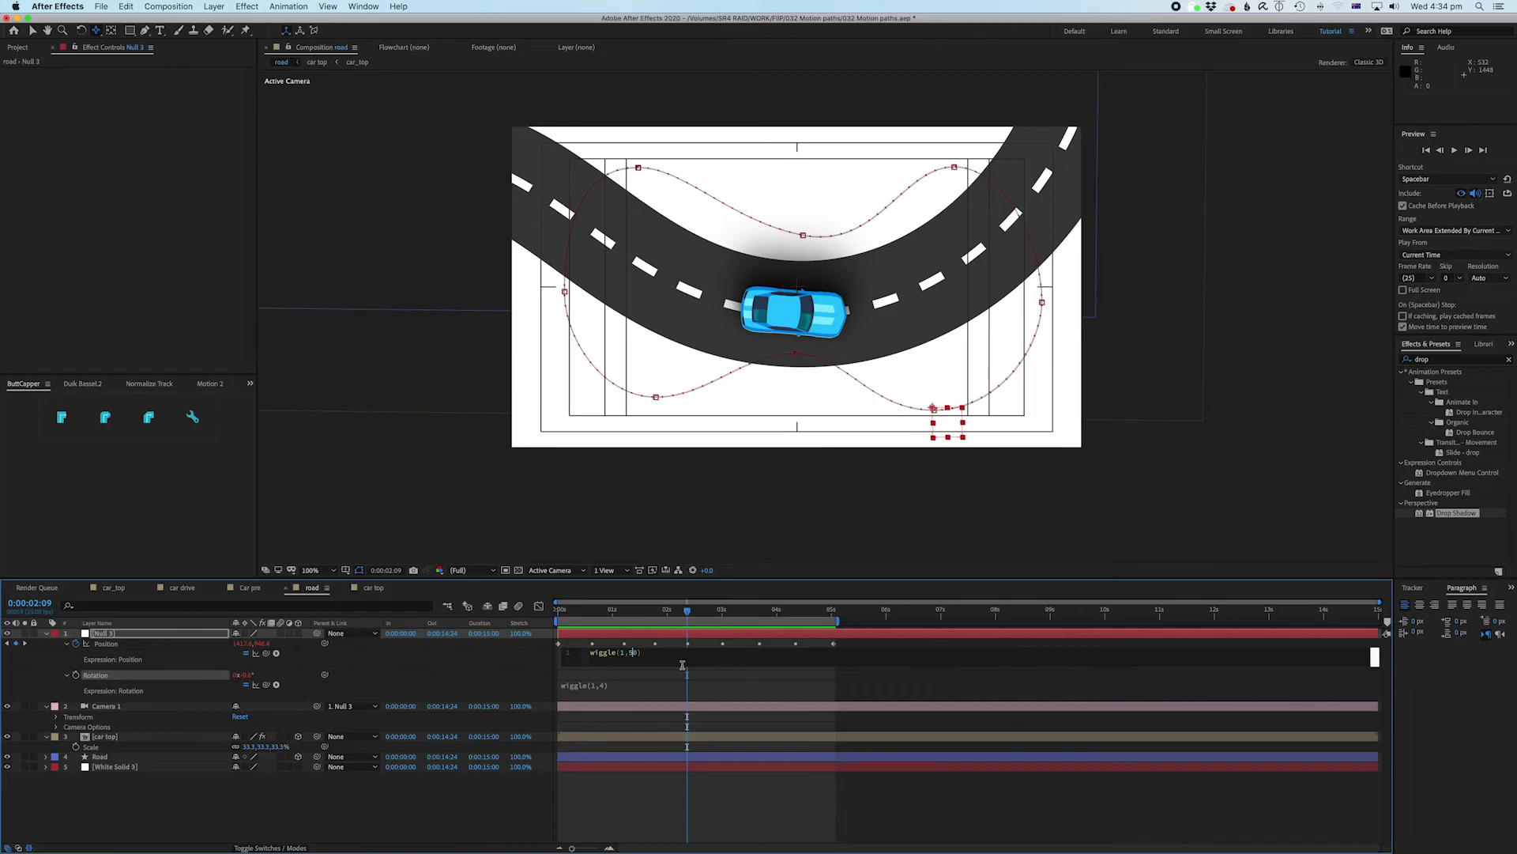
{"action": "left_click", "coordinate": [683, 668]}
{"action": "key", "text": "space"}
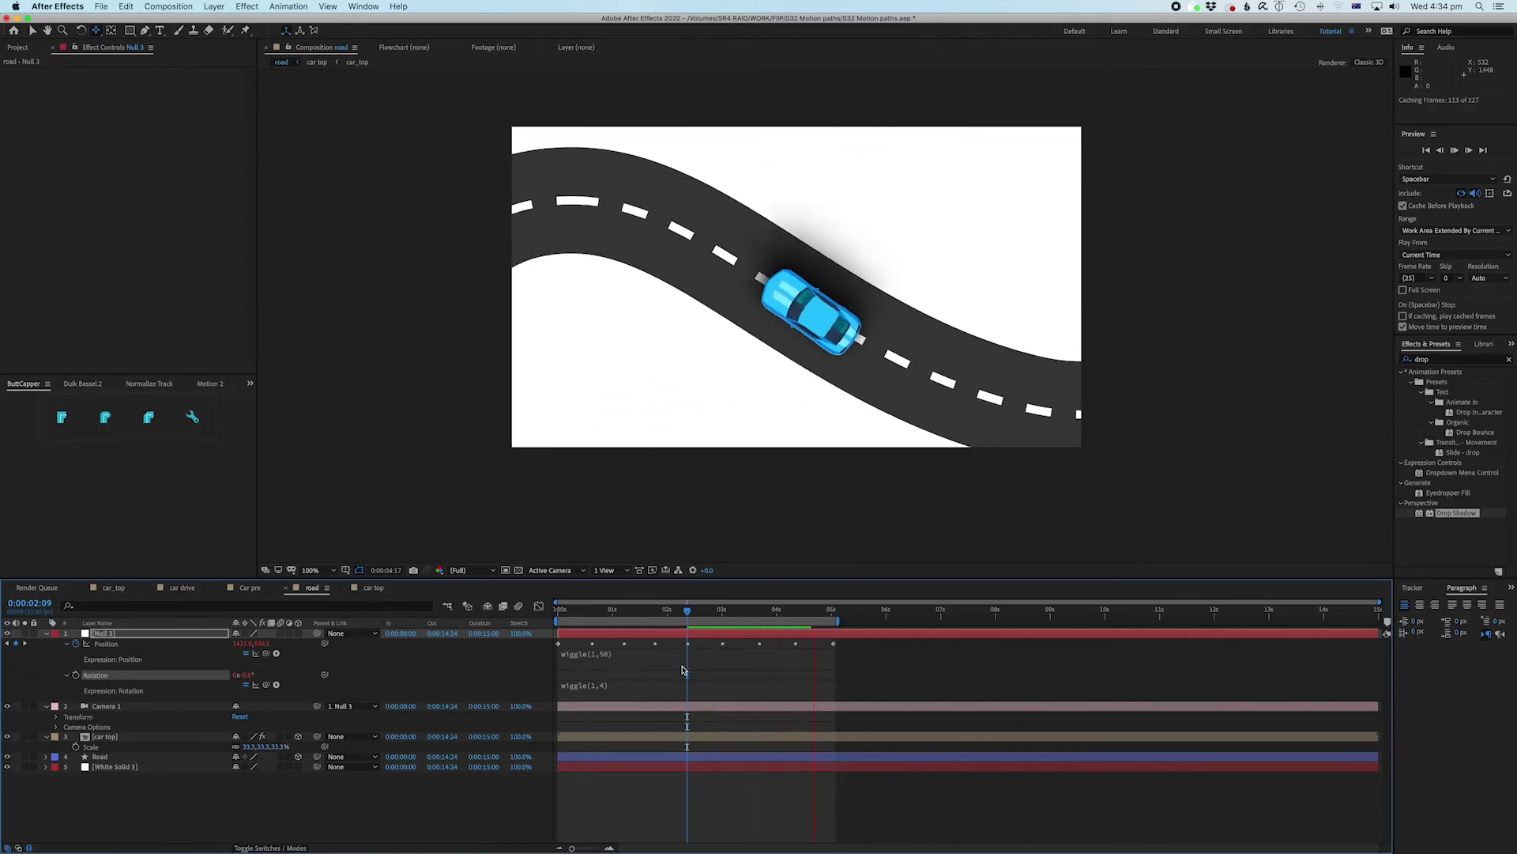
{"action": "left_click", "coordinate": [621, 685]}
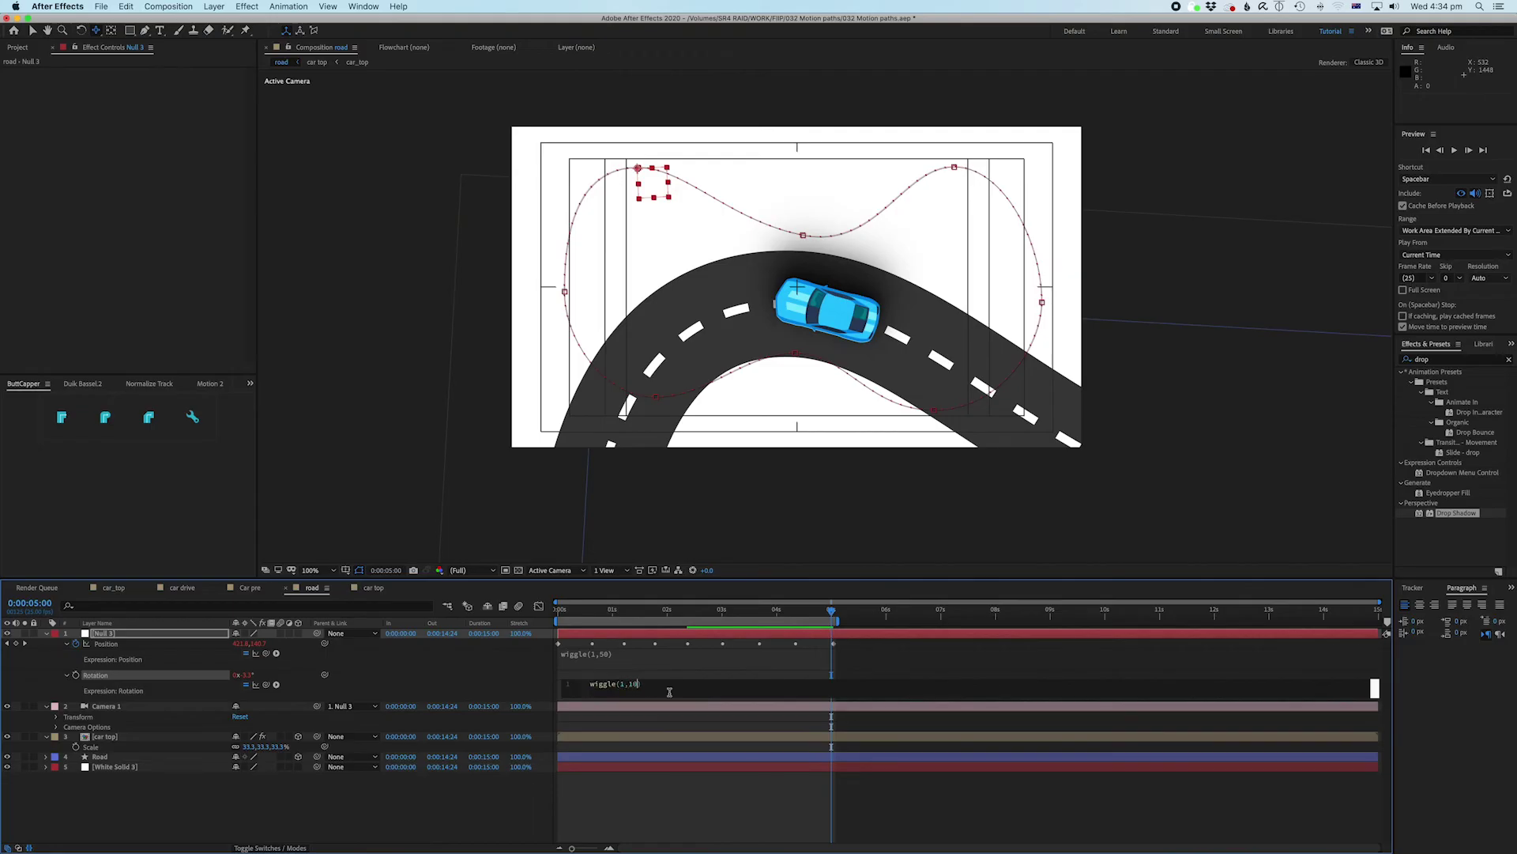
{"action": "key", "text": "KP_Enter"}
{"action": "key", "text": "space"}
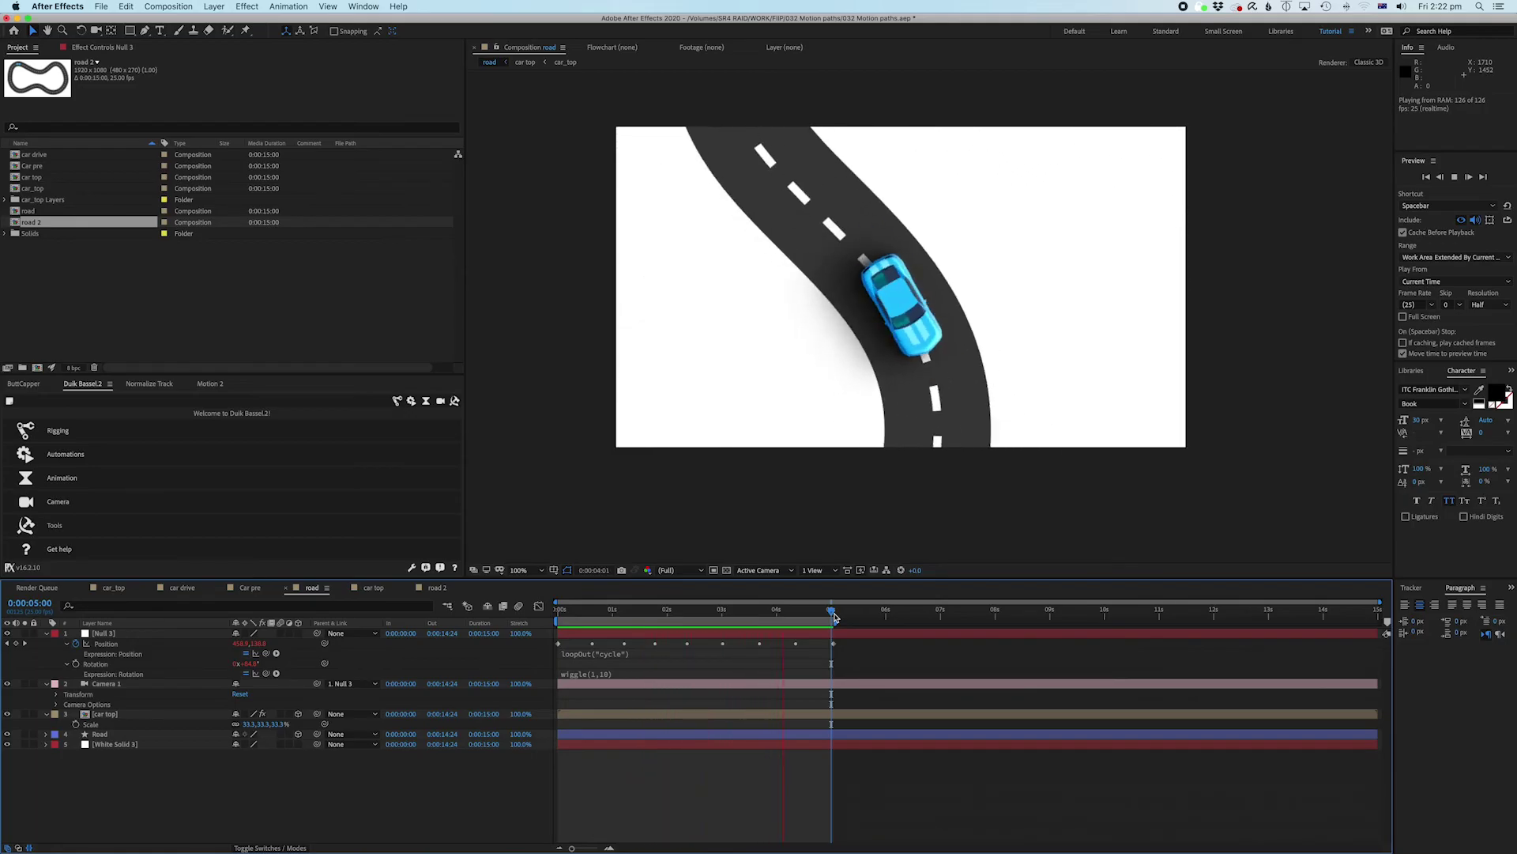
Step: Set Null 3's auto-orientation to Orient Along Path and preview the follow camera
{"action": "key", "text": "space"}
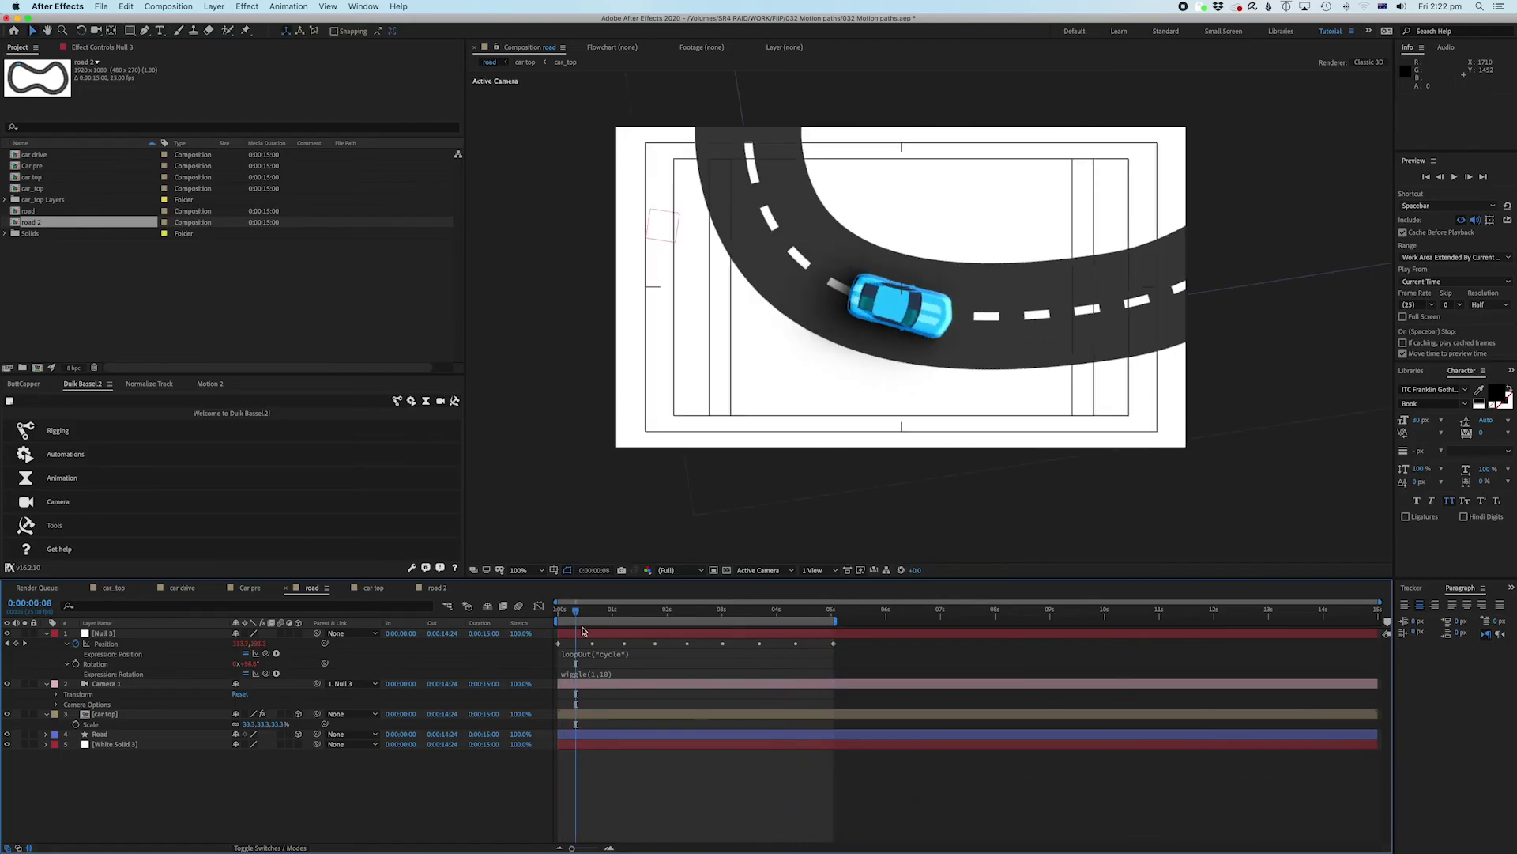
{"action": "left_click", "coordinate": [583, 630]}
{"action": "right_click", "coordinate": [585, 635]}
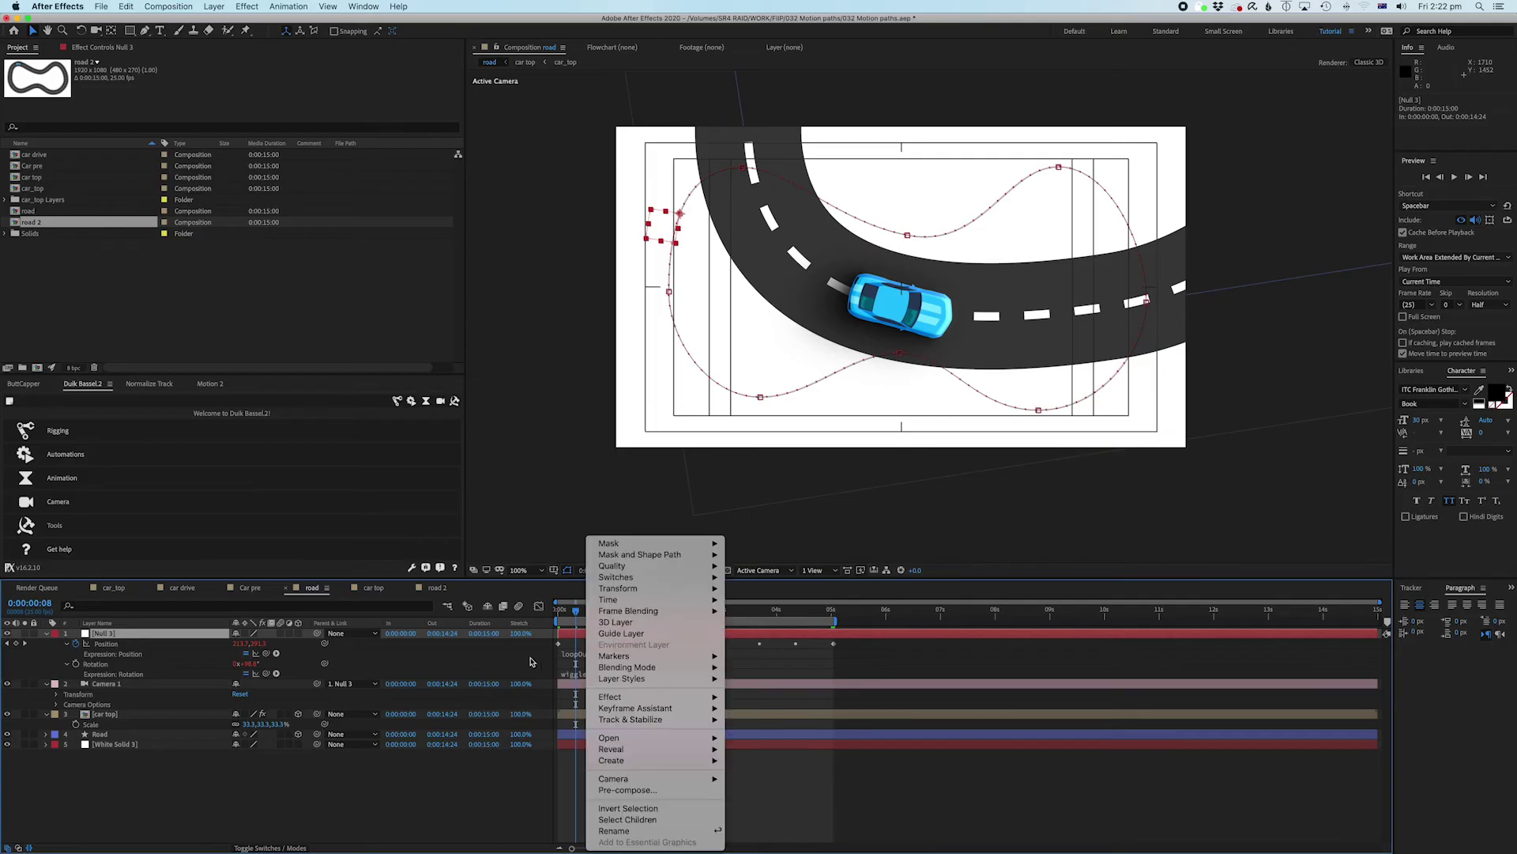
{"action": "mouse_move", "coordinate": [640, 590]}
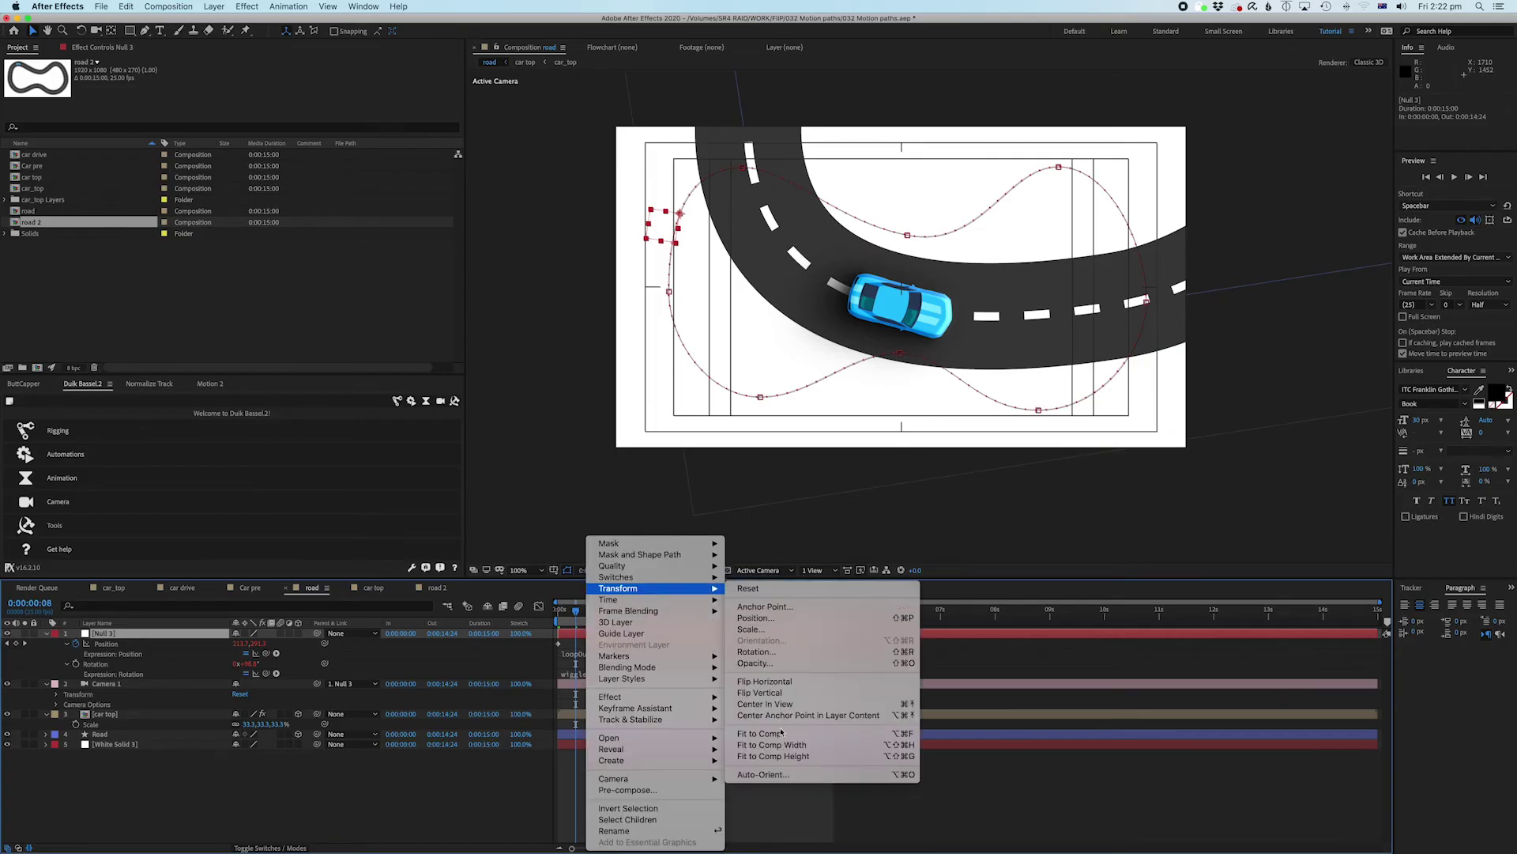
{"action": "left_click", "coordinate": [764, 775]}
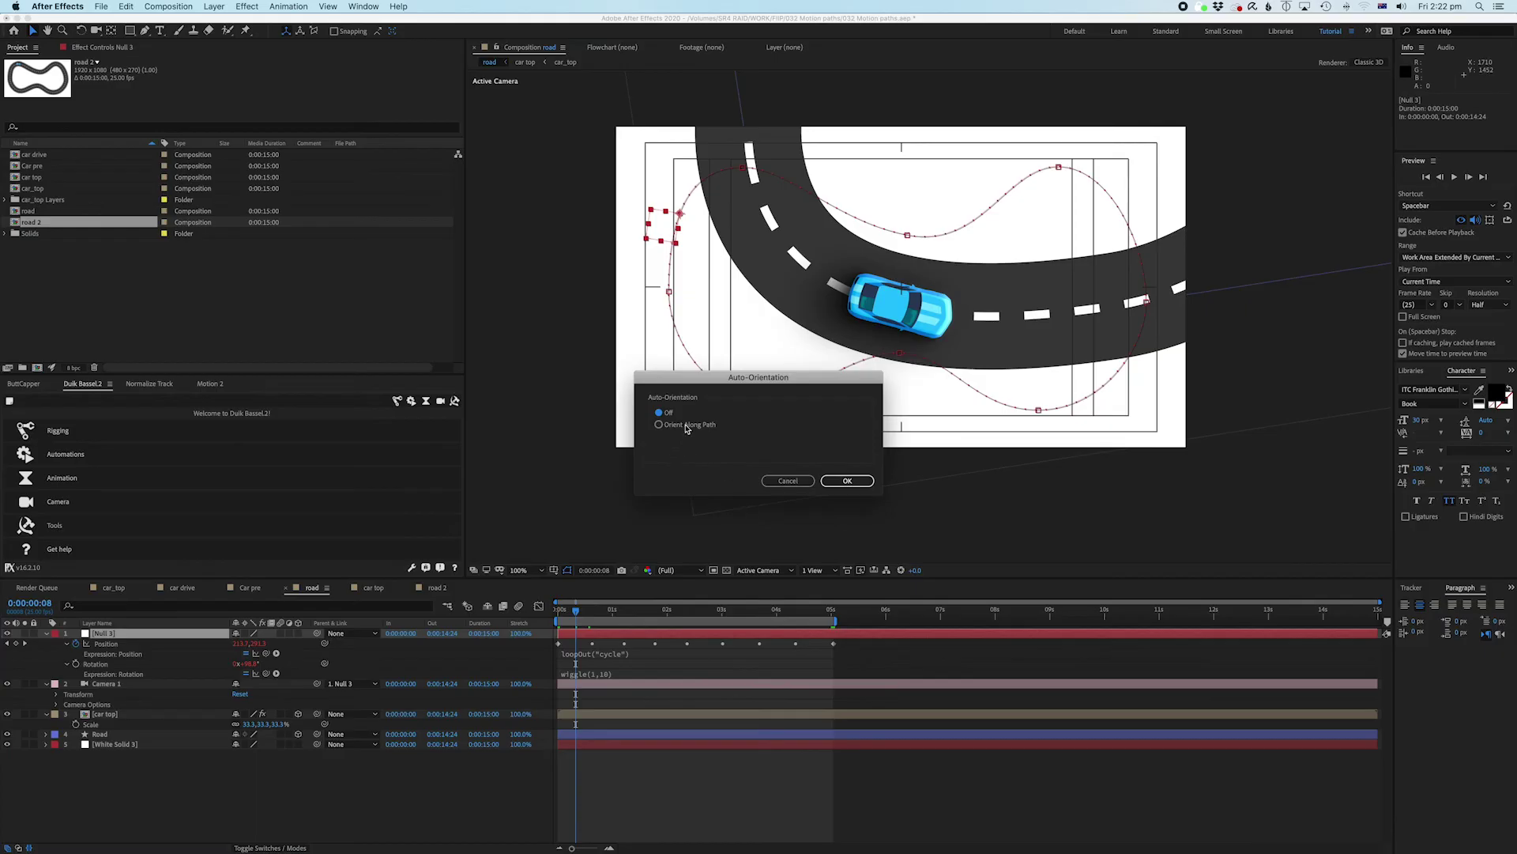
{"action": "left_click", "coordinate": [845, 481]}
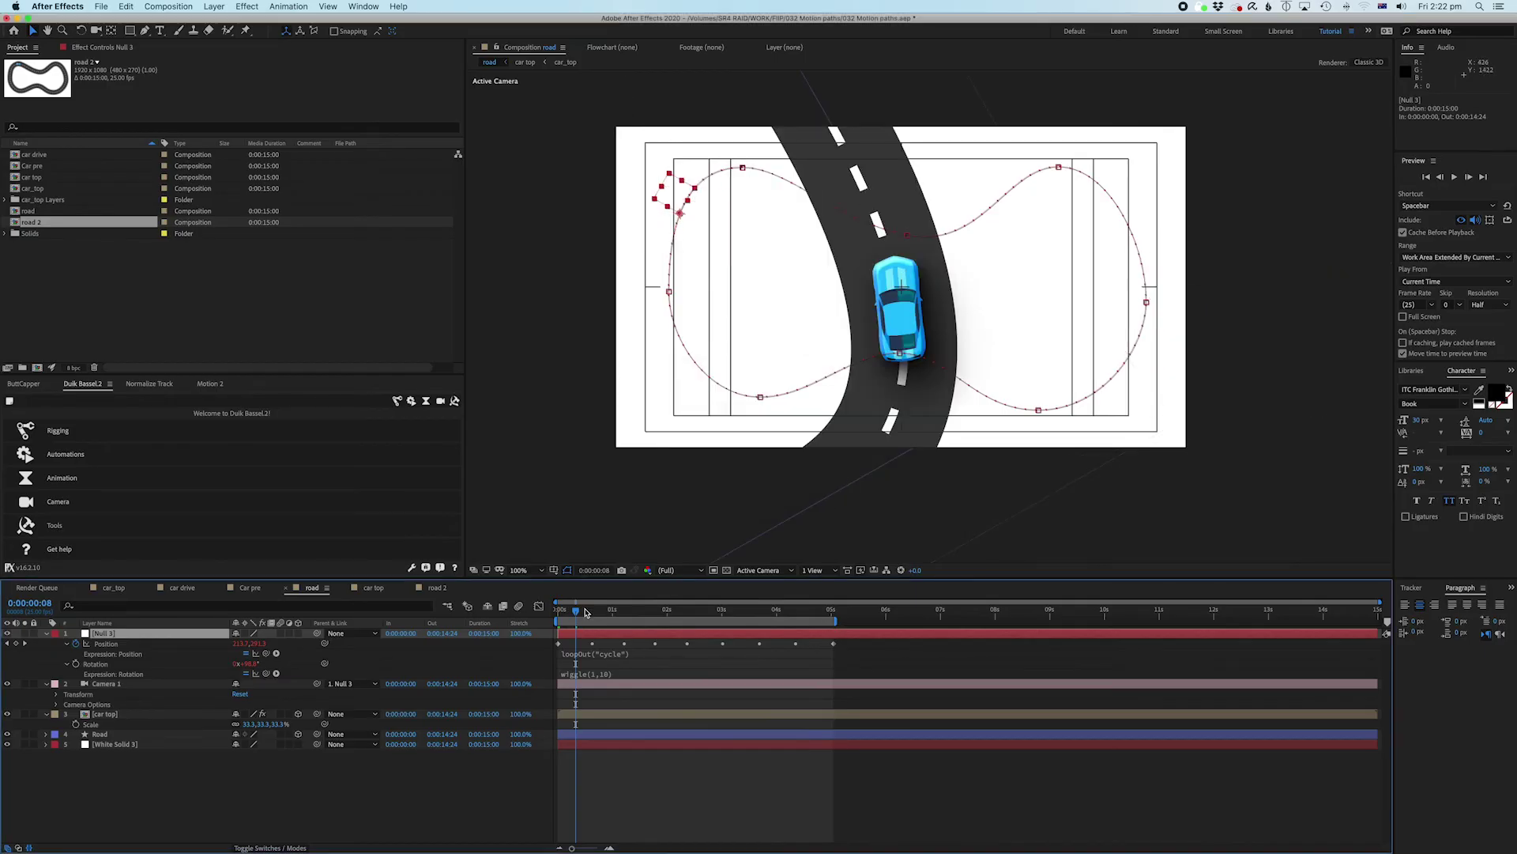
{"action": "left_click_drag", "start_coordinate": [585, 613], "coordinate": [558, 613]}
{"action": "key", "text": "space"}
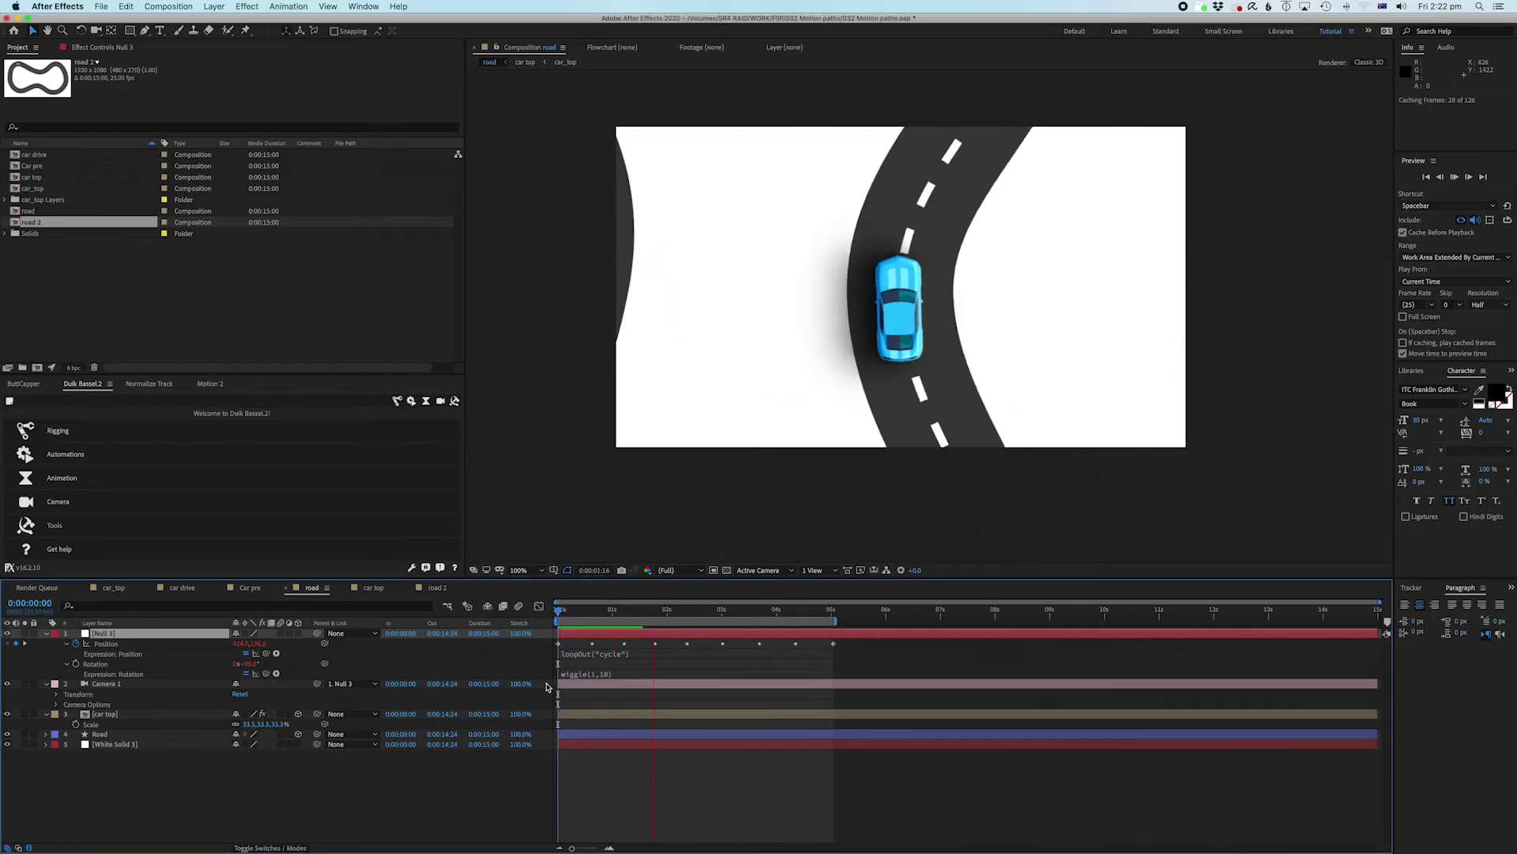
{"action": "key", "text": "space"}
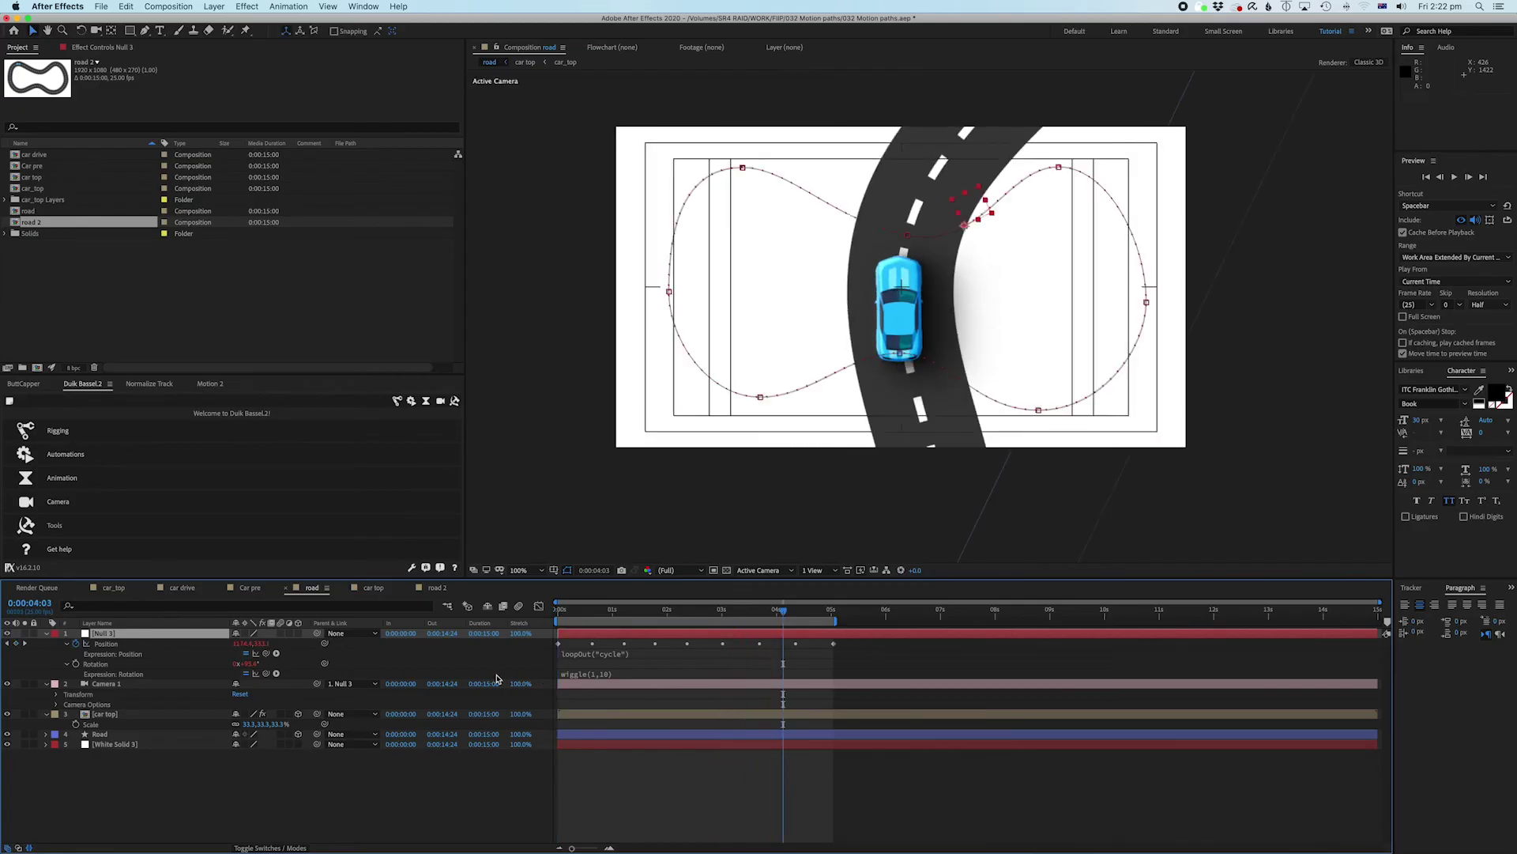
Step: Adjust Null 3's Rotation so the car drives left to right across the view, and preview
{"action": "key", "text": "r"}
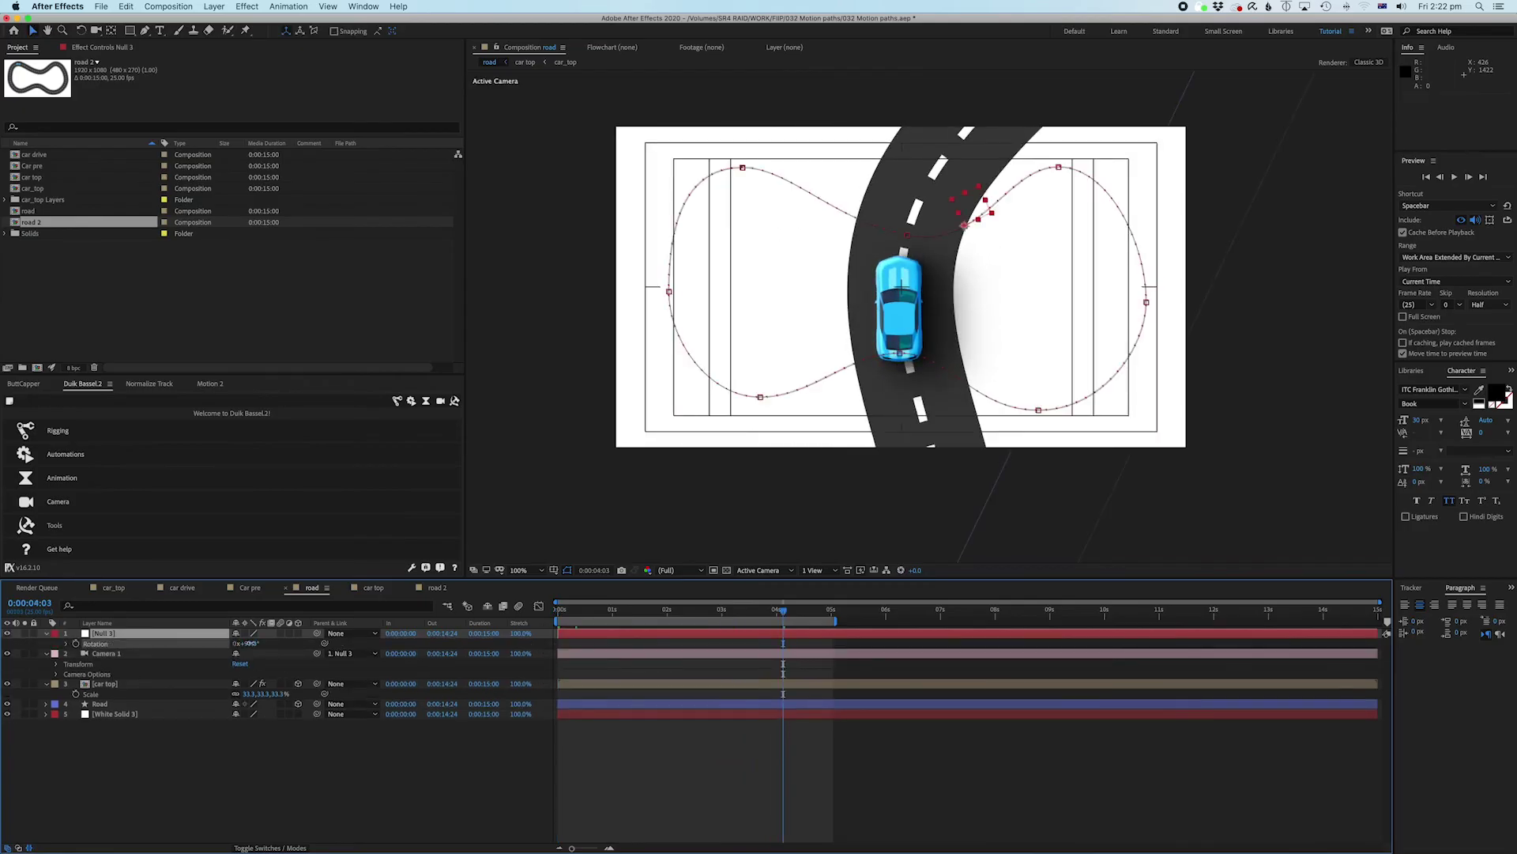
{"action": "left_click_drag", "start_coordinate": [249, 644], "coordinate": [123, 643]}
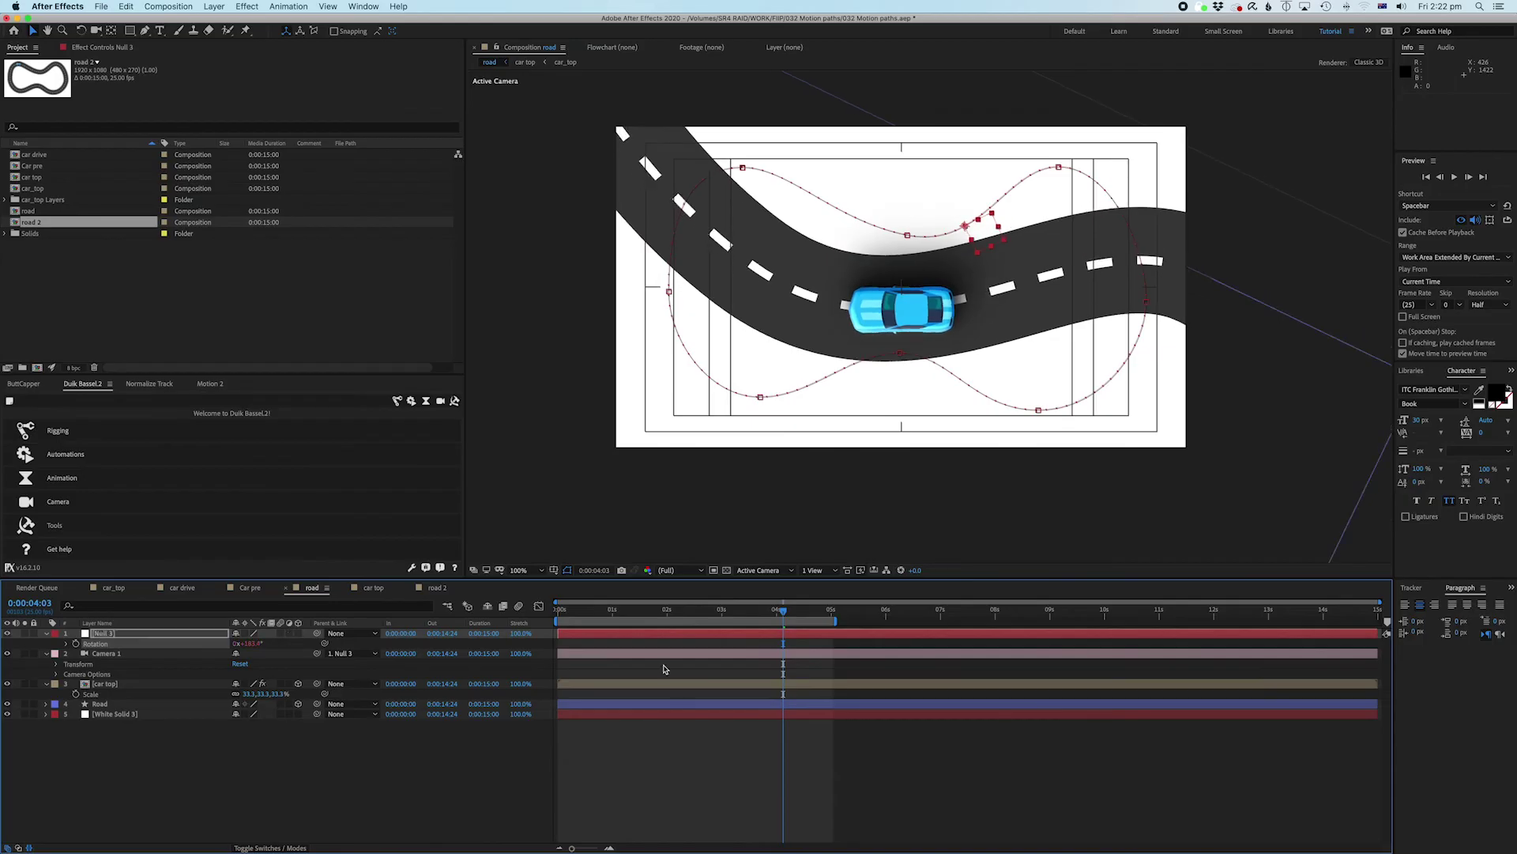
{"action": "left_click_drag", "start_coordinate": [591, 618], "coordinate": [558, 618]}
{"action": "key", "text": "space"}
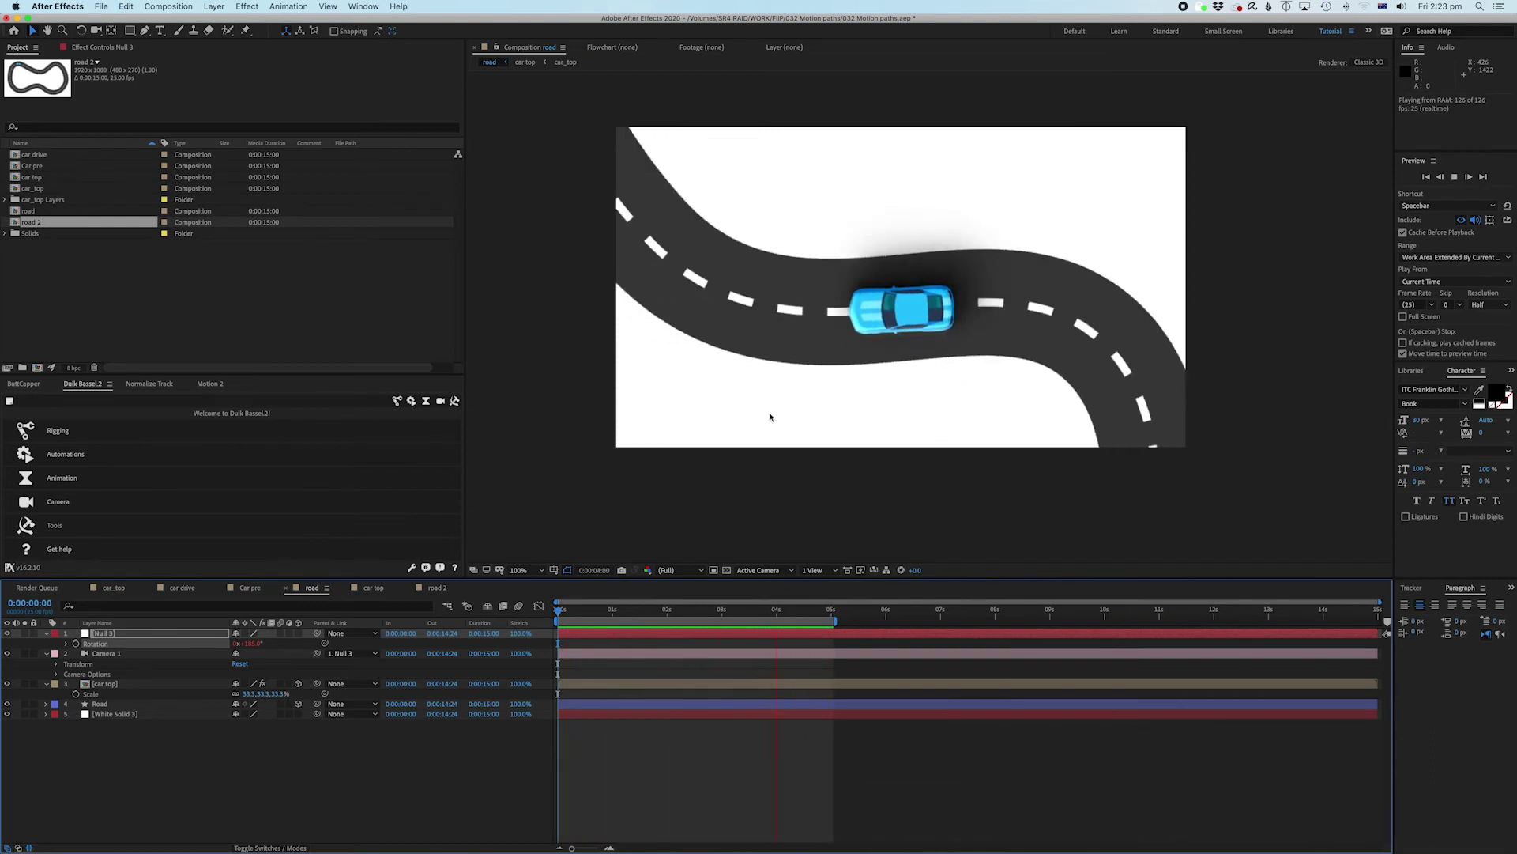
{"action": "key", "text": "space"}
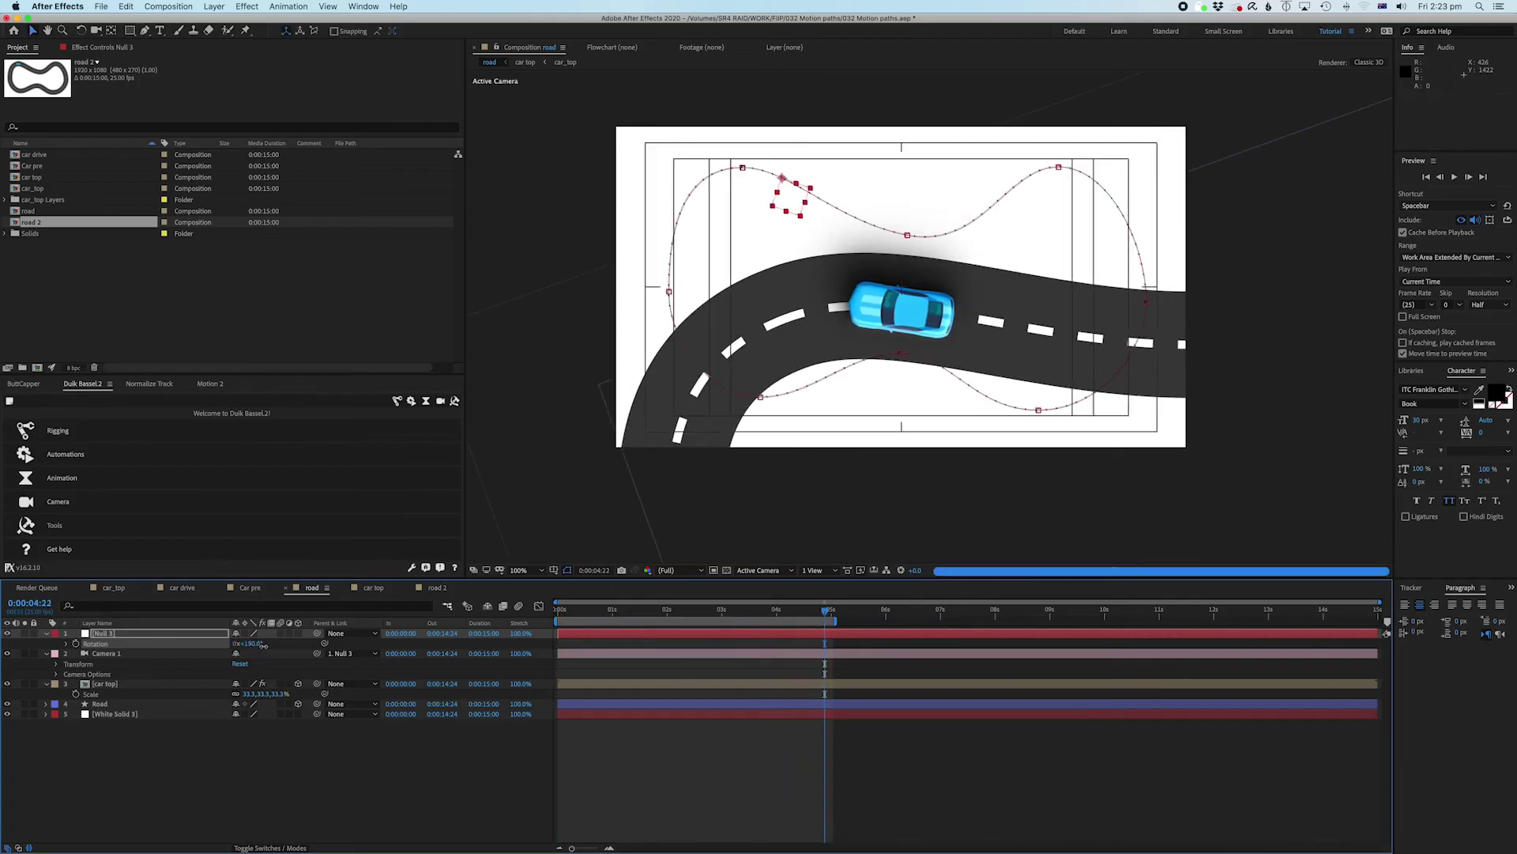
{"action": "left_click_drag", "start_coordinate": [267, 645], "coordinate": [340, 632]}
{"action": "key", "text": "space"}
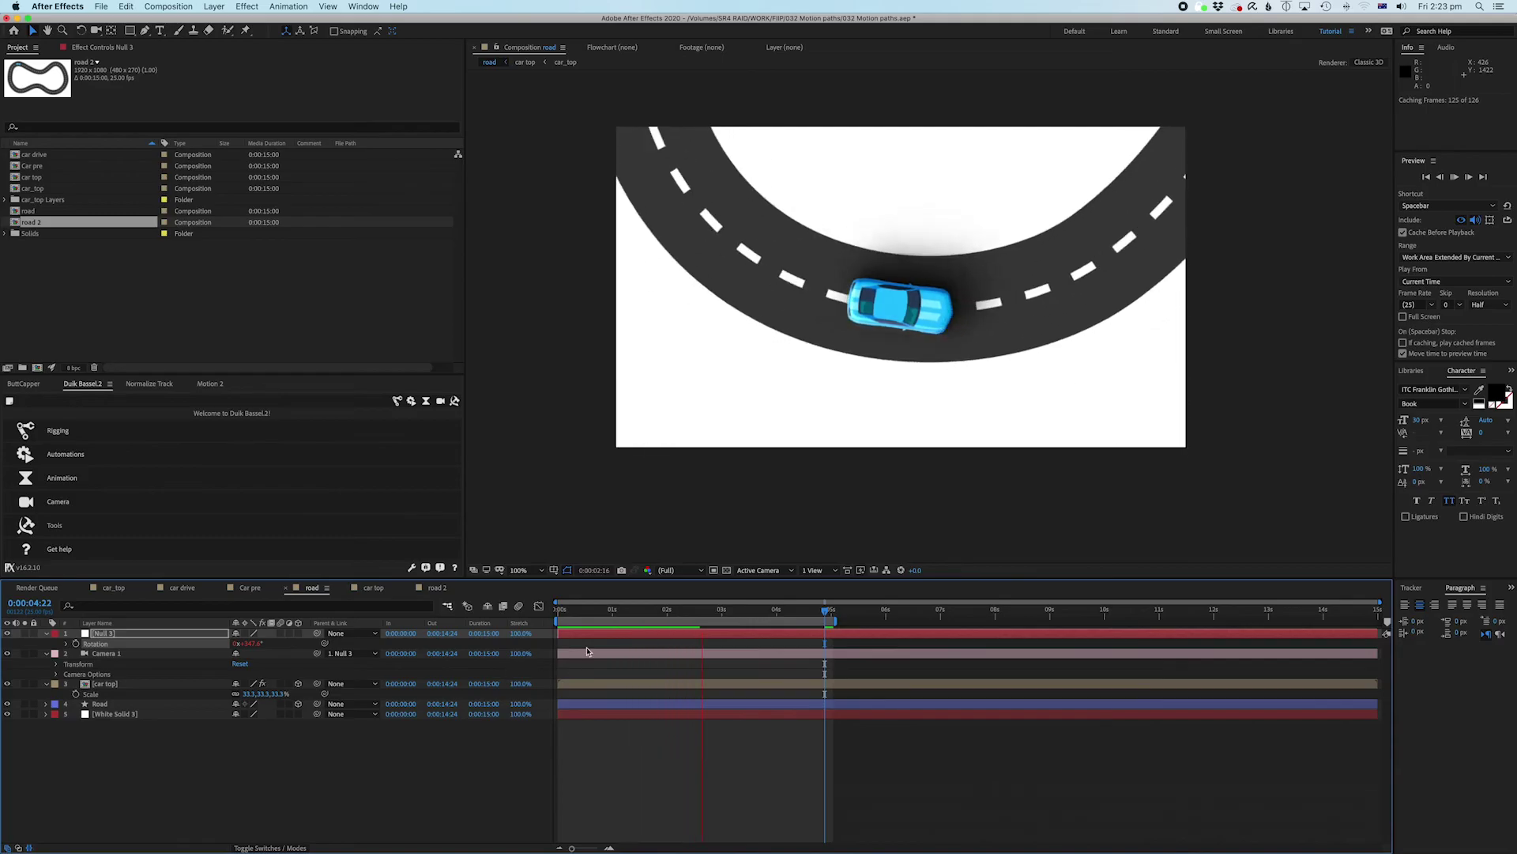
Step: Key Null 3's Rotation at 0:00:02:00, paste that keyframe at 0:00:05:00, and preview
{"action": "key", "text": "space"}
{"action": "key", "text": "Home"}
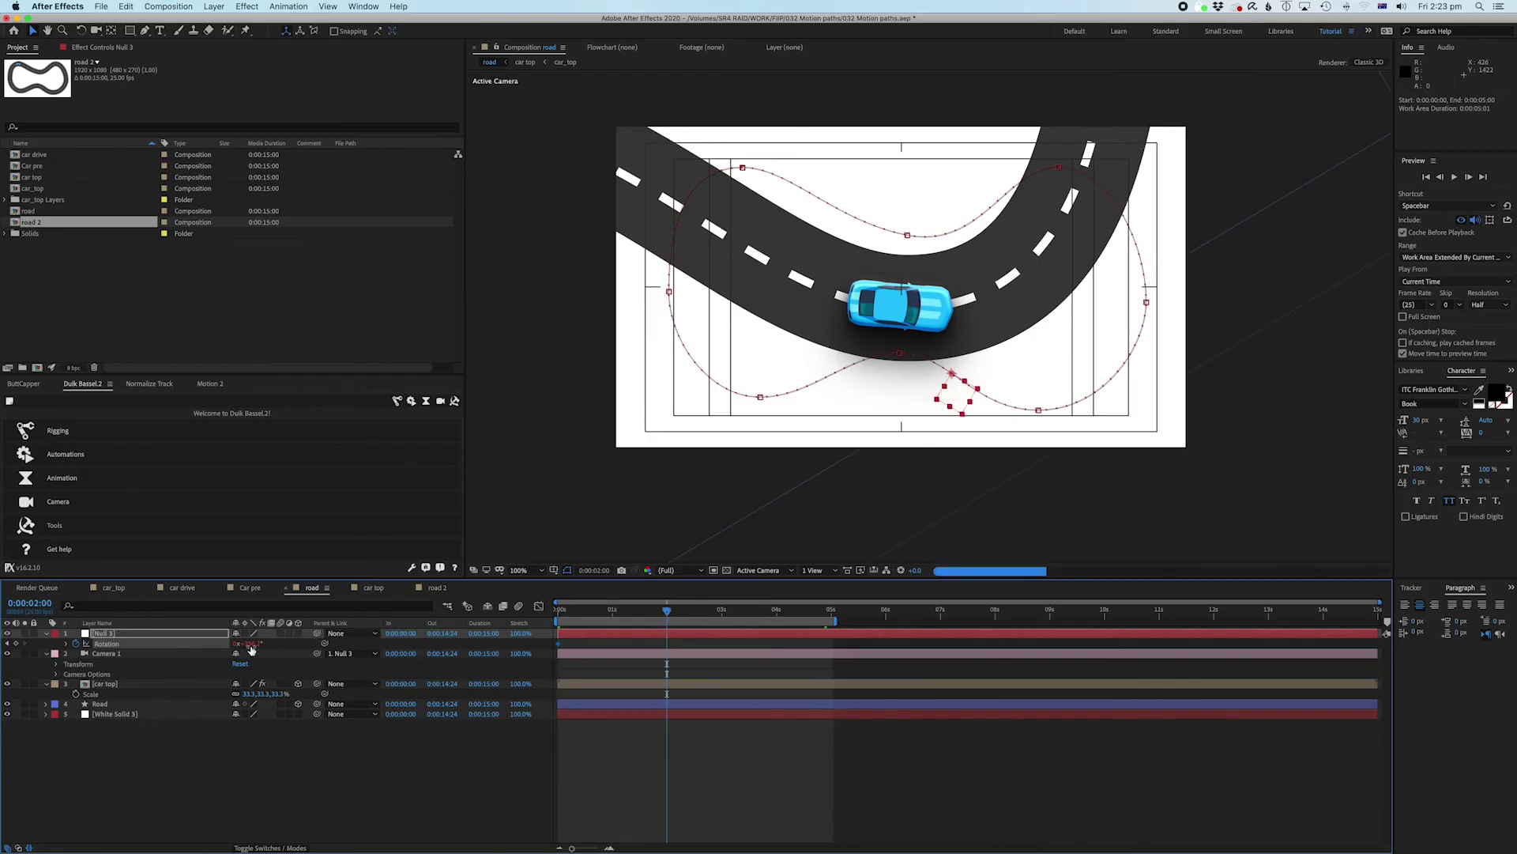
{"action": "left_click_drag", "start_coordinate": [252, 648], "coordinate": [704, 655]}
{"action": "left_click_drag", "start_coordinate": [803, 614], "coordinate": [831, 613]}
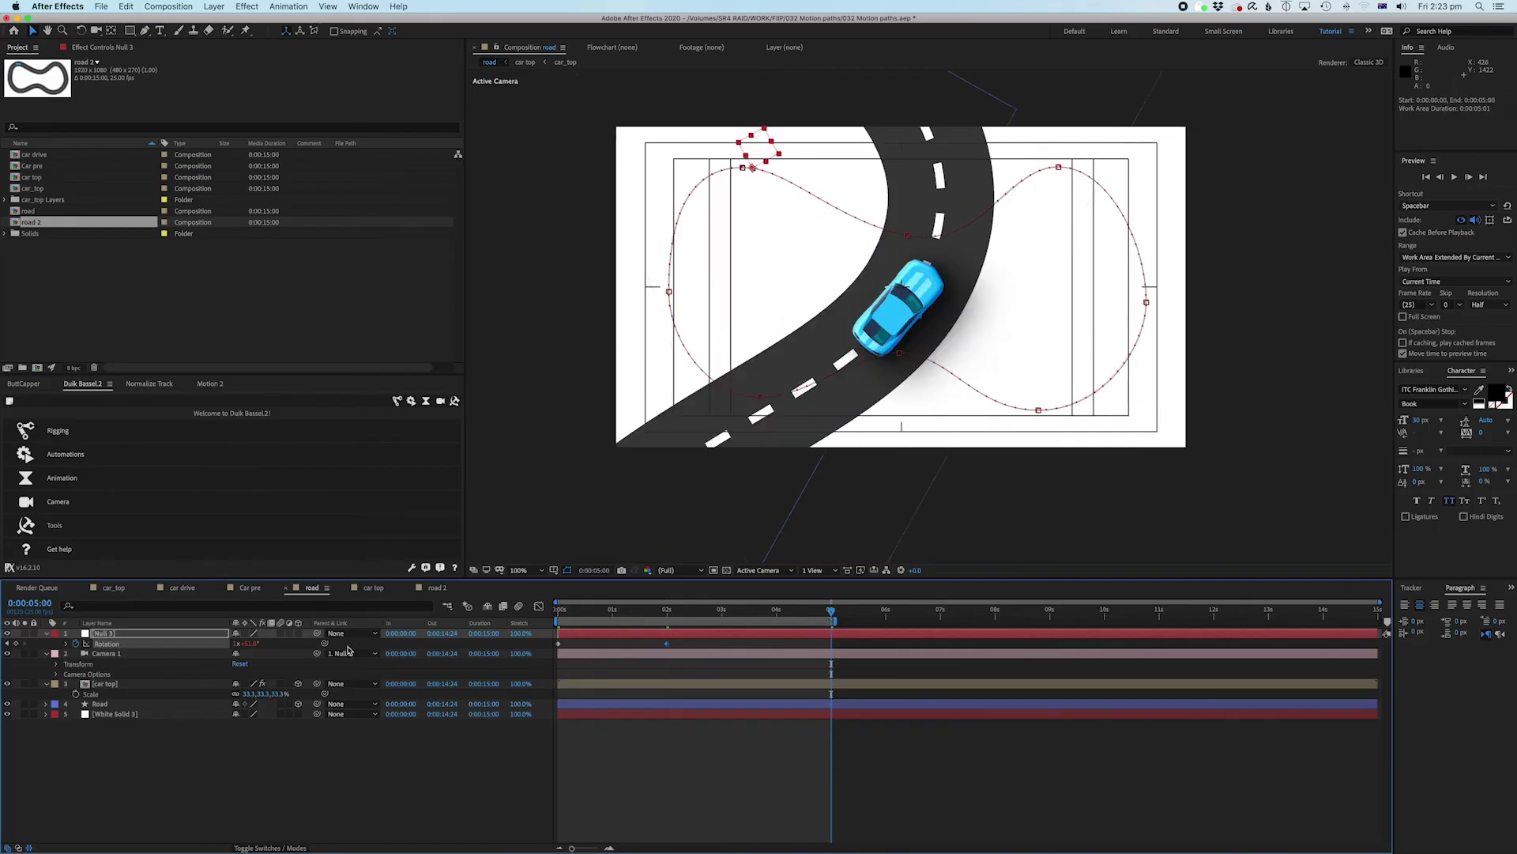
{"action": "key", "text": "cmd+v"}
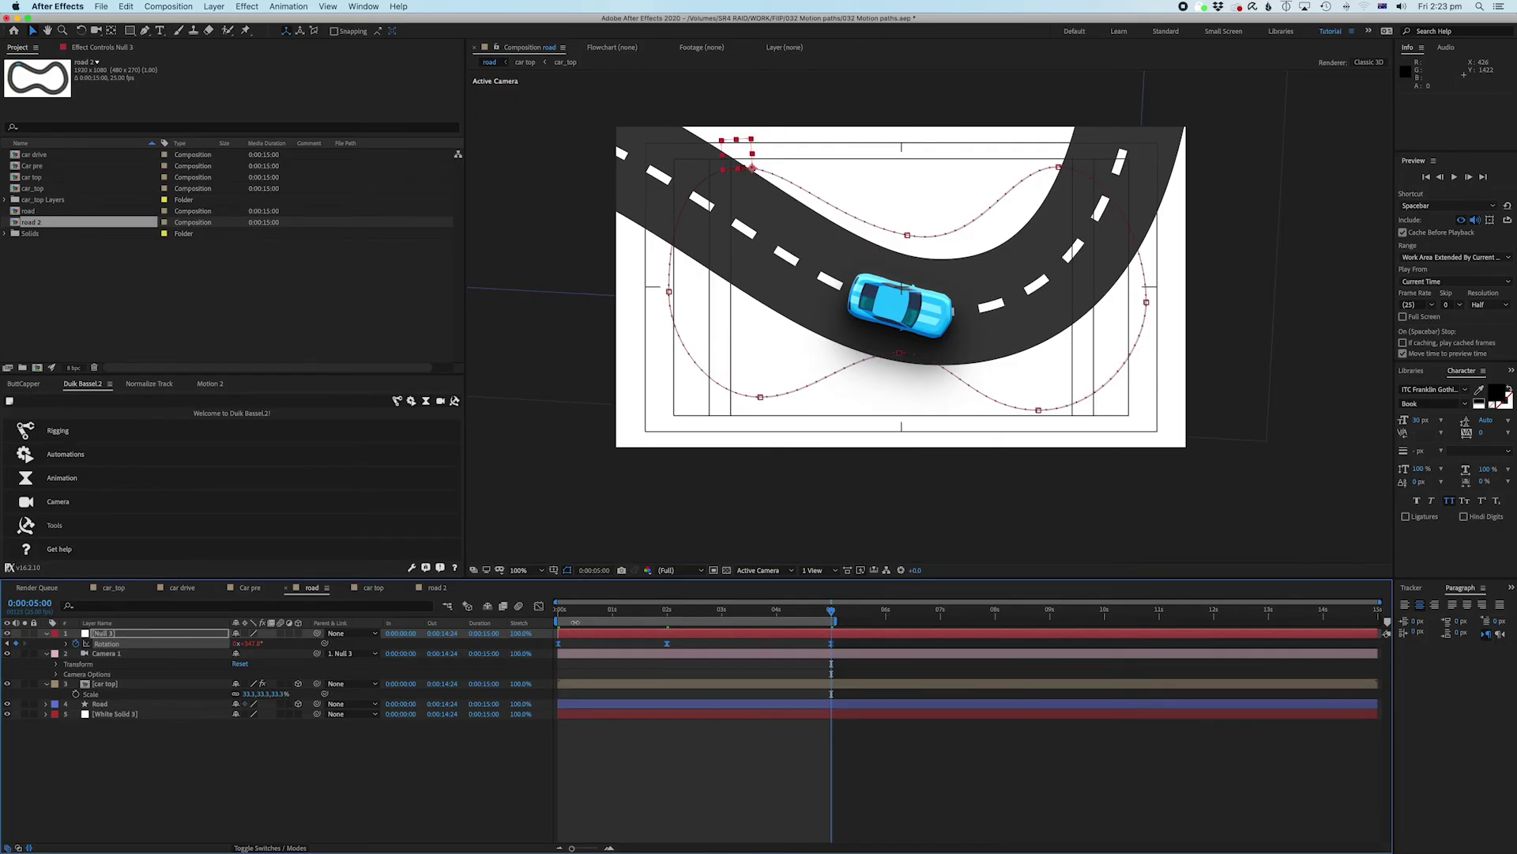
{"action": "key", "text": "Home"}
{"action": "key", "text": "space"}
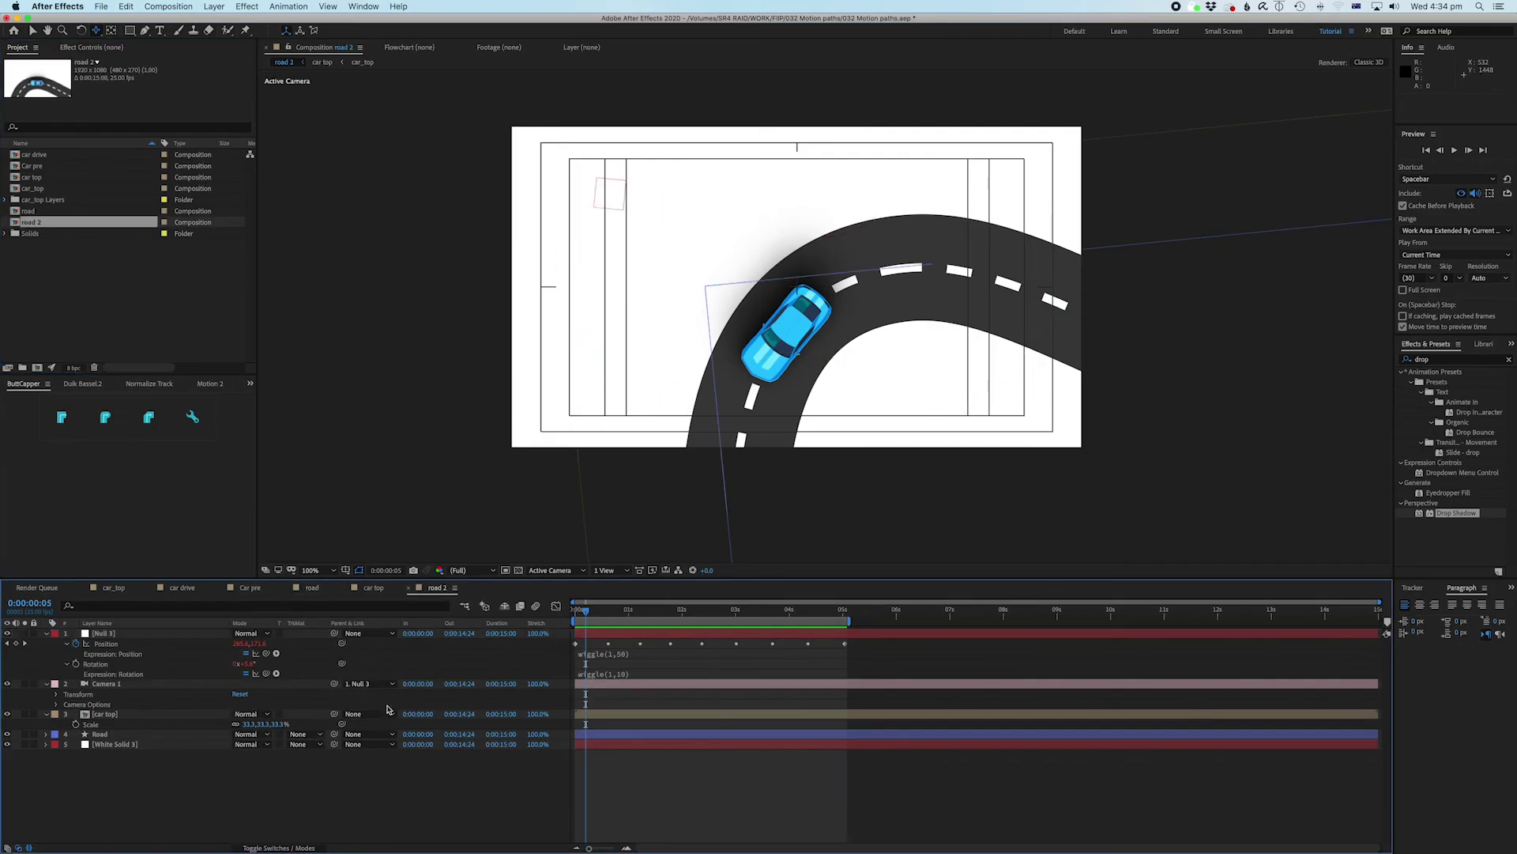
Step: Delete Null 3 and Camera 1, then preview the car looping the road
{"action": "left_click", "coordinate": [105, 645]}
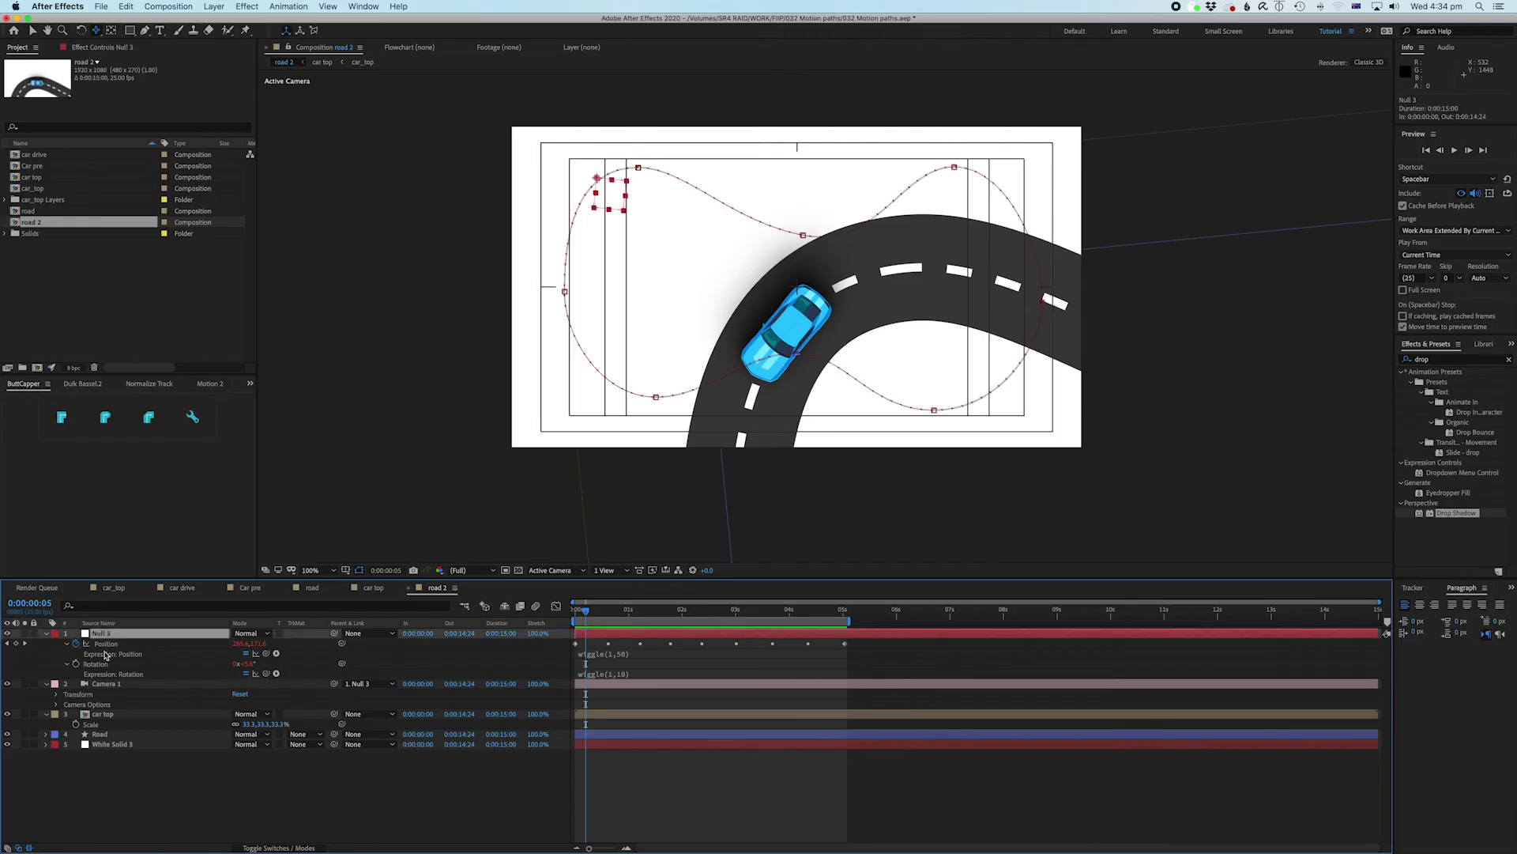
{"action": "left_click", "coordinate": [108, 684], "text": "shift"}
{"action": "key", "text": "Delete"}
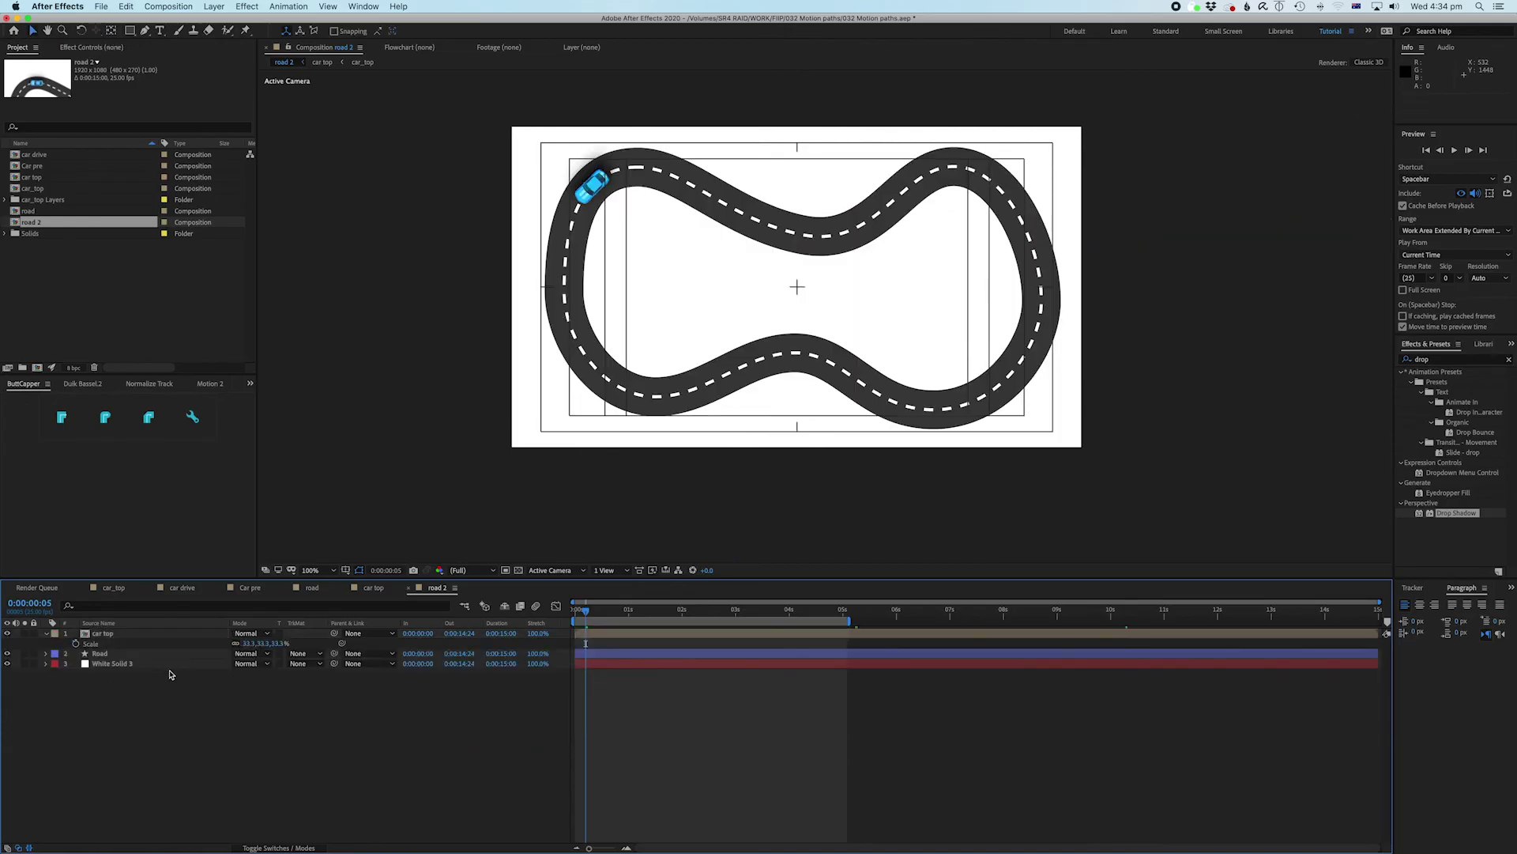
{"action": "left_click_drag", "start_coordinate": [585, 610], "coordinate": [575, 610]}
{"action": "key", "text": "space"}
{"action": "key", "text": "space"}
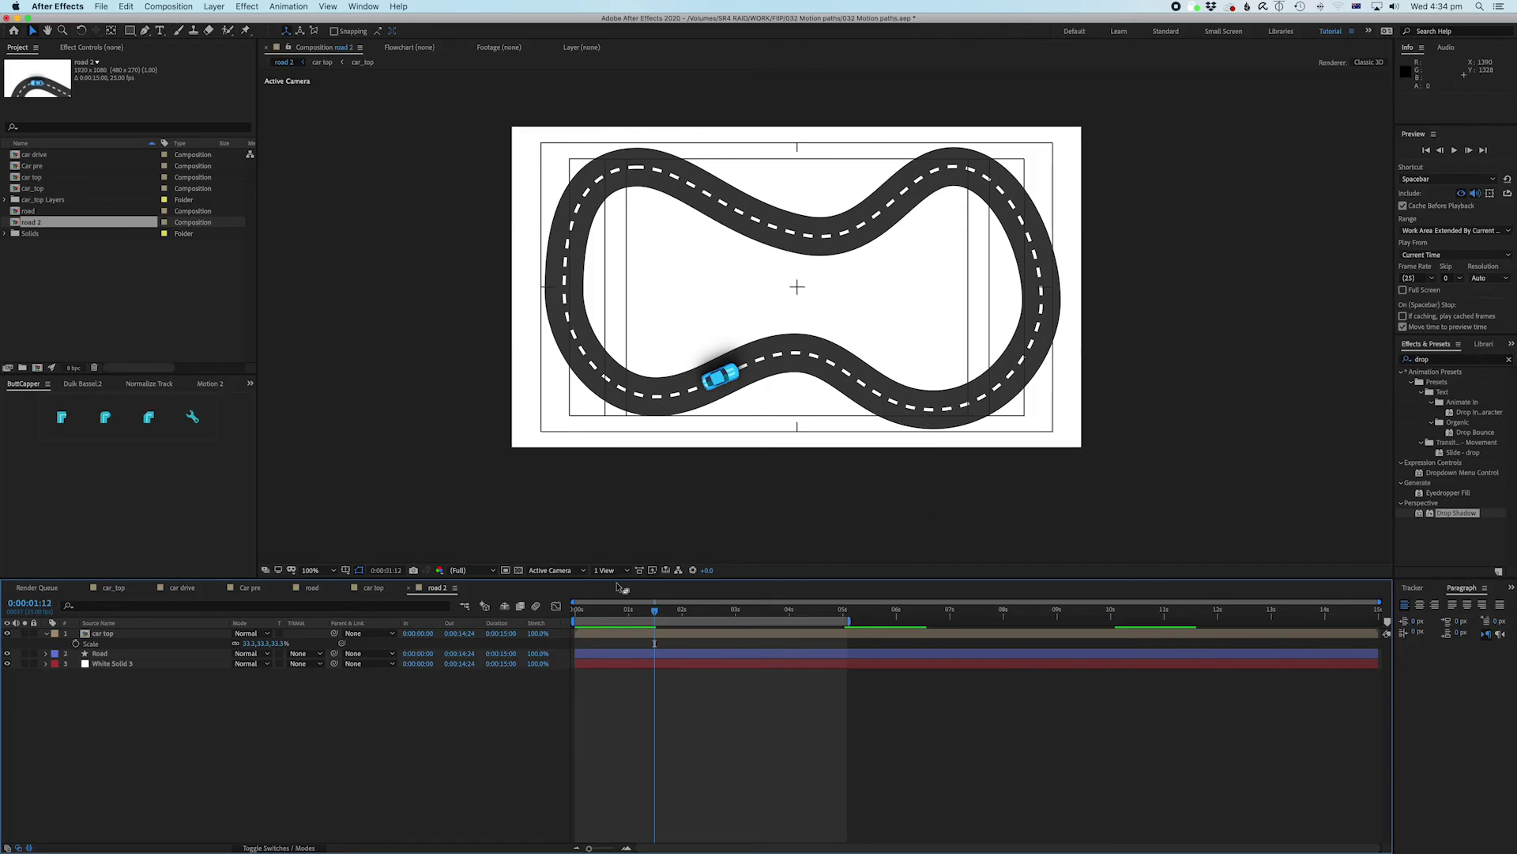
{"action": "key", "text": "Home"}
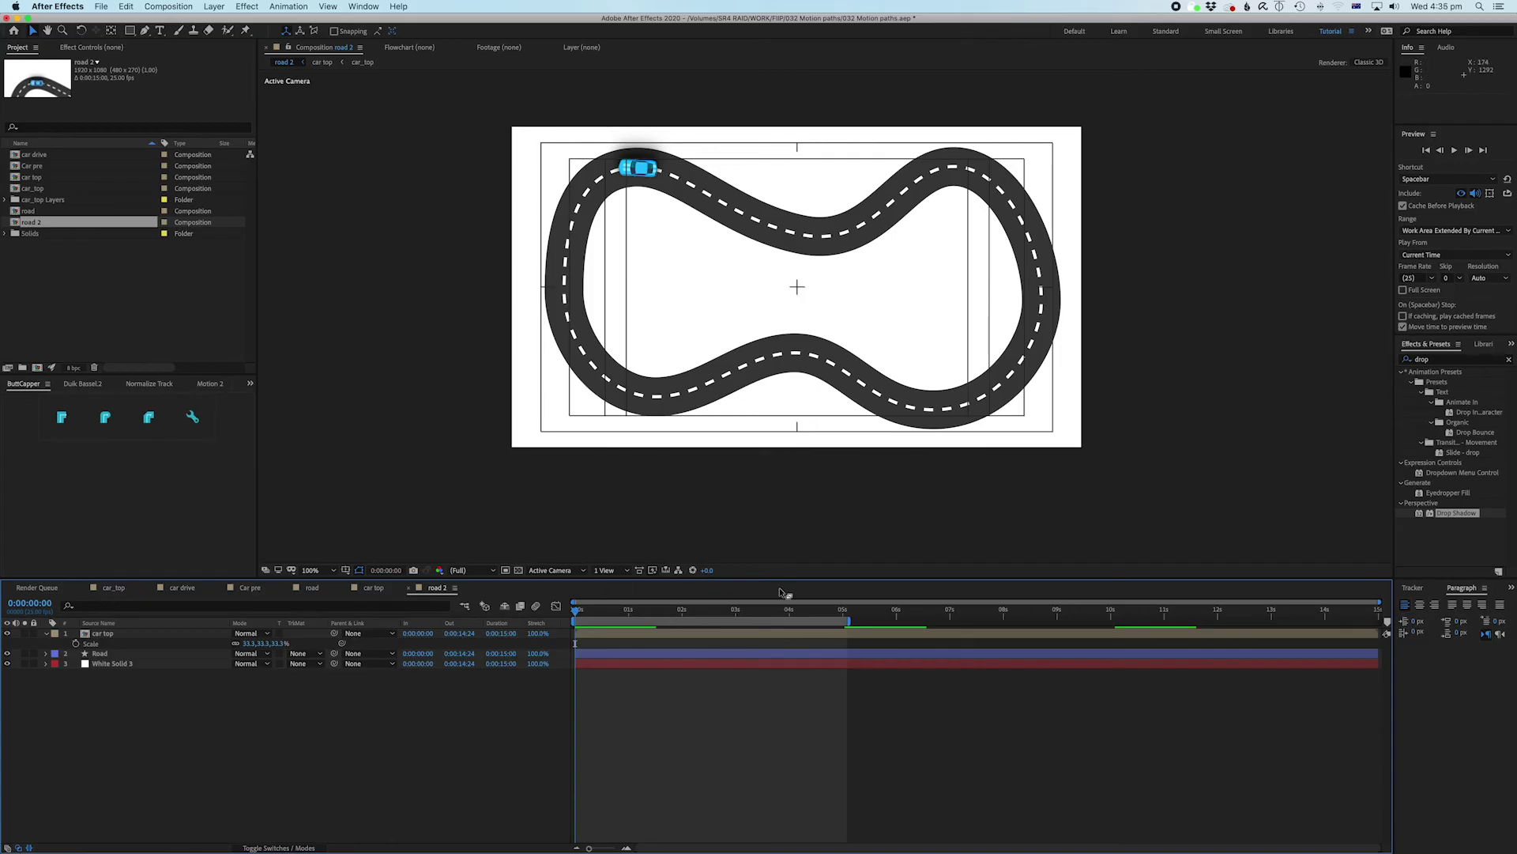
Step: Open the car top precomp to reveal the car's Position keyframes, then return to road 2
{"action": "double_click", "coordinate": [613, 639]}
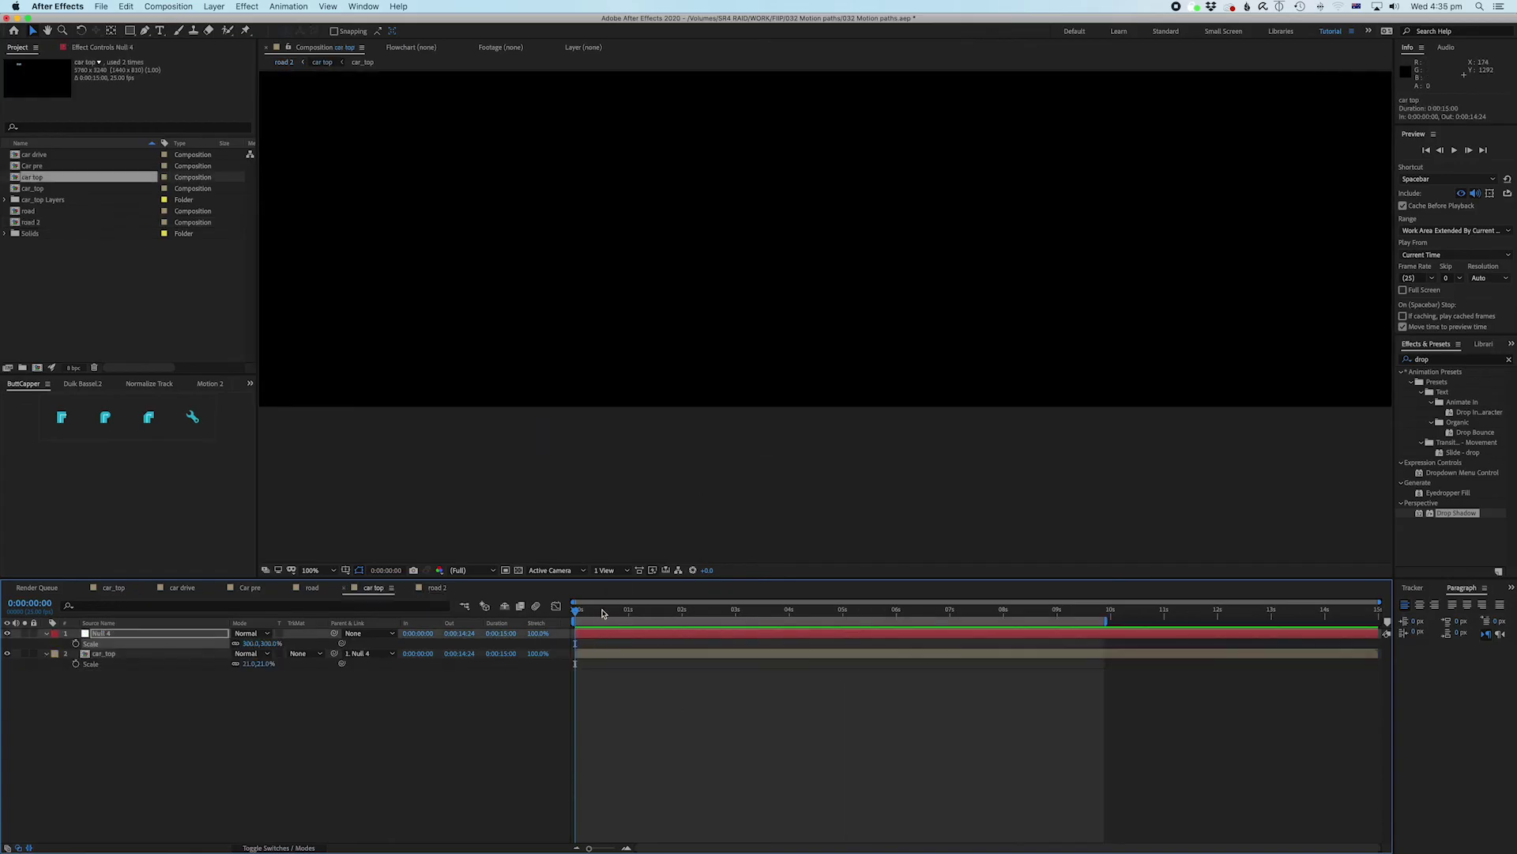
{"action": "scroll", "coordinate": [735, 332], "scroll_direction": "down", "scroll_amount": 4}
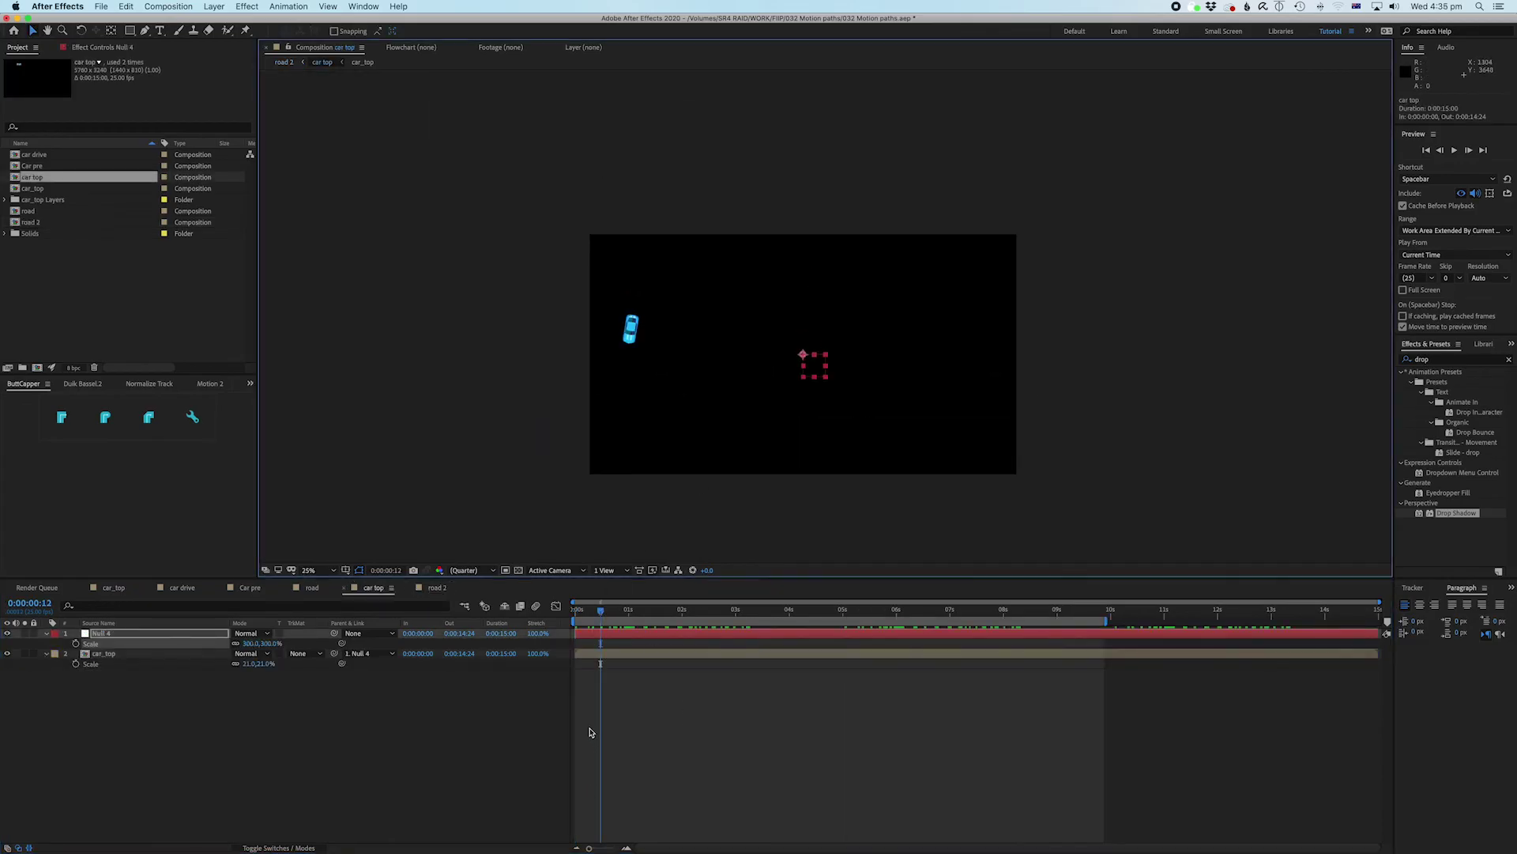
{"action": "left_click", "coordinate": [606, 664]}
{"action": "key", "text": "u"}
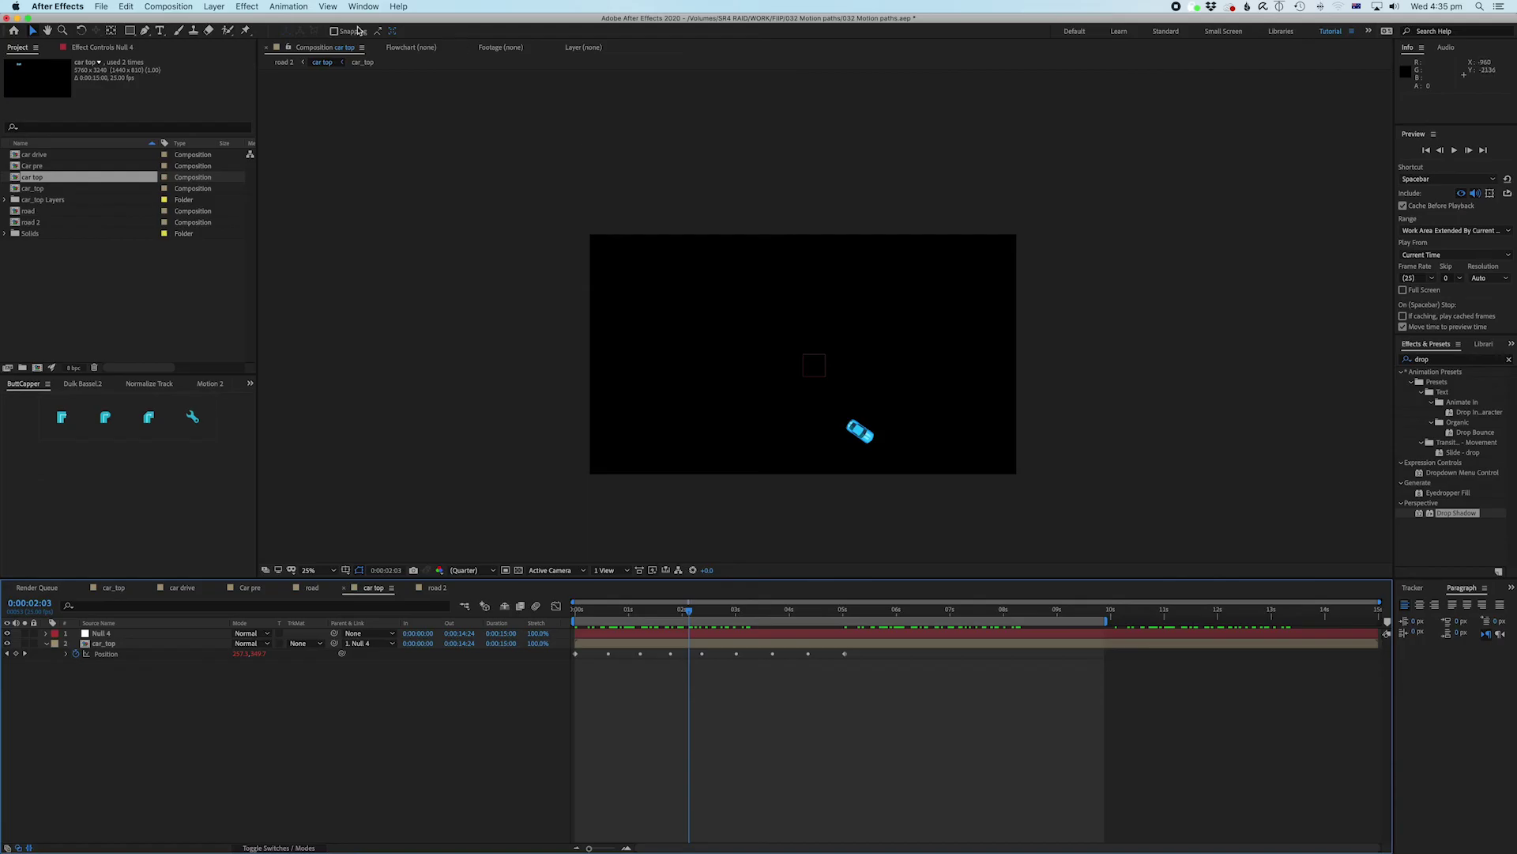
{"action": "left_click", "coordinate": [287, 63]}
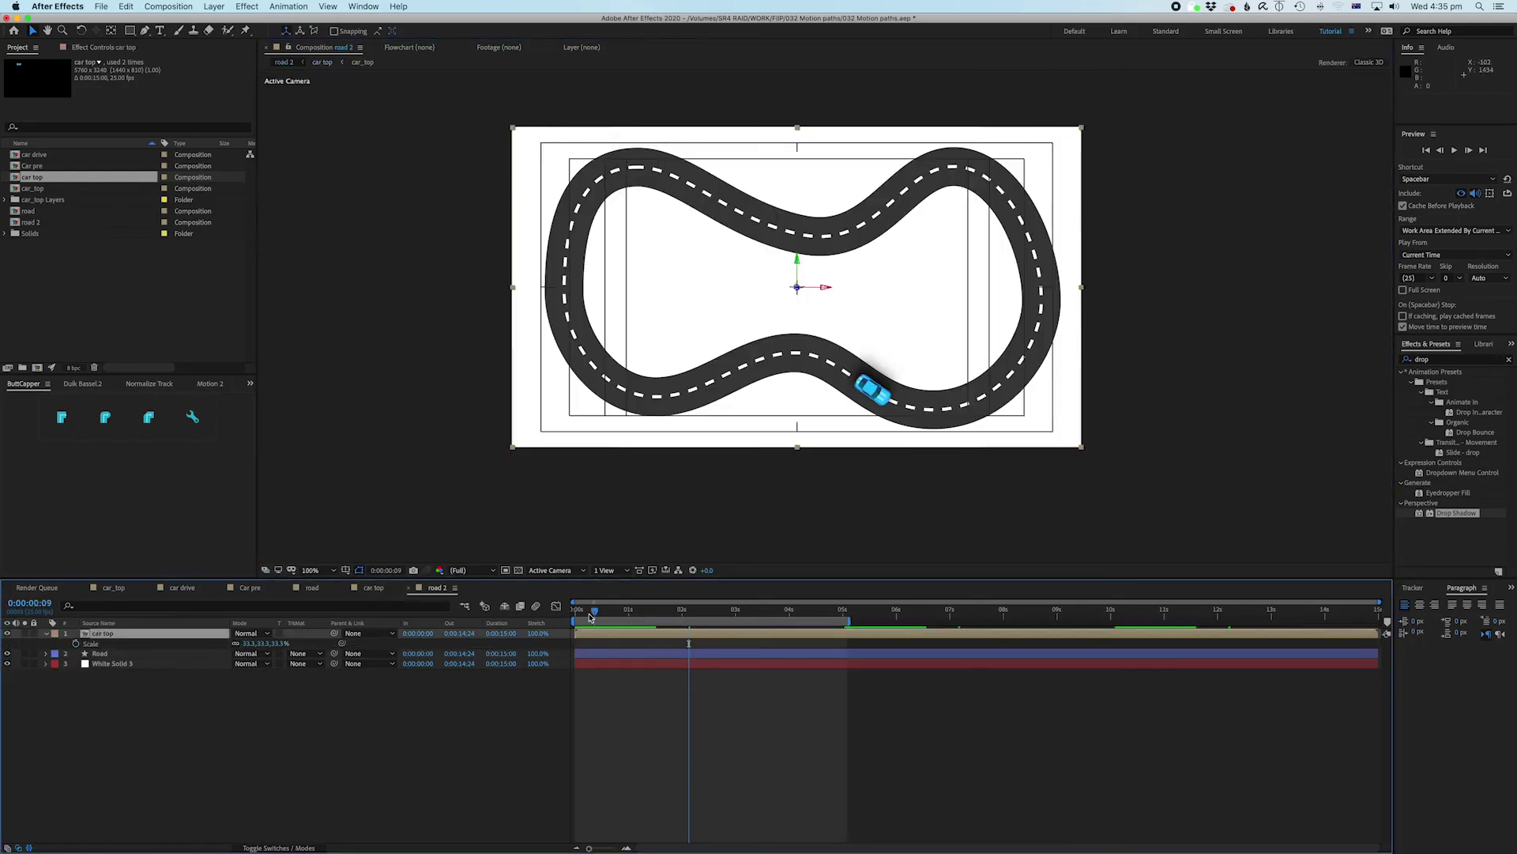
Step: Enable Time Remapping on the car top layer and scrub forward to check the car's motion
{"action": "key", "text": "Home"}
{"action": "right_click", "coordinate": [584, 636]}
{"action": "mouse_move", "coordinate": [624, 601]}
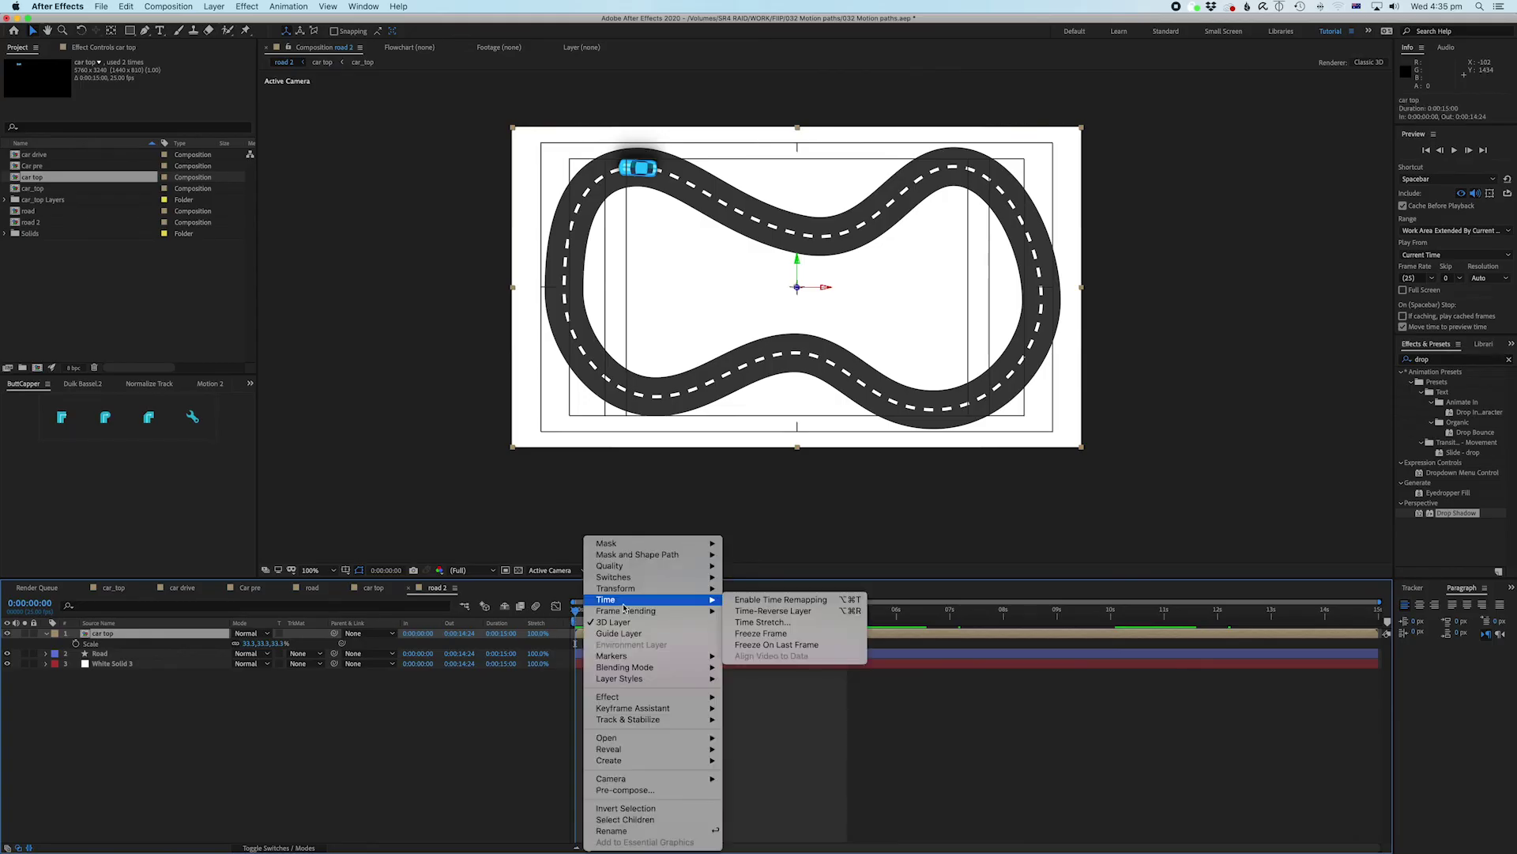
{"action": "left_click", "coordinate": [773, 605]}
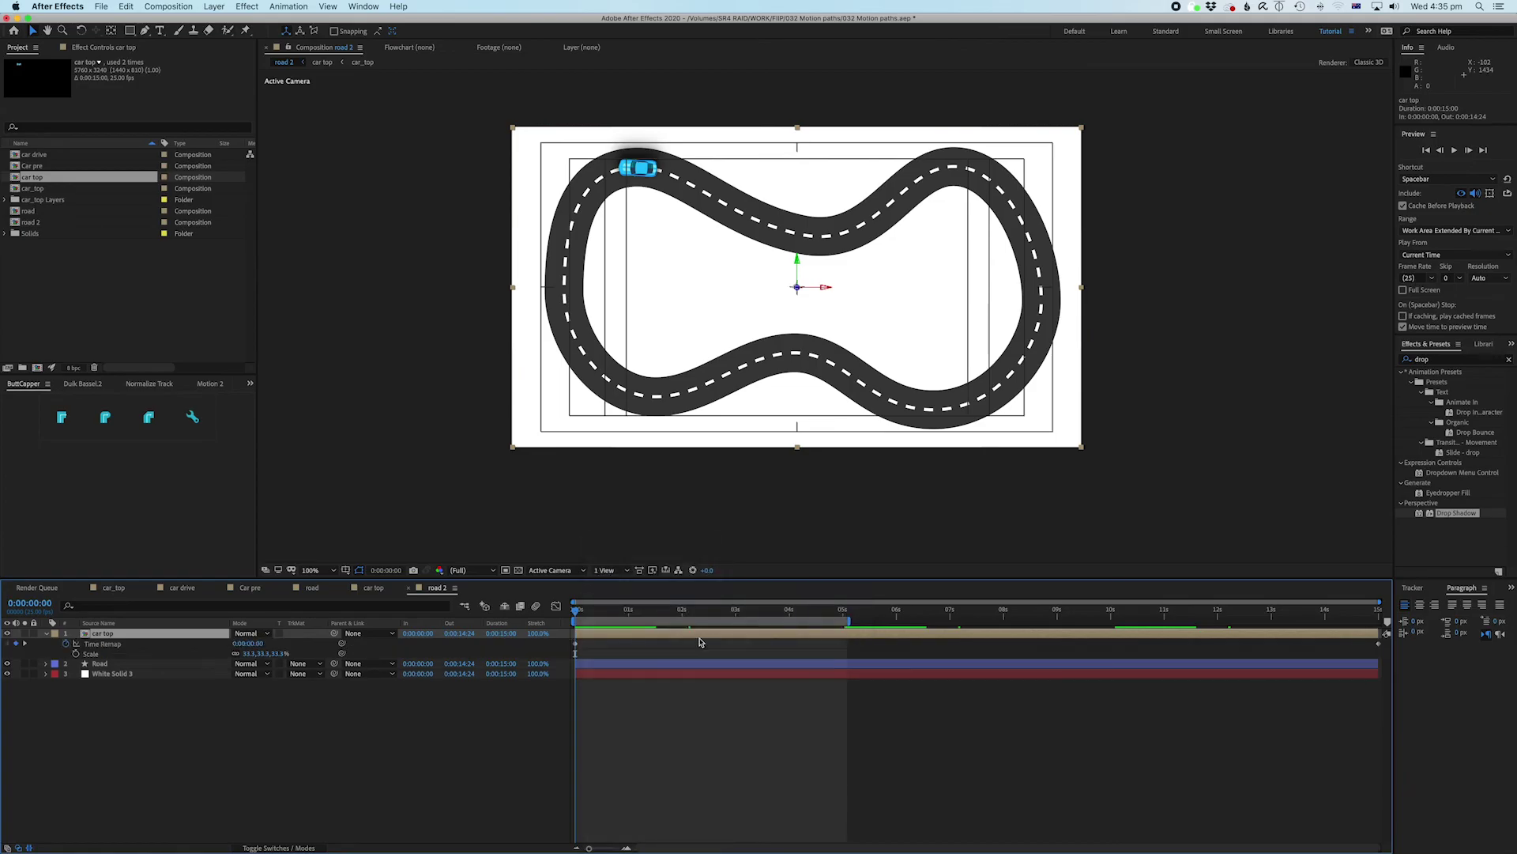
{"action": "left_click_drag", "start_coordinate": [589, 616], "coordinate": [613, 618]}
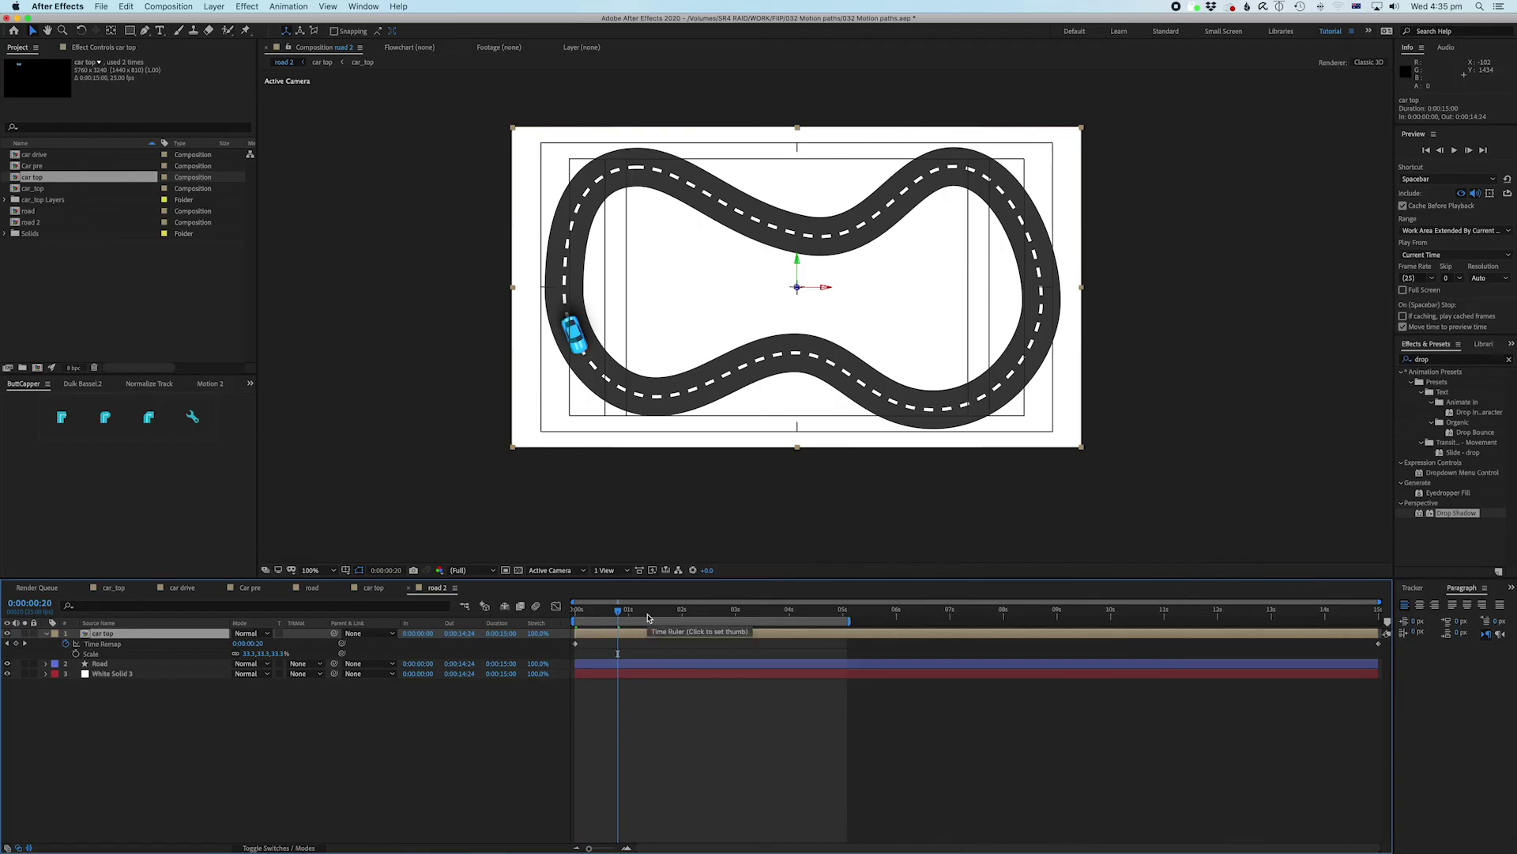
Step: Set the preview resolution to Quarter and move the time to 0:00:01:02
{"action": "left_click", "coordinate": [480, 573]}
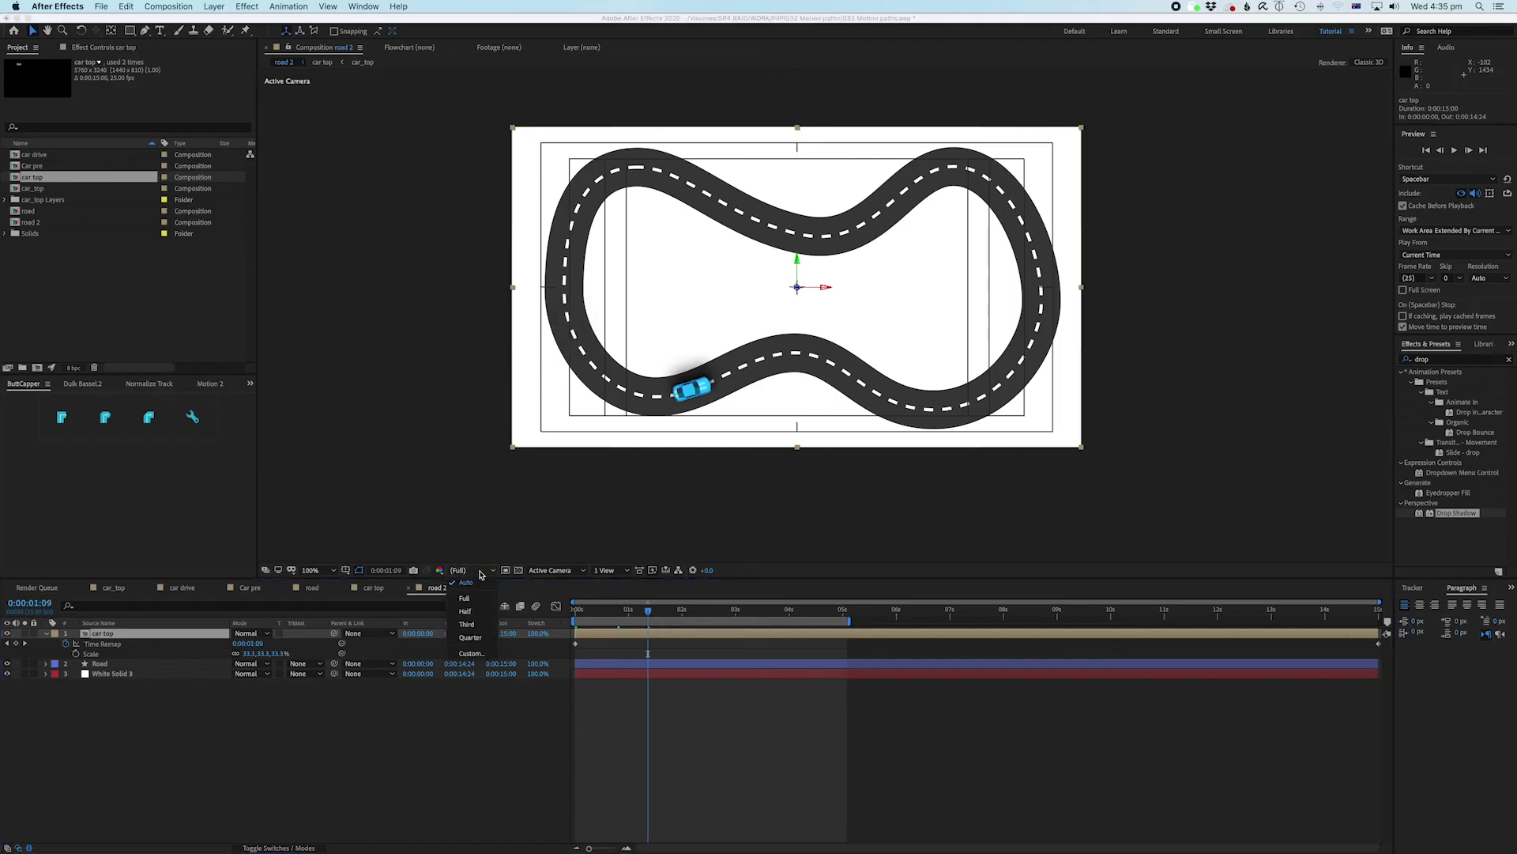
{"action": "left_click", "coordinate": [471, 637]}
{"action": "left_click", "coordinate": [589, 614]}
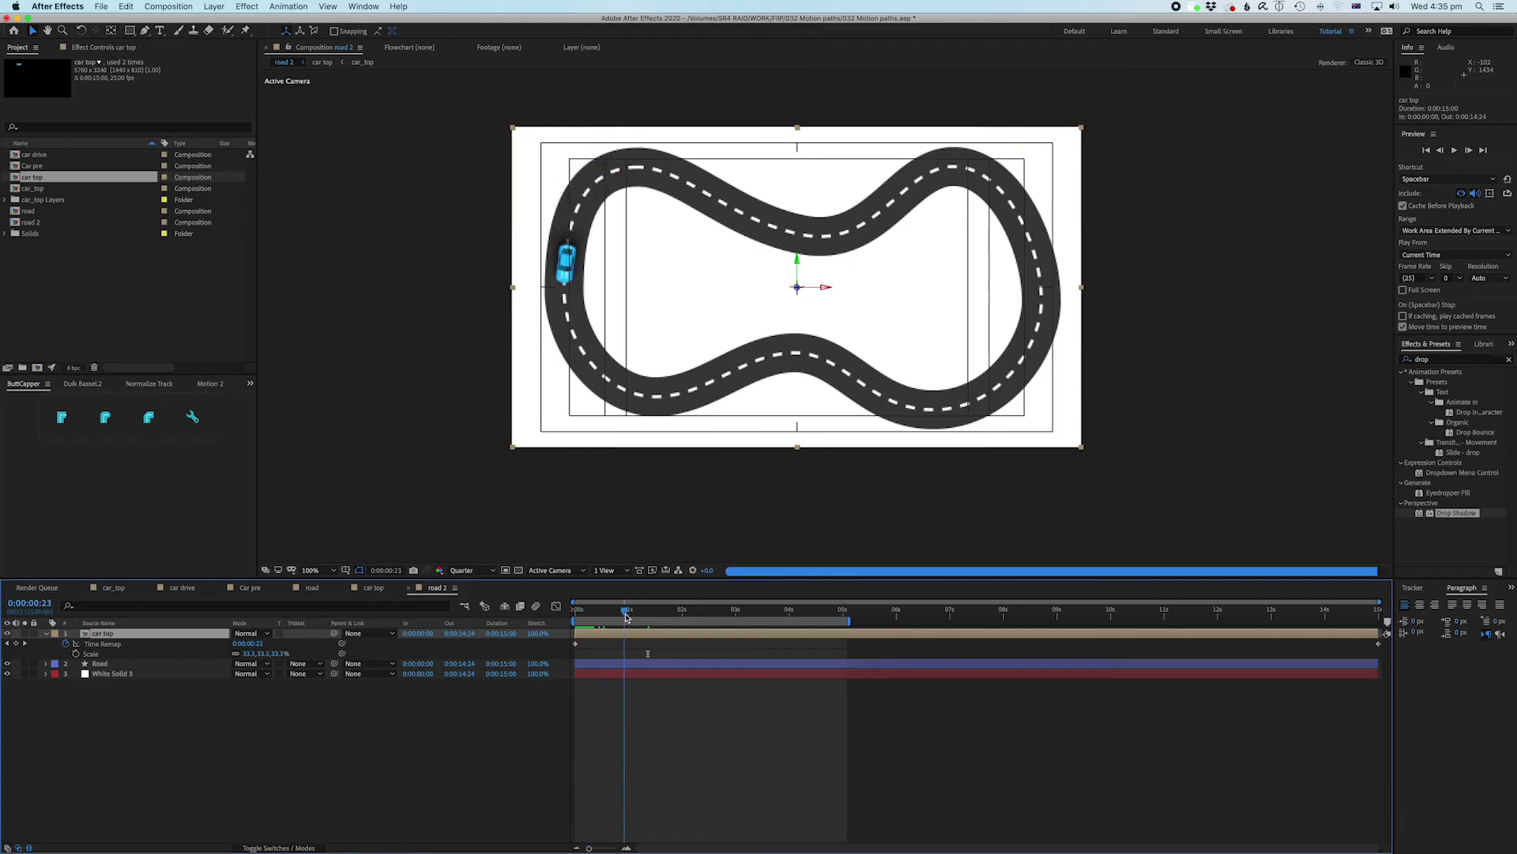
{"action": "left_click_drag", "start_coordinate": [627, 616], "coordinate": [635, 615]}
Step: Add a Time Remap keyframe at 0:00:01:02 and scrub the lap forward to 0:00:05:01
{"action": "left_click", "coordinate": [281, 739]}
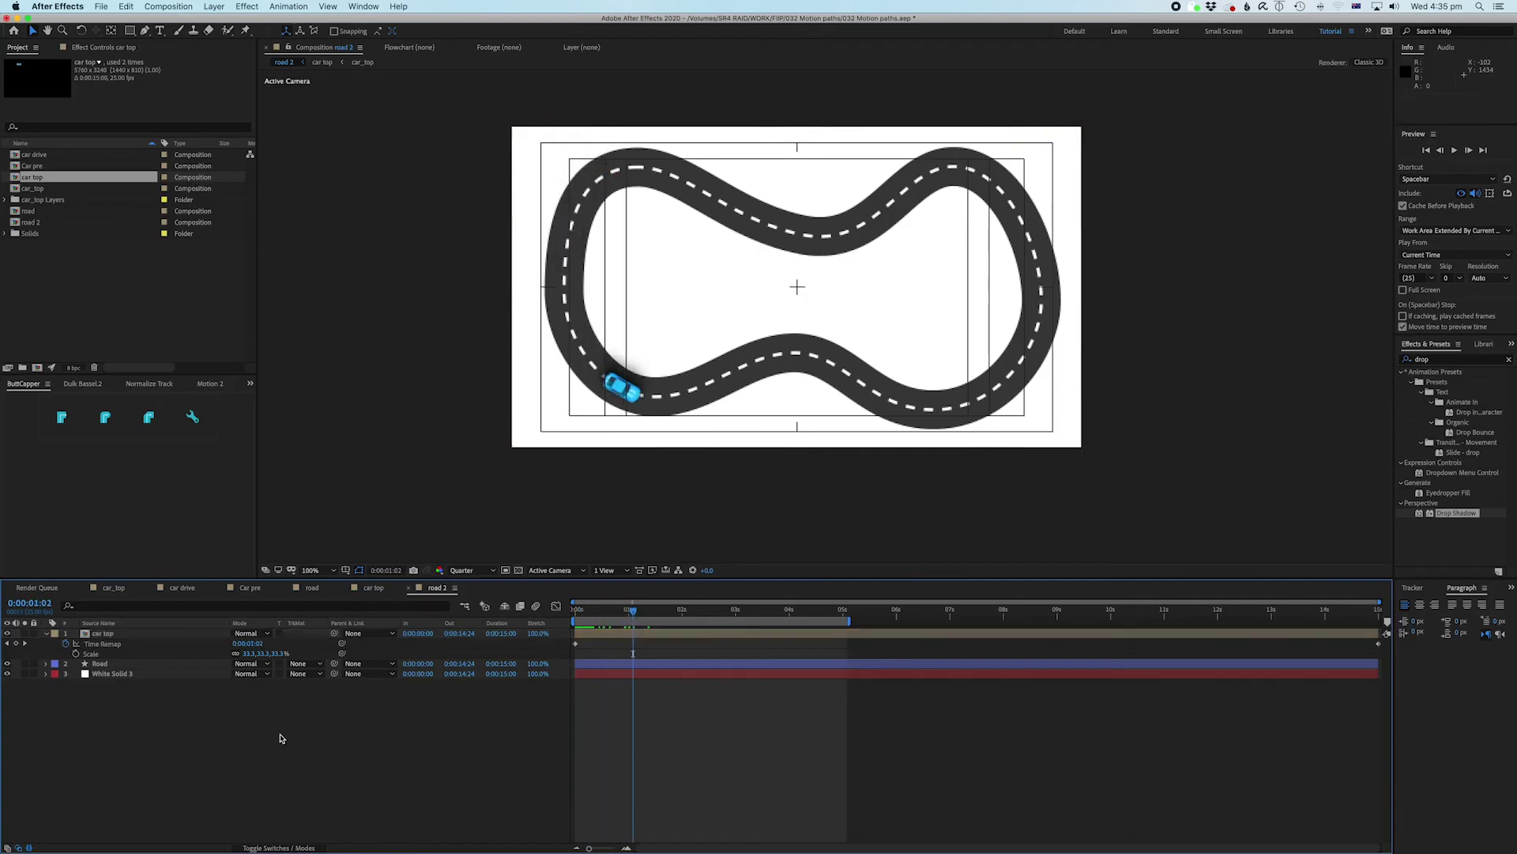
{"action": "left_click", "coordinate": [17, 643]}
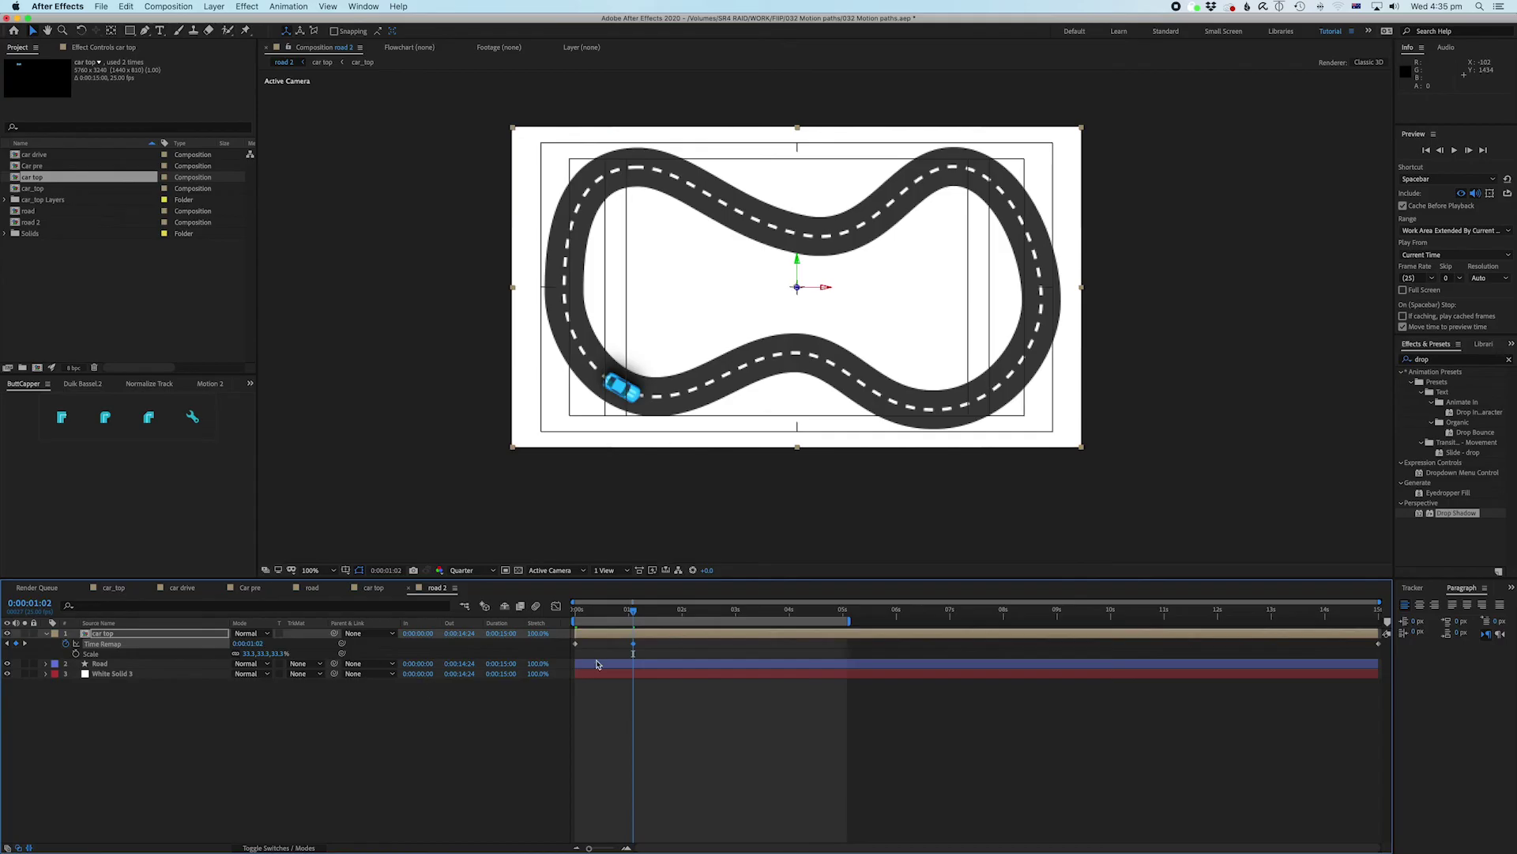
{"action": "left_click_drag", "start_coordinate": [639, 614], "coordinate": [707, 631]}
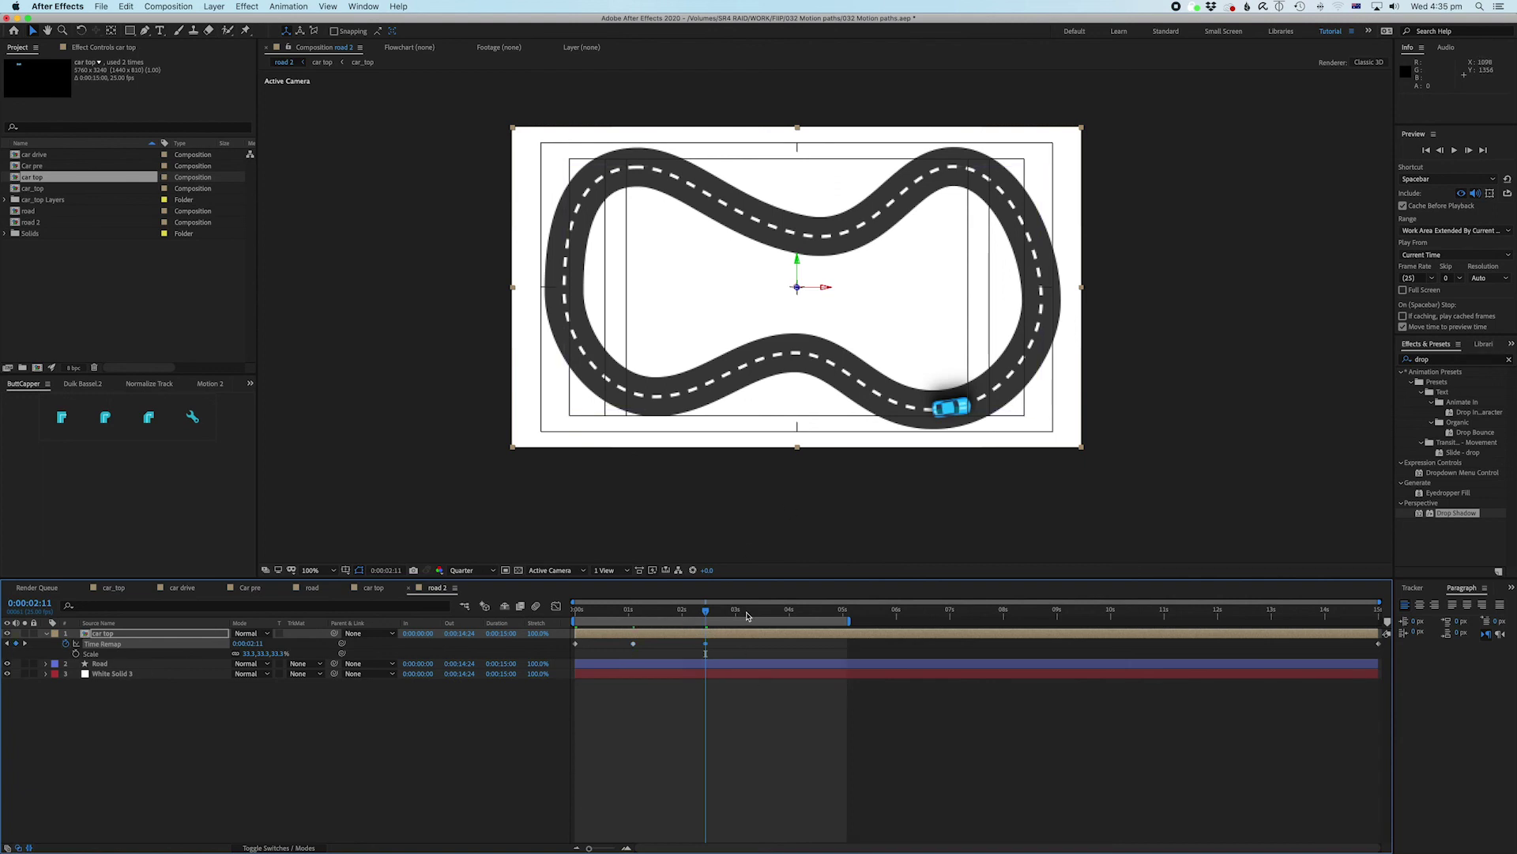
{"action": "left_click_drag", "start_coordinate": [748, 615], "coordinate": [756, 617]}
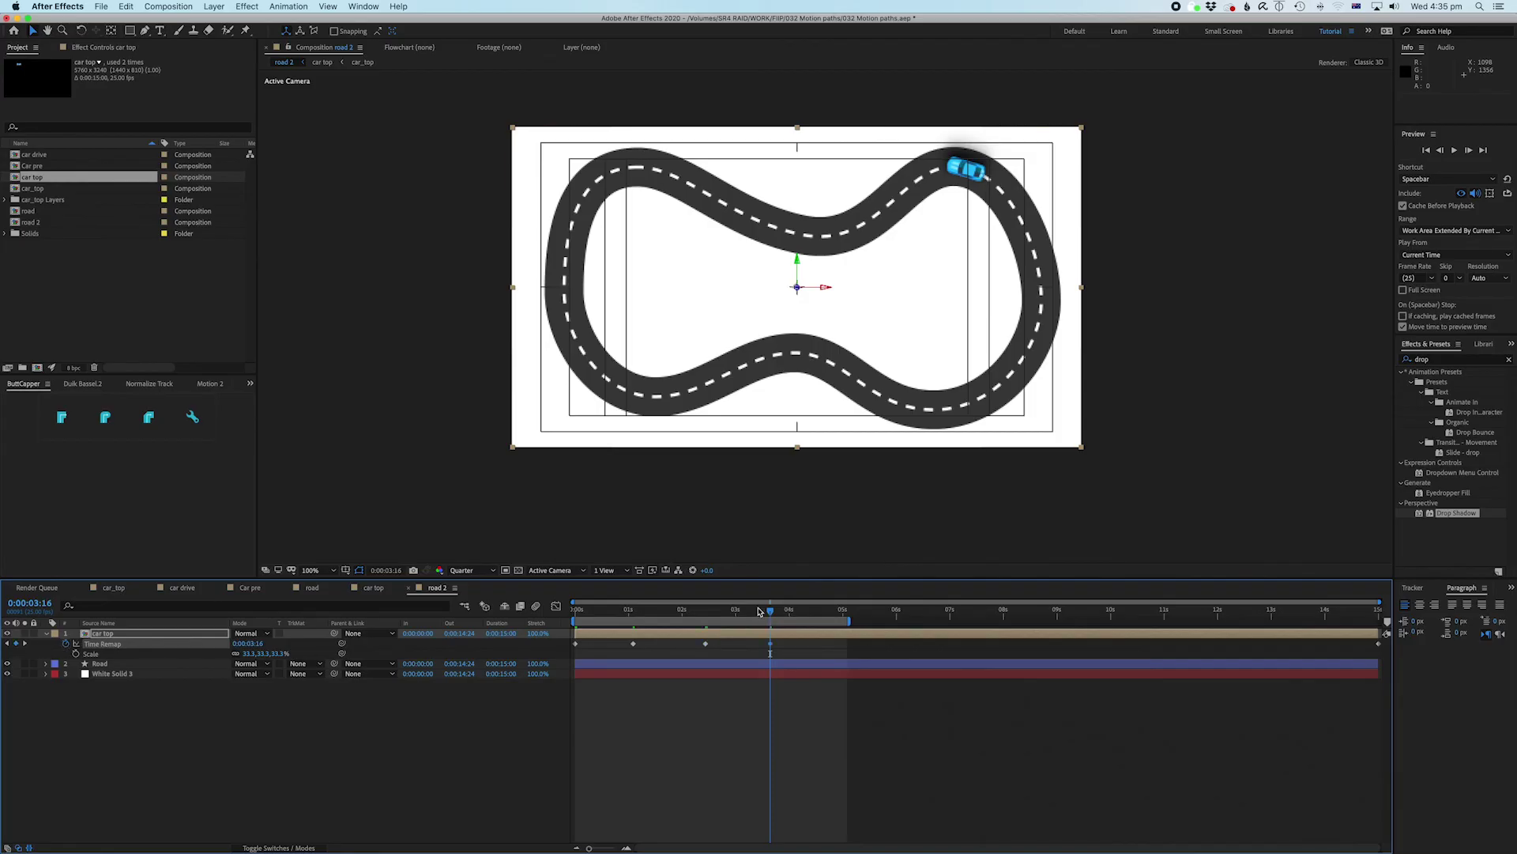
{"action": "left_click_drag", "start_coordinate": [779, 616], "coordinate": [845, 621]}
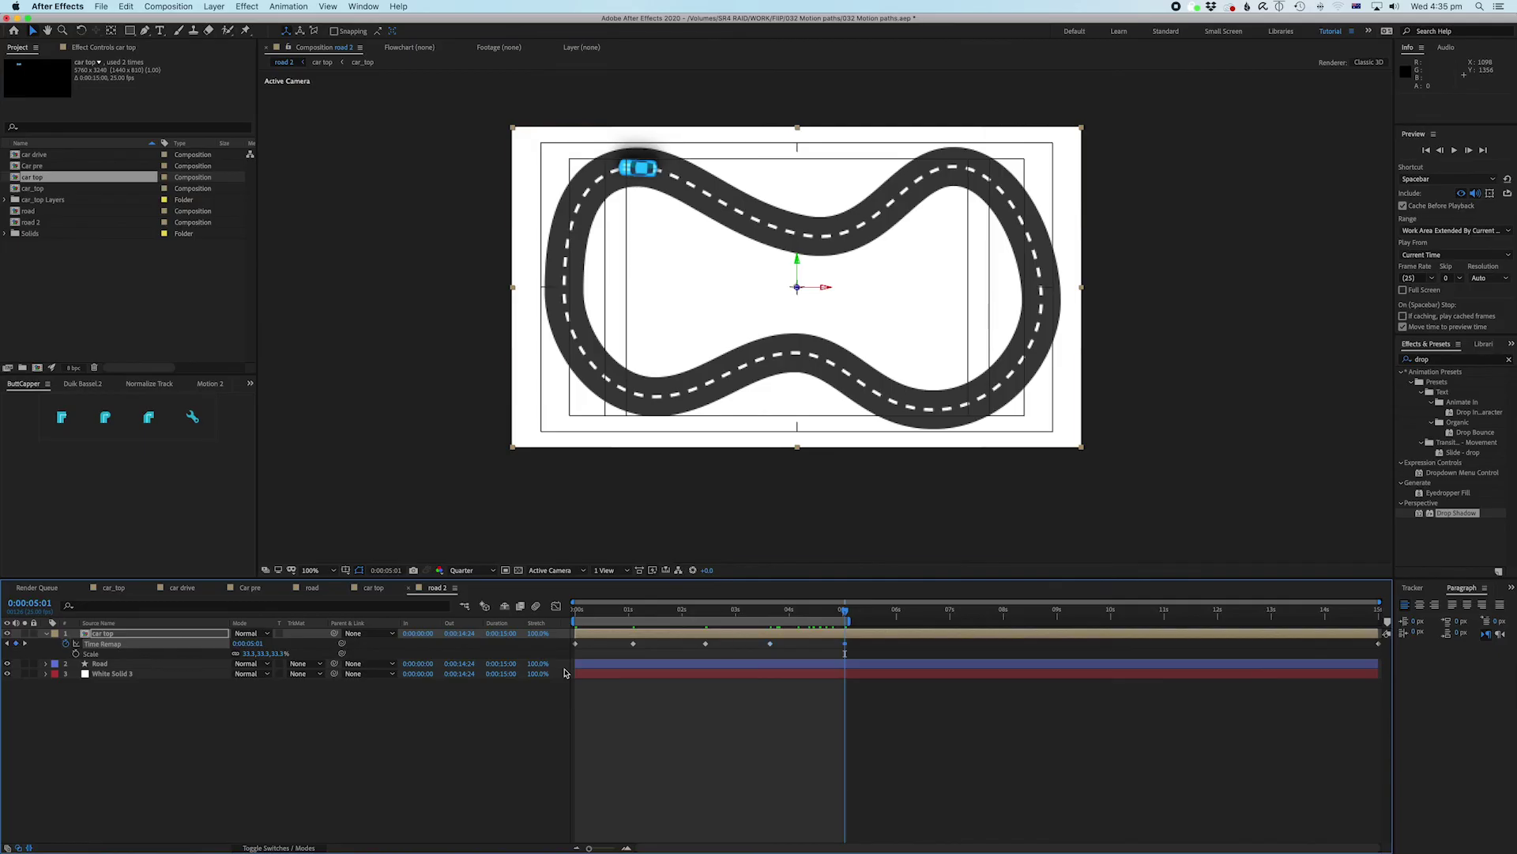
Step: Paste hold keyframes near the first stop, at 0:00:02:15 and at 0:00:03:20
{"action": "mouse_move", "coordinate": [640, 610]}
{"action": "left_mouse_down"}
{"action": "mouse_move", "coordinate": [601, 621]}
{"action": "mouse_move", "coordinate": [642, 616]}
{"action": "left_mouse_up"}
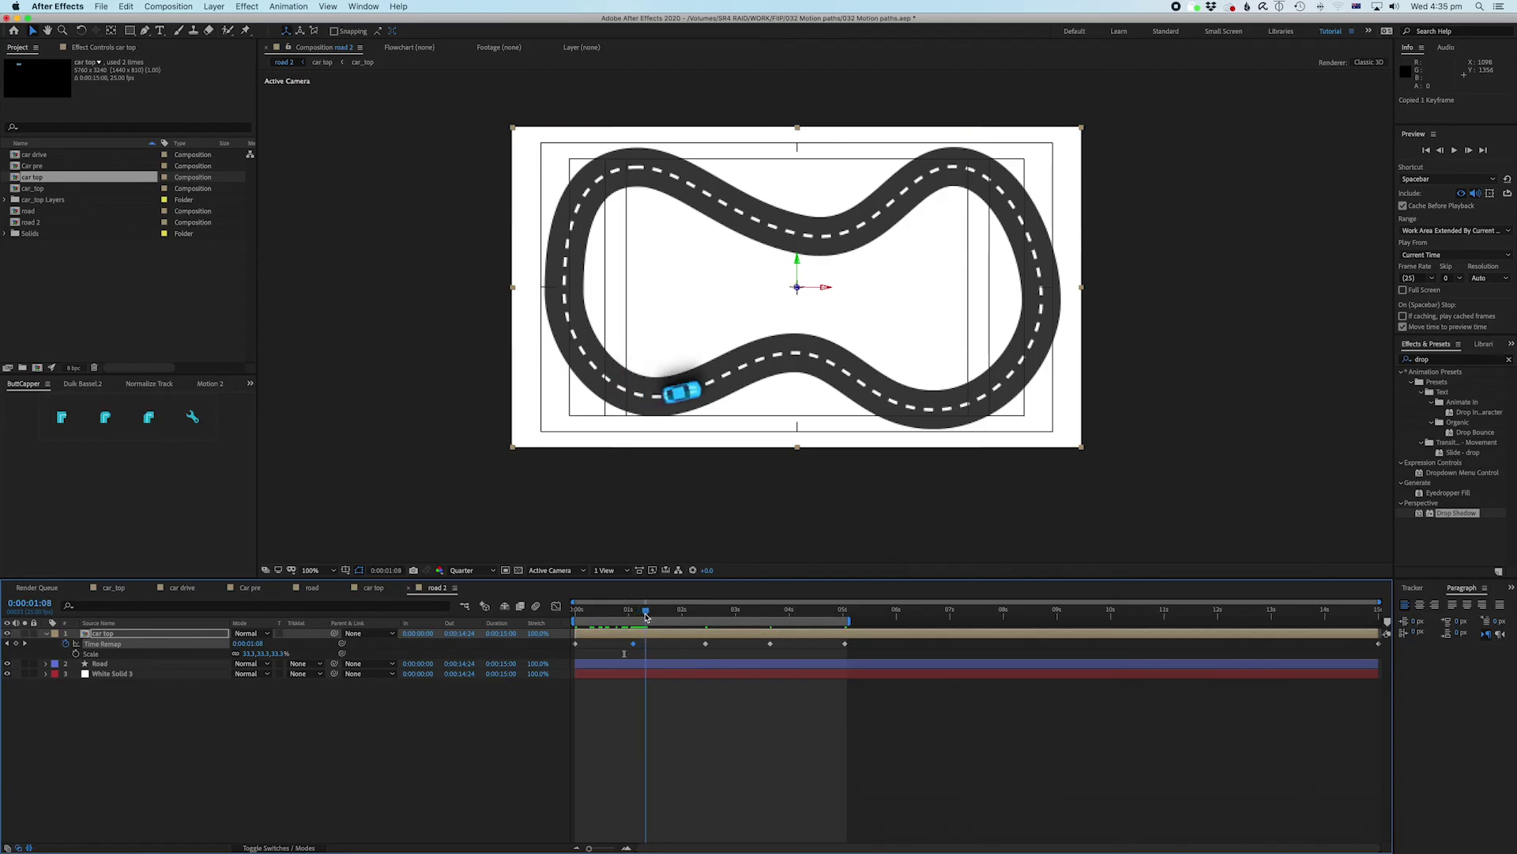
{"action": "key", "text": "super+v"}
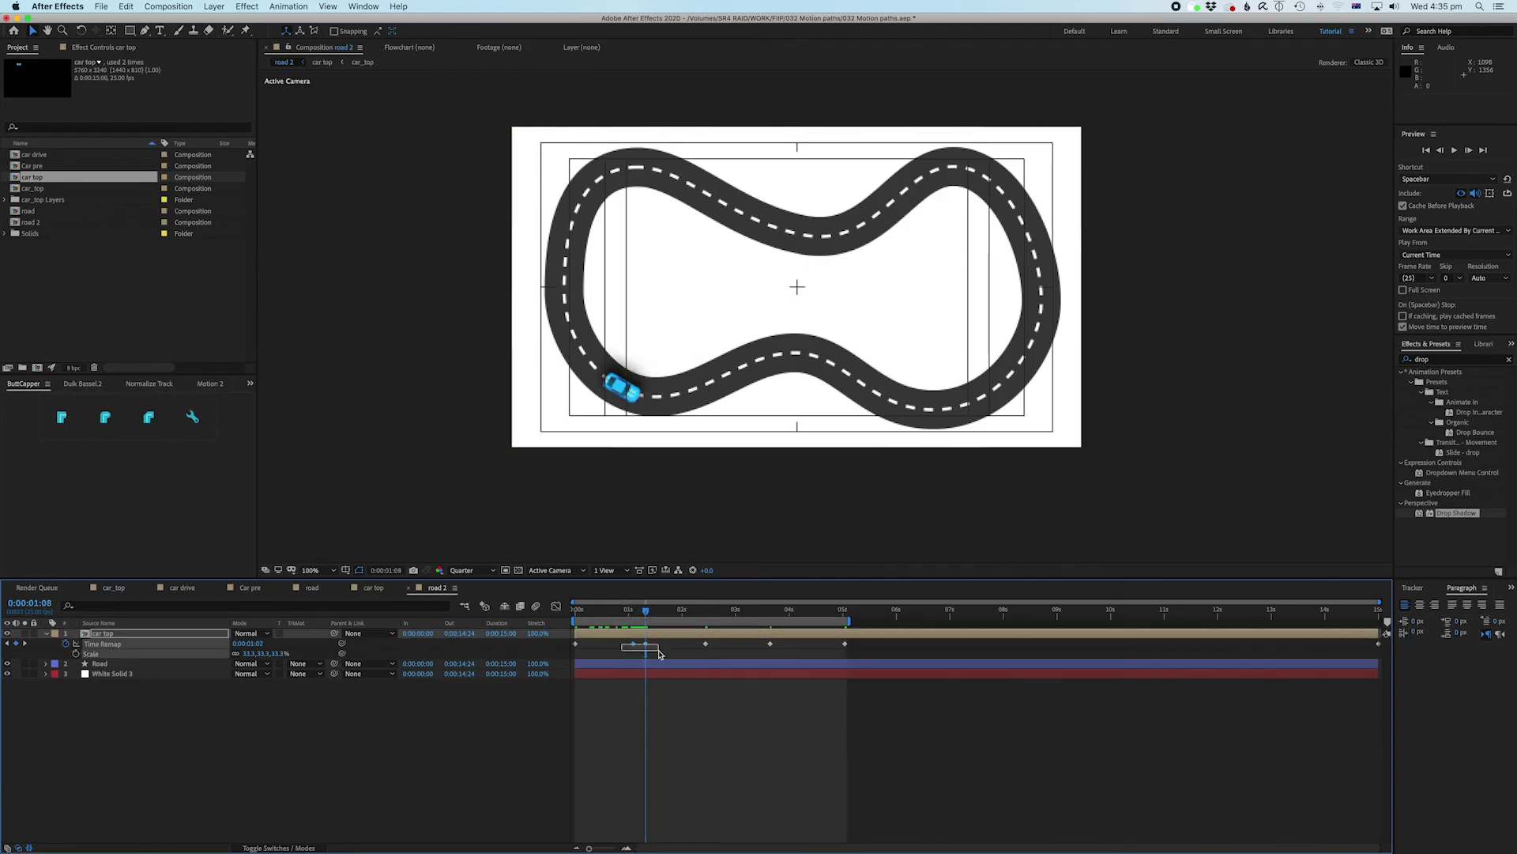
{"action": "right_click", "coordinate": [646, 645]}
{"action": "key", "text": "Escape"}
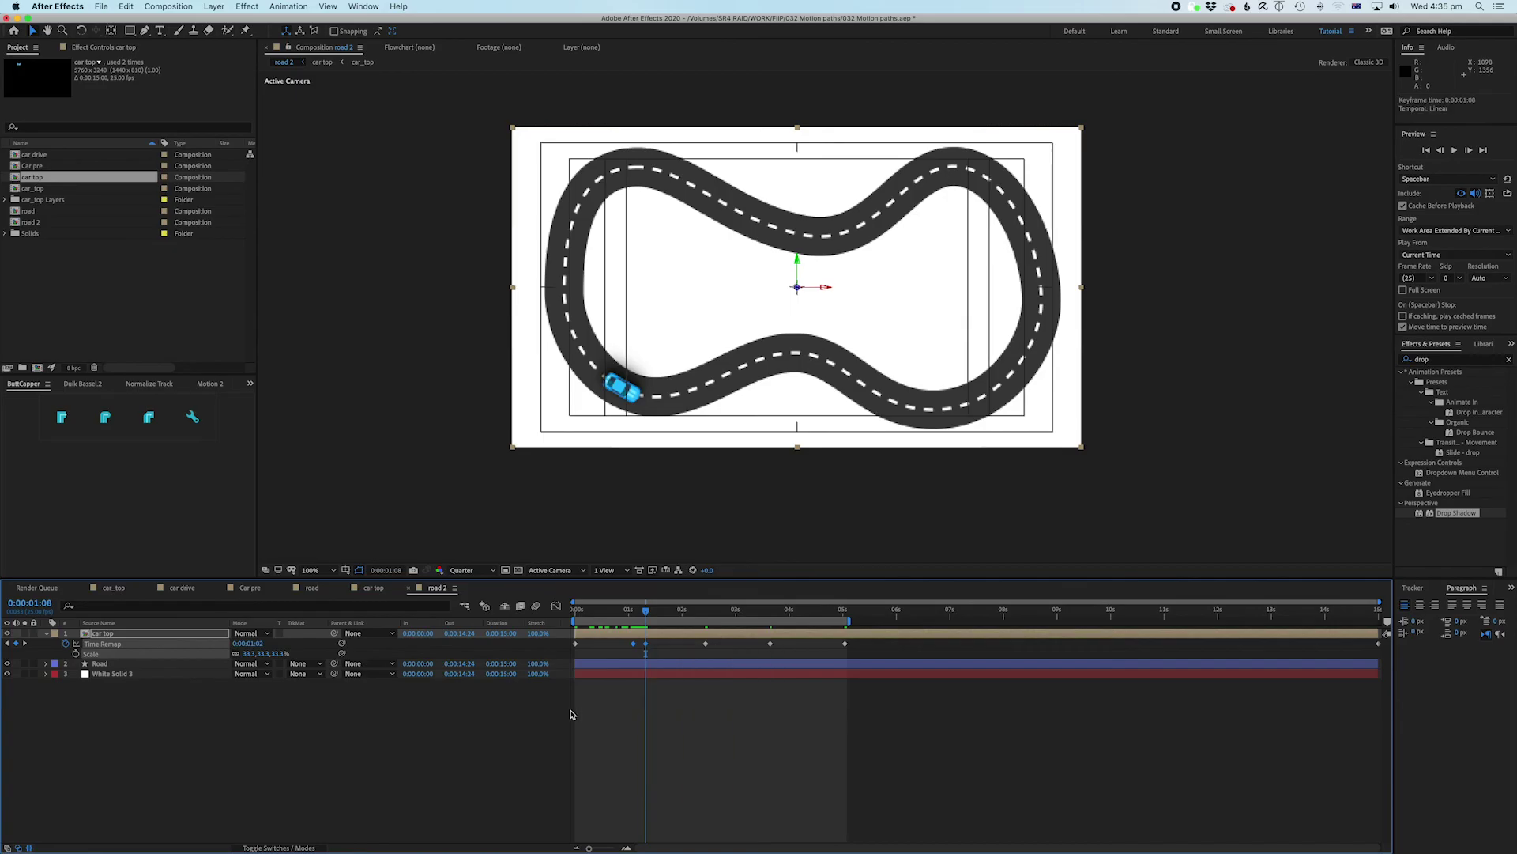
{"action": "left_click", "coordinate": [704, 646]}
{"action": "left_click_drag", "start_coordinate": [707, 618], "coordinate": [714, 618]}
{"action": "key", "text": "cmd+v"}
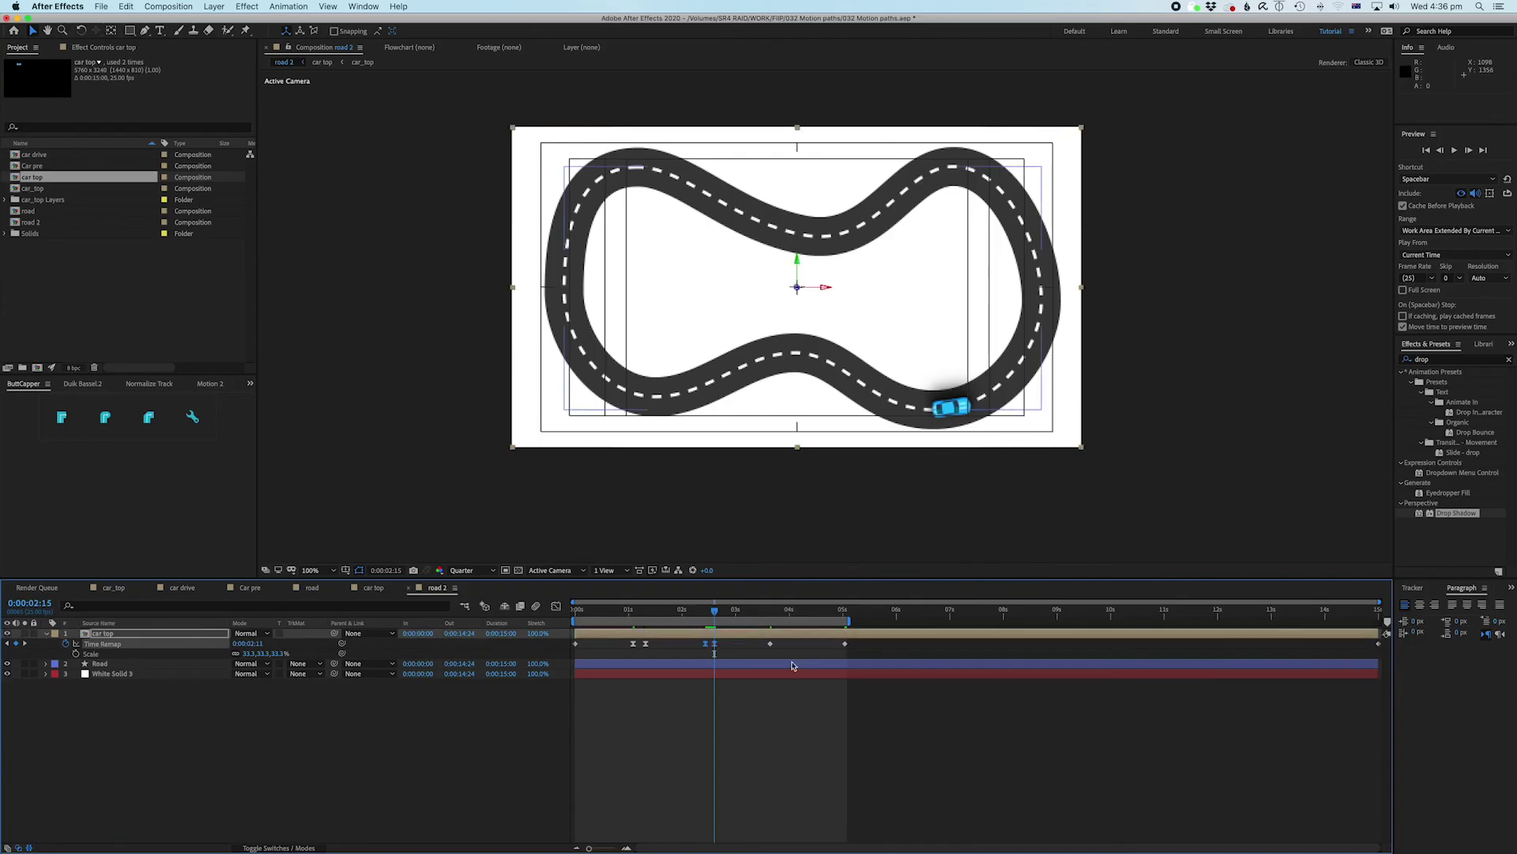
{"action": "left_click", "coordinate": [779, 615]}
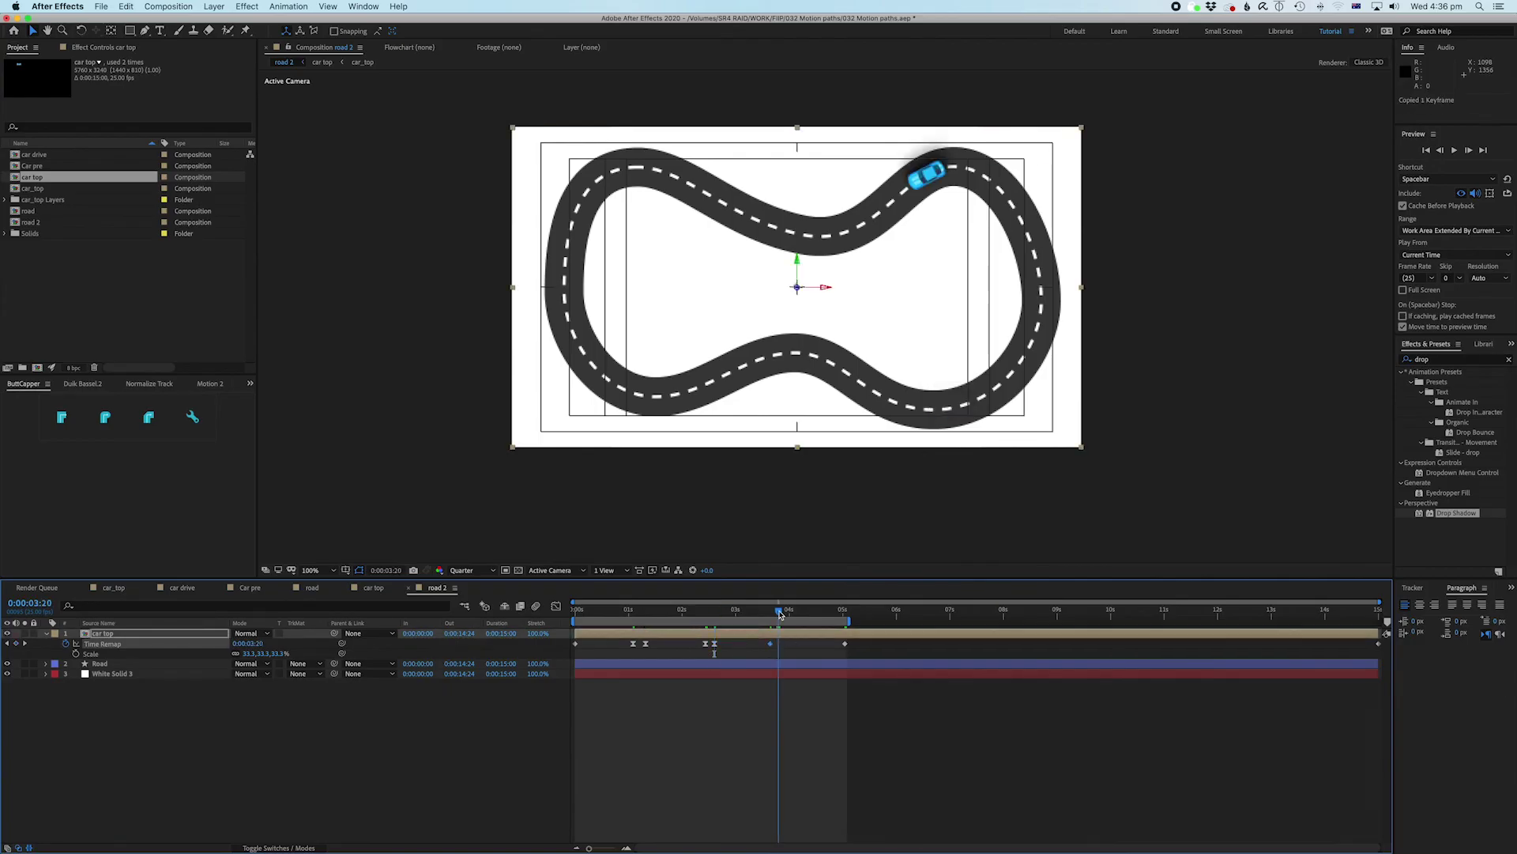
{"action": "key", "text": "super+v"}
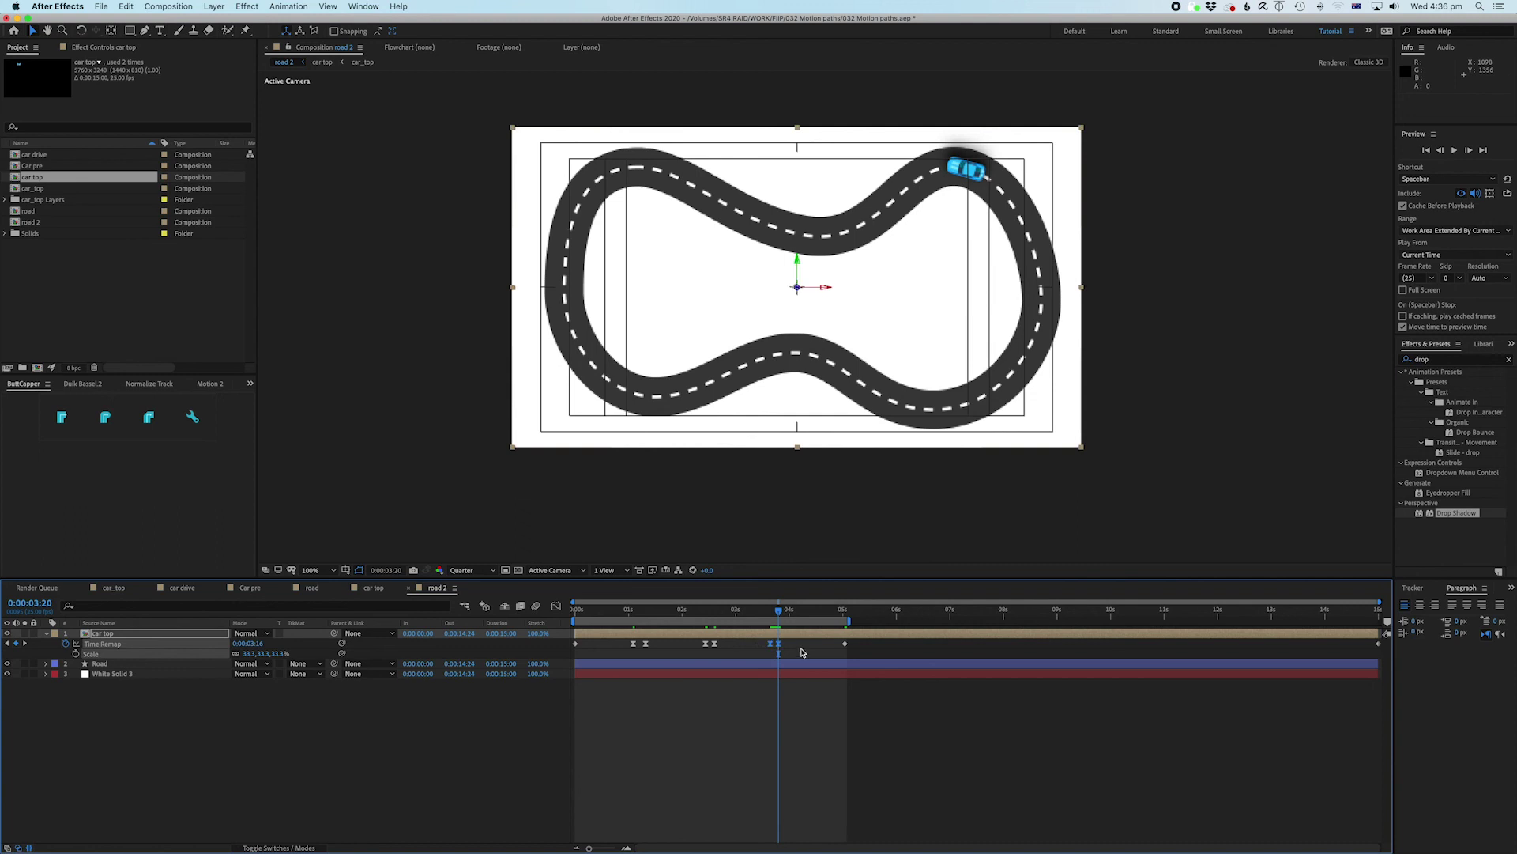
Step: Preview the car's retimed lap from the start
{"action": "left_click", "coordinate": [701, 617]}
{"action": "key", "text": "Home"}
{"action": "key", "text": "space"}
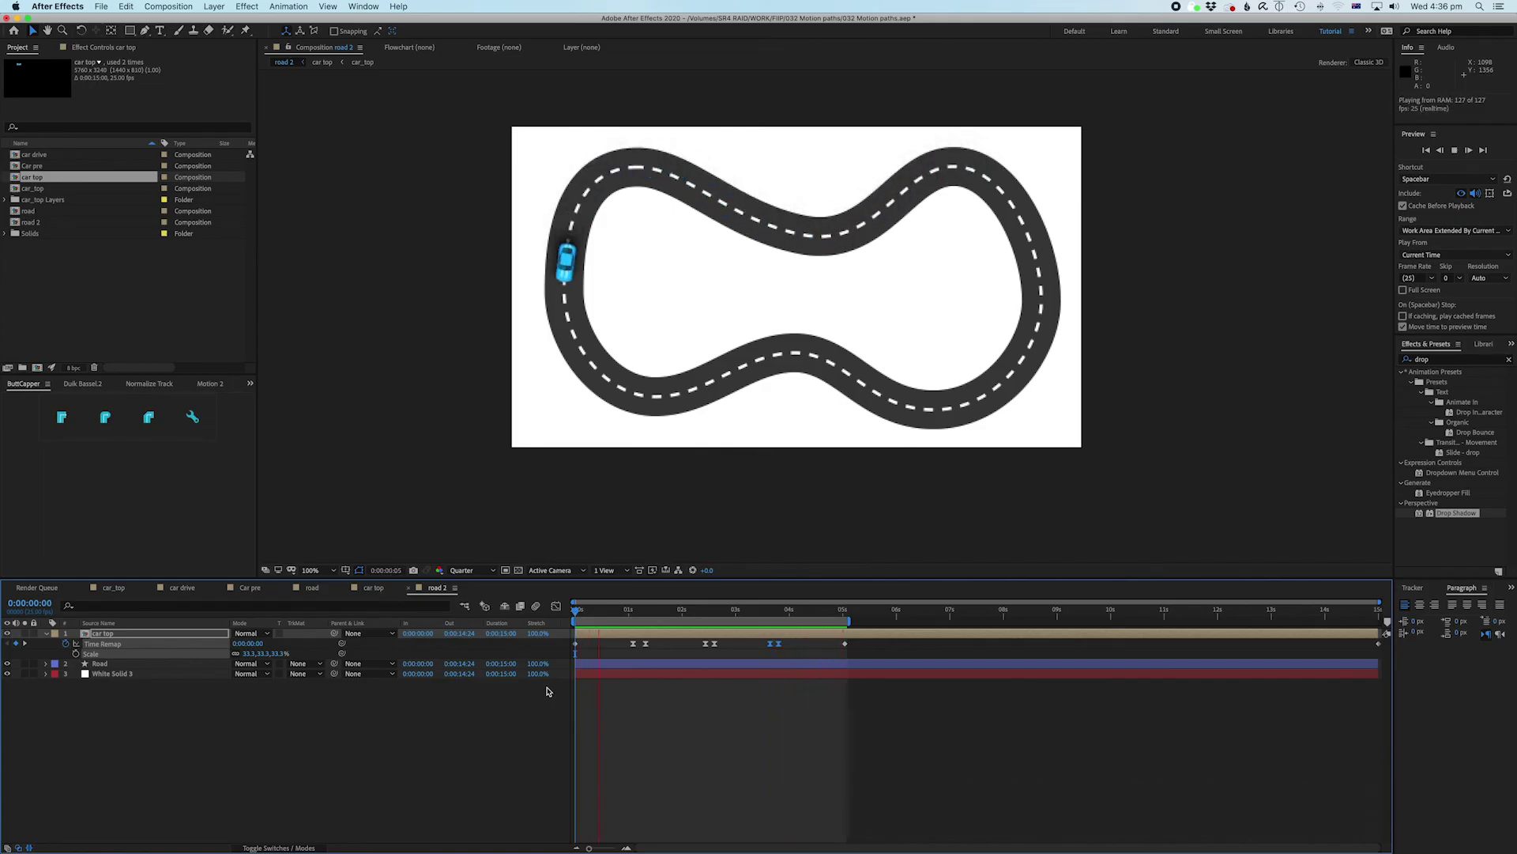
{"action": "key", "text": "space"}
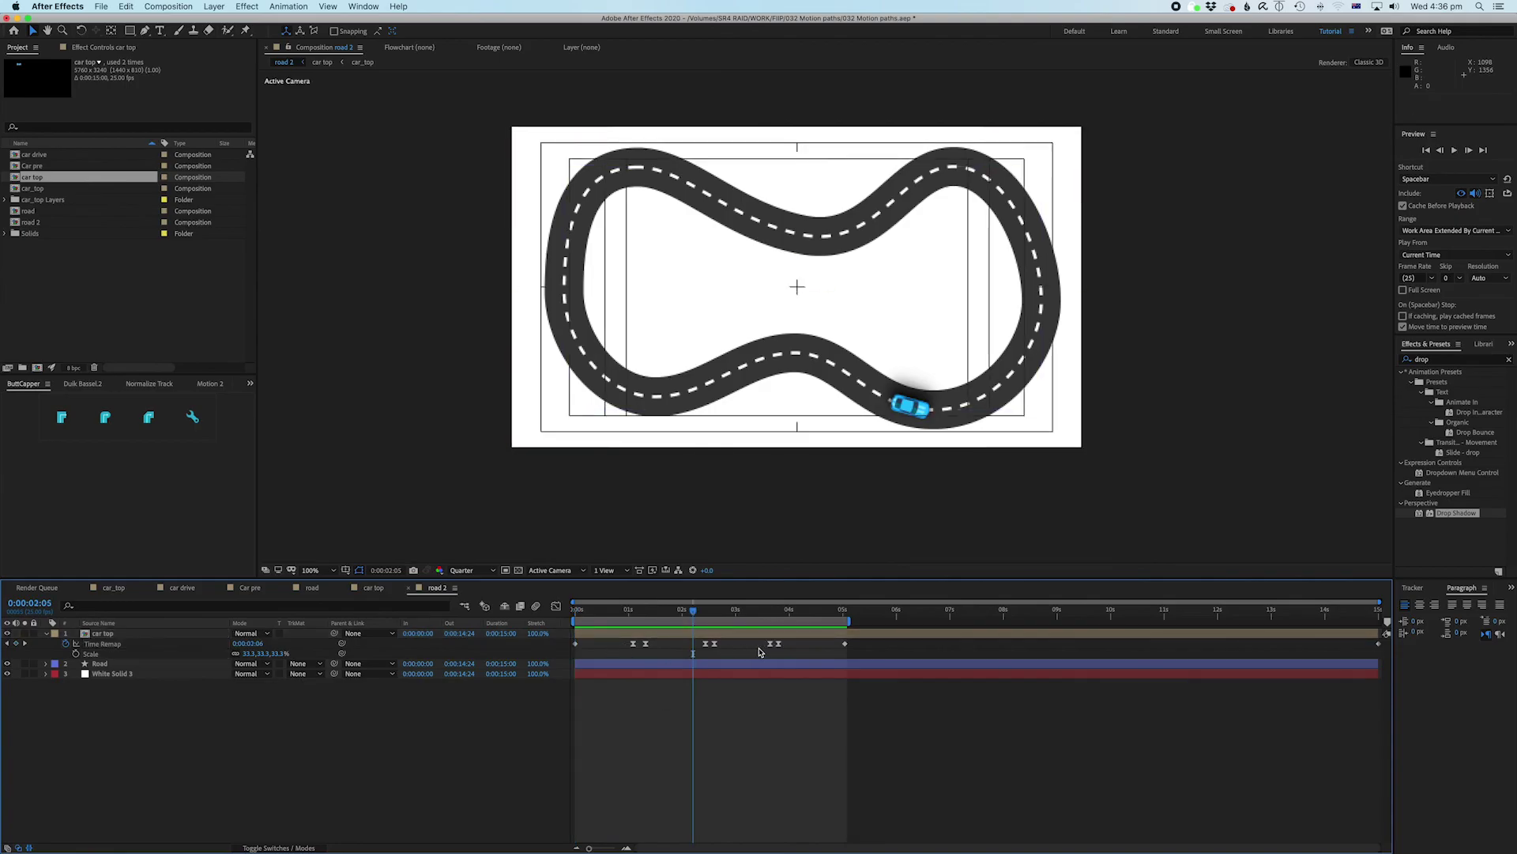
Step: Delete the six Time Remap stop keyframes, undoing a stray keyframe at 0:00:02:05
{"action": "left_click_drag", "start_coordinate": [809, 645], "coordinate": [695, 618]}
{"action": "key", "text": "Delete"}
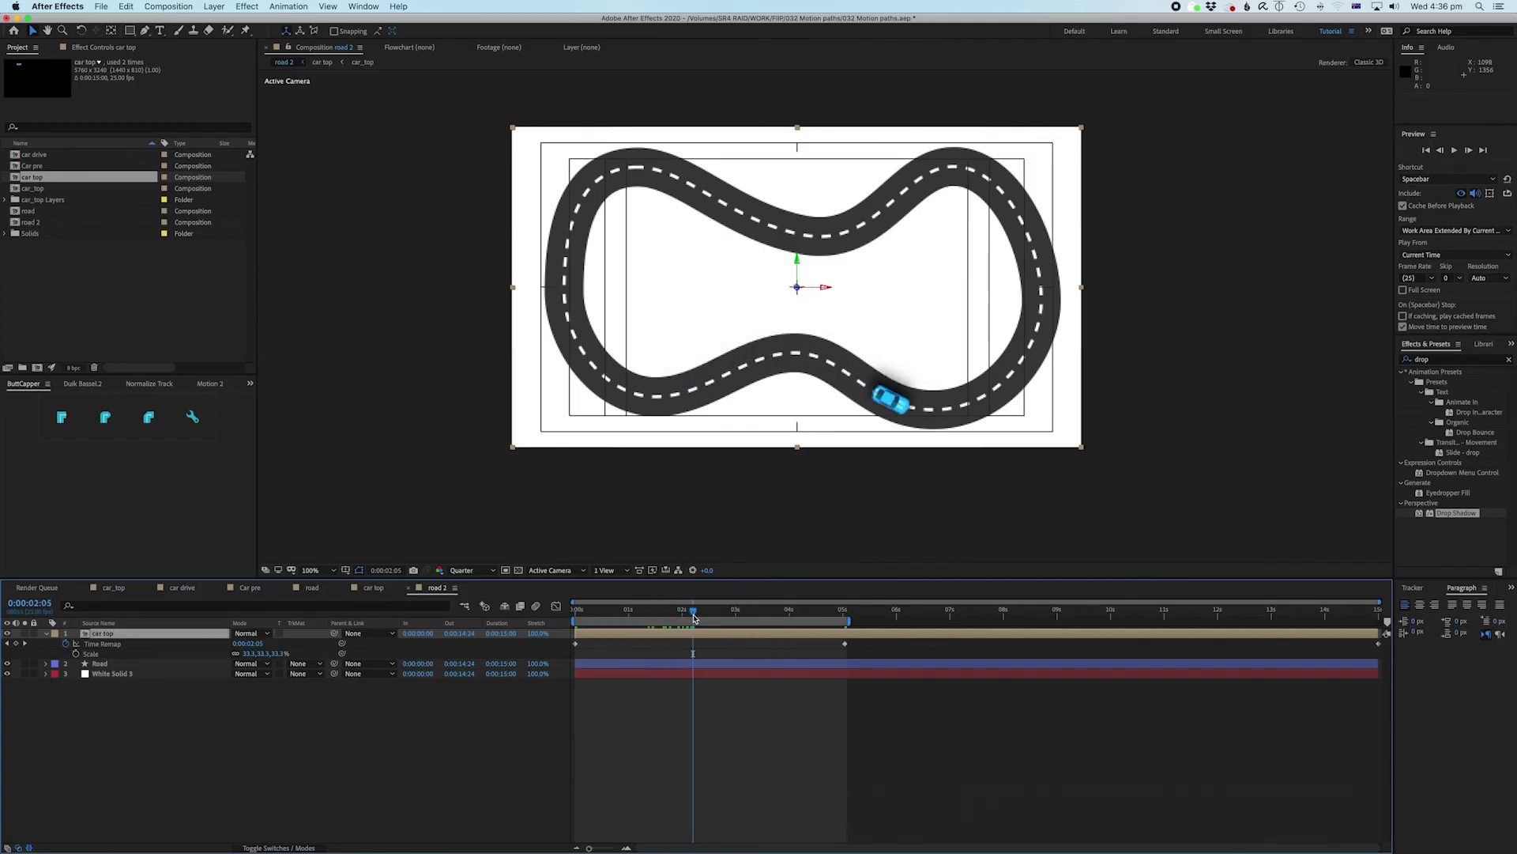
{"action": "left_click", "coordinate": [16, 643]}
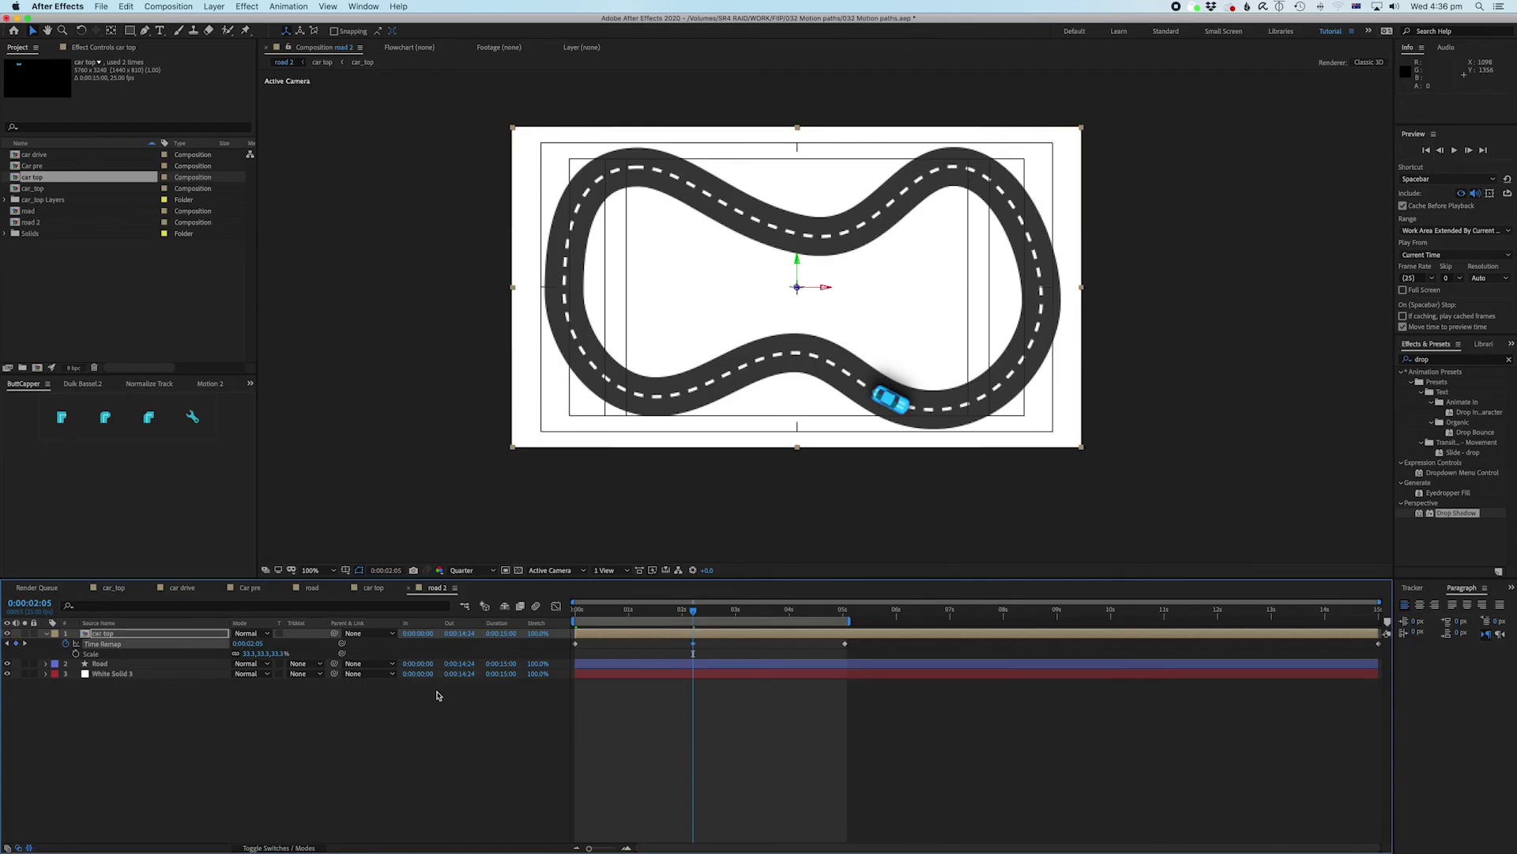
{"action": "left_click_drag", "start_coordinate": [696, 615], "coordinate": [551, 632]}
{"action": "key", "text": "super+z"}
Step: Add a Time Remap keyframe at 0:00:01:22, then move the time to 0:00:02:03
{"action": "left_click", "coordinate": [700, 621]}
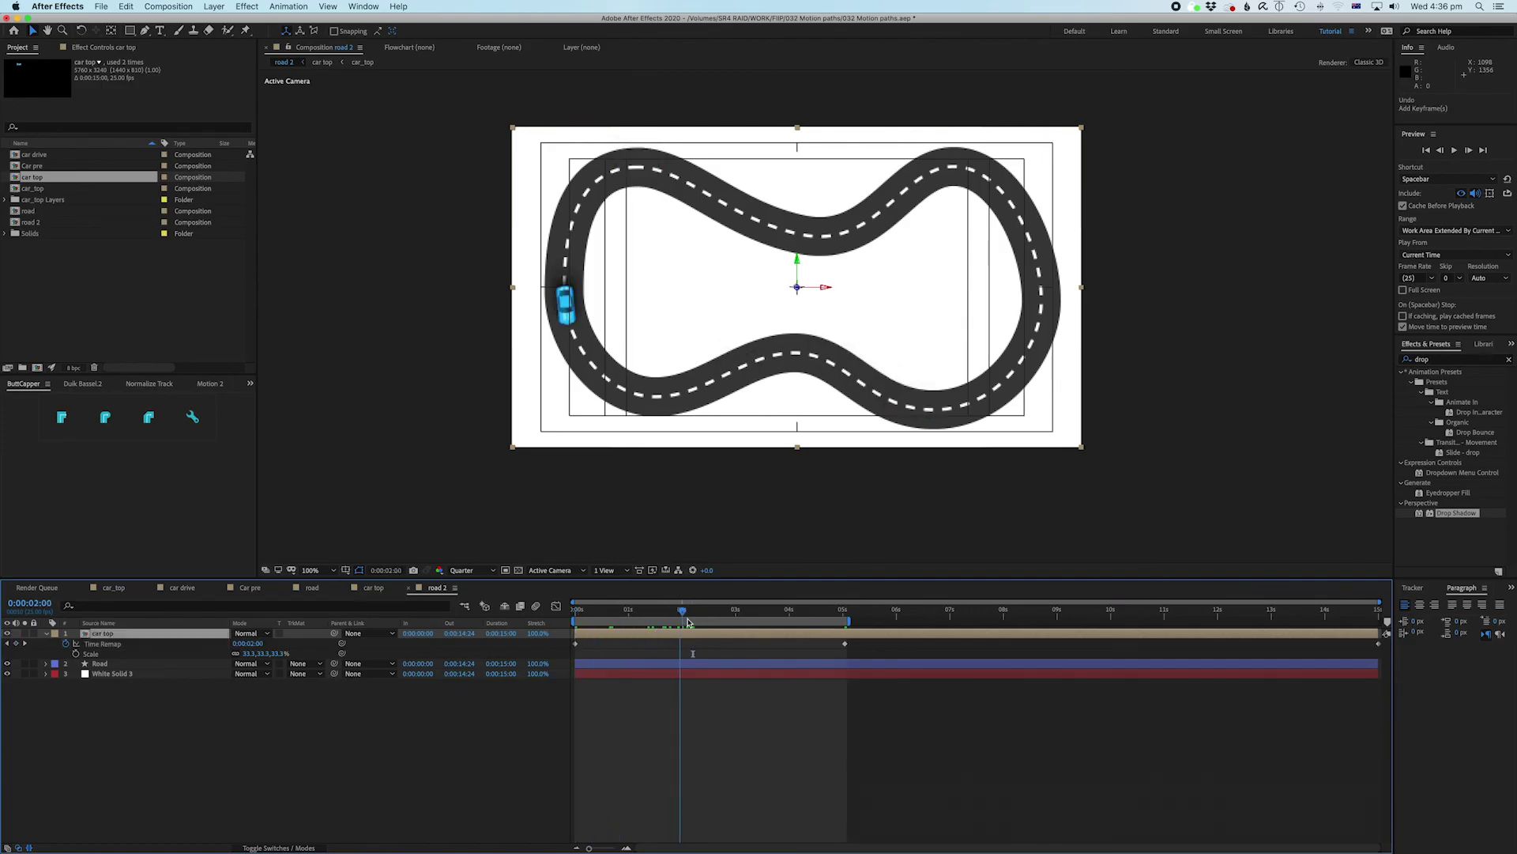
{"action": "left_click_drag", "start_coordinate": [699, 621], "coordinate": [678, 623]}
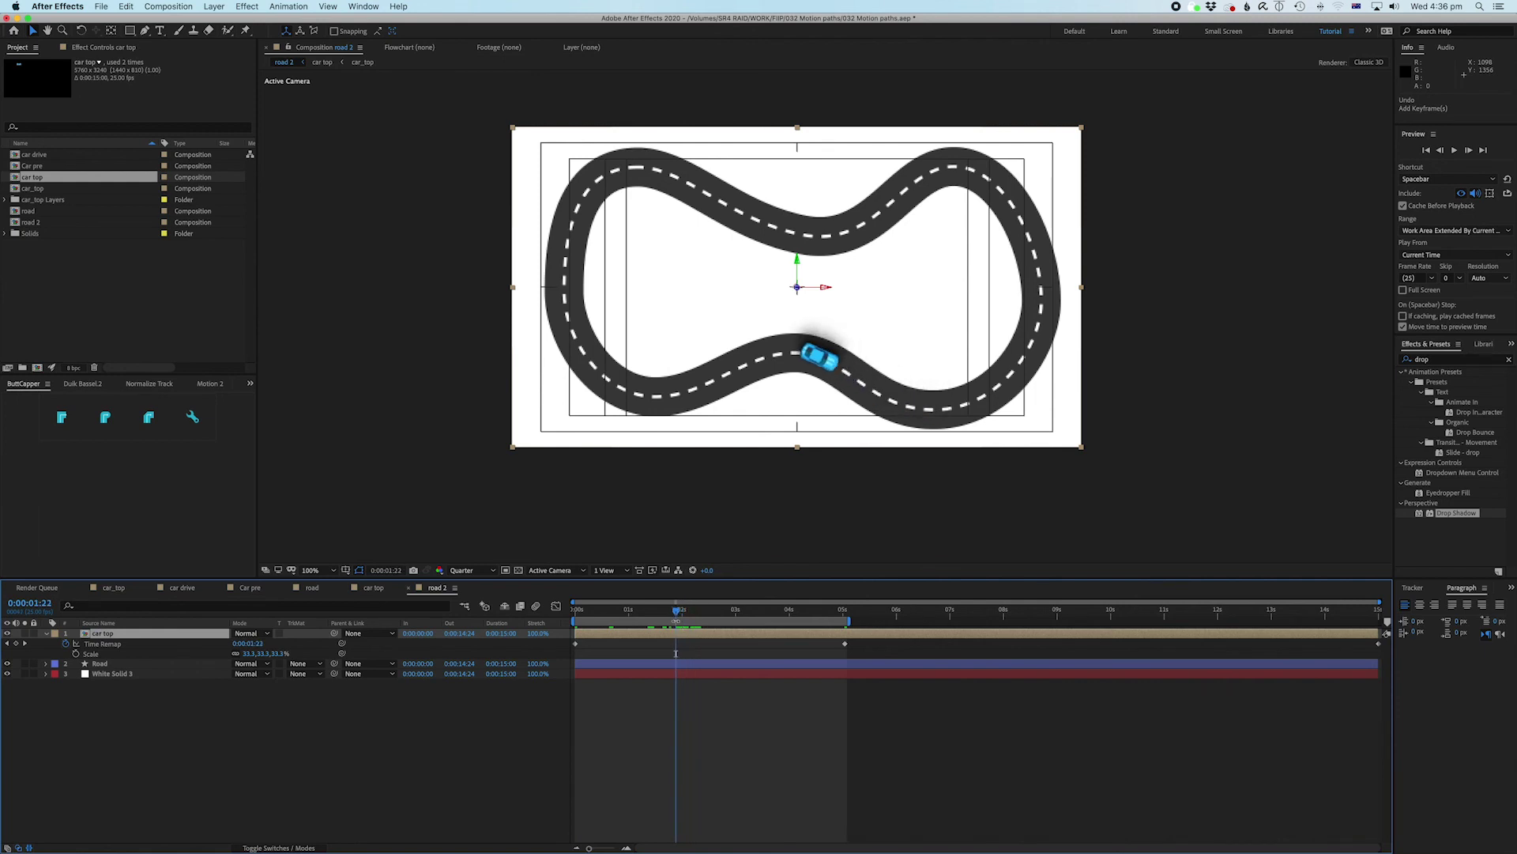
{"action": "left_click", "coordinate": [16, 644]}
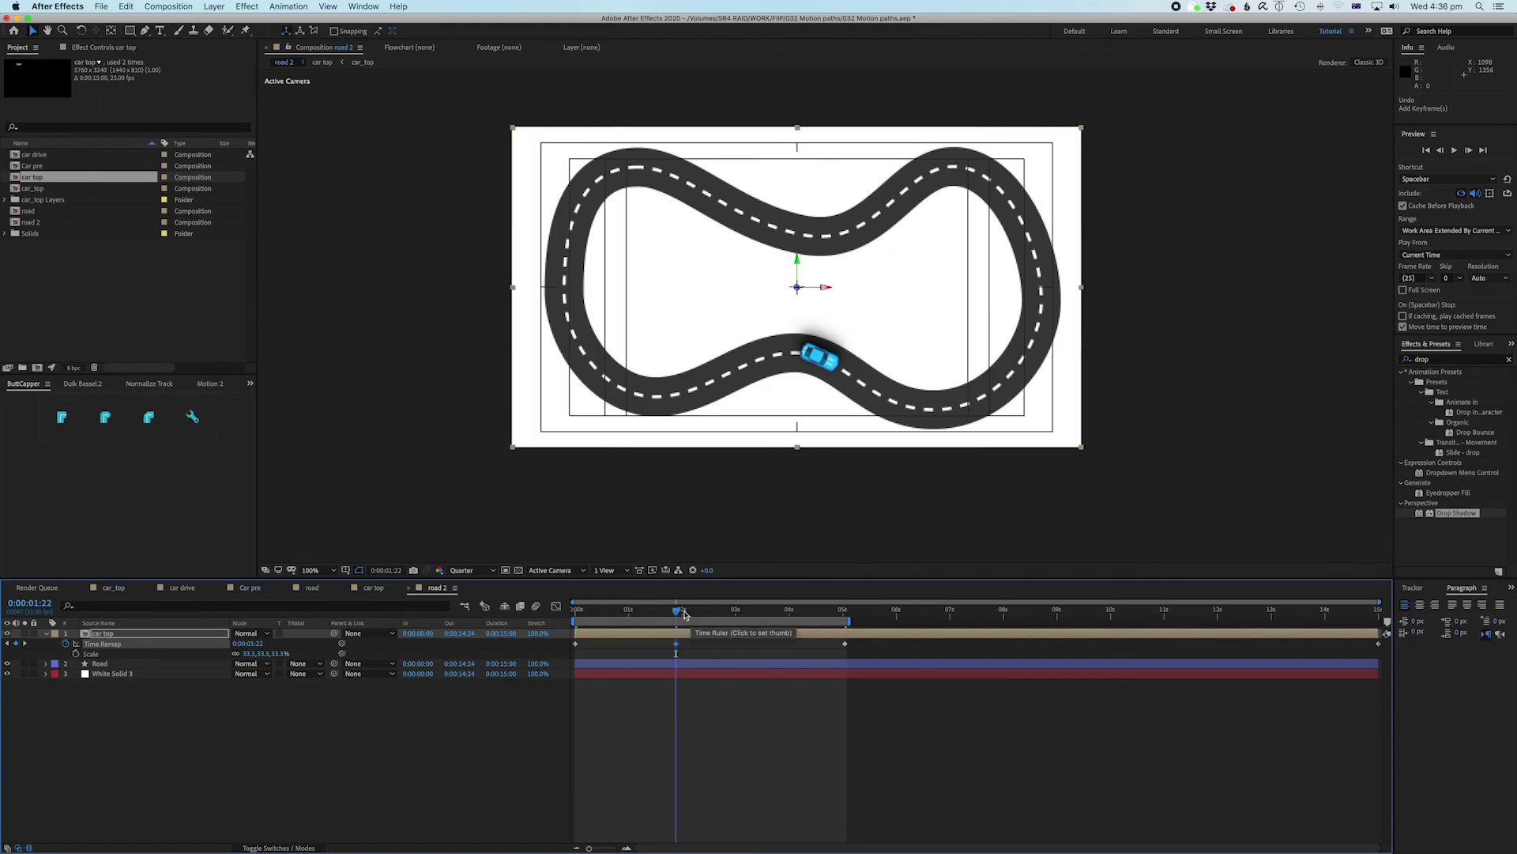
{"action": "left_click_drag", "start_coordinate": [677, 615], "coordinate": [689, 615]}
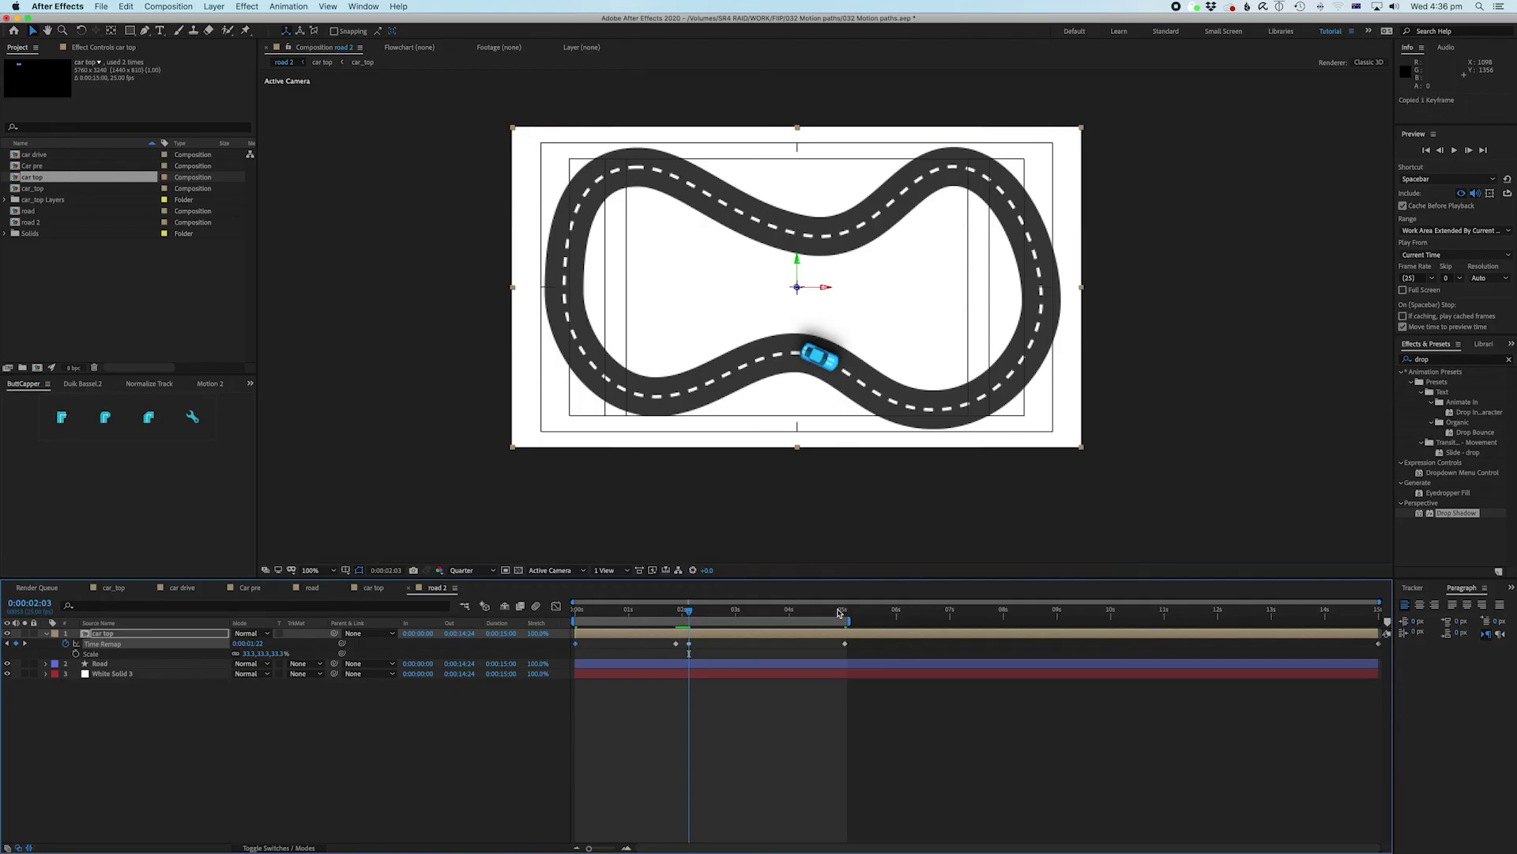
{"action": "left_click_drag", "start_coordinate": [840, 612], "coordinate": [847, 614]}
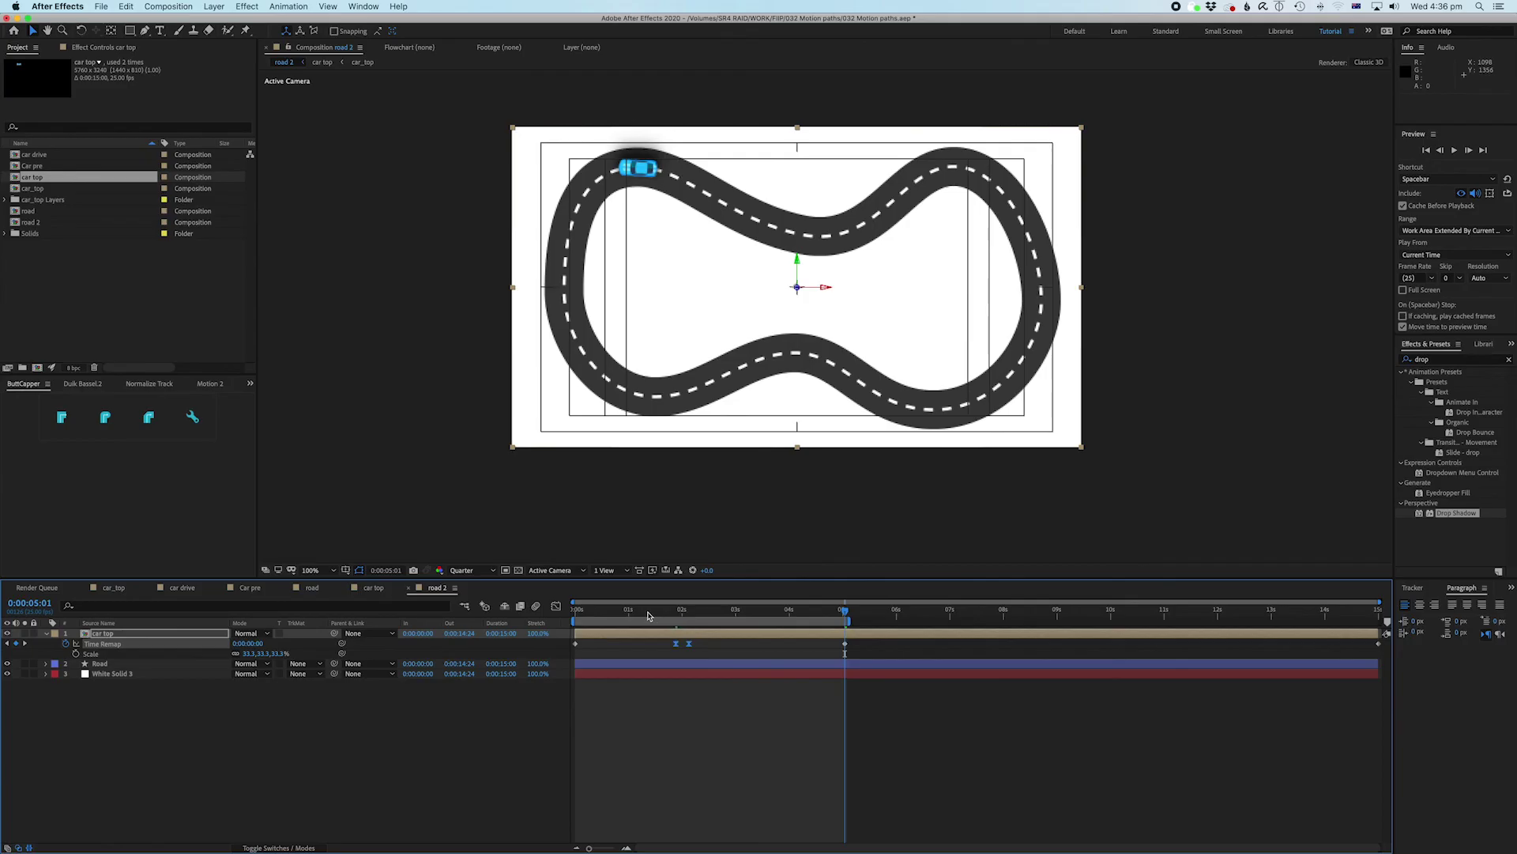
{"action": "key", "text": "space"}
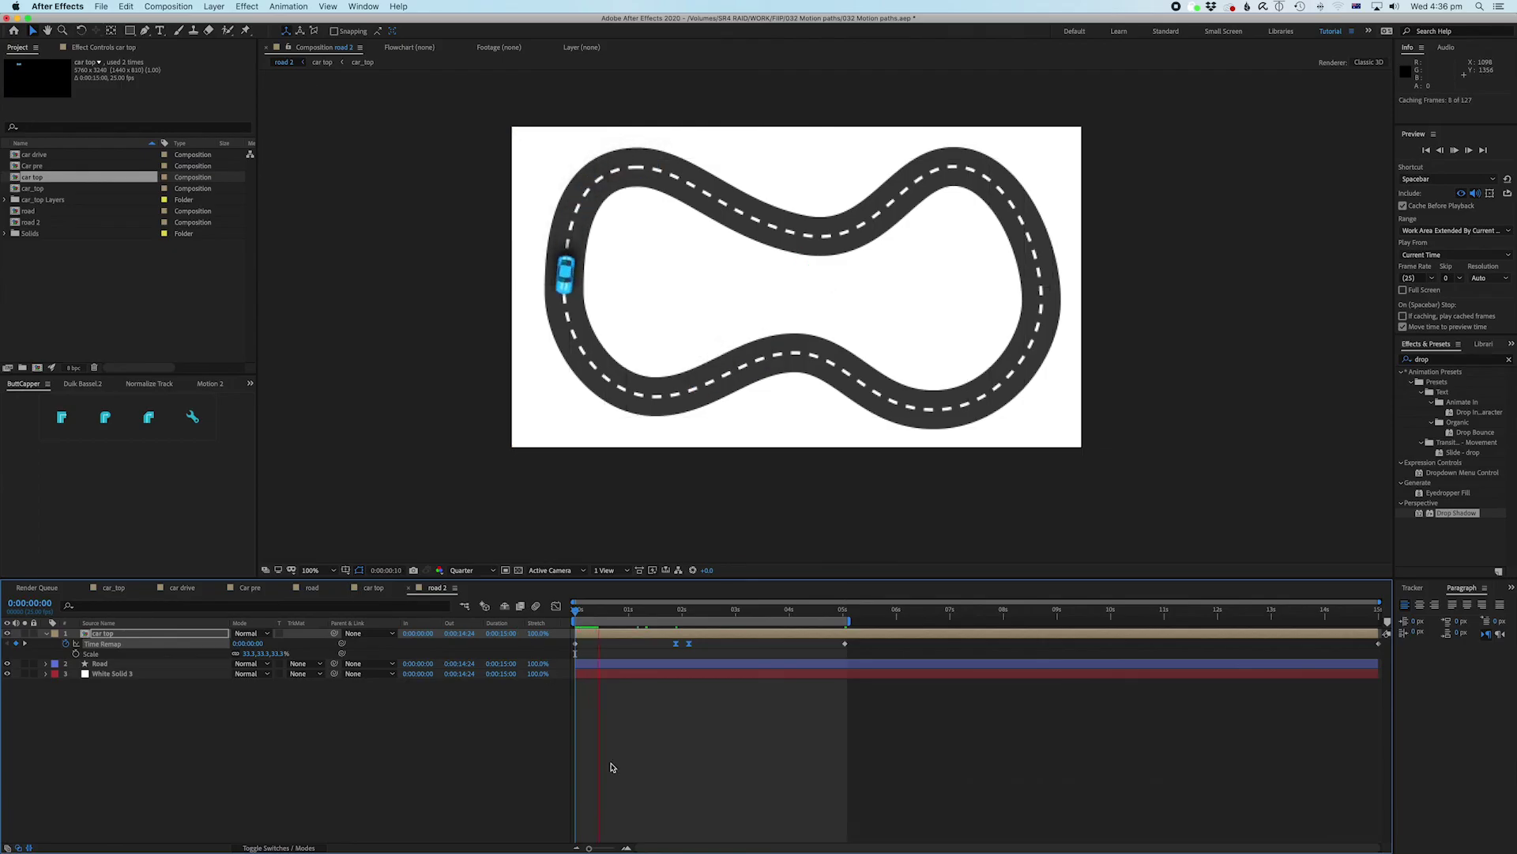